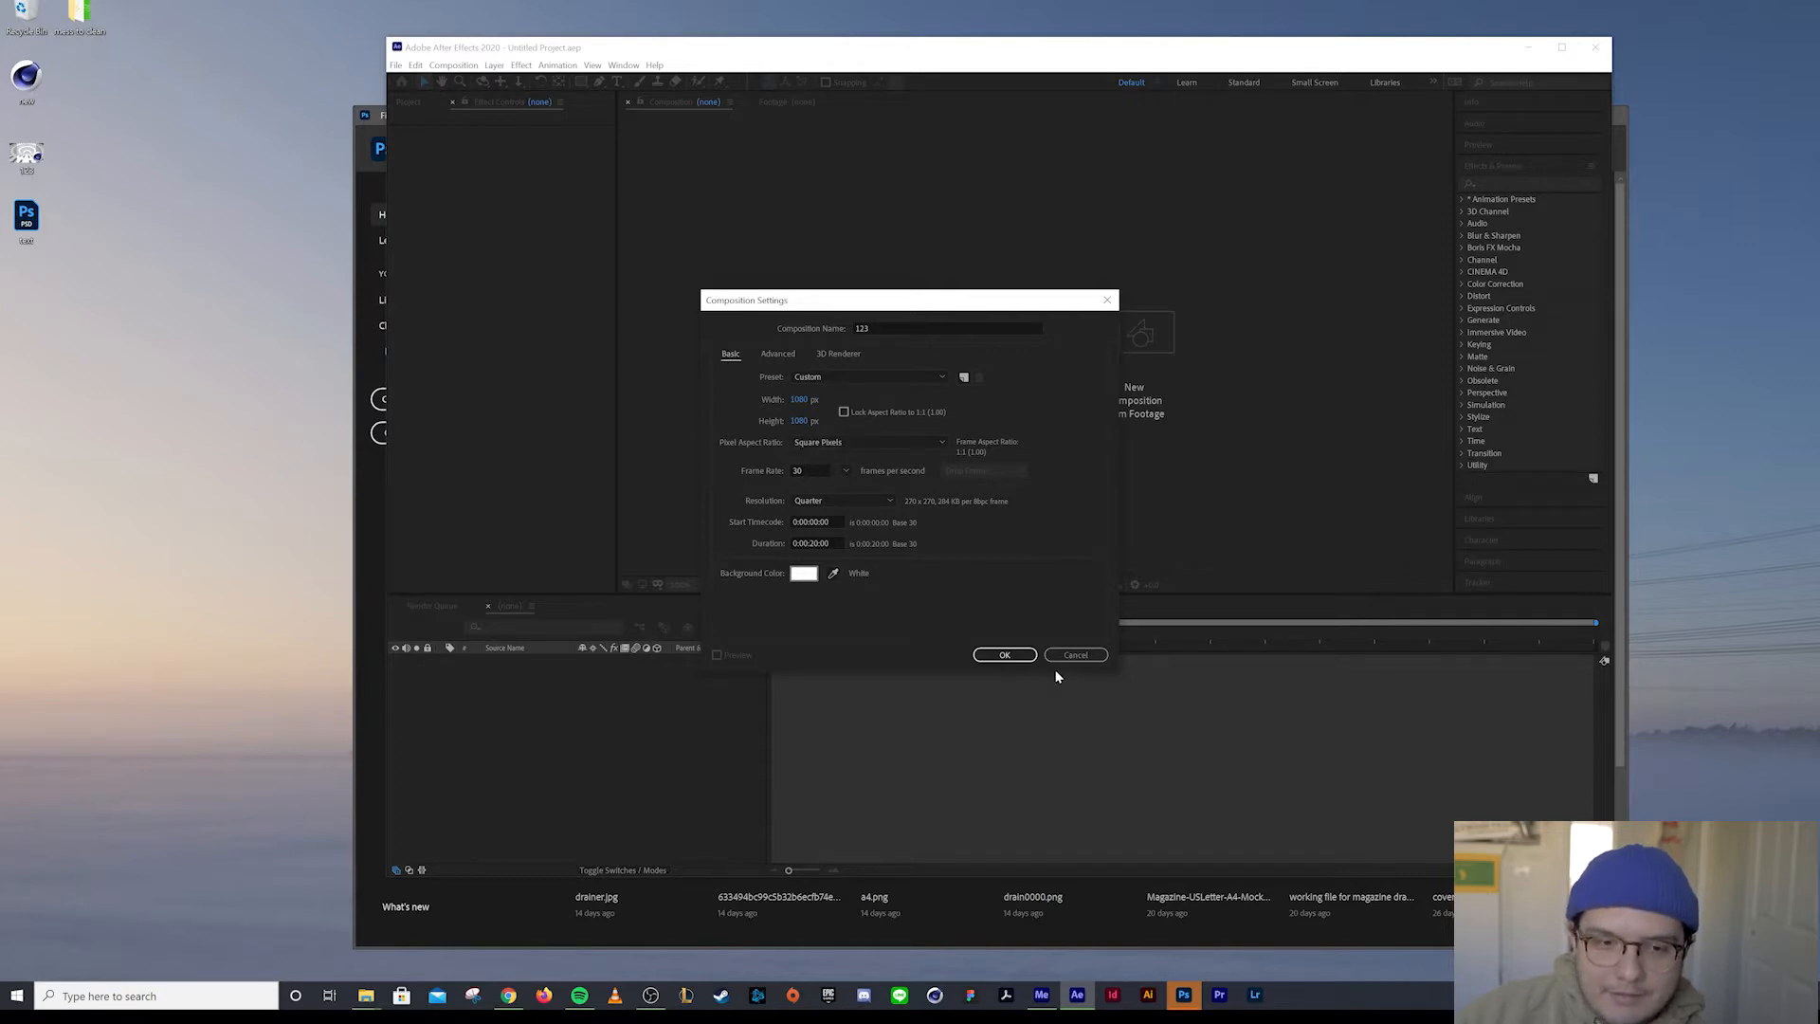
Create the 123 composition and a new MAXON Cinema 4D file named 12345 on the Desktop, dismissing the quick start dialog
{"action": "left_click", "coordinate": [1007, 655]}
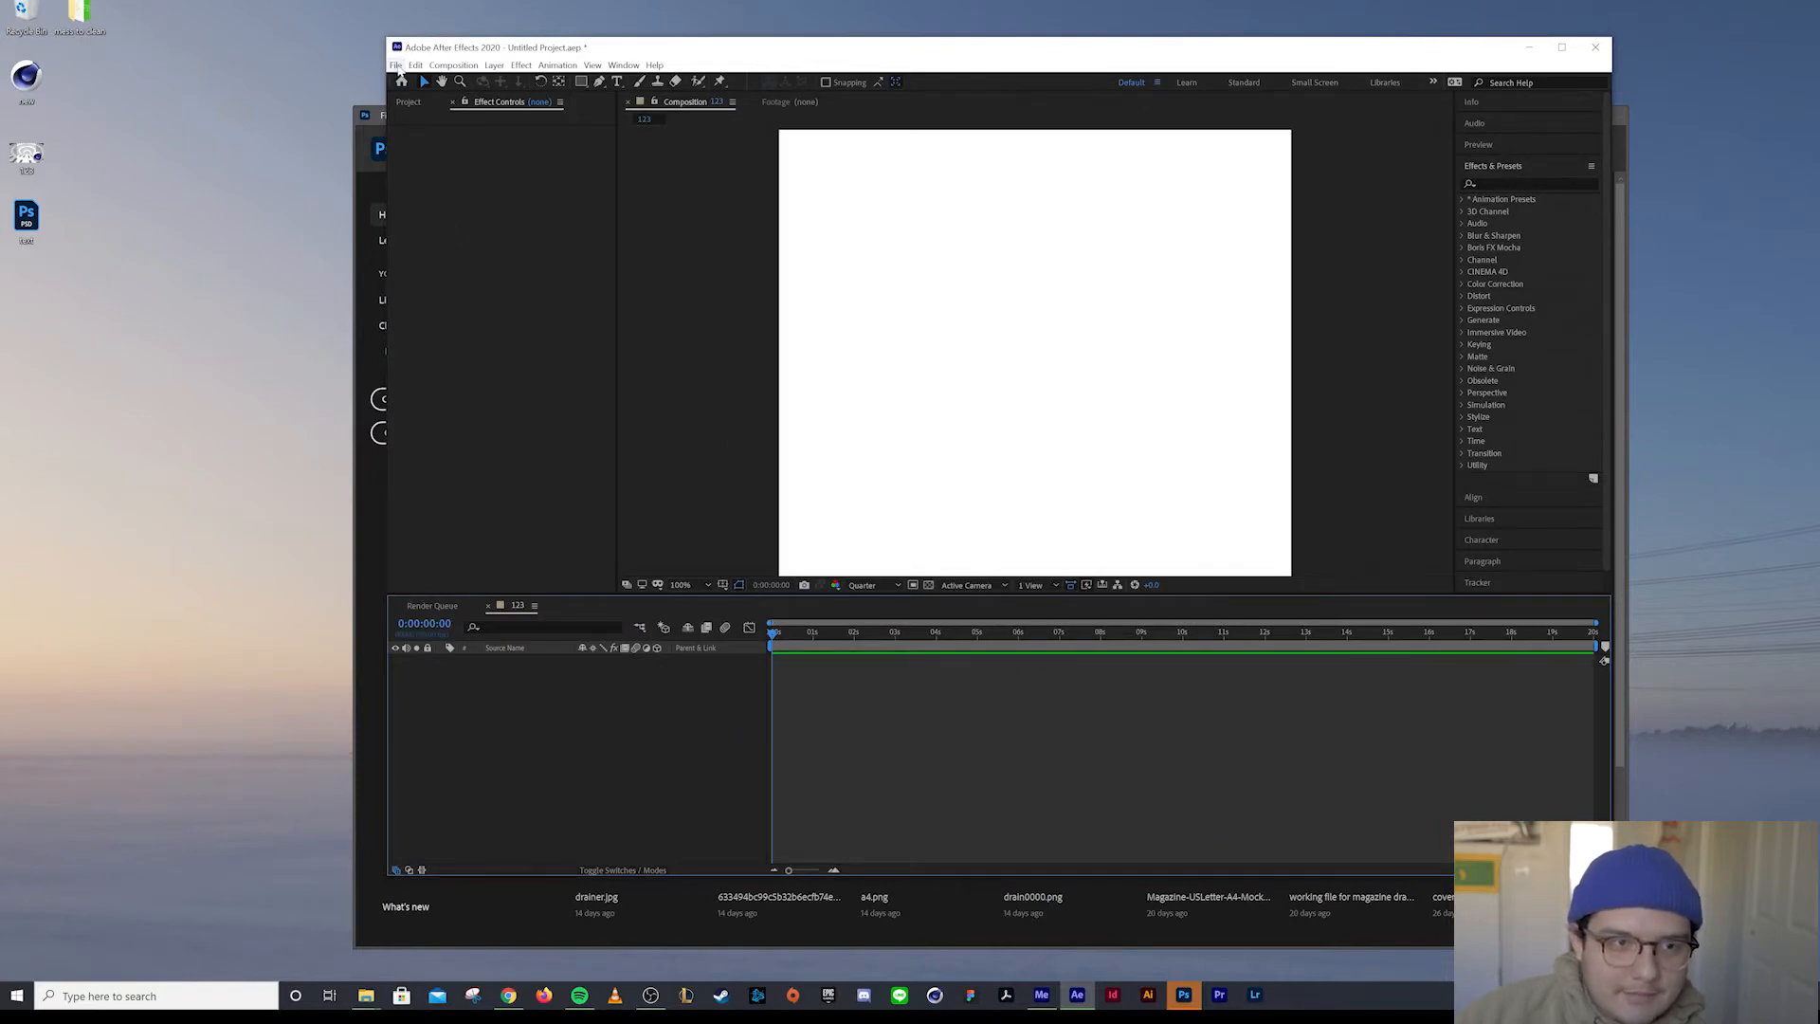
{"action": "left_click_drag", "start_coordinate": [603, 48], "coordinate": [548, 43]}
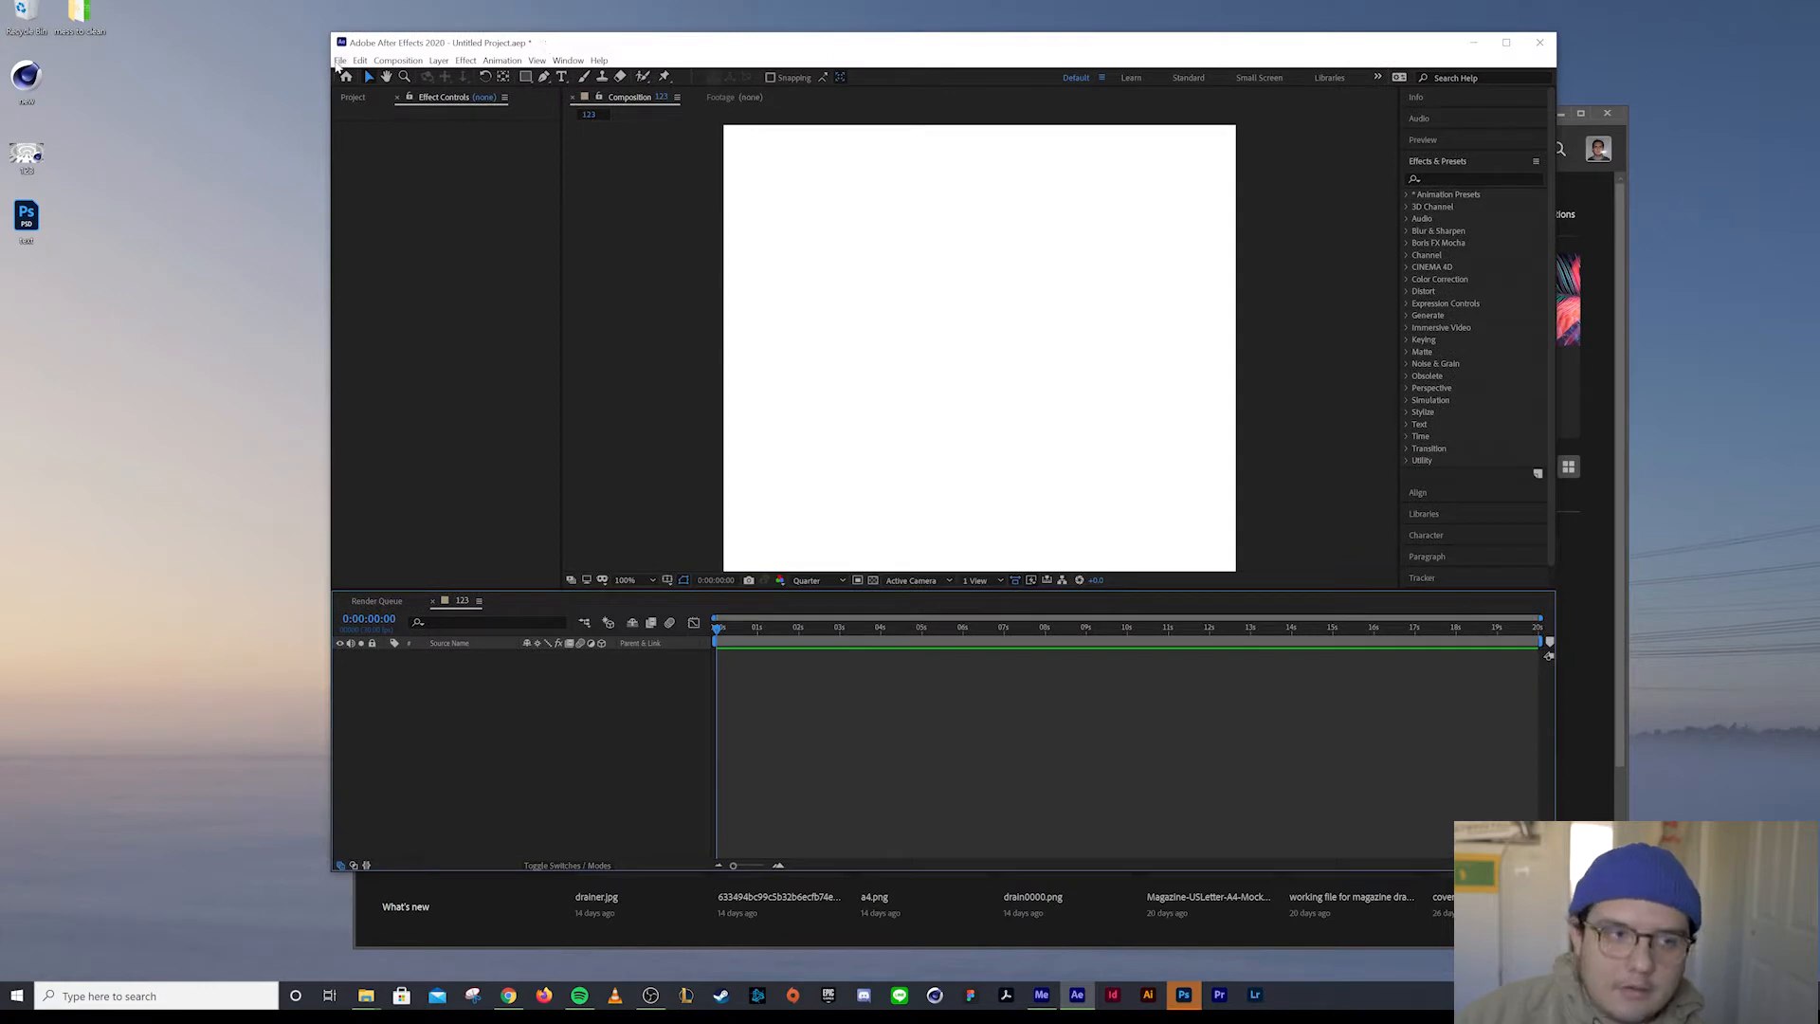
{"action": "left_click", "coordinate": [340, 61]}
{"action": "mouse_move", "coordinate": [344, 76]}
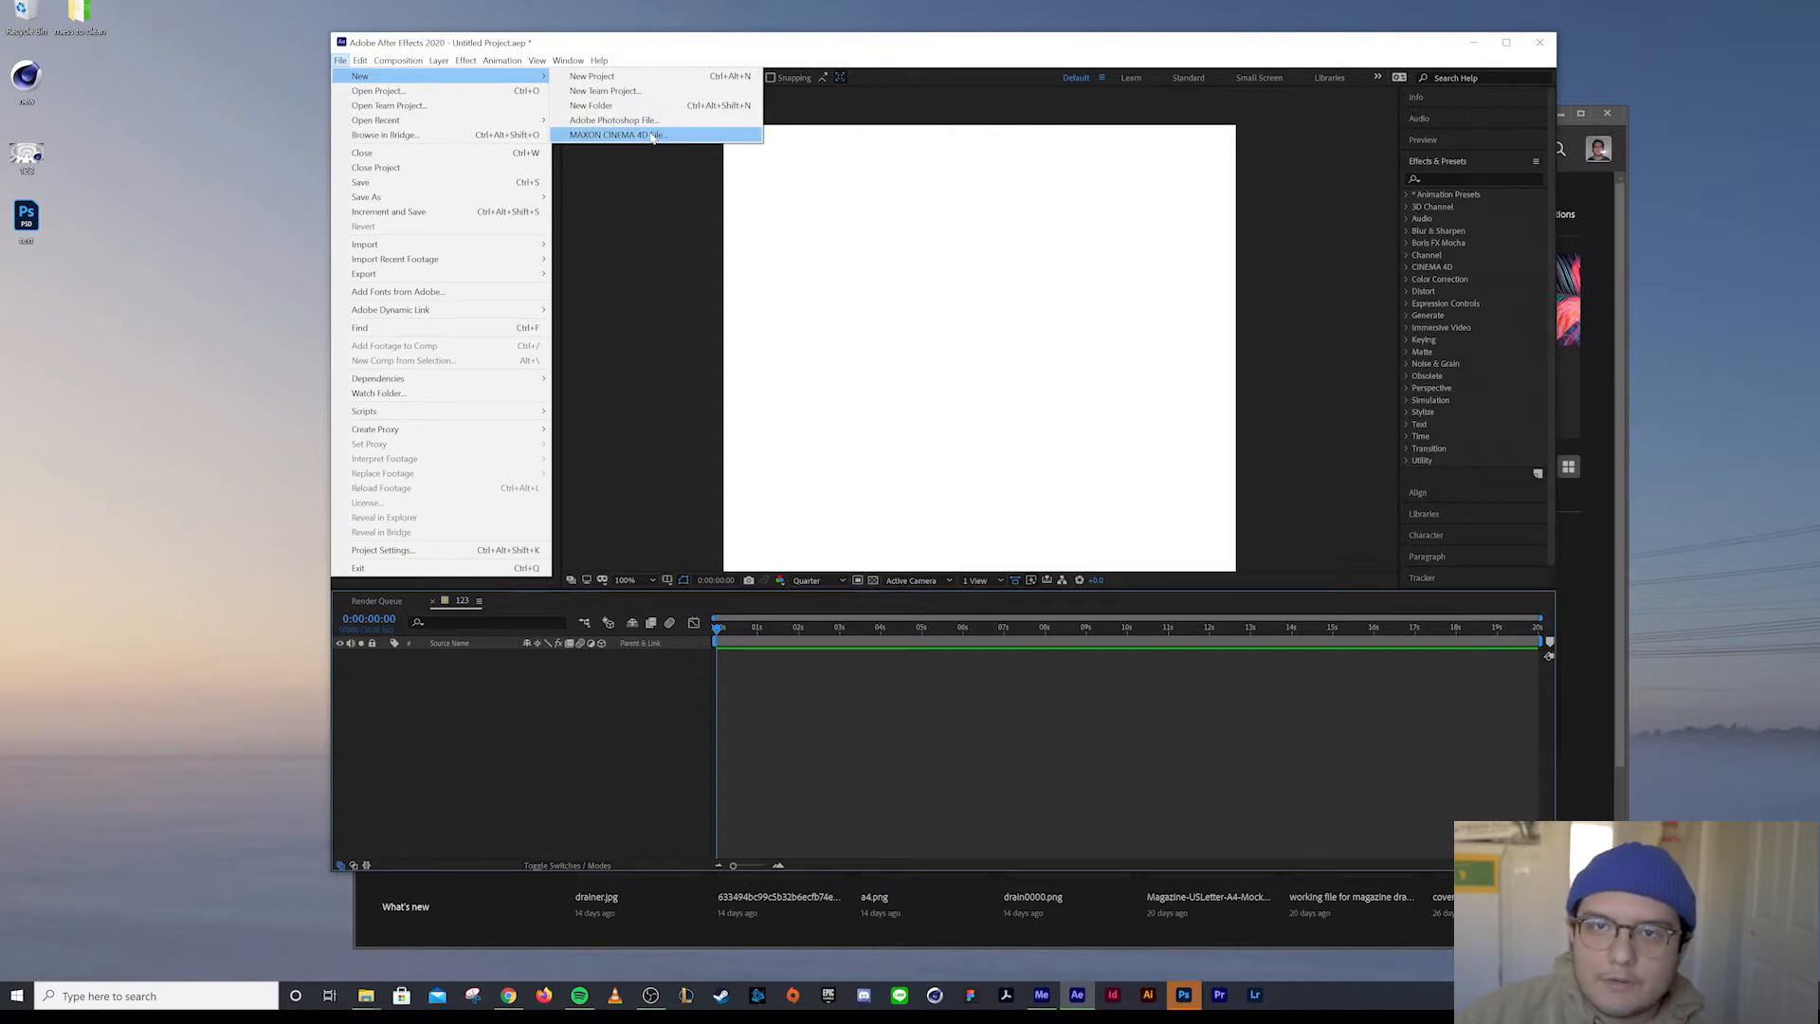
{"action": "left_click", "coordinate": [652, 135]}
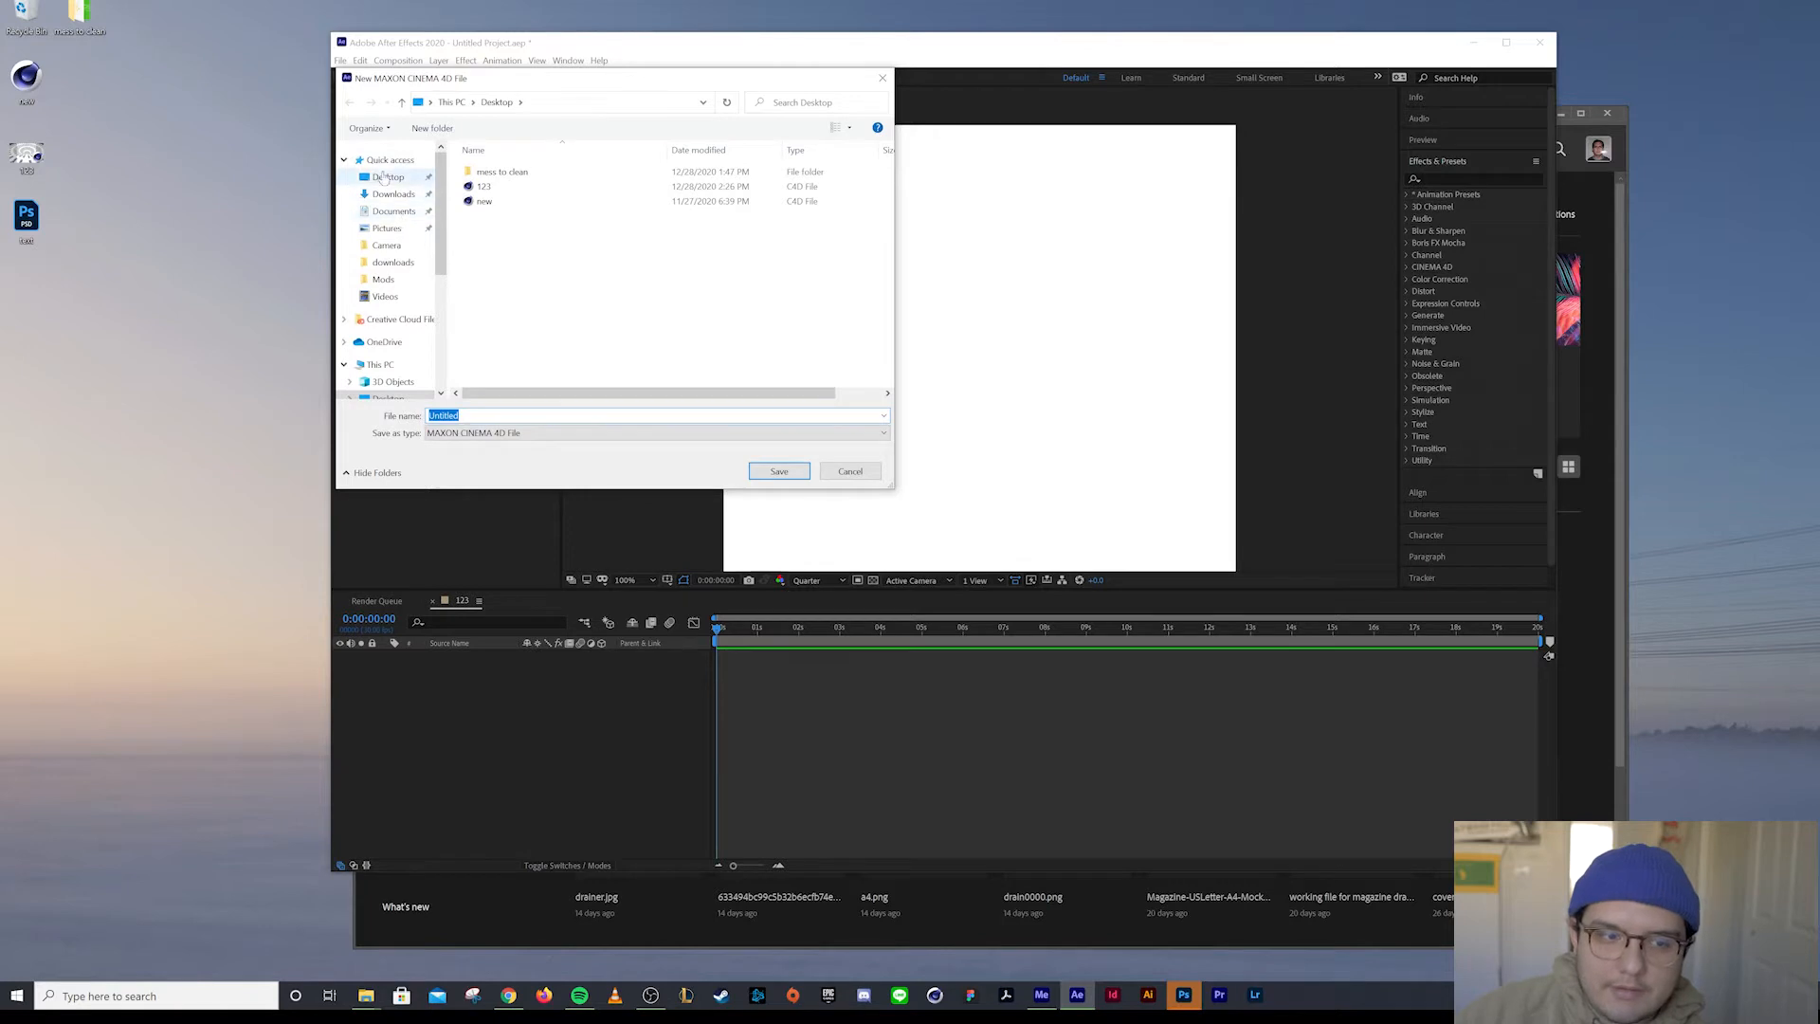
{"action": "left_click", "coordinate": [381, 178]}
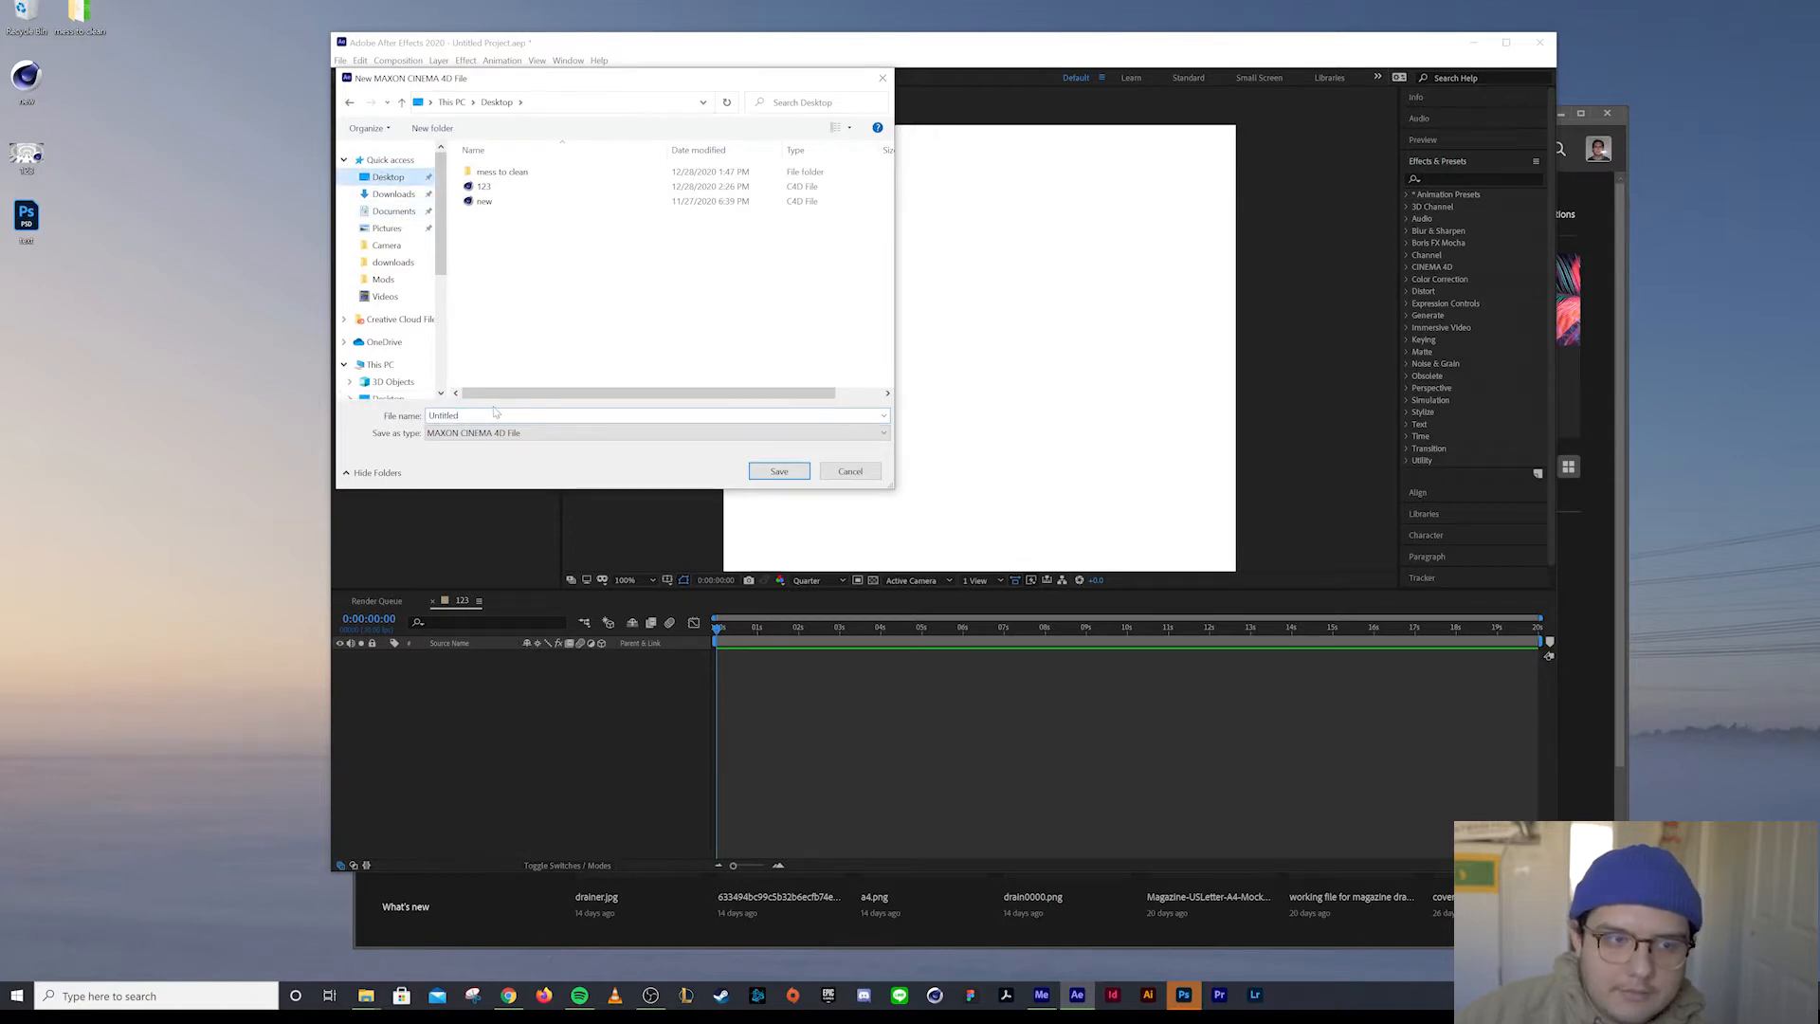
{"action": "type", "text": "12345"}
{"action": "key", "text": "Return"}
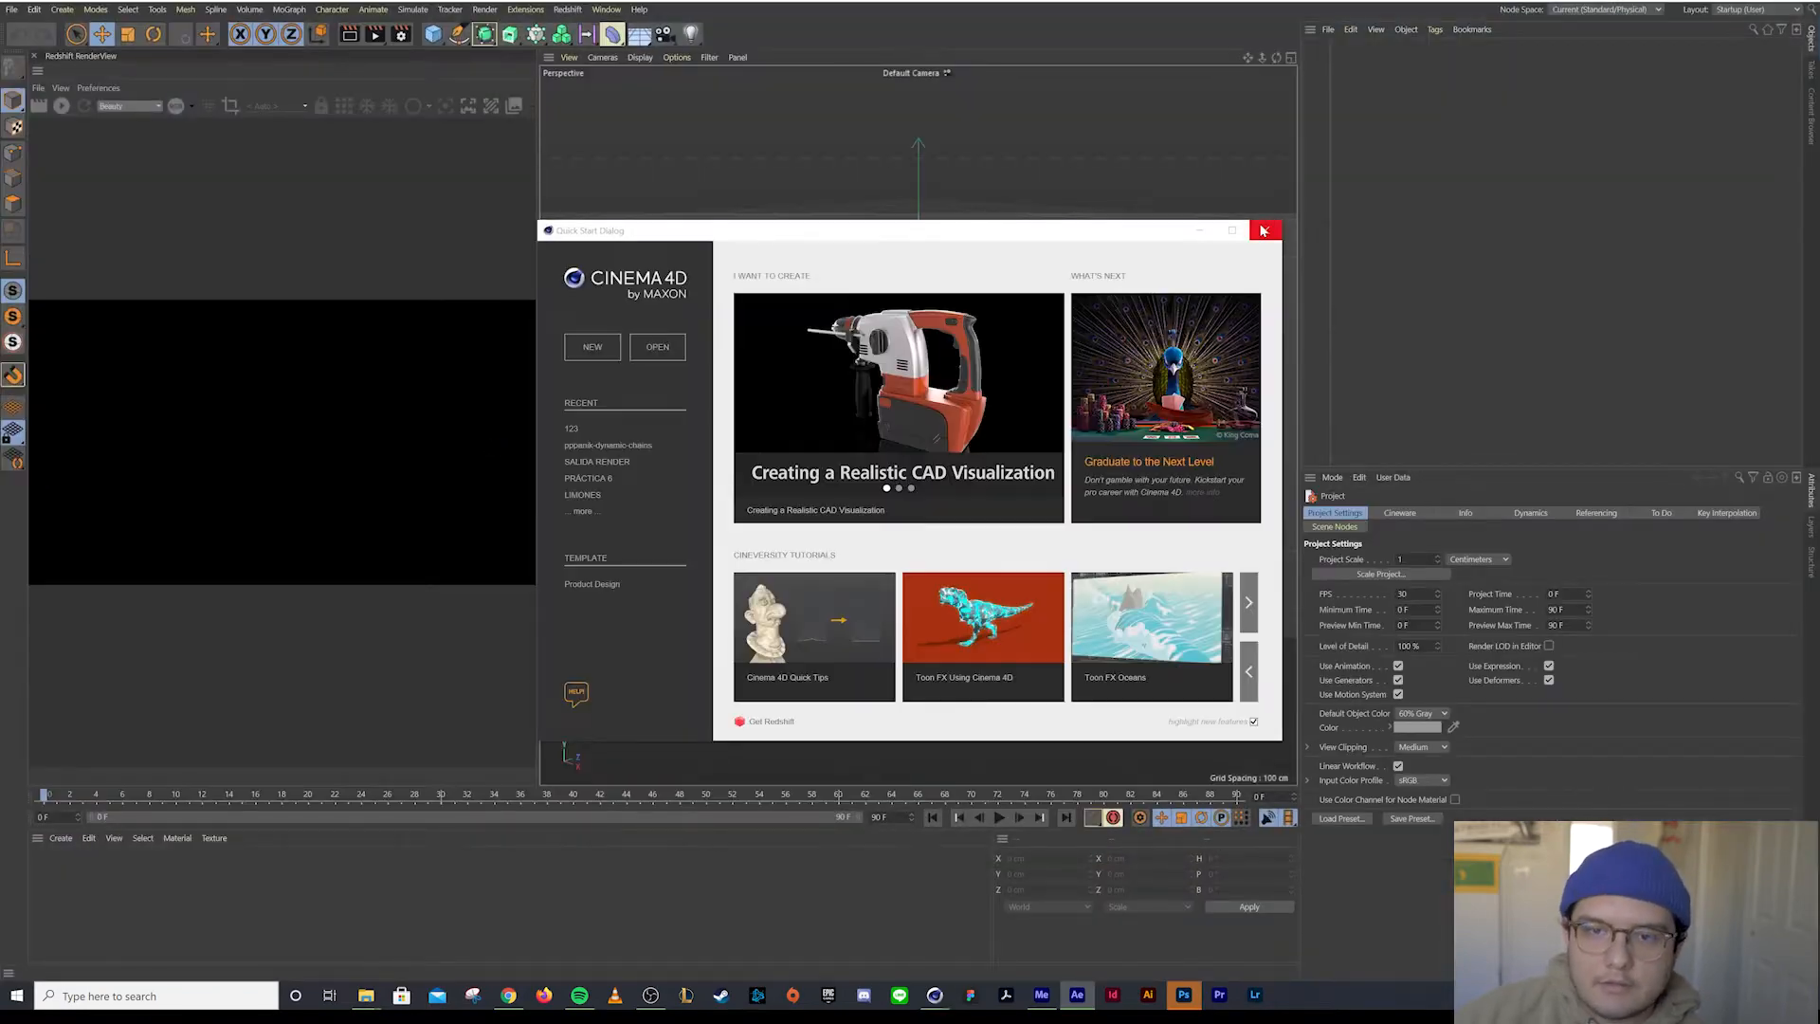
{"action": "left_click", "coordinate": [1263, 232]}
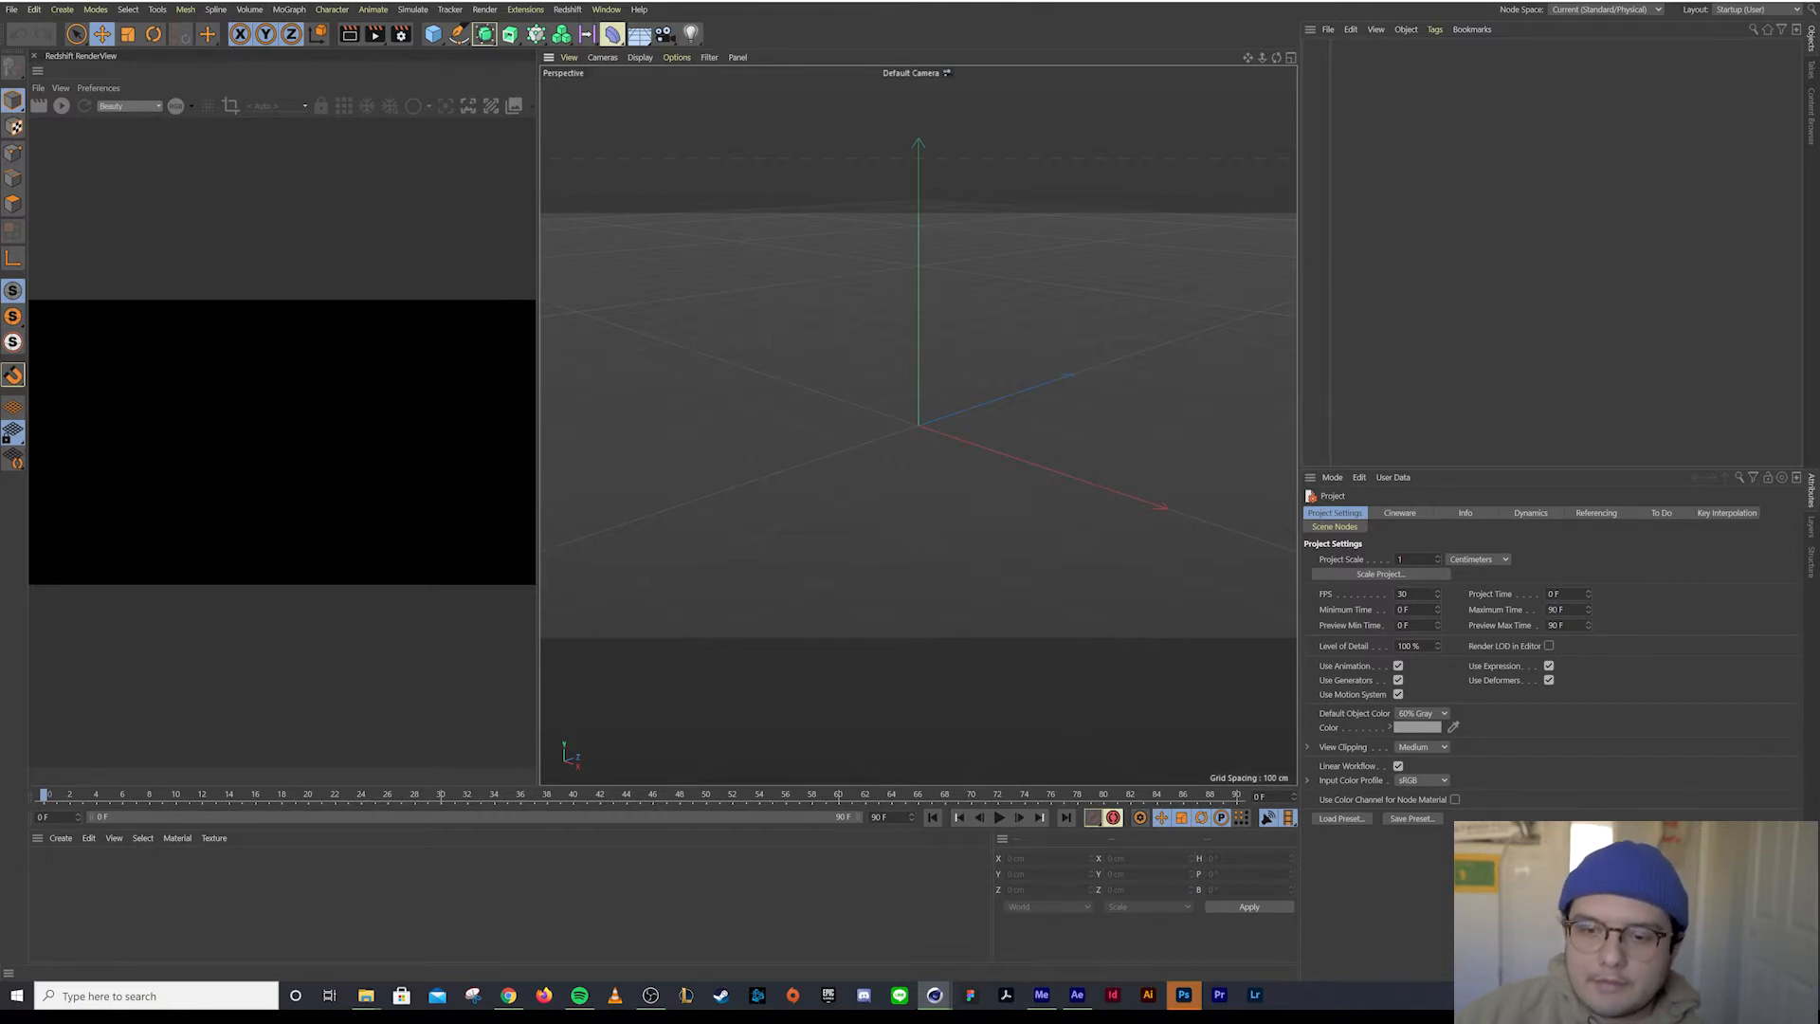
Set the Cinema 4D render output size to 1080 by 1080 pixels
{"action": "double_click", "coordinate": [1401, 594]}
{"action": "left_click", "coordinate": [1641, 559]}
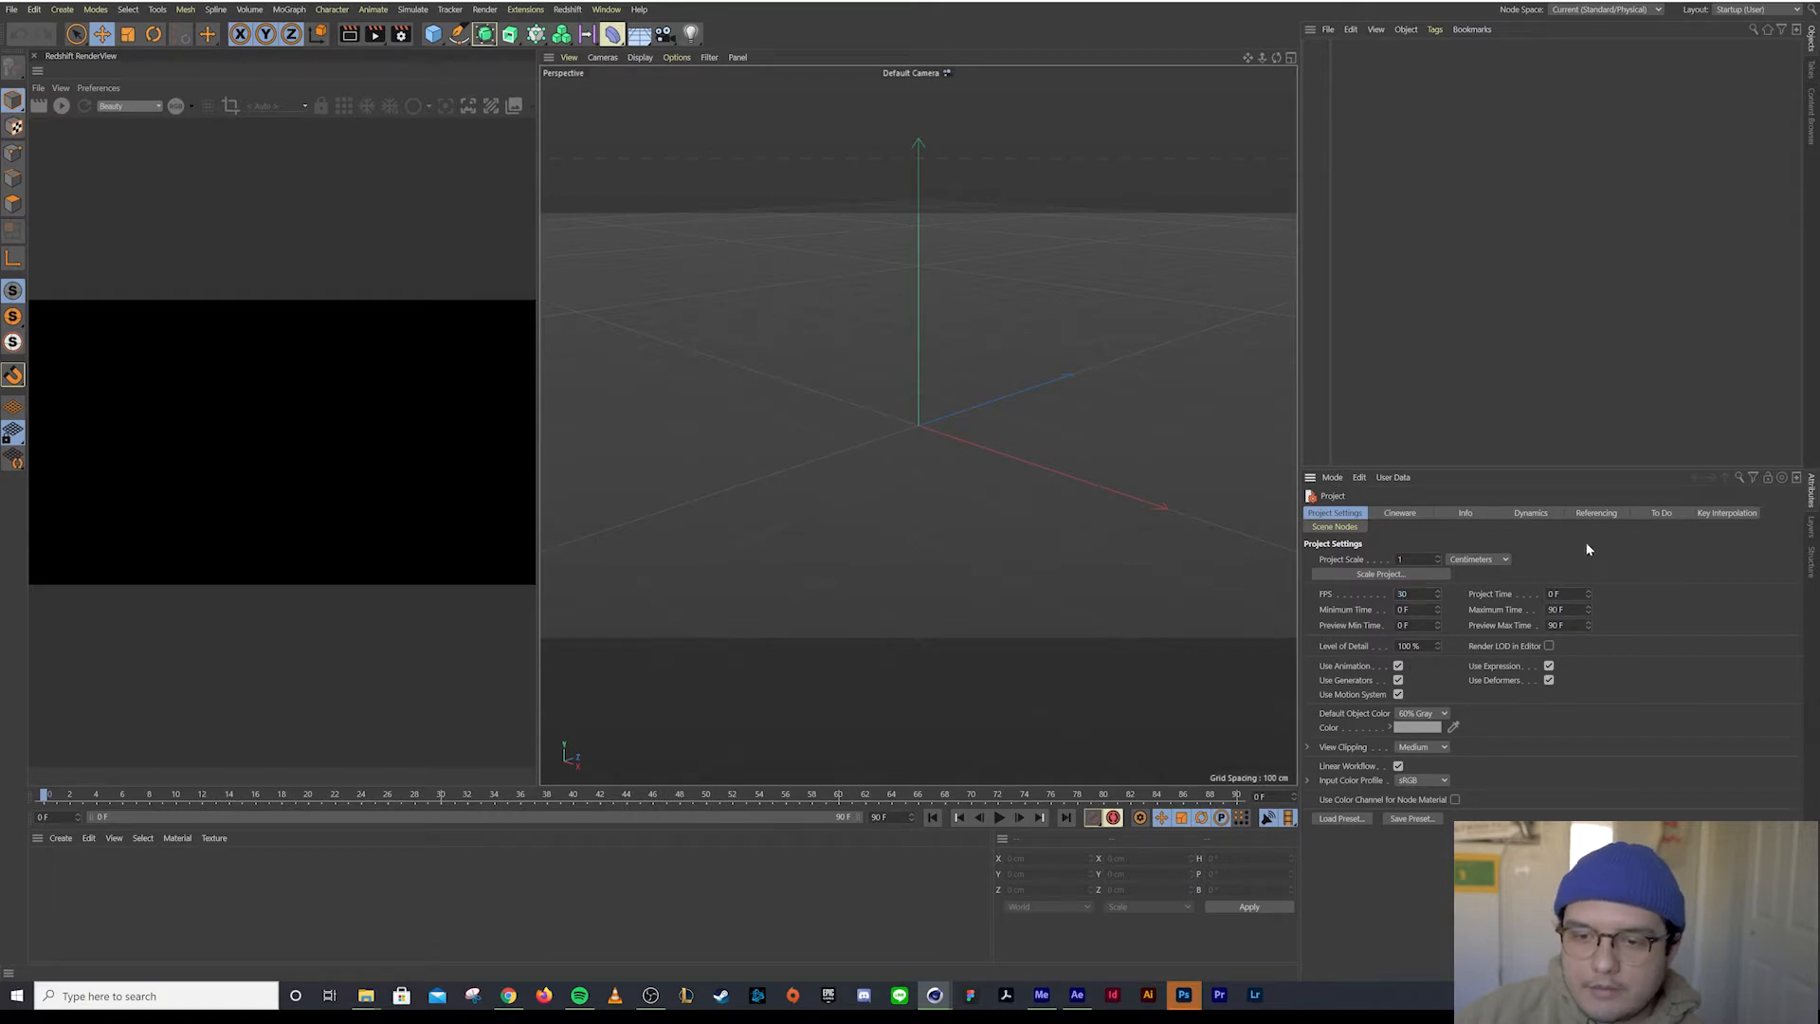
{"action": "left_click", "coordinate": [401, 34]}
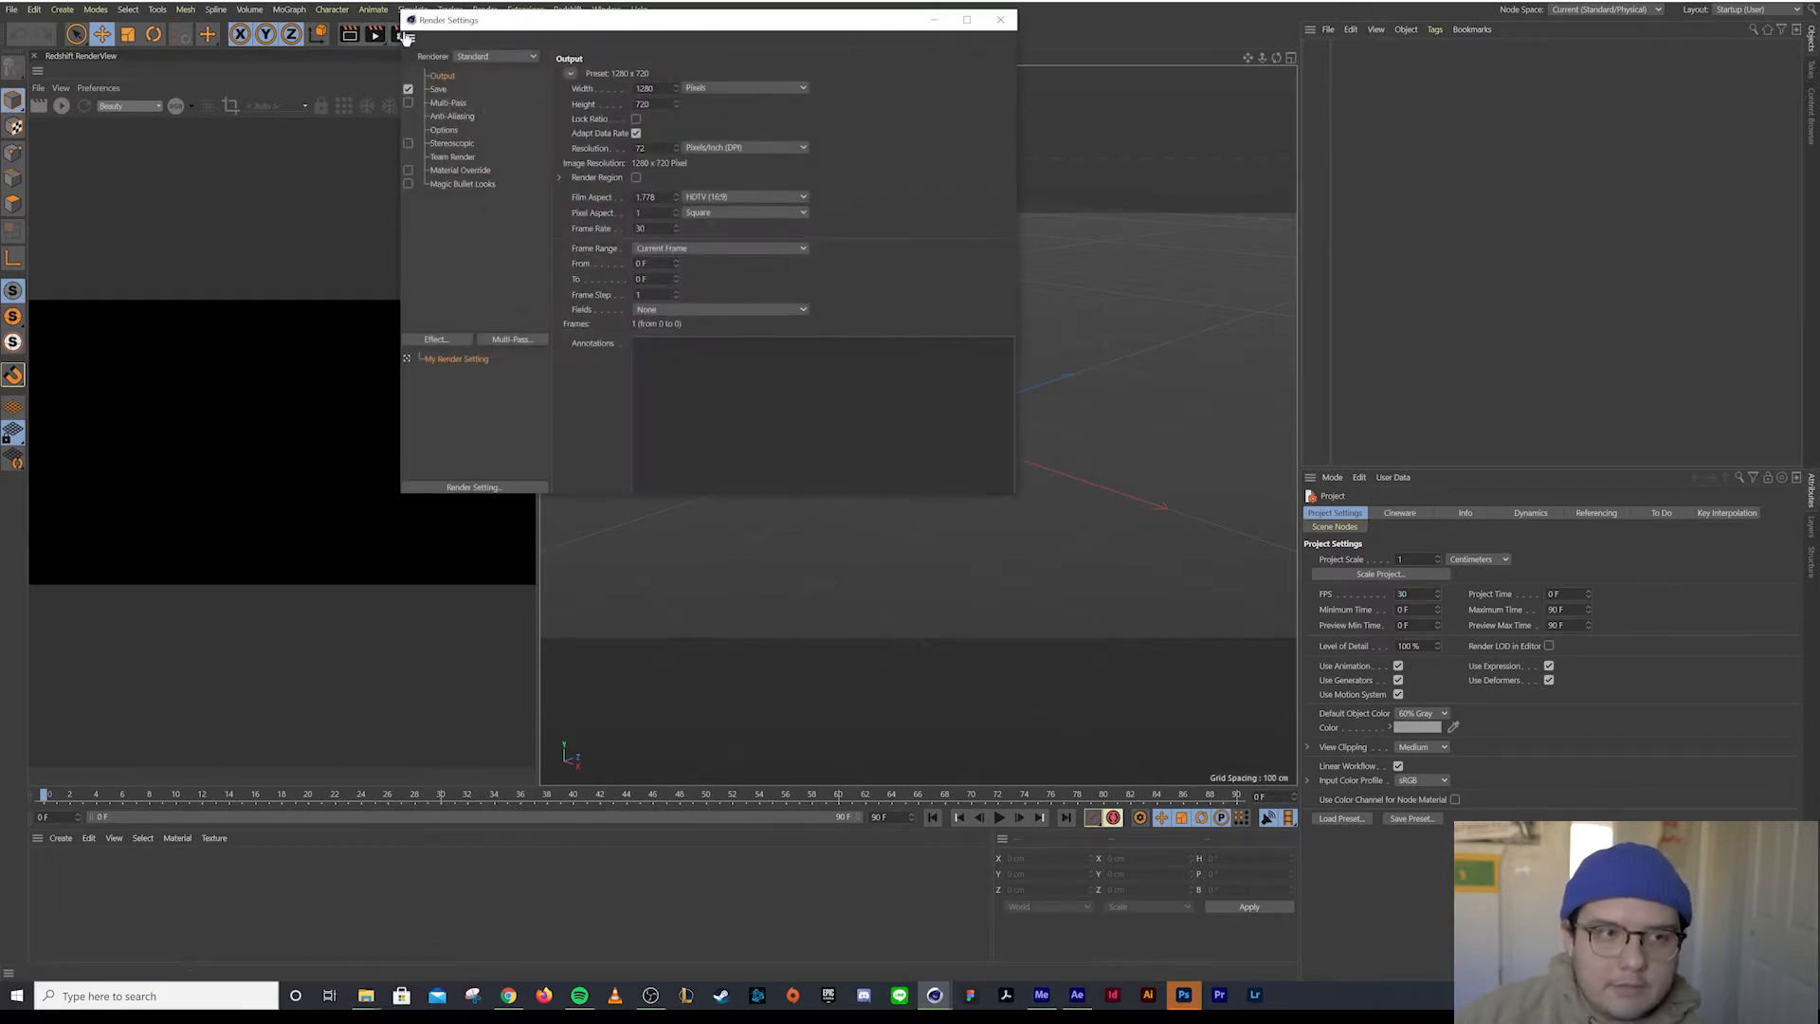
{"action": "left_click_drag", "start_coordinate": [663, 88], "coordinate": [546, 87]}
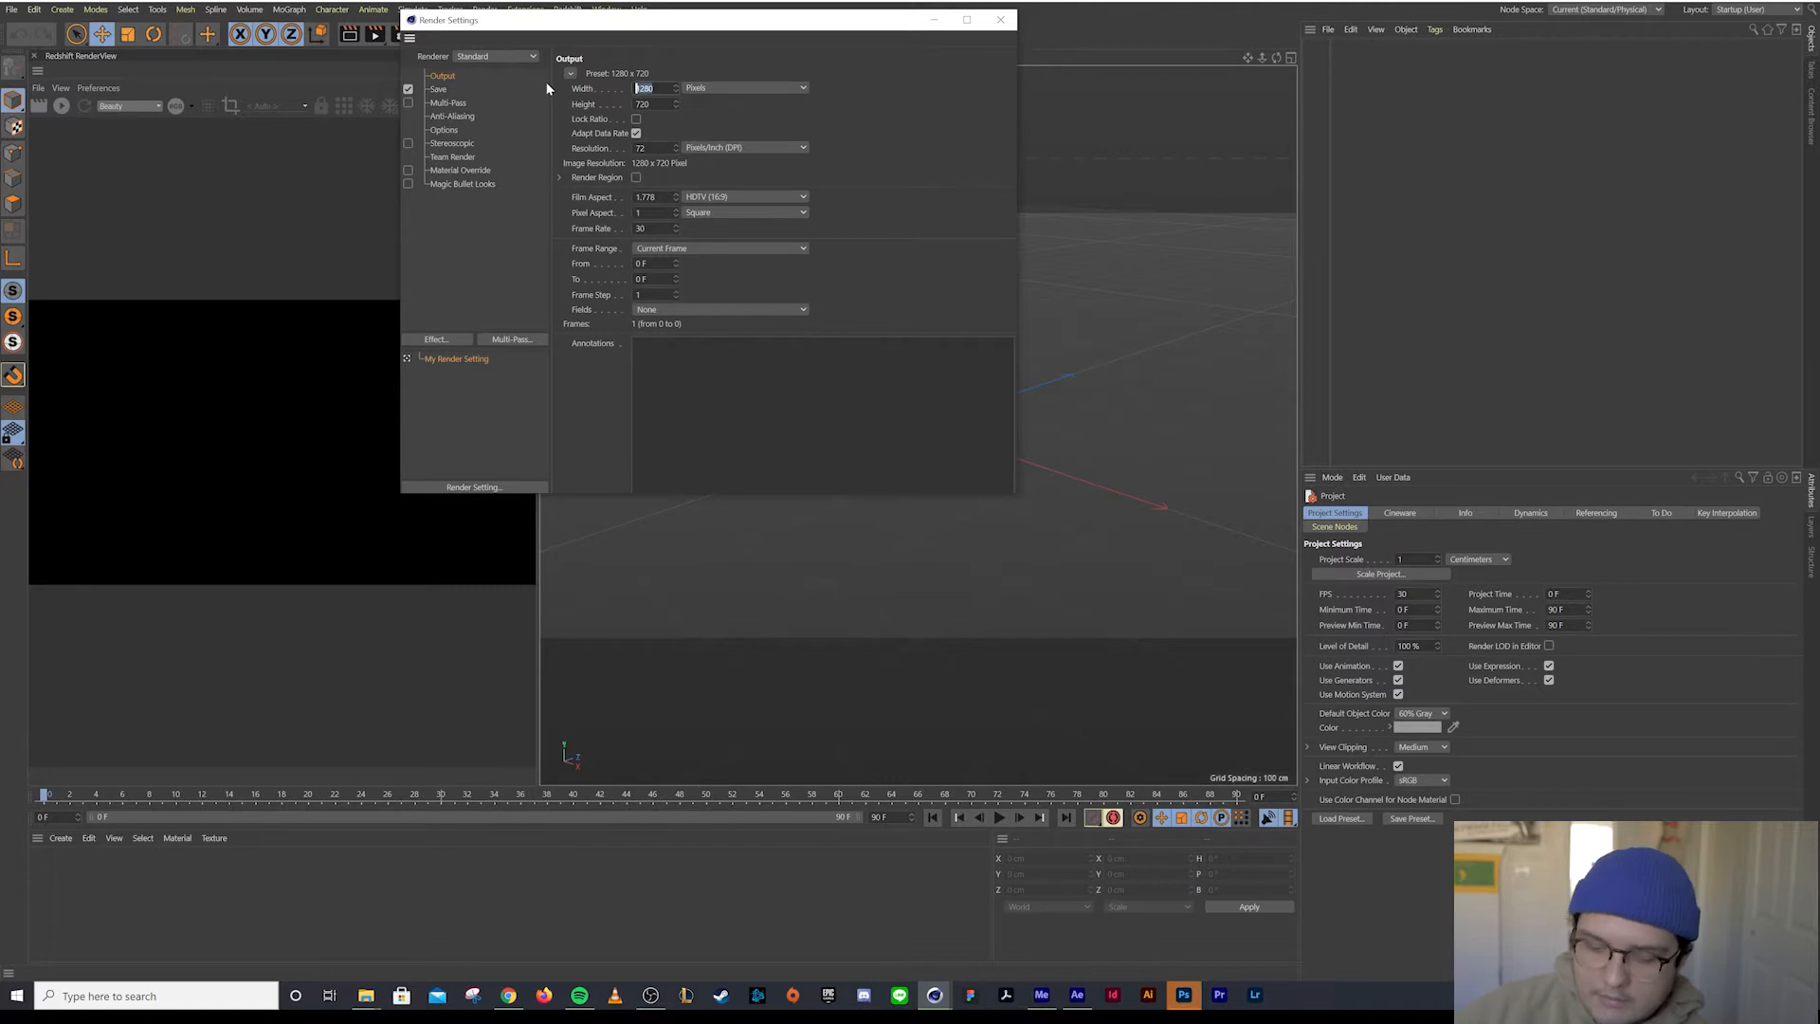
{"action": "type", "text": "1080"}
{"action": "key", "text": "Tab"}
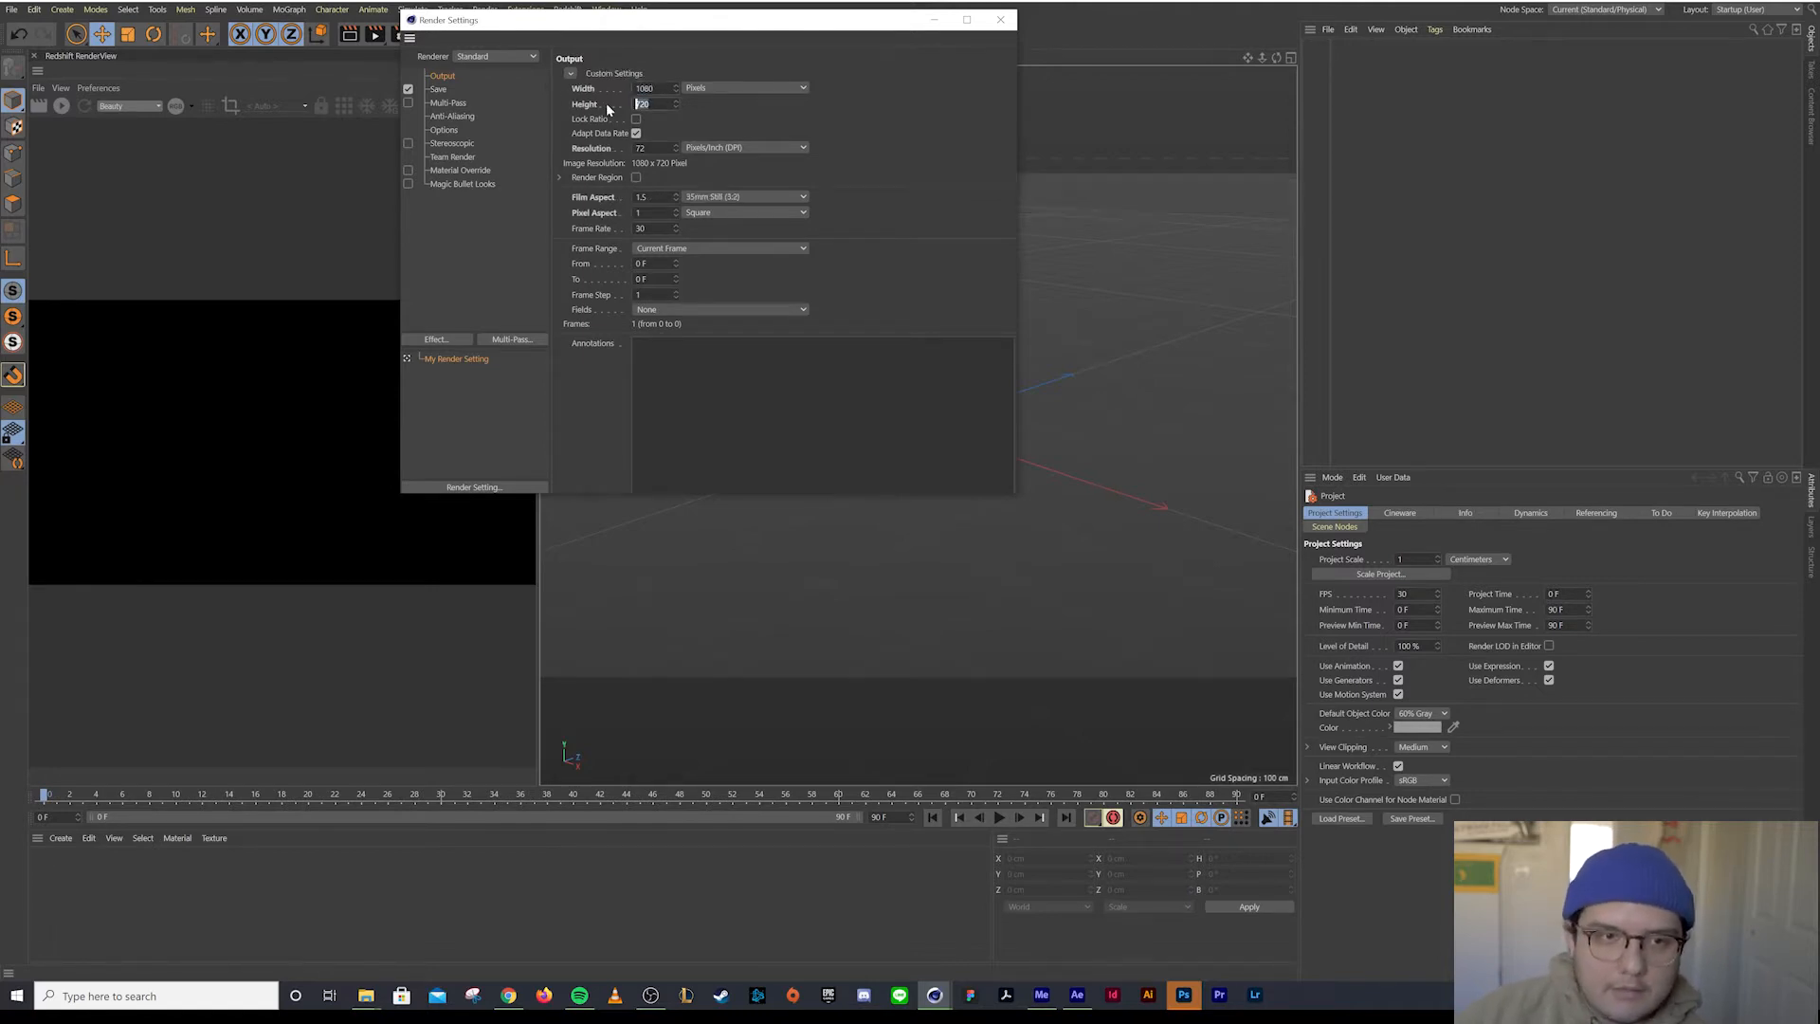
{"action": "type", "text": "1080"}
{"action": "key", "text": "Return"}
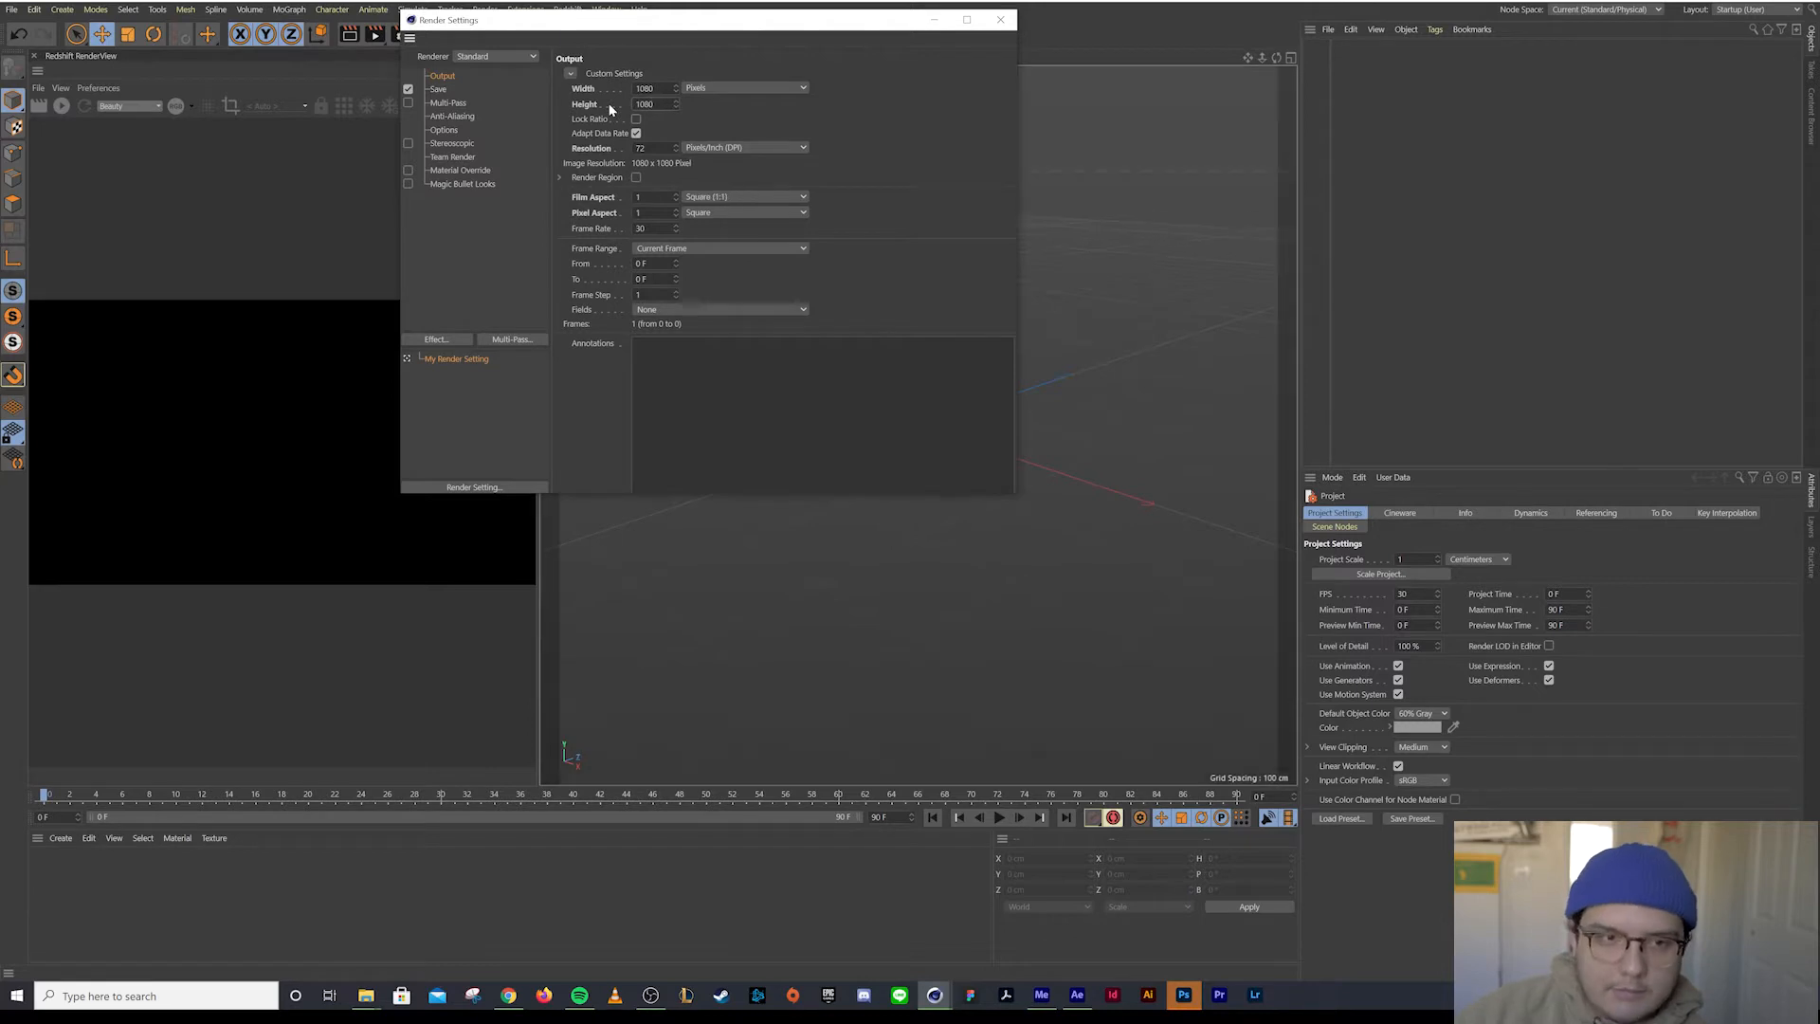
{"action": "left_click", "coordinate": [1000, 19]}
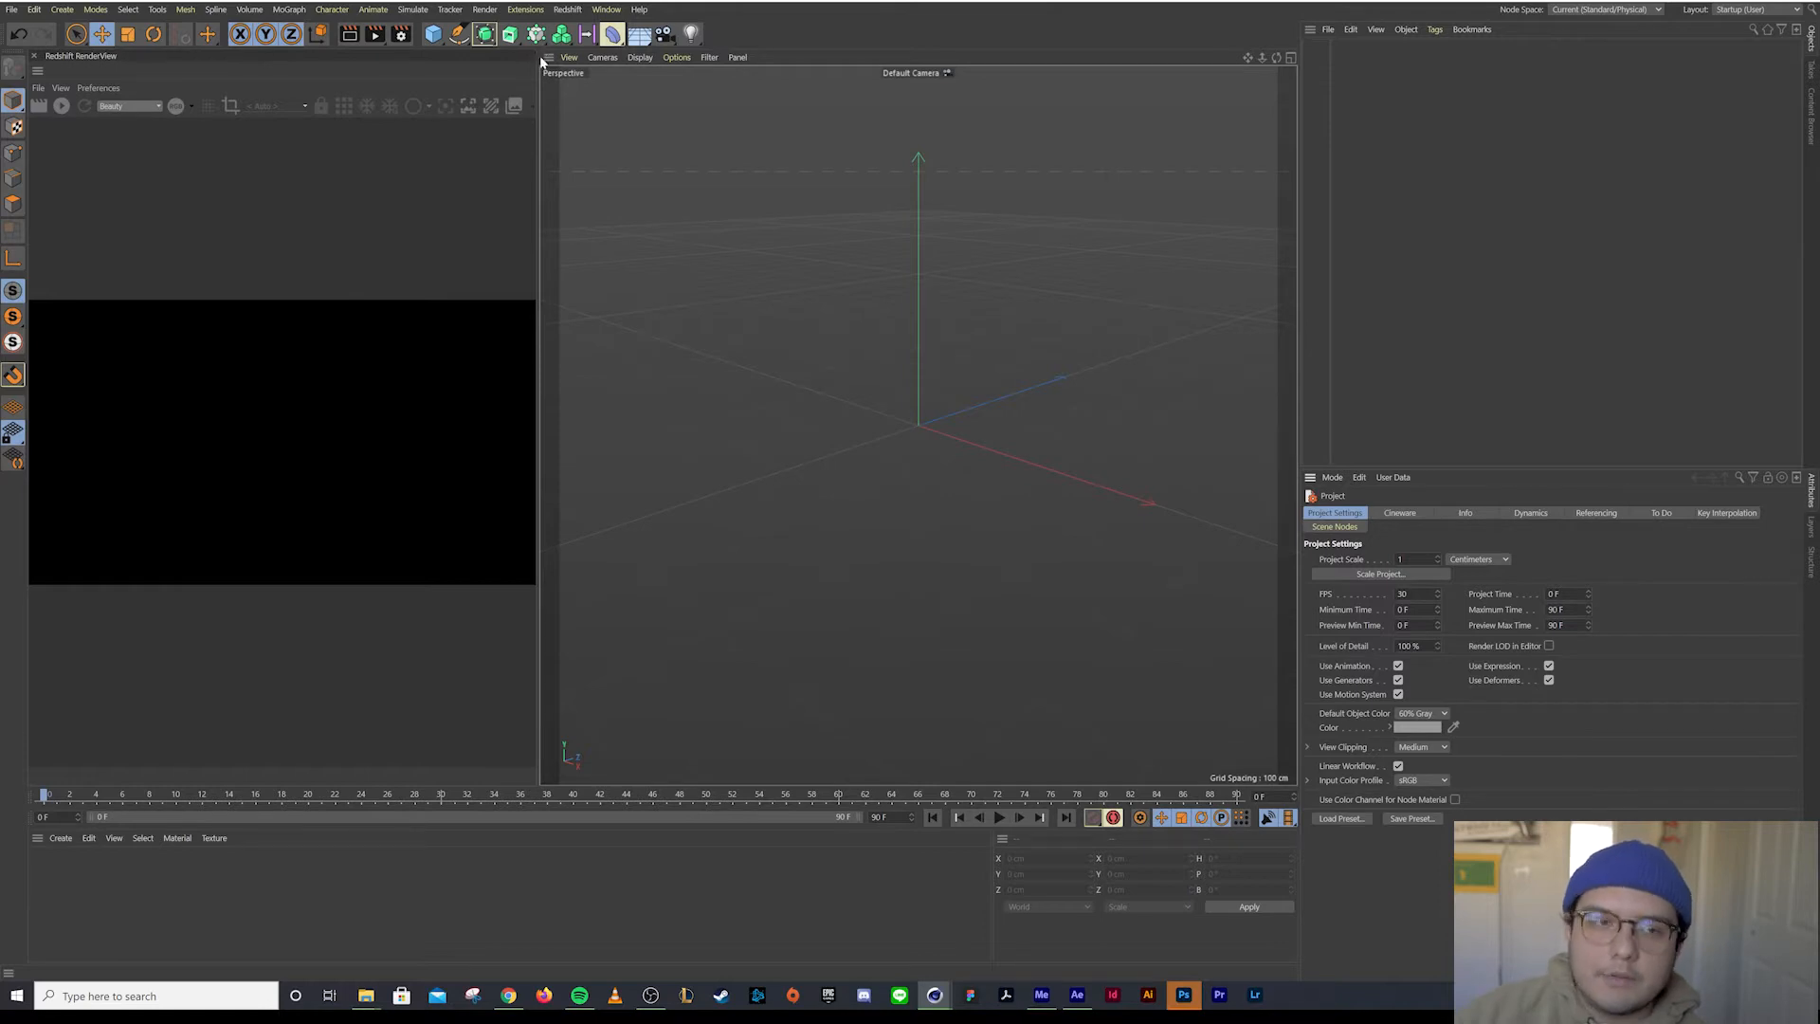
Switch the viewport to the Left view and add an Arc spline
{"action": "left_click", "coordinate": [571, 58]}
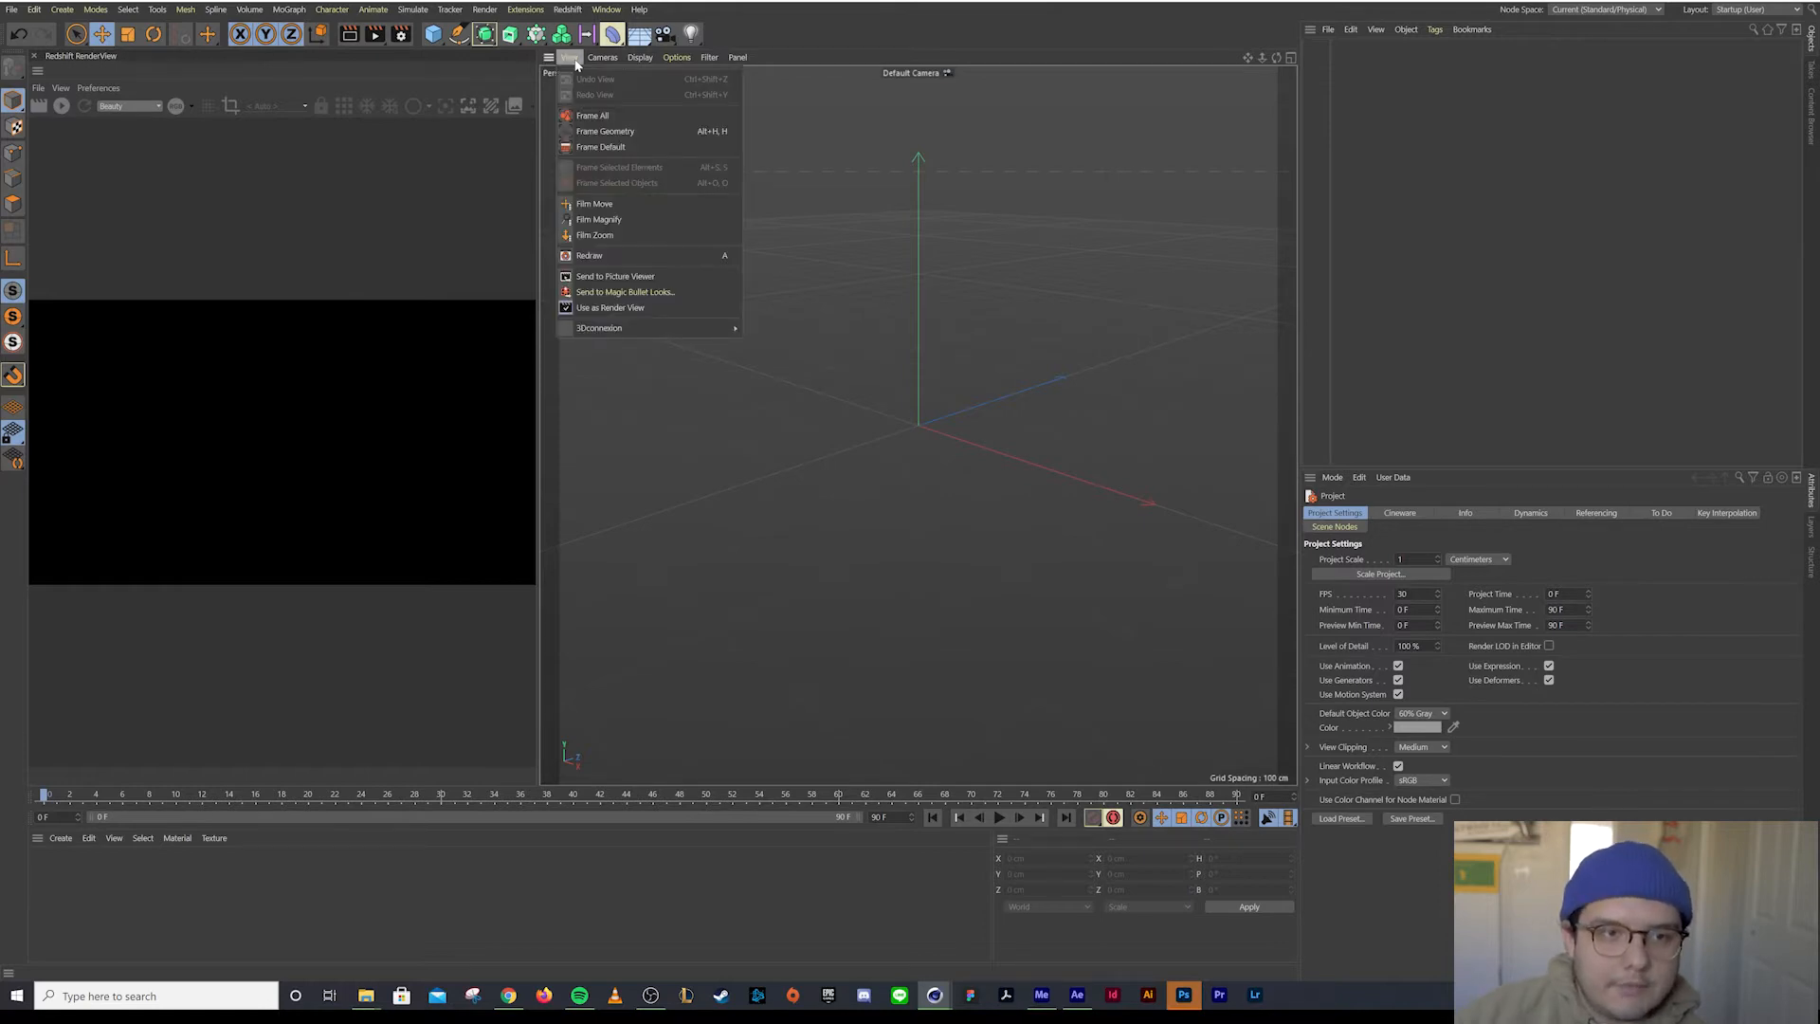
{"action": "mouse_move", "coordinate": [638, 58]}
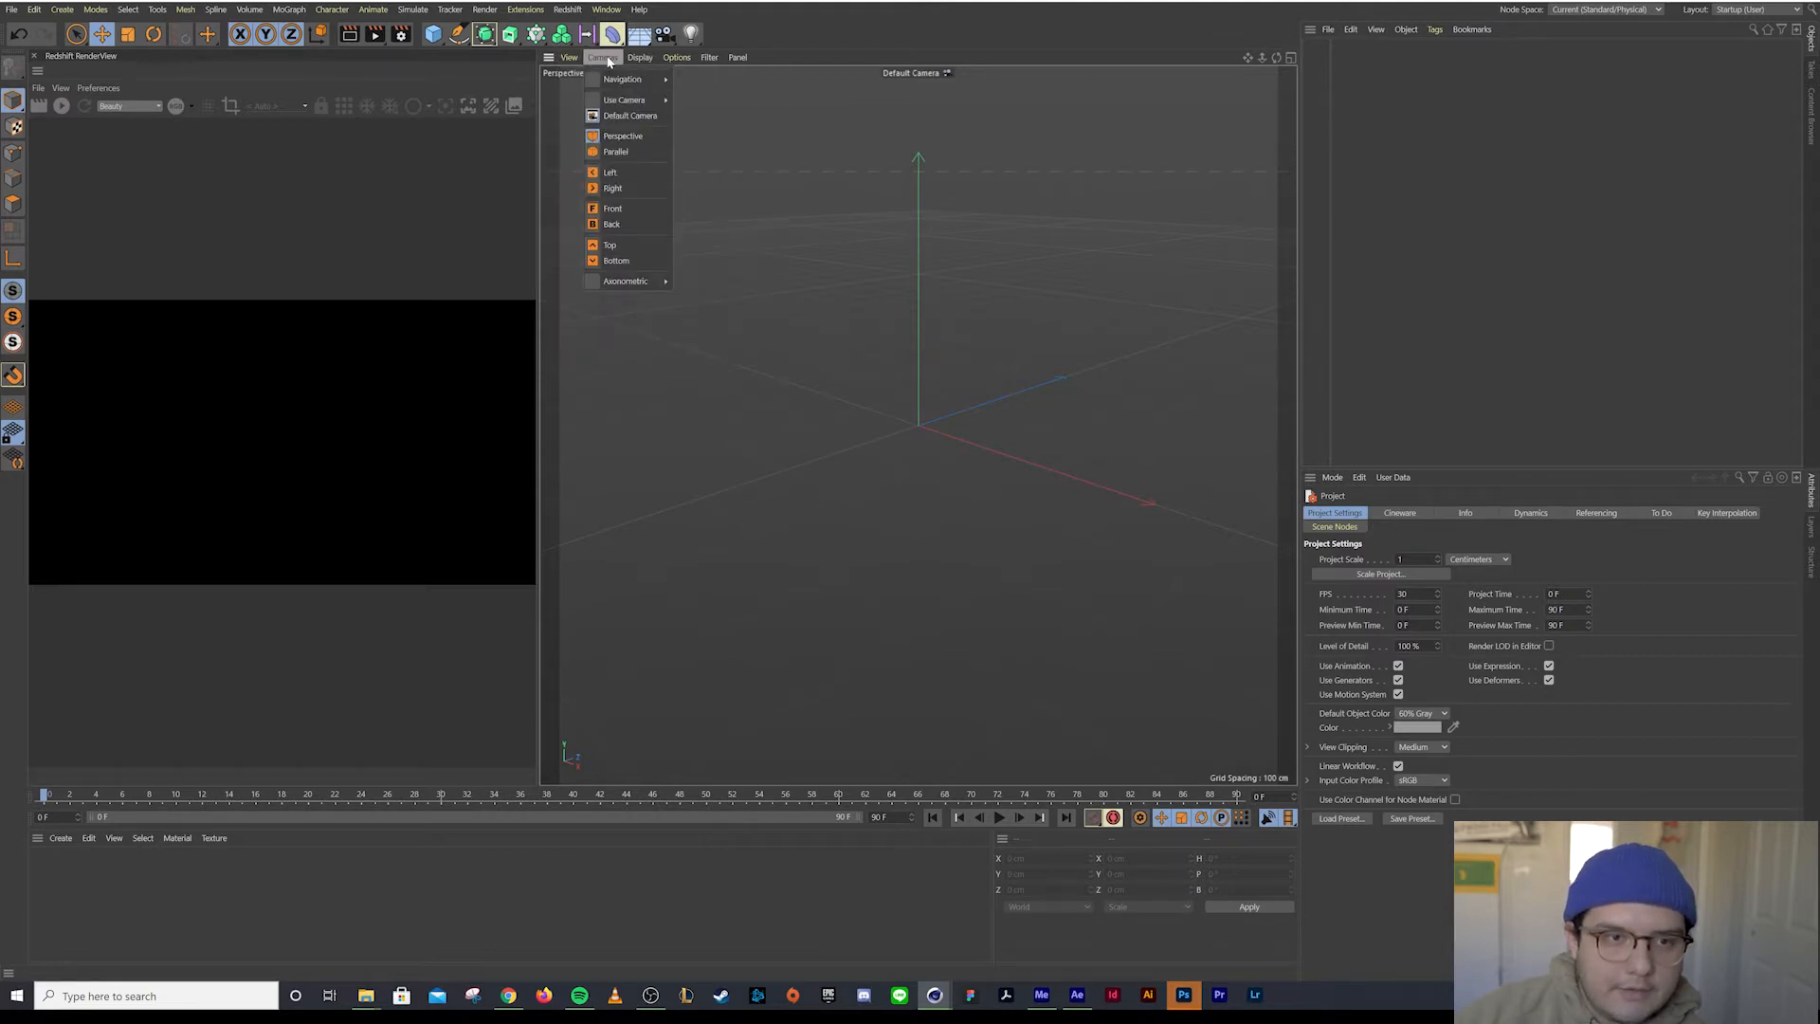
{"action": "left_click", "coordinate": [609, 175]}
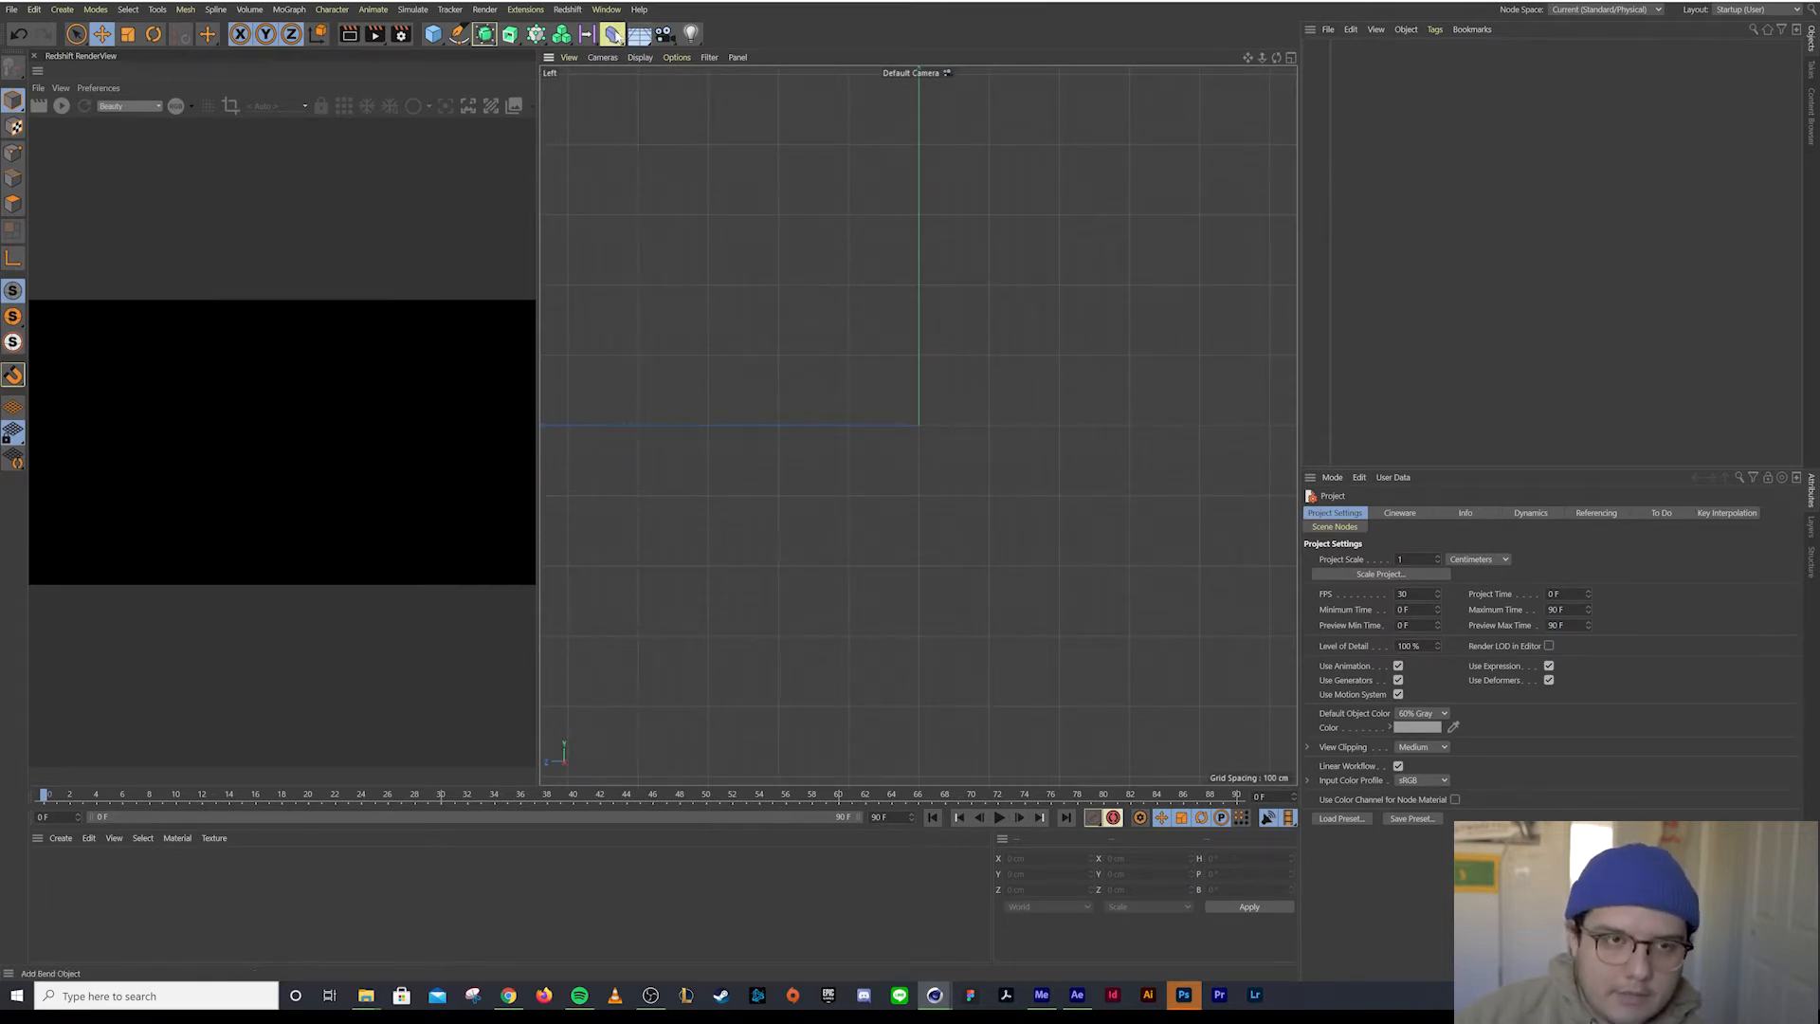
{"action": "left_click", "coordinate": [457, 36]}
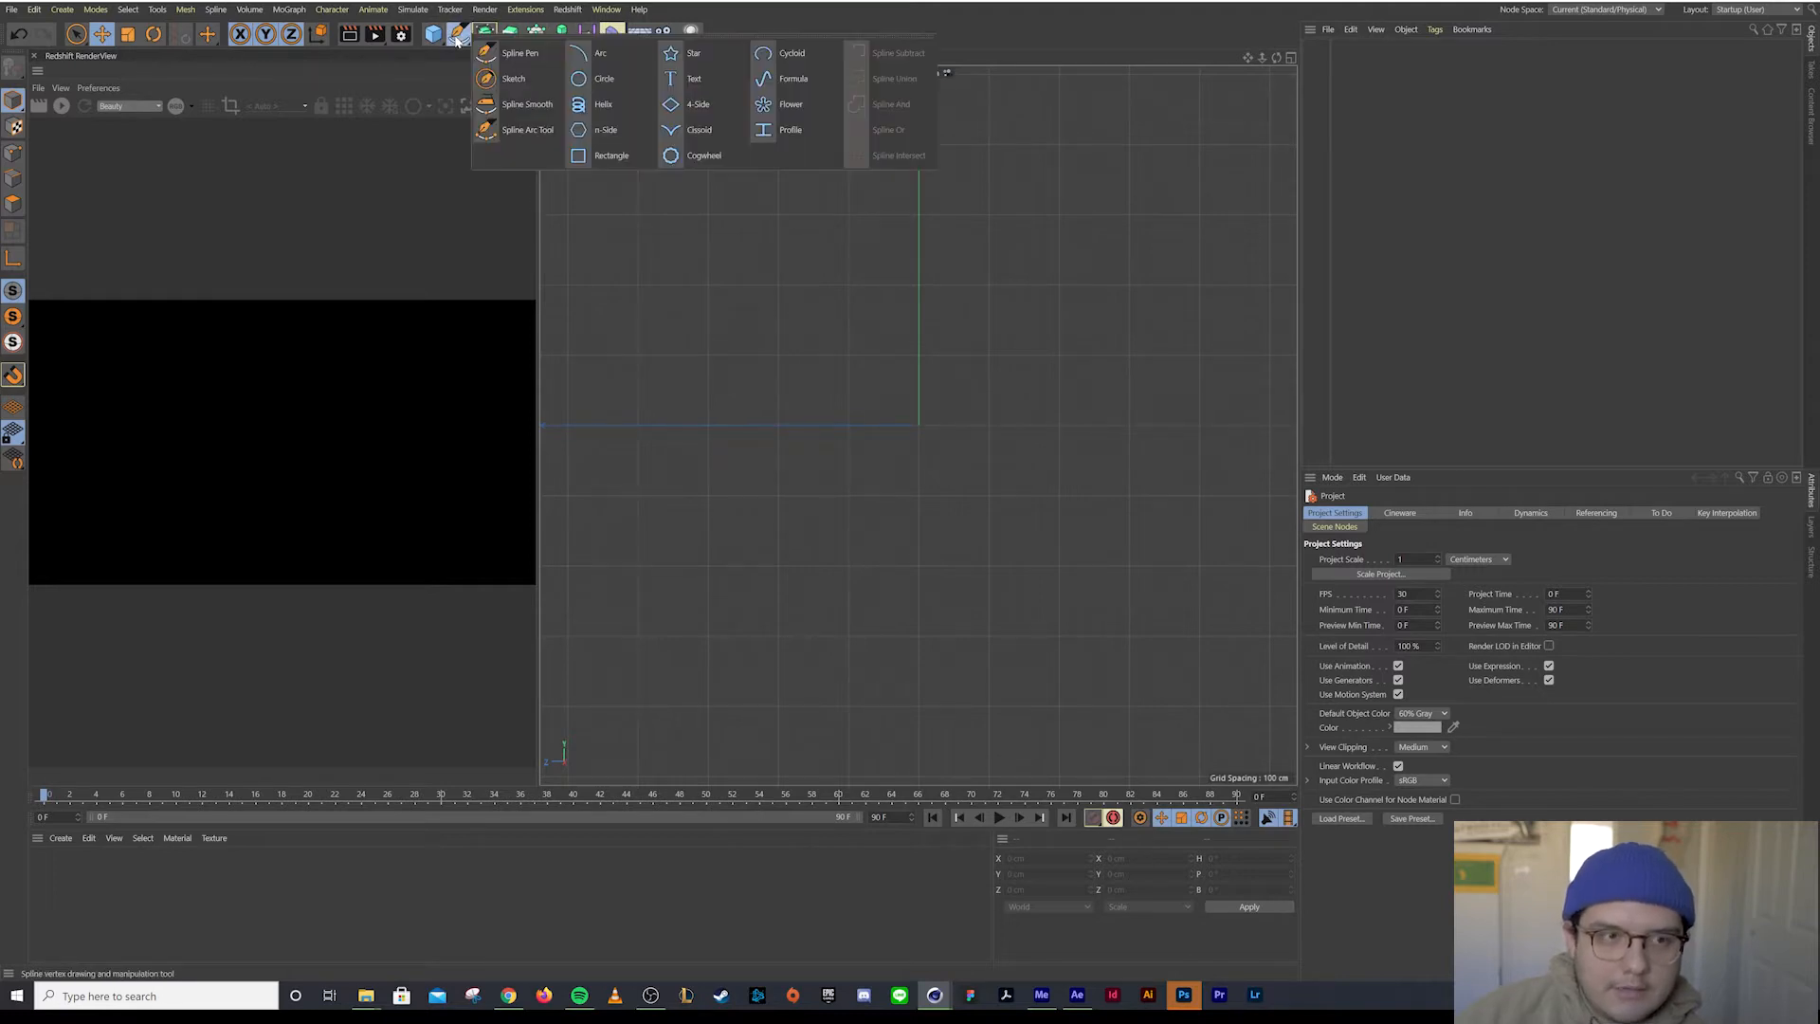
{"action": "left_click", "coordinate": [600, 54]}
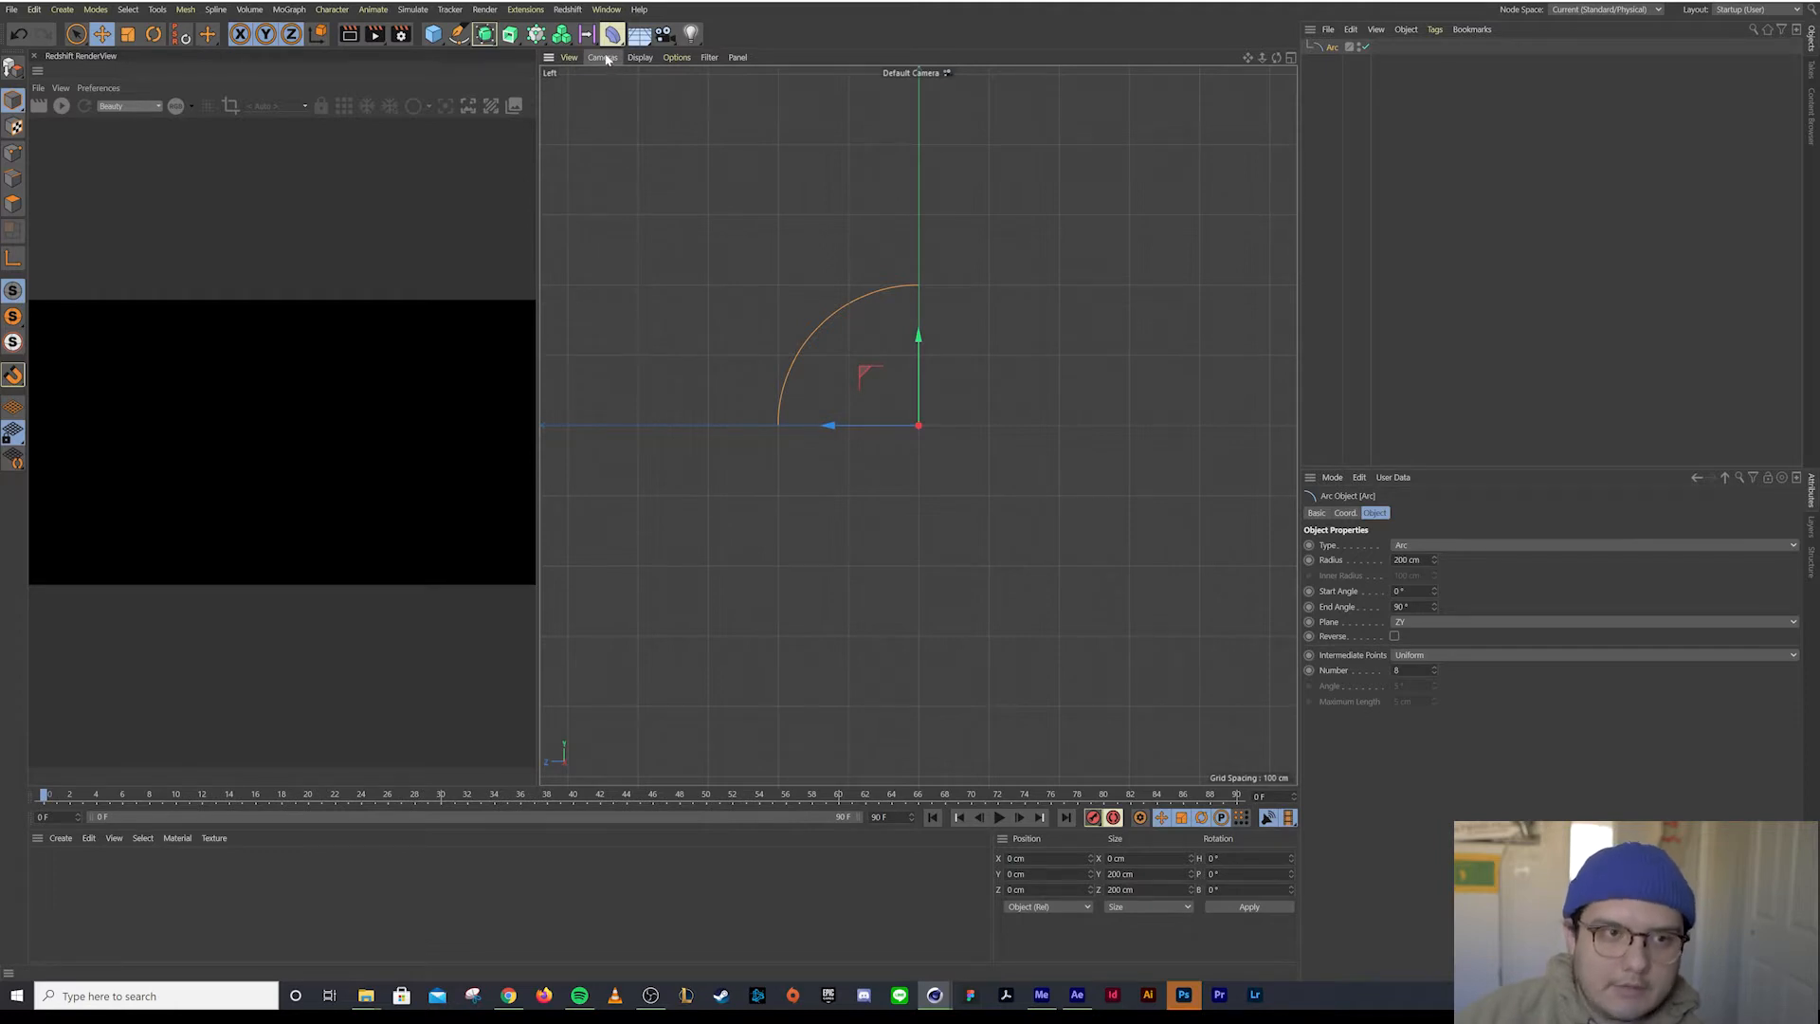
Add a Lathe generator and make the Arc its child
{"action": "left_click", "coordinate": [515, 38]}
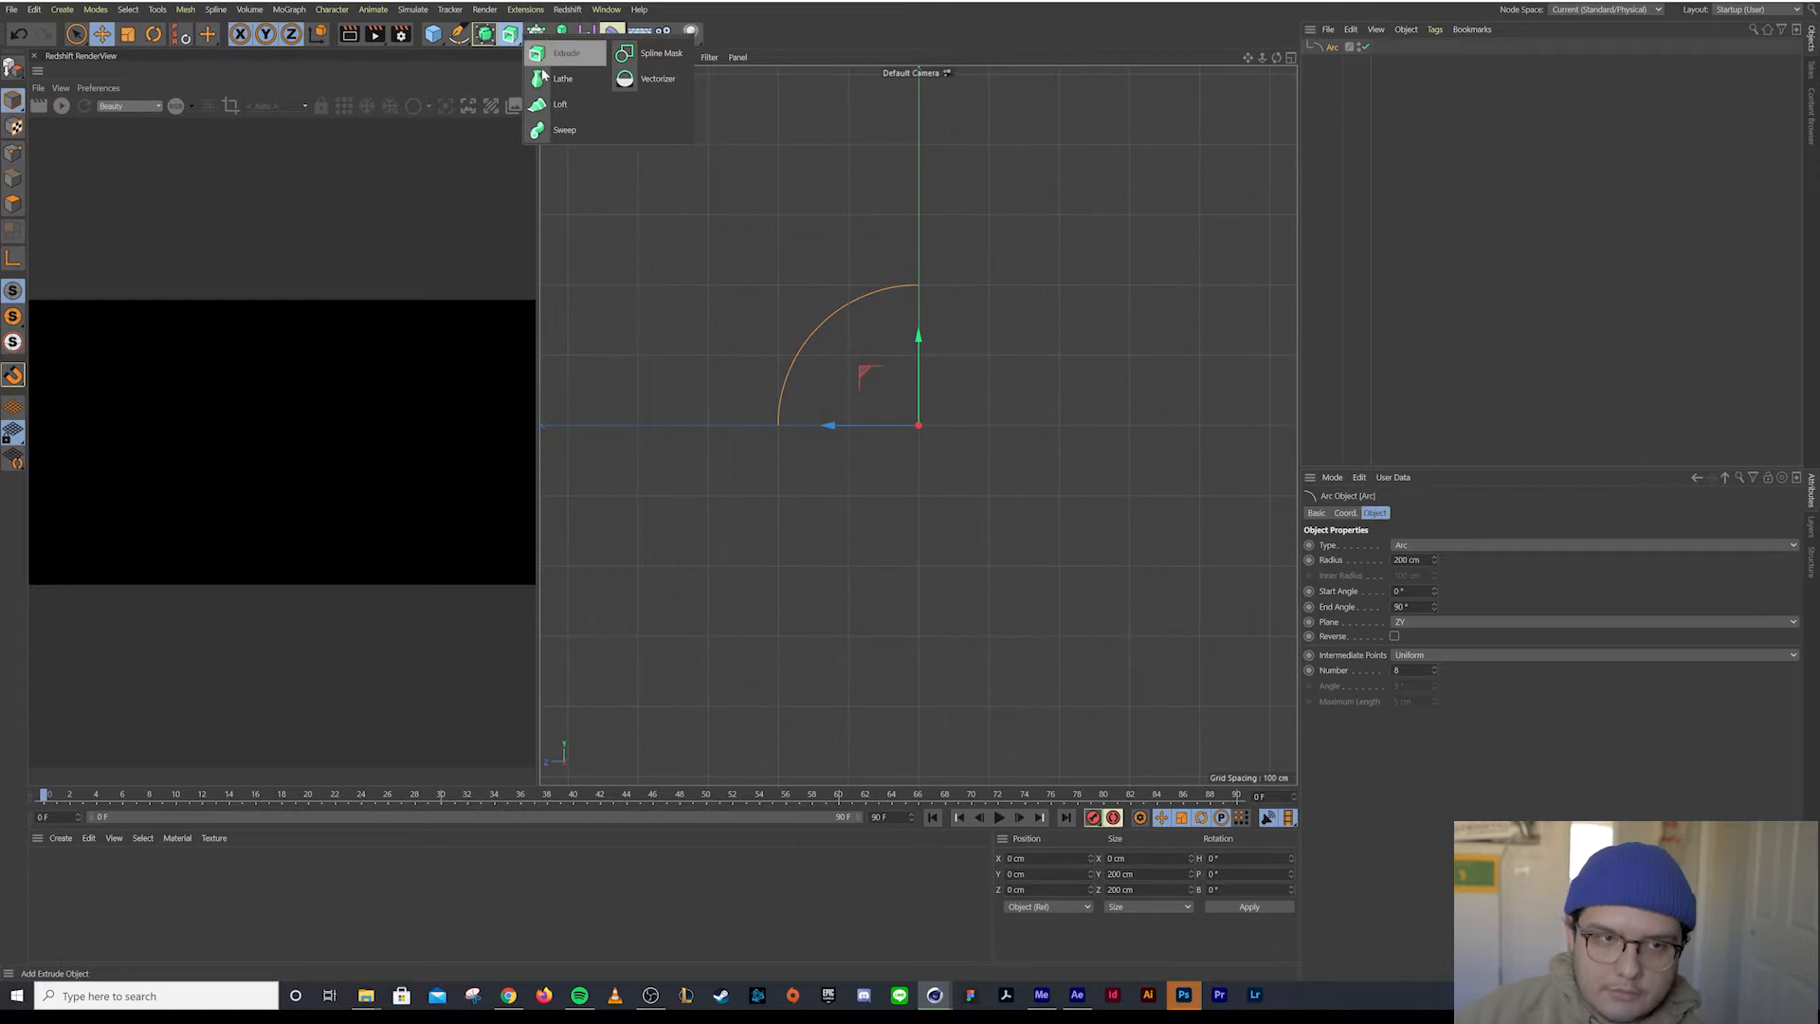
{"action": "left_click", "coordinate": [561, 79]}
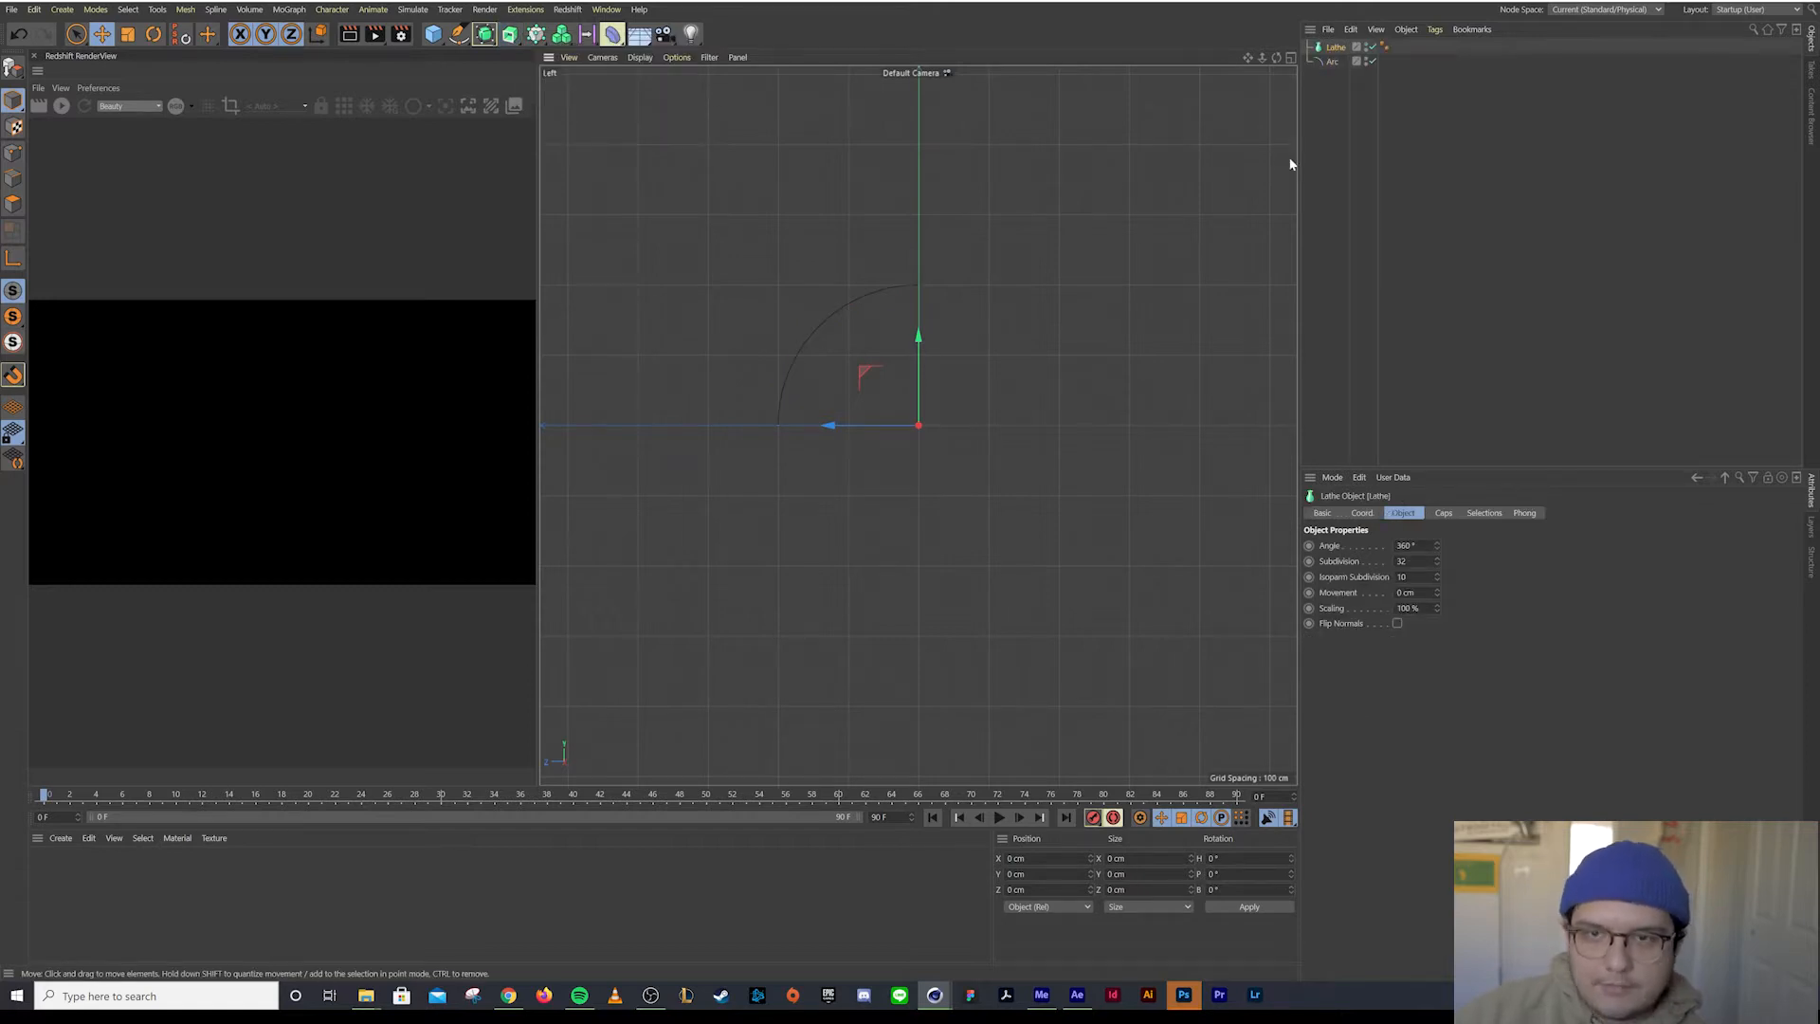
{"action": "left_click", "coordinate": [1334, 61]}
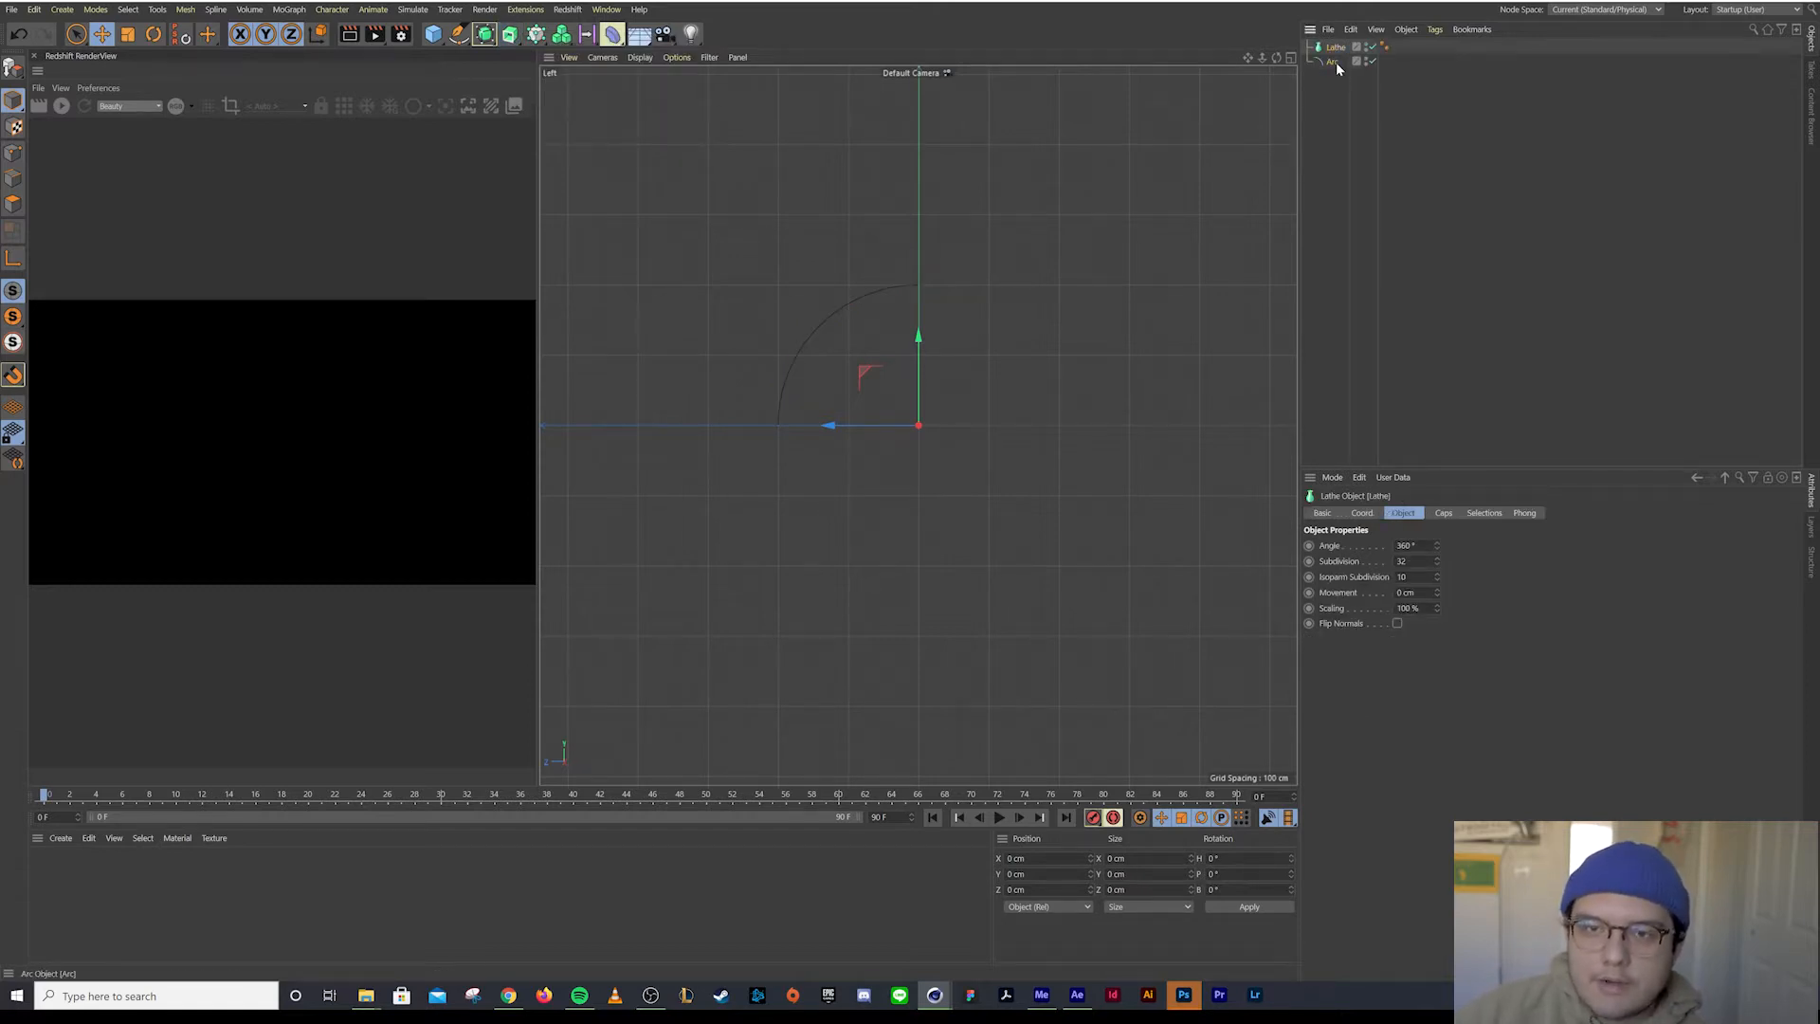
{"action": "left_click_drag", "start_coordinate": [1335, 61], "coordinate": [1341, 49]}
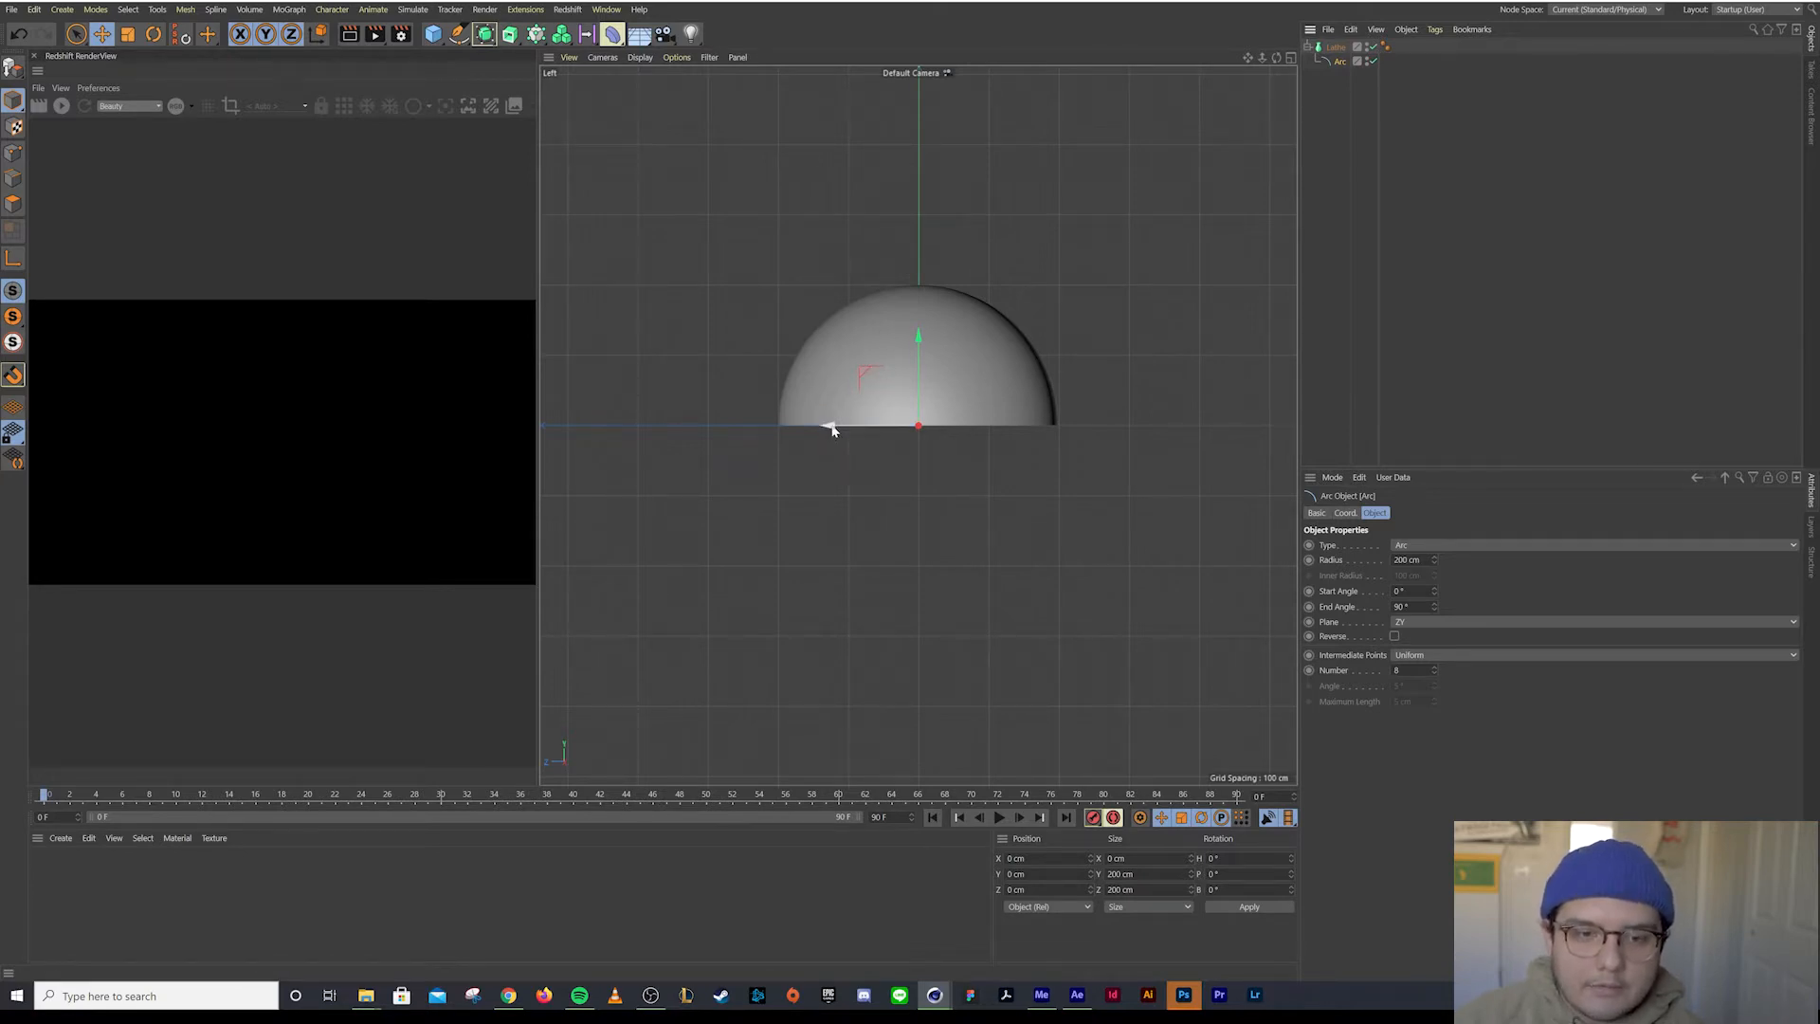
Move the arc along Z to about -209 cm to shape a funnel, and return the viewport to Perspective
{"action": "left_click_drag", "start_coordinate": [832, 428], "coordinate": [978, 419]}
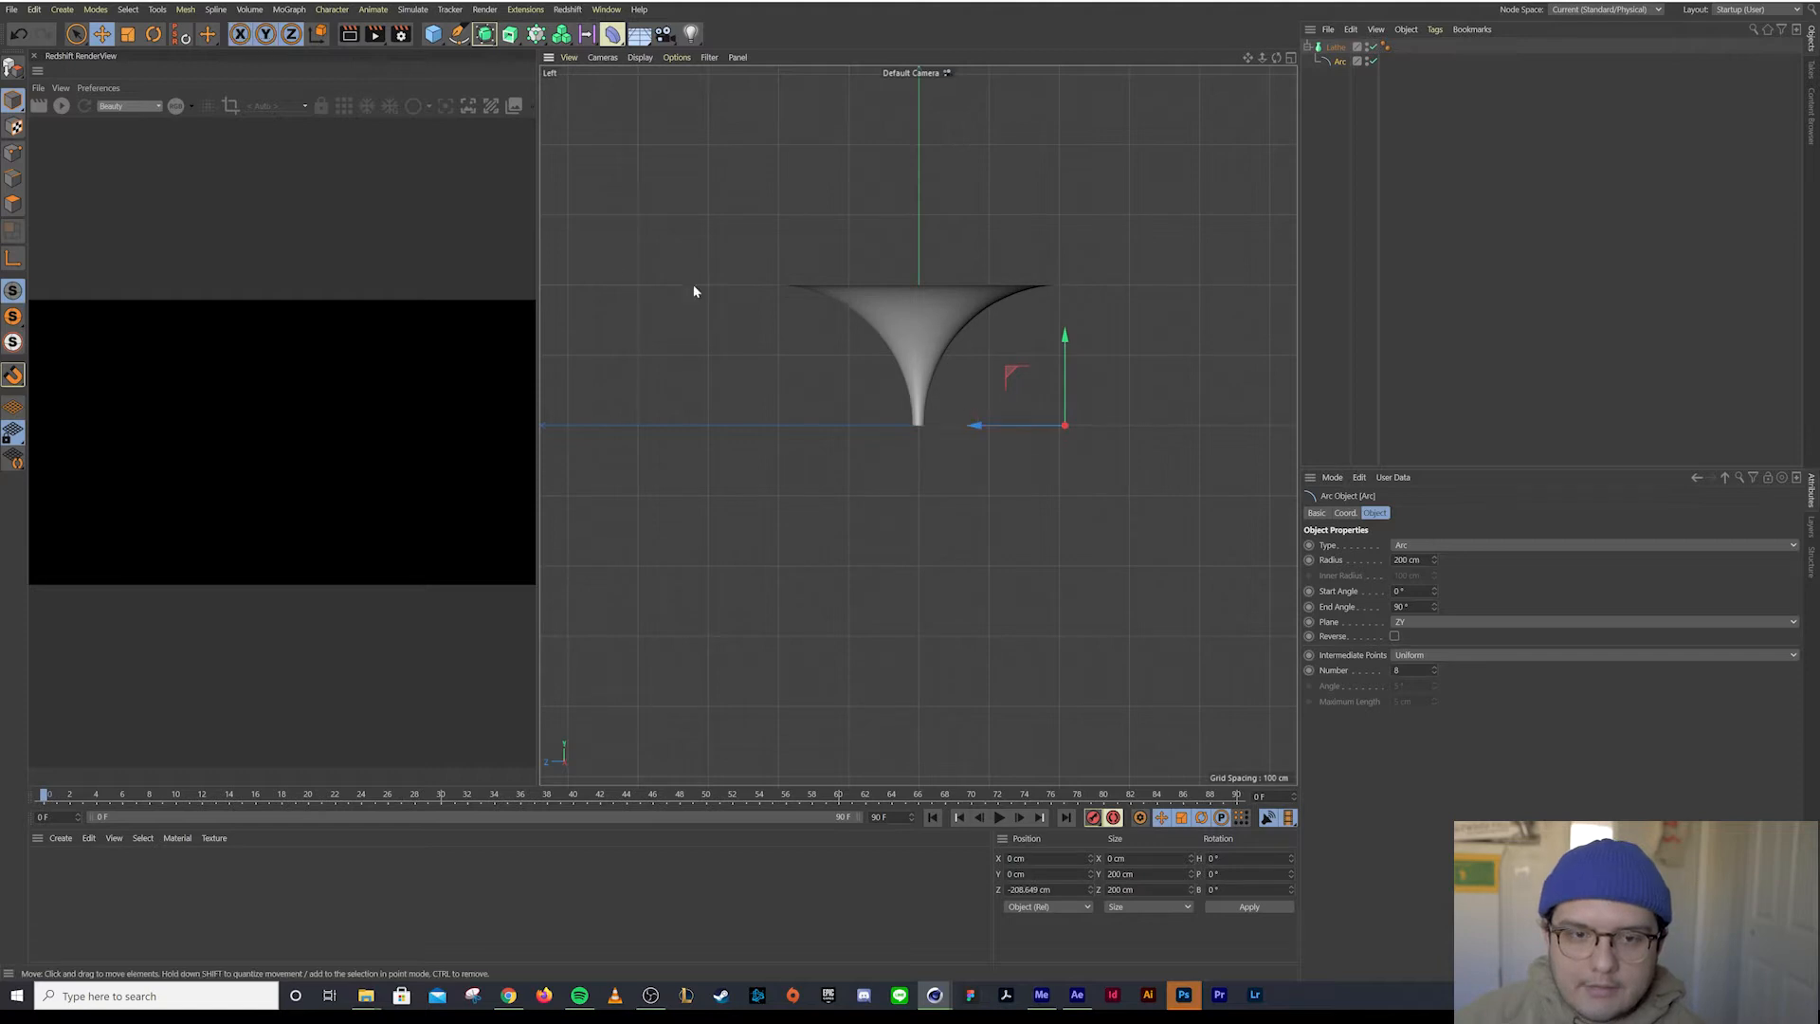
{"action": "left_click", "coordinate": [568, 58]}
{"action": "mouse_move", "coordinate": [600, 61]}
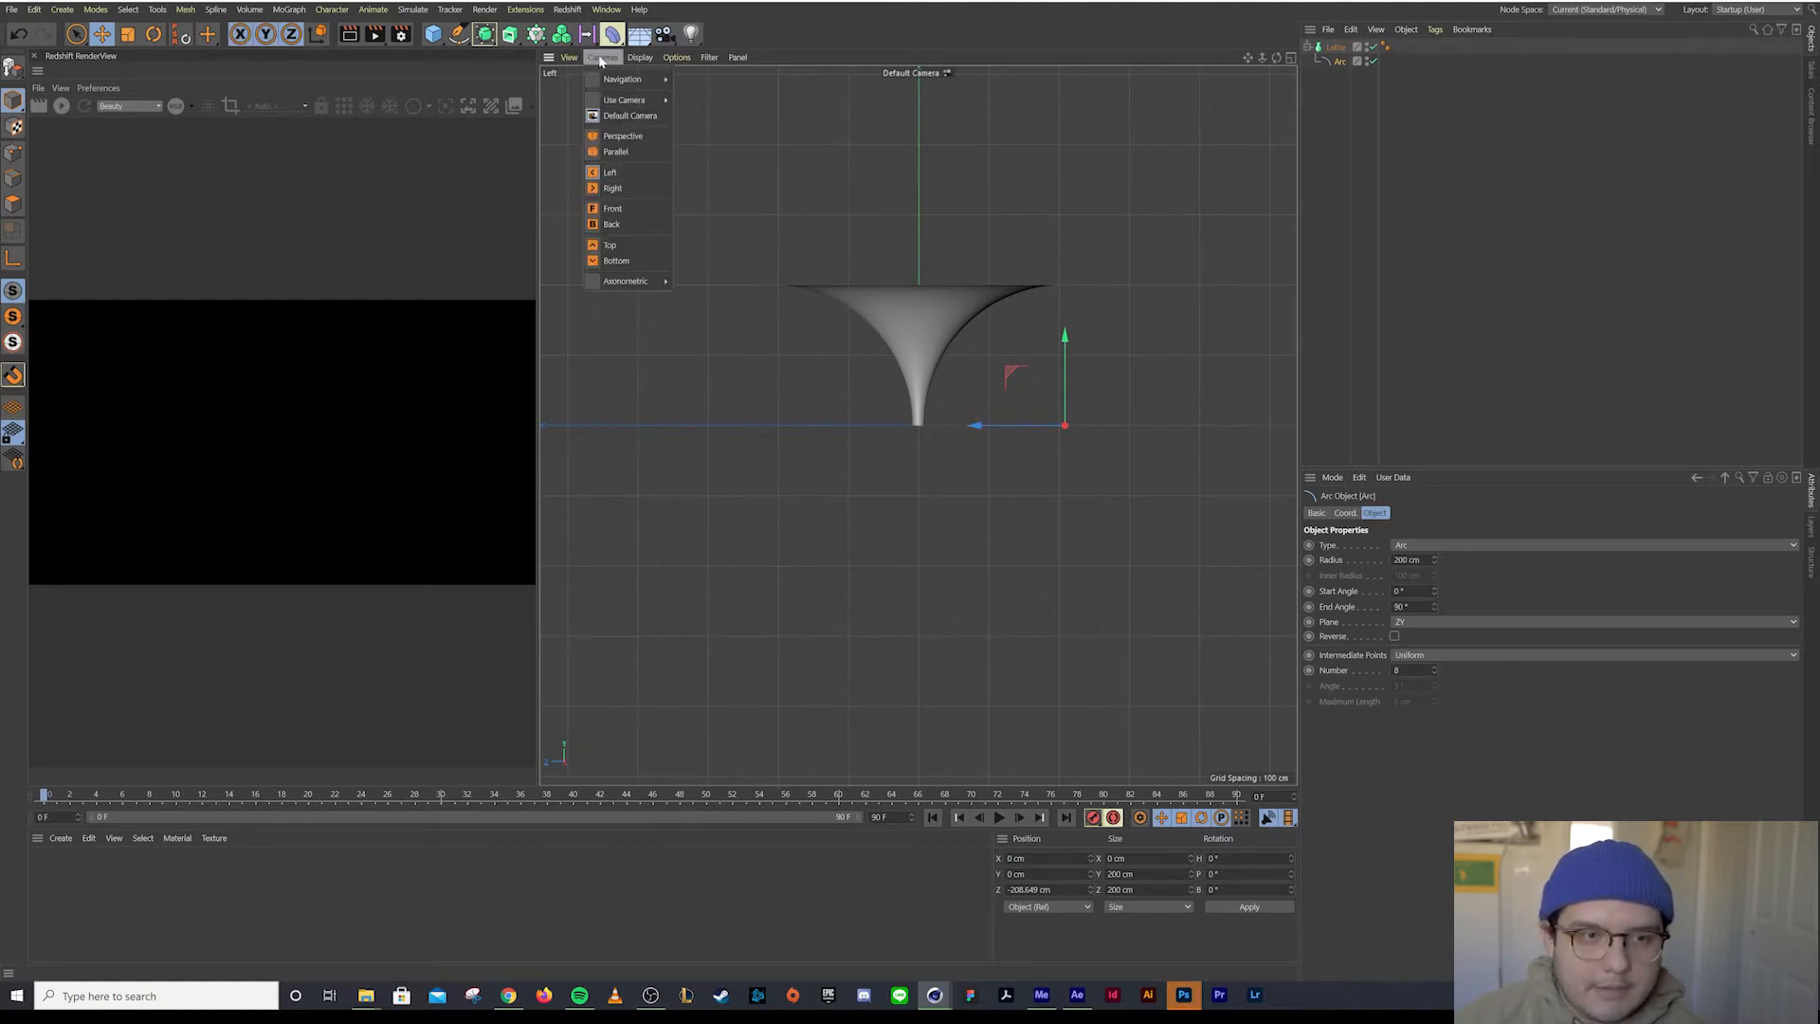
{"action": "left_click", "coordinate": [624, 137]}
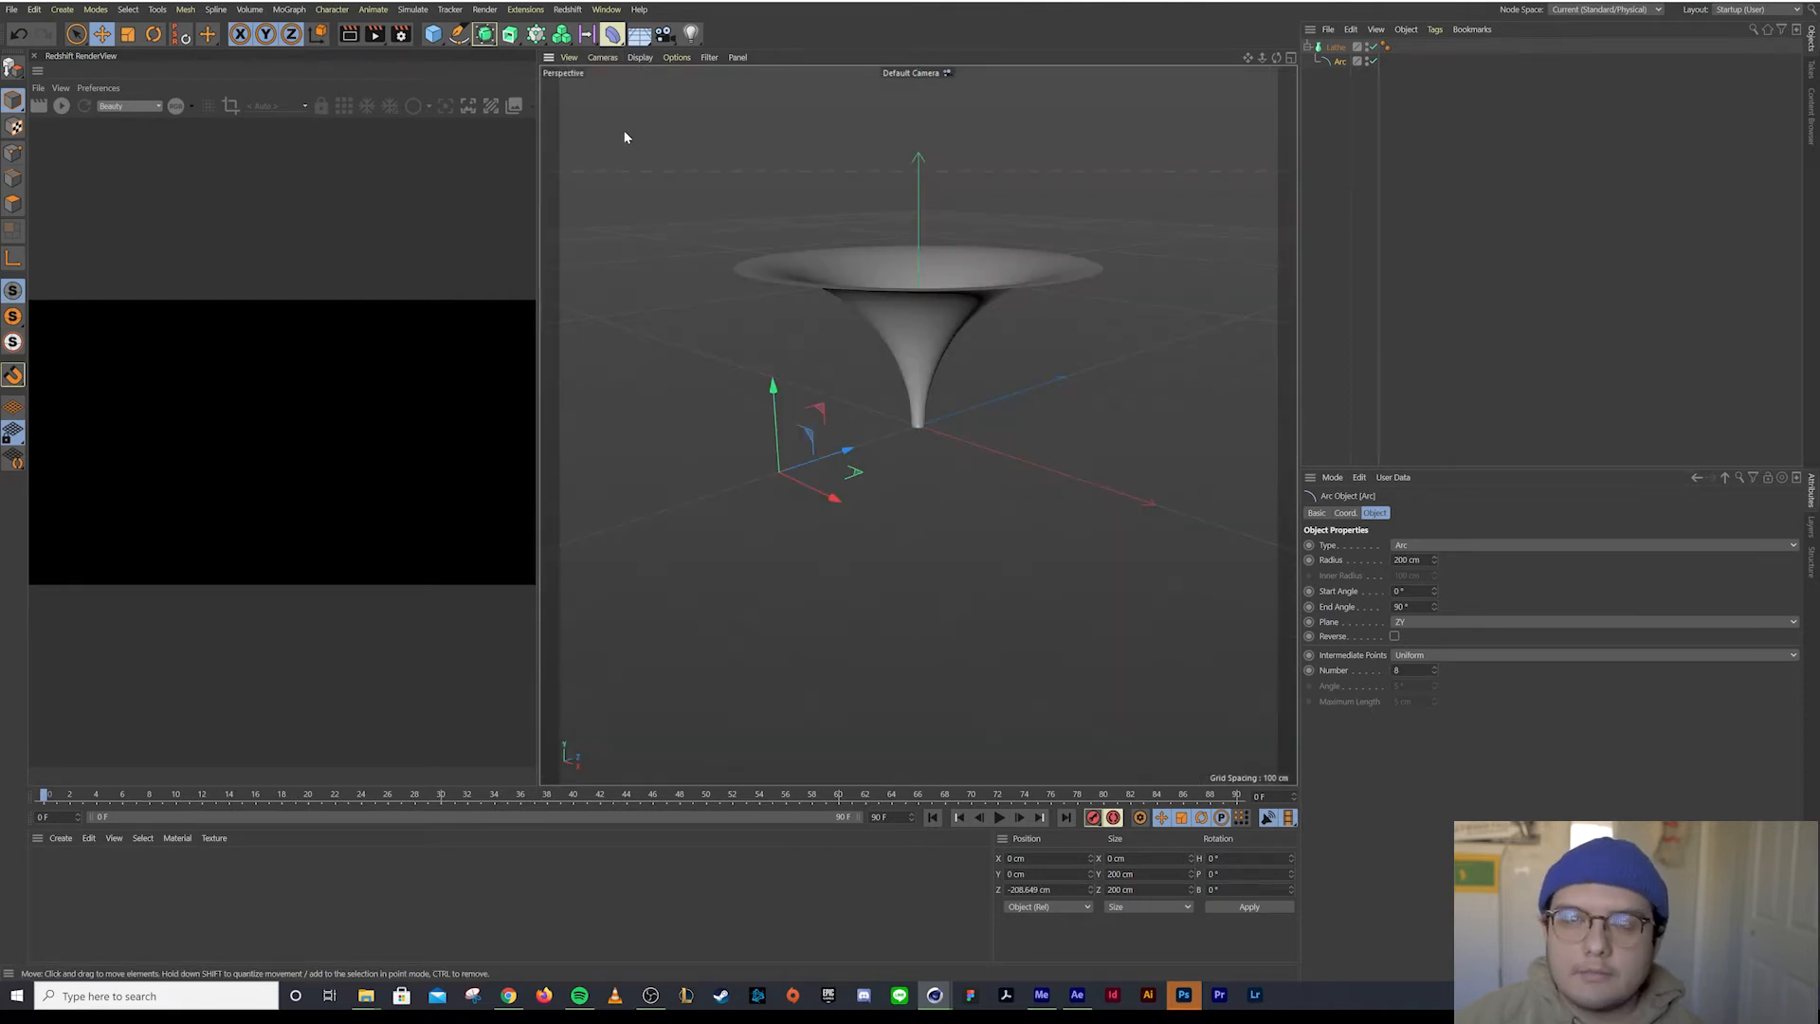
{"action": "mouse_move", "coordinate": [924, 336]}
{"action": "left_mouse_down", "text": "alt"}
{"action": "mouse_move", "coordinate": [1014, 407]}
{"action": "mouse_move", "coordinate": [942, 406]}
{"action": "mouse_move", "coordinate": [944, 443]}
{"action": "mouse_move", "coordinate": [966, 436]}
{"action": "mouse_move", "coordinate": [892, 344]}
{"action": "mouse_move", "coordinate": [910, 260]}
{"action": "mouse_move", "coordinate": [919, 313]}
{"action": "left_mouse_up", "text": "alt"}
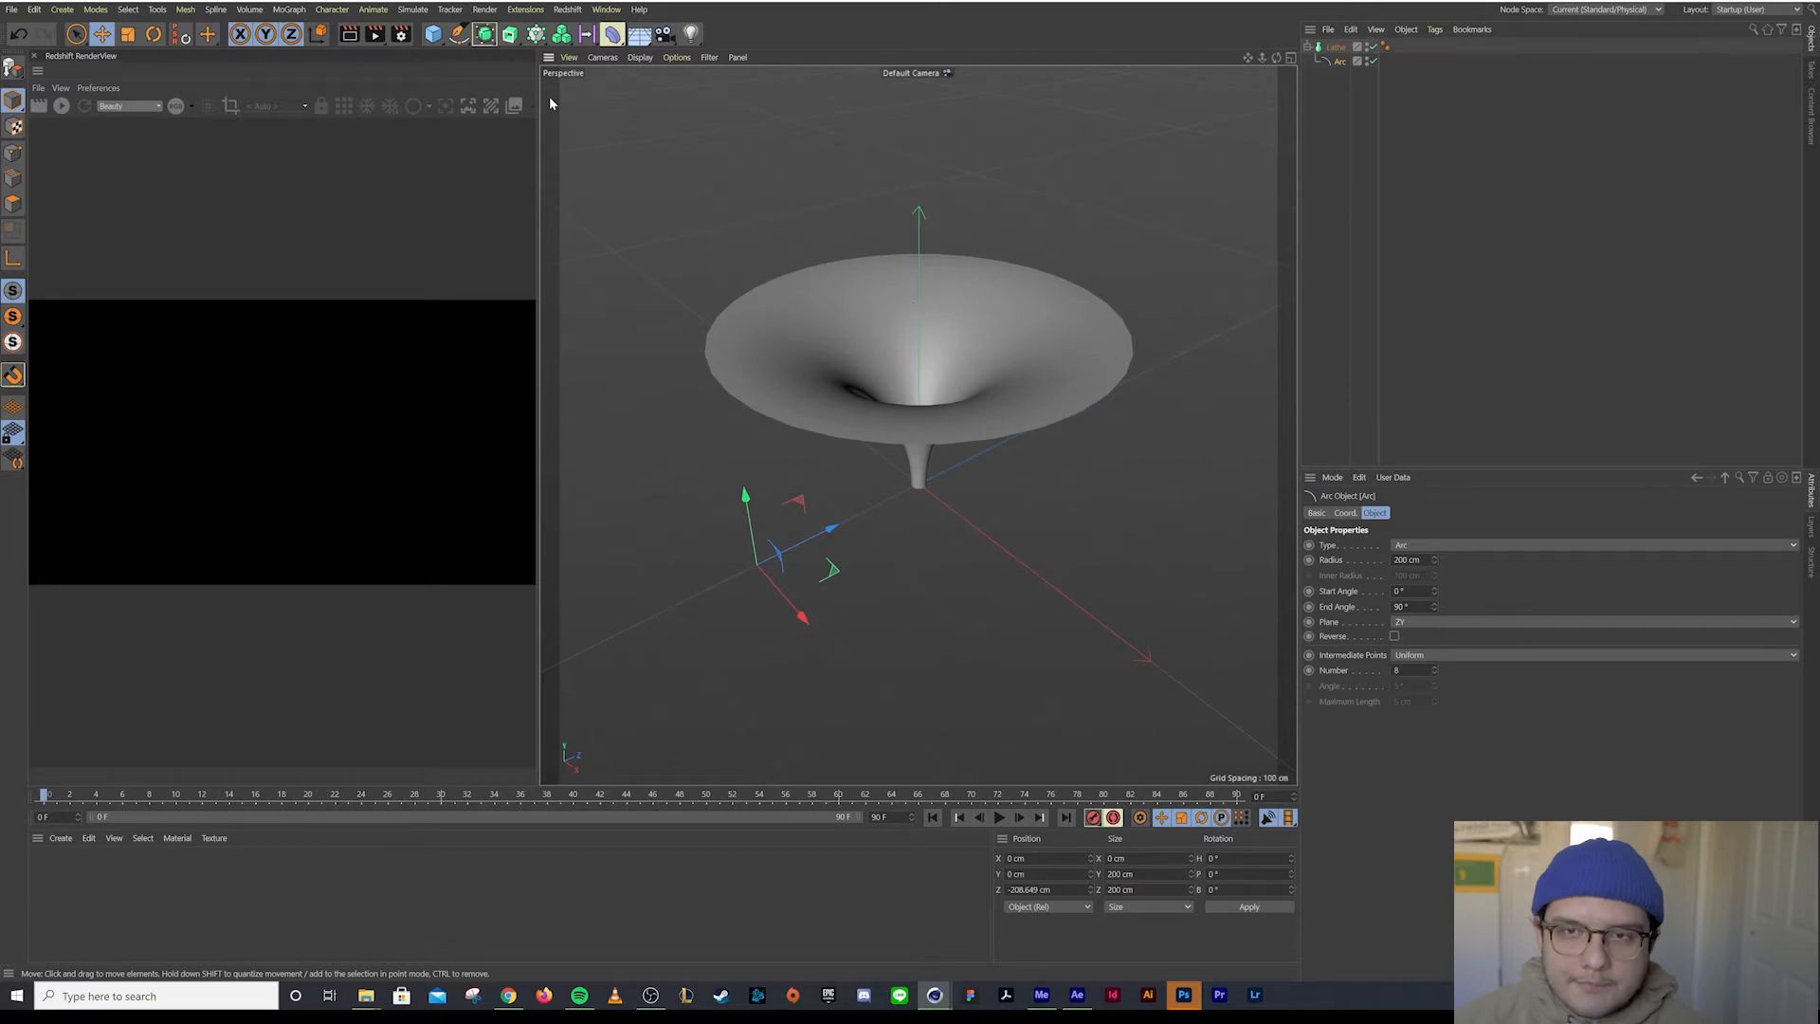
Add a standard camera to the scene and make it the active view
{"action": "left_click", "coordinate": [664, 35]}
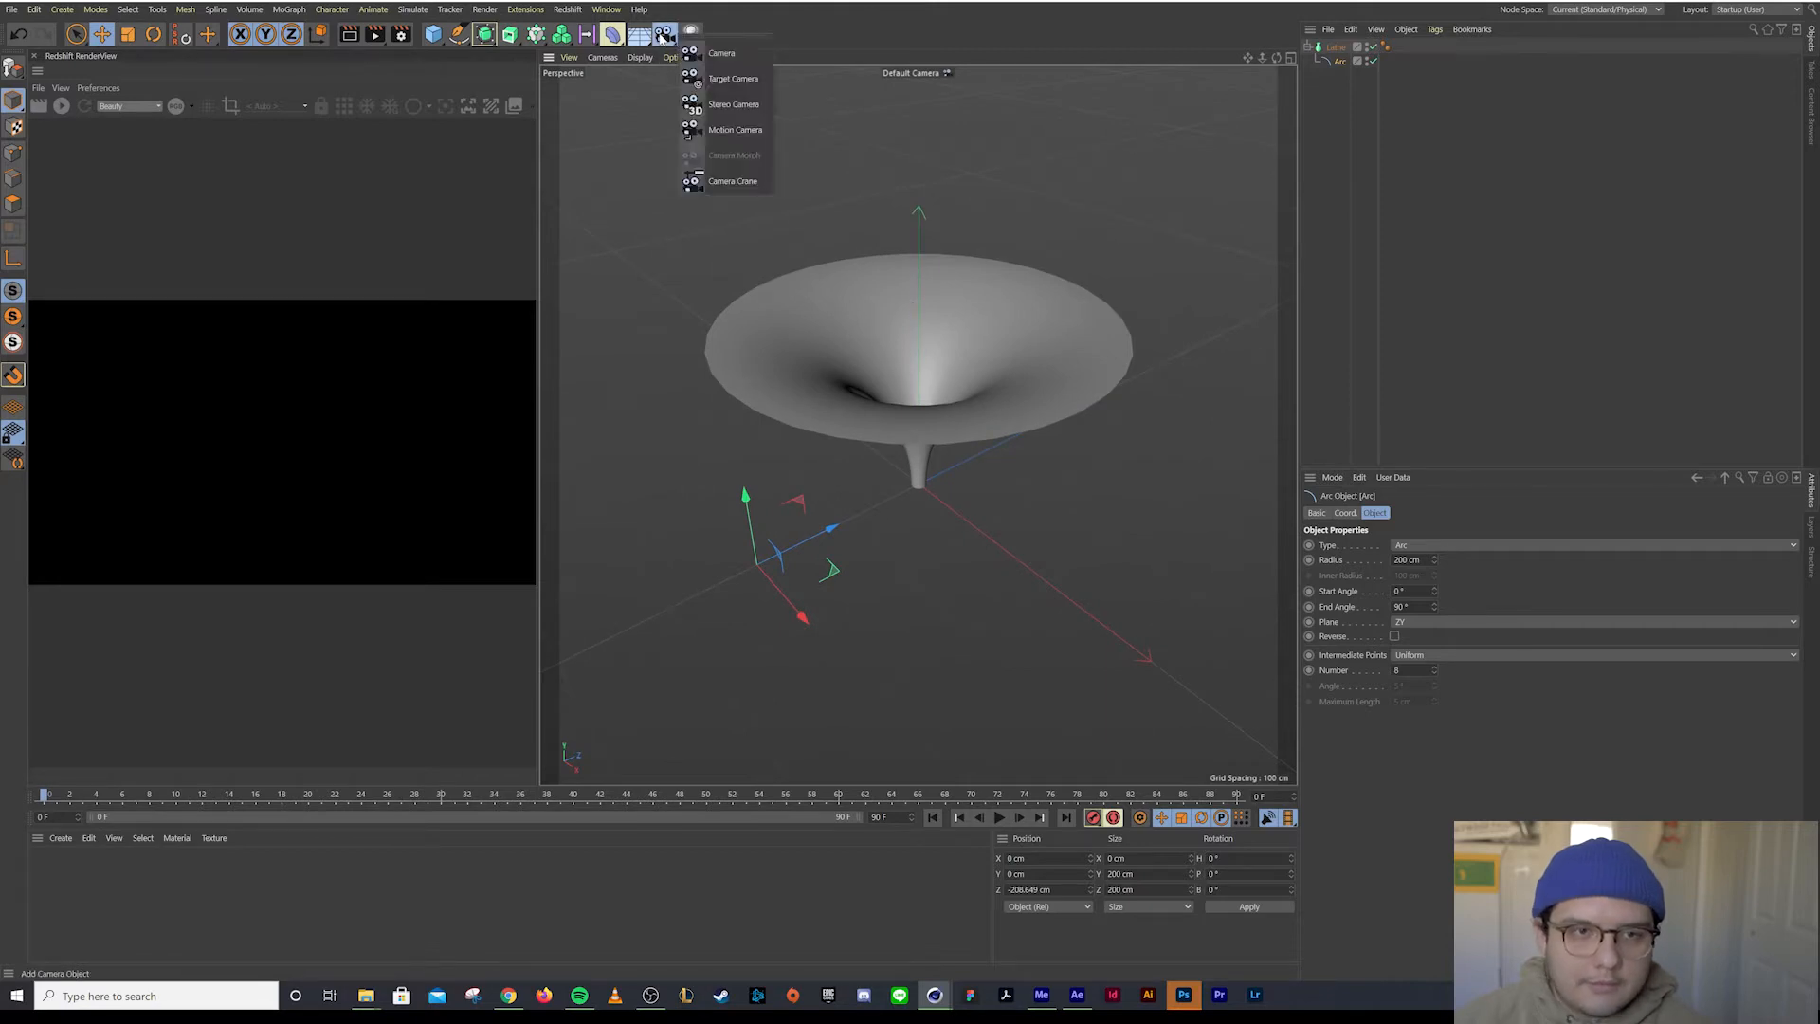
{"action": "left_click", "coordinate": [720, 53]}
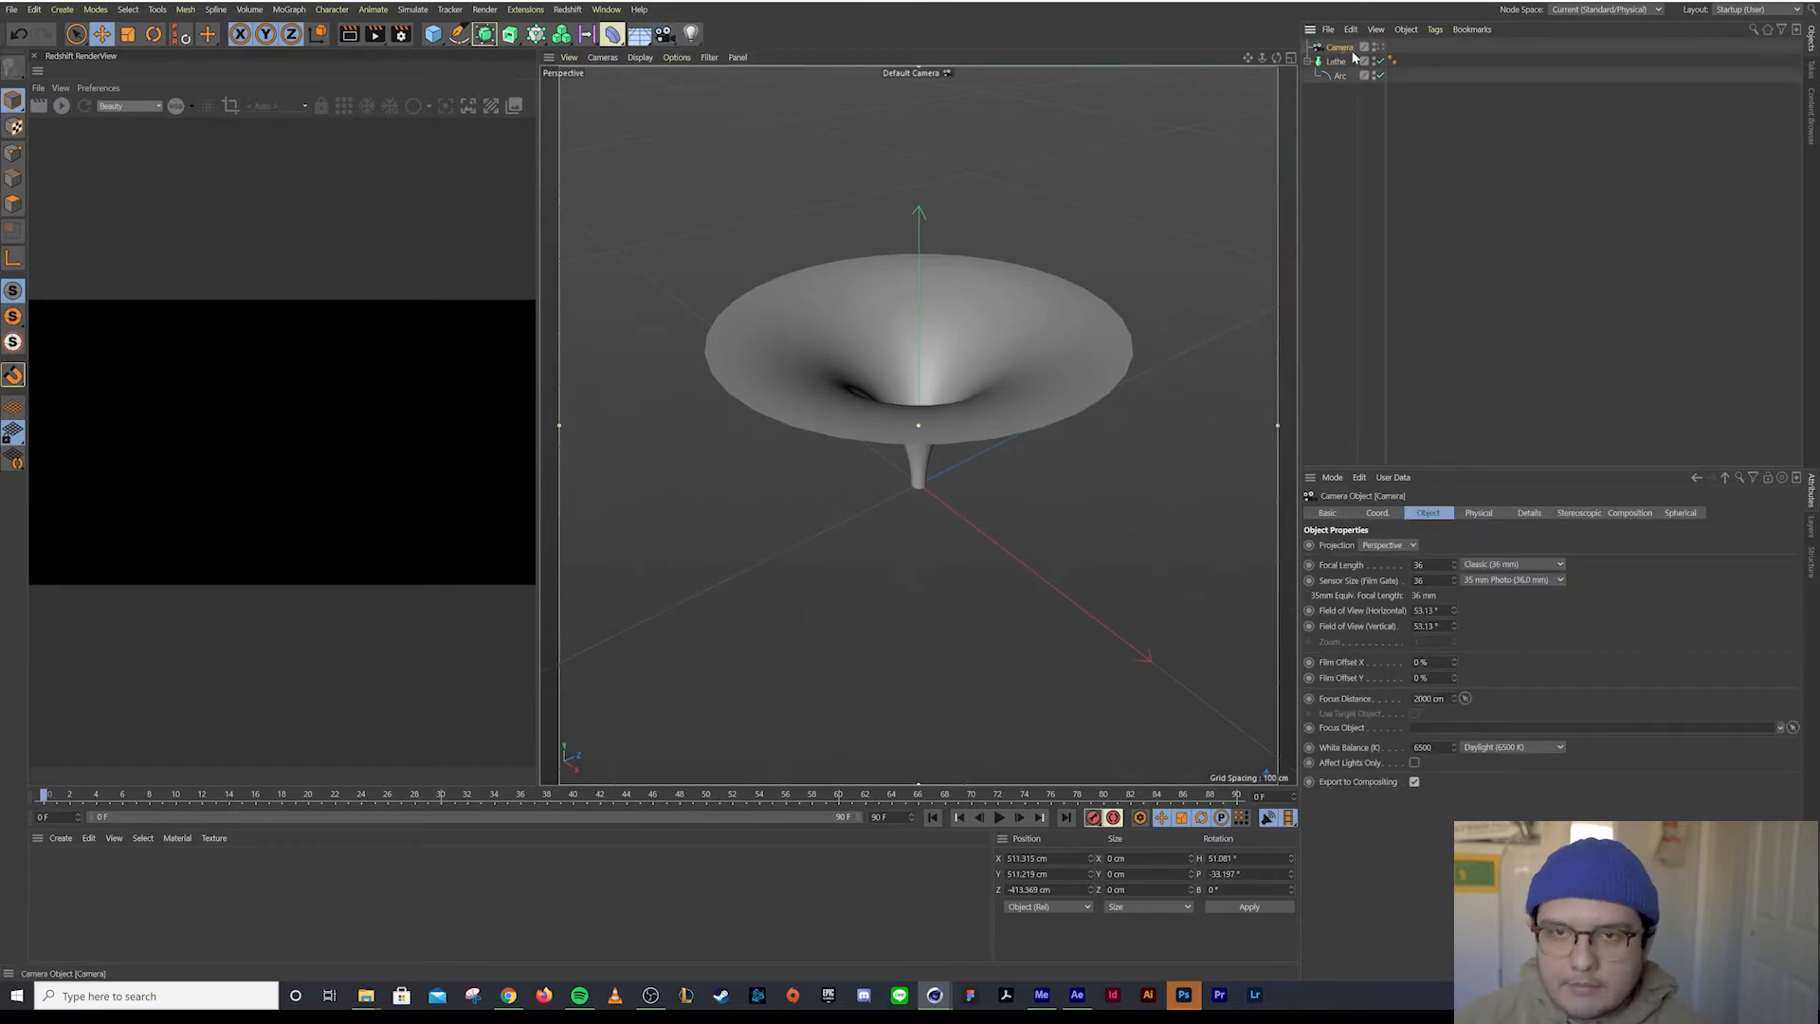
{"action": "scroll", "coordinate": [1032, 305], "scroll_direction": "down", "scroll_amount": 5}
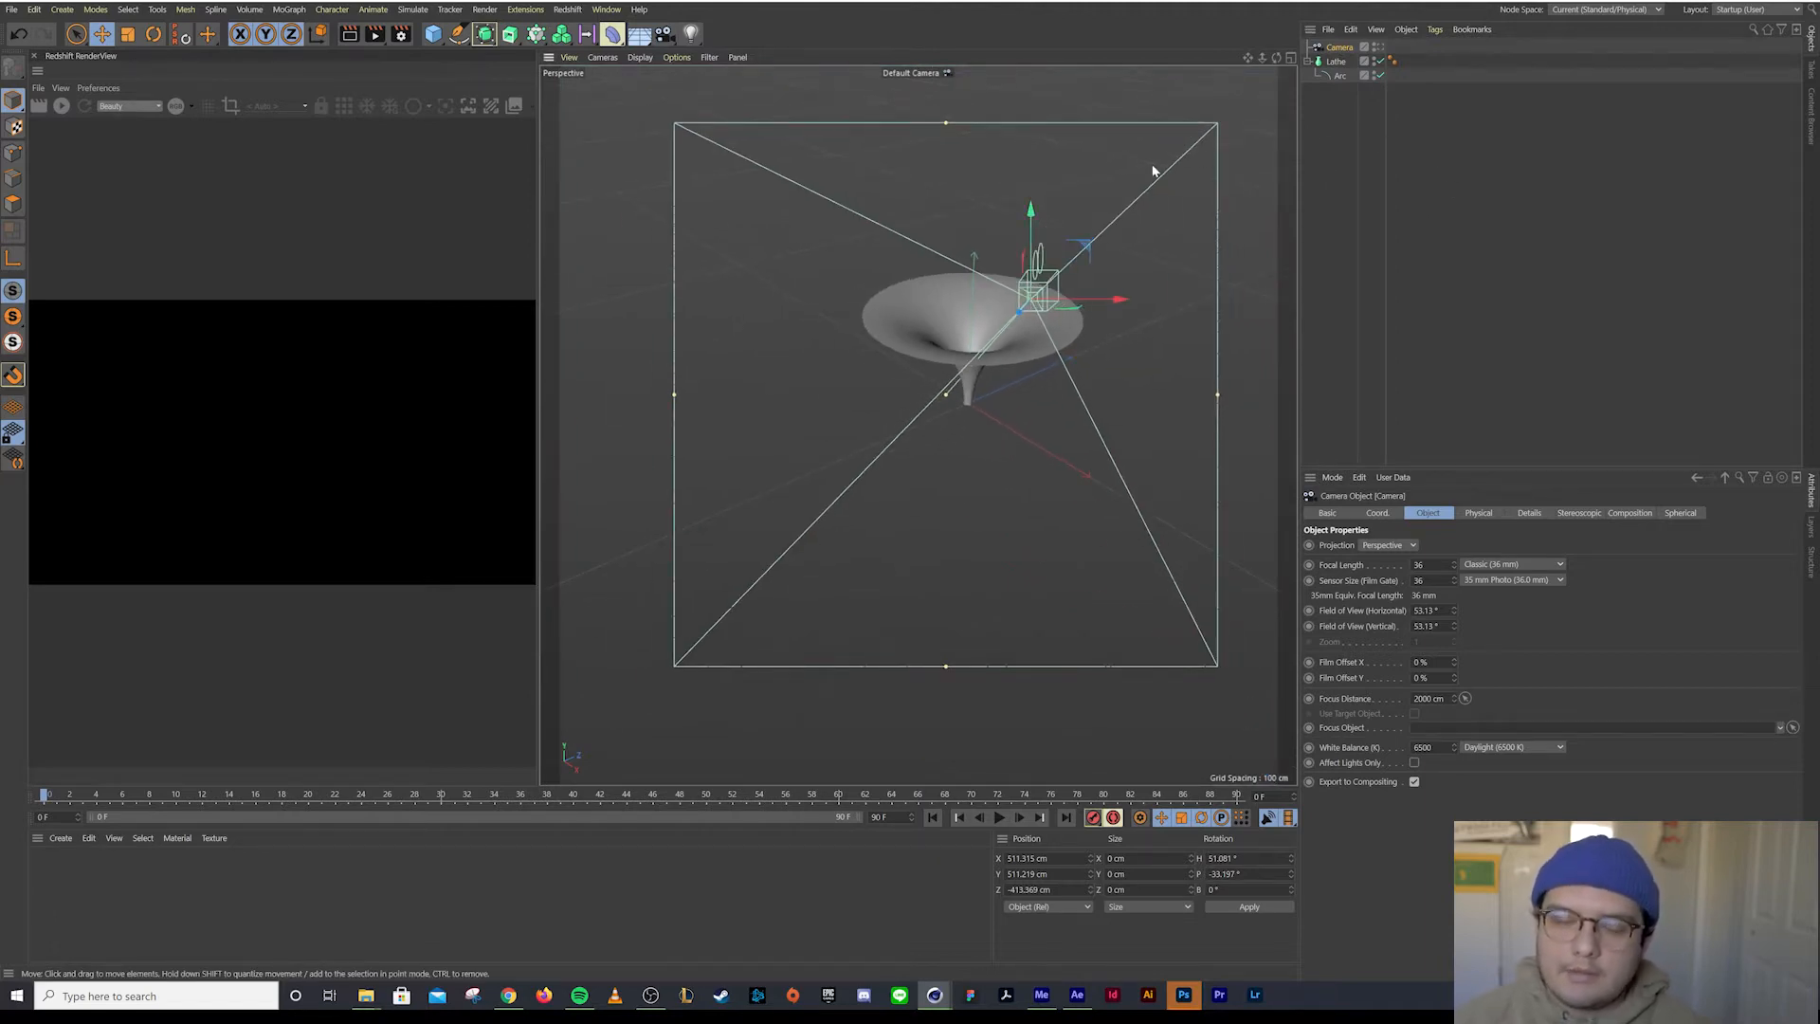
{"action": "left_click", "coordinate": [1379, 47]}
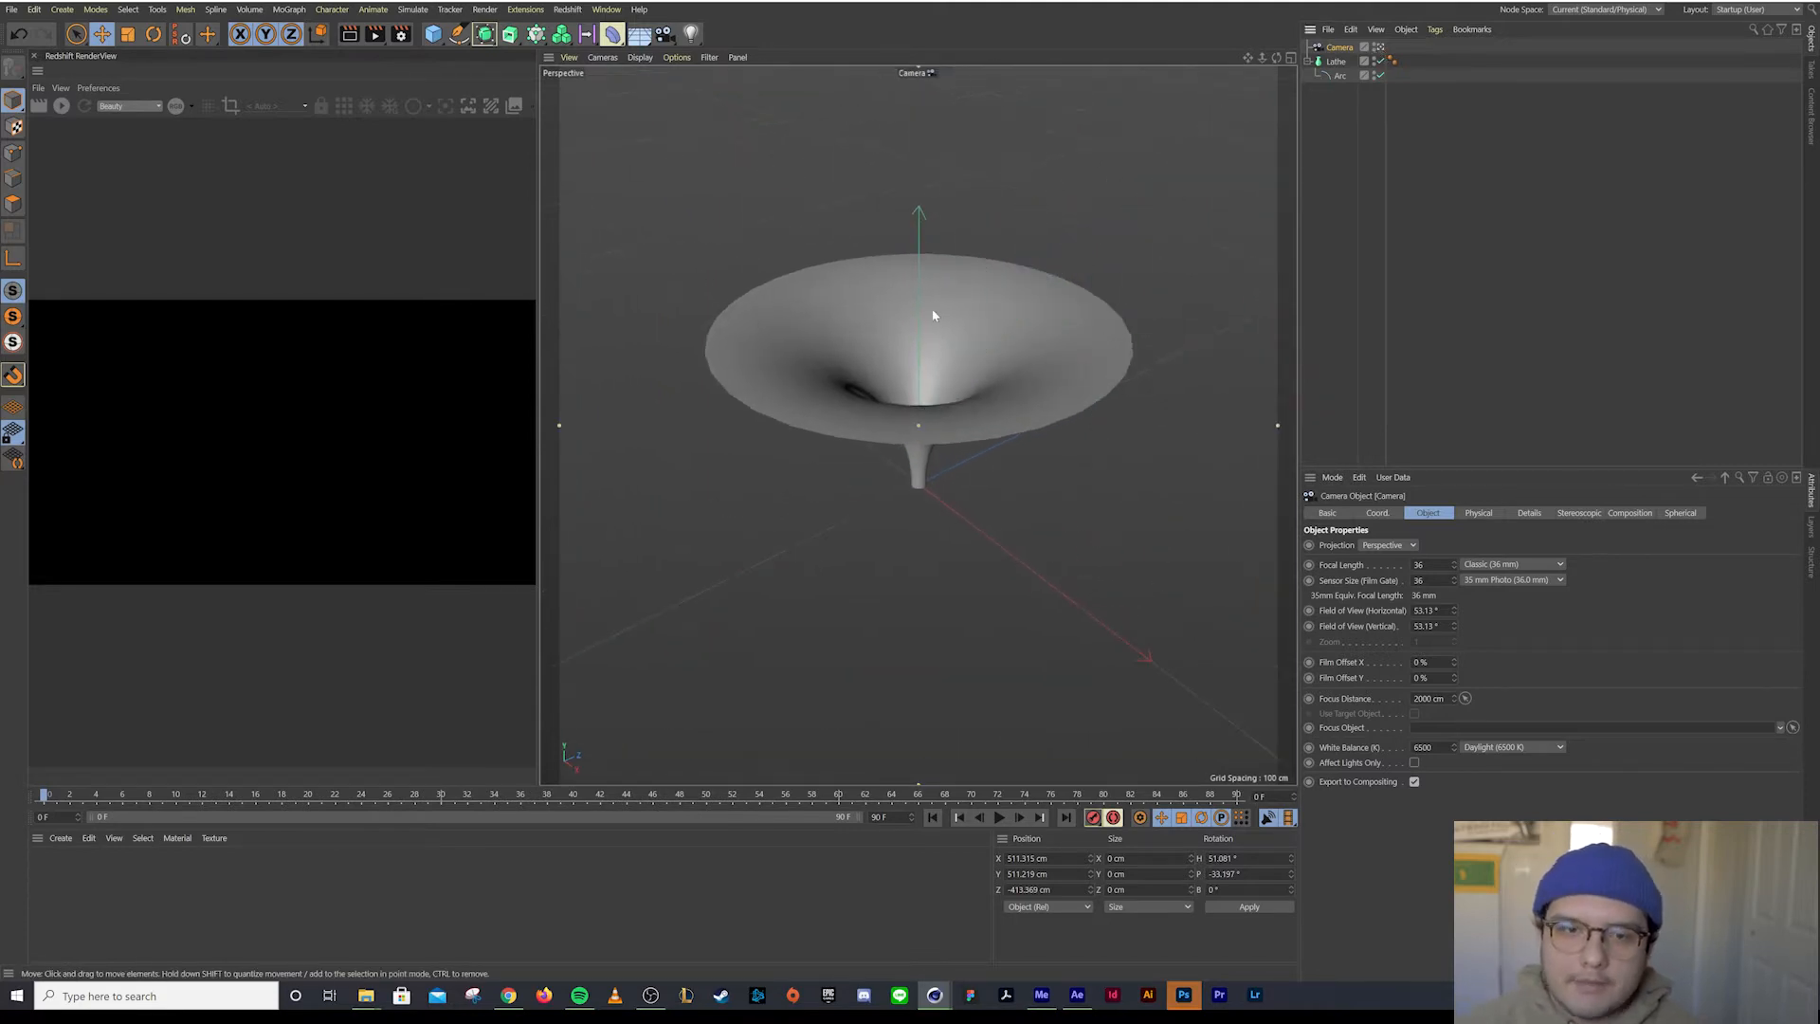
Frame the camera closely on the funnel's inner opening and check its placement from the default camera view before returning to it
{"action": "scroll", "coordinate": [934, 316], "scroll_direction": "up", "scroll_amount": 5}
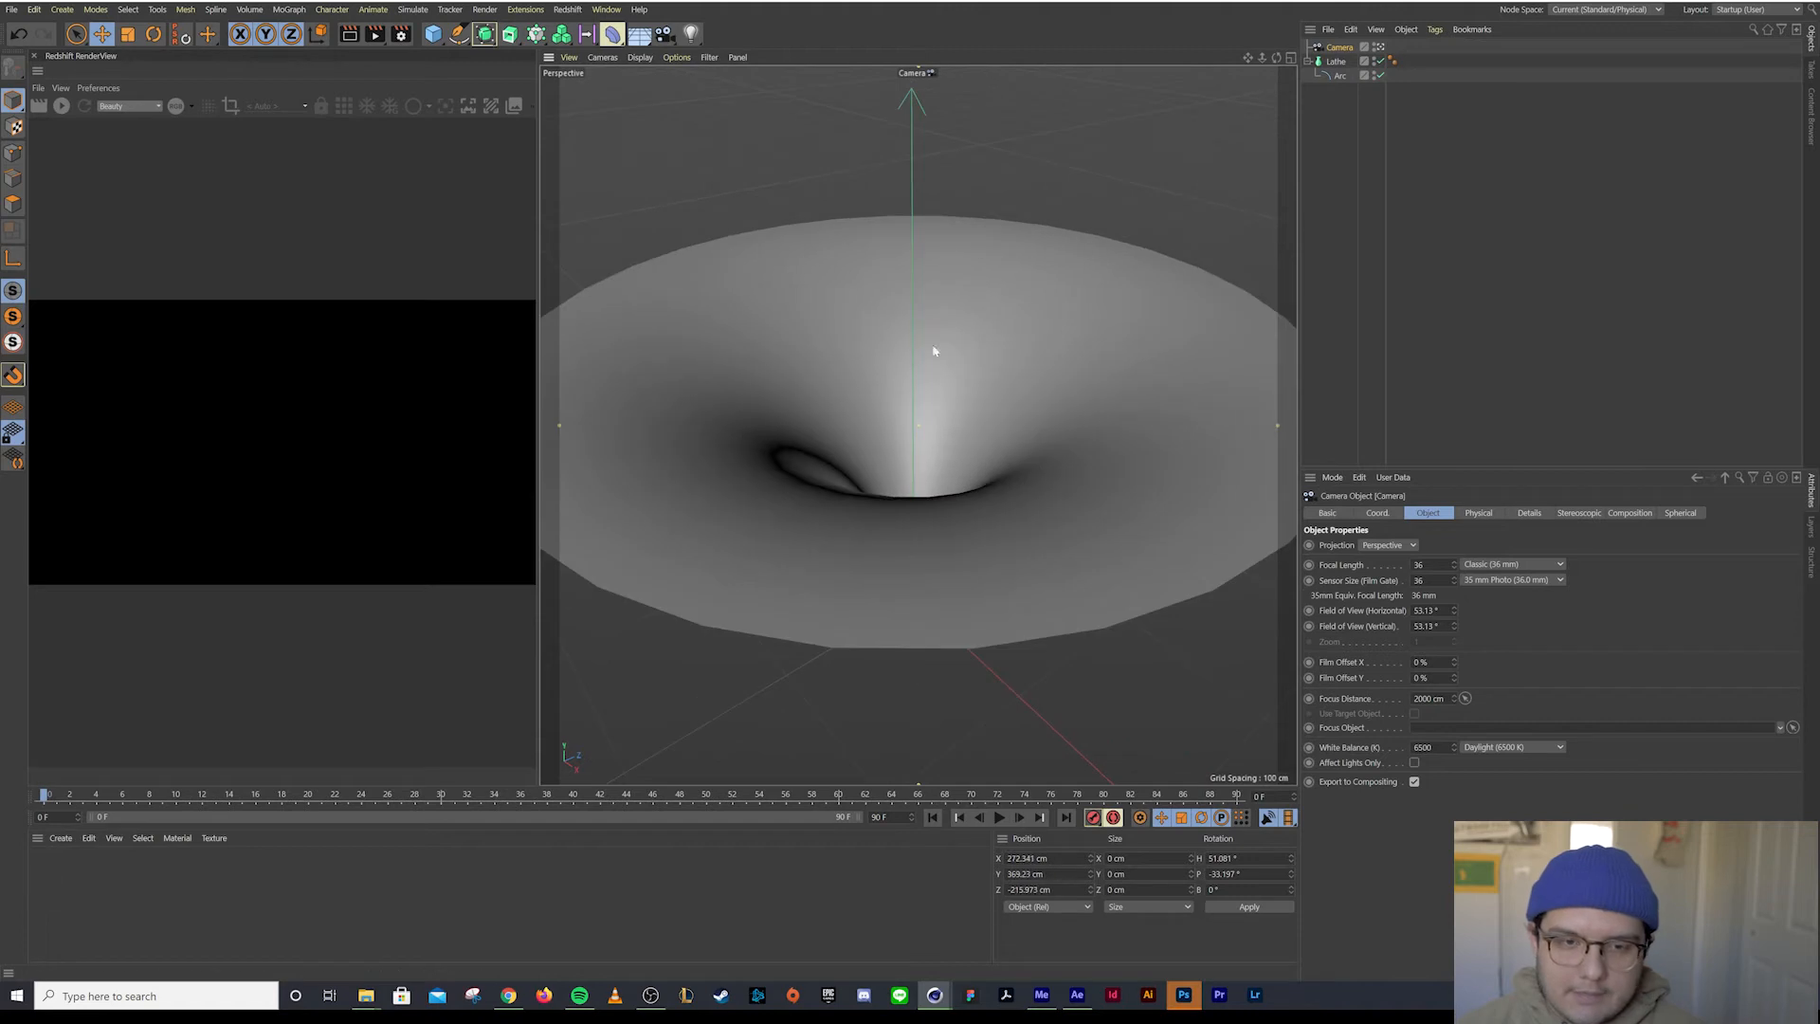
{"action": "mouse_move", "coordinate": [934, 351]}
{"action": "left_mouse_down", "text": "alt"}
{"action": "mouse_move", "coordinate": [994, 358]}
{"action": "mouse_move", "coordinate": [936, 380]}
{"action": "mouse_move", "coordinate": [958, 366]}
{"action": "left_mouse_up", "text": "alt"}
{"action": "scroll", "coordinate": [935, 380], "scroll_direction": "up", "scroll_amount": 2}
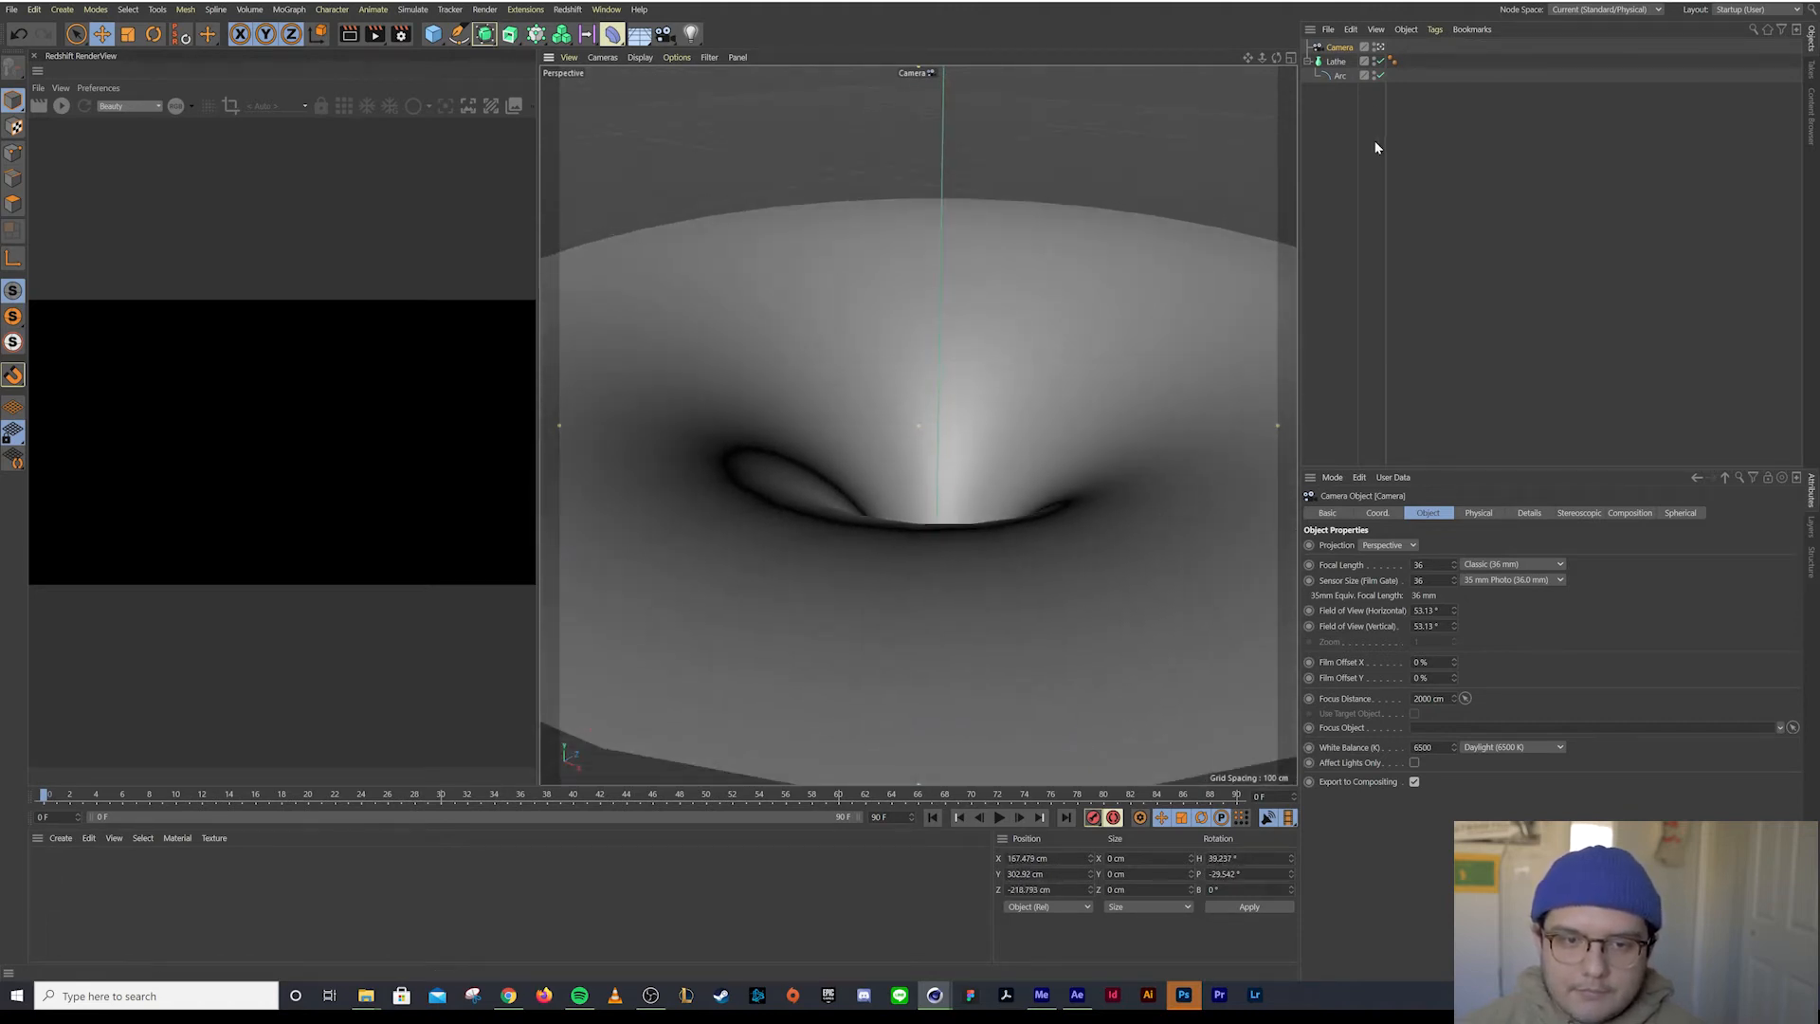
{"action": "left_click", "coordinate": [1380, 48]}
{"action": "left_click", "coordinate": [1380, 47]}
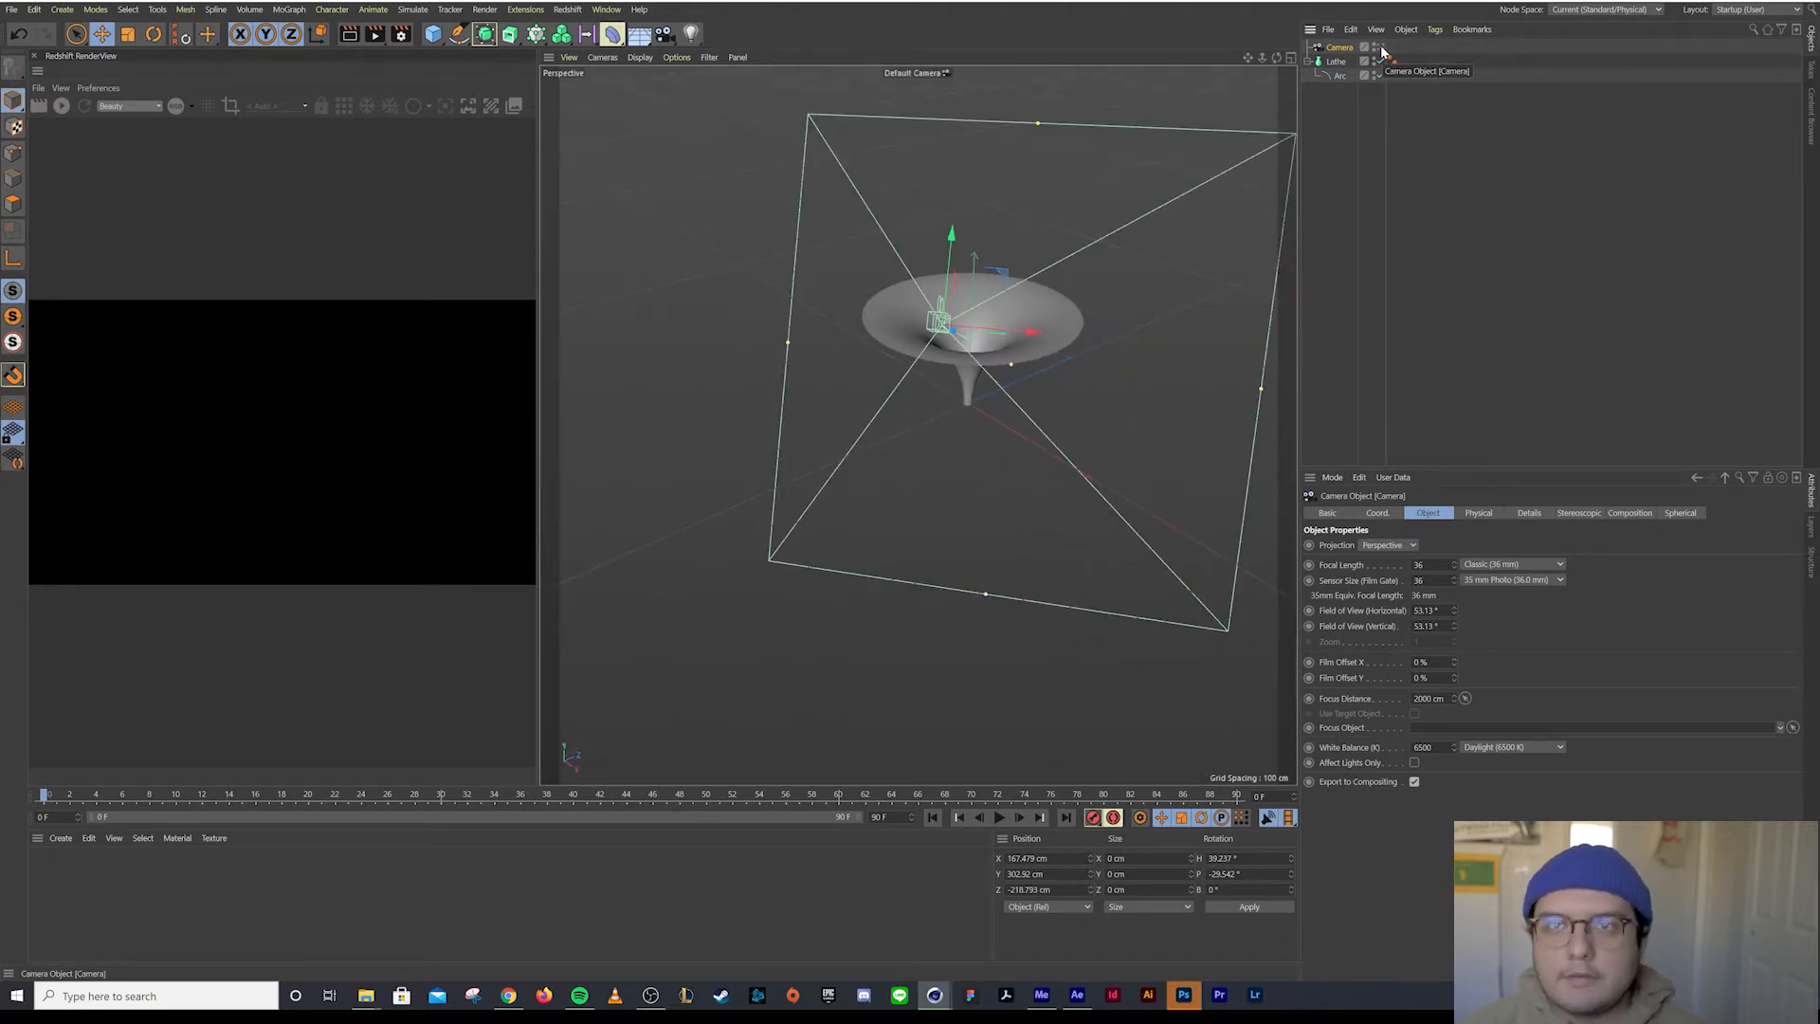
{"action": "left_click", "coordinate": [1380, 47]}
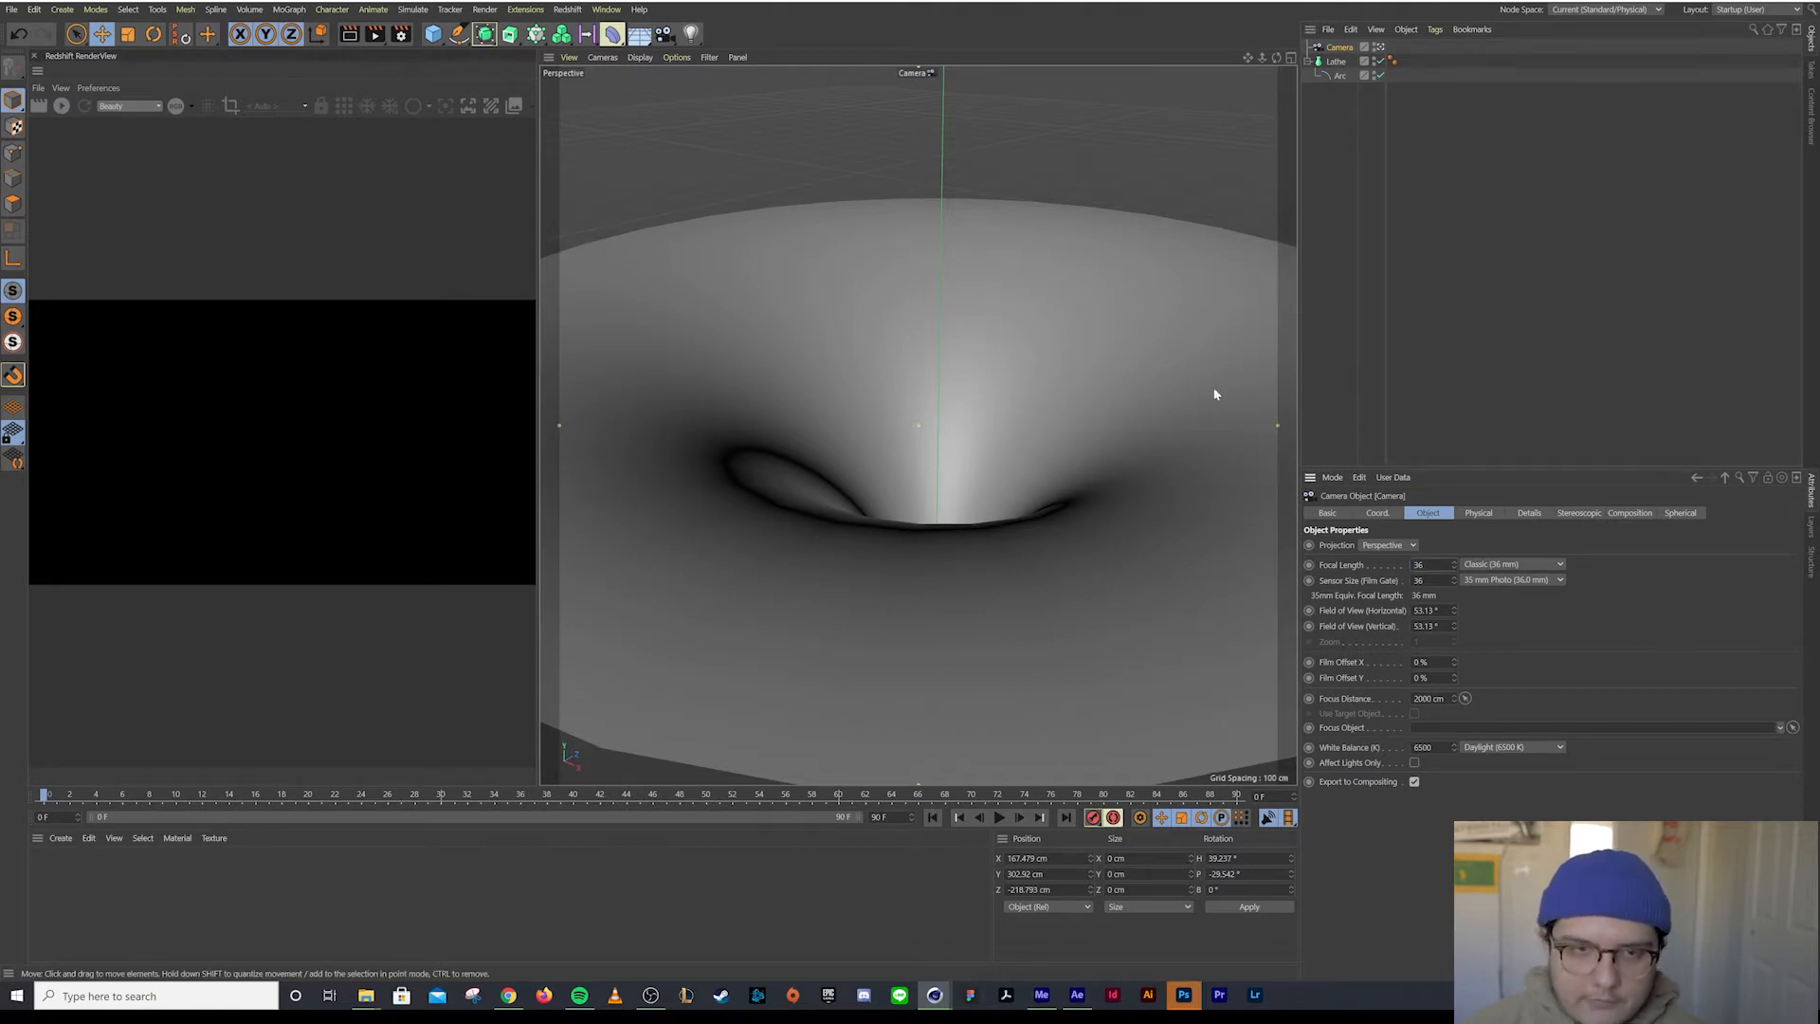
Set the viewport display to Quick Shading (Lines) to show the funnel's mesh lines
{"action": "left_click", "coordinate": [646, 58]}
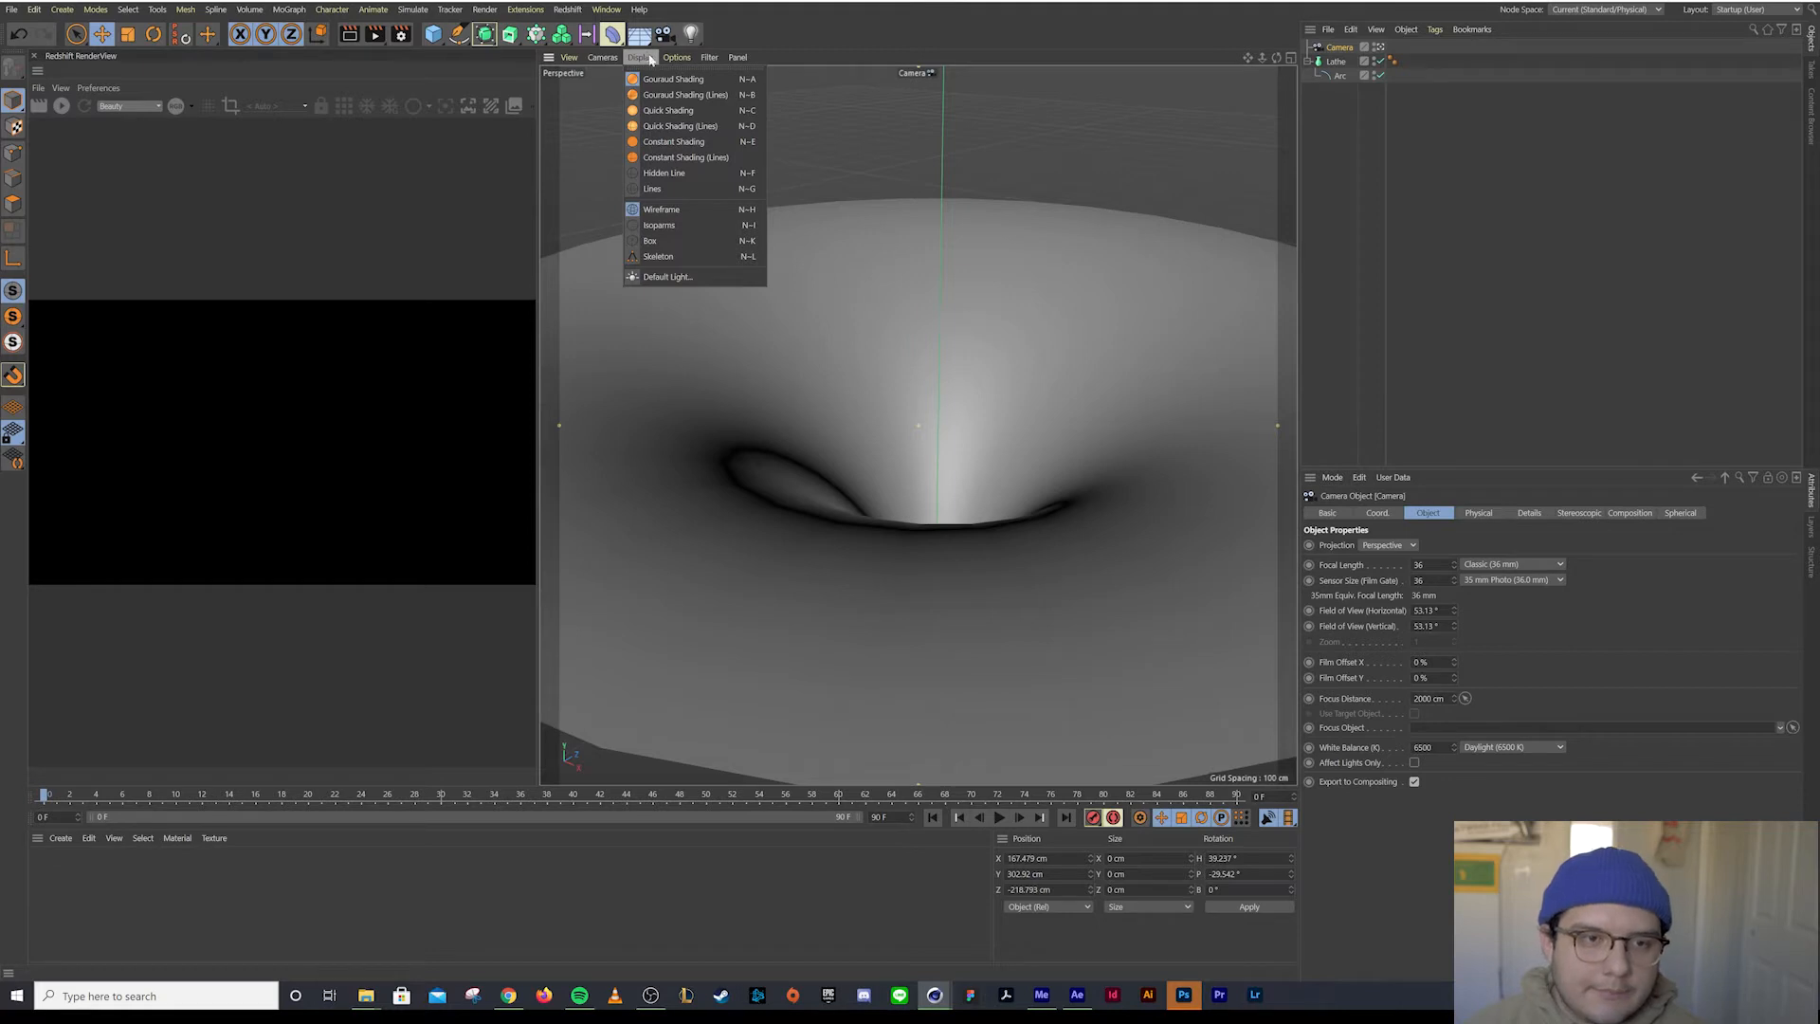
{"action": "left_click", "coordinate": [680, 129]}
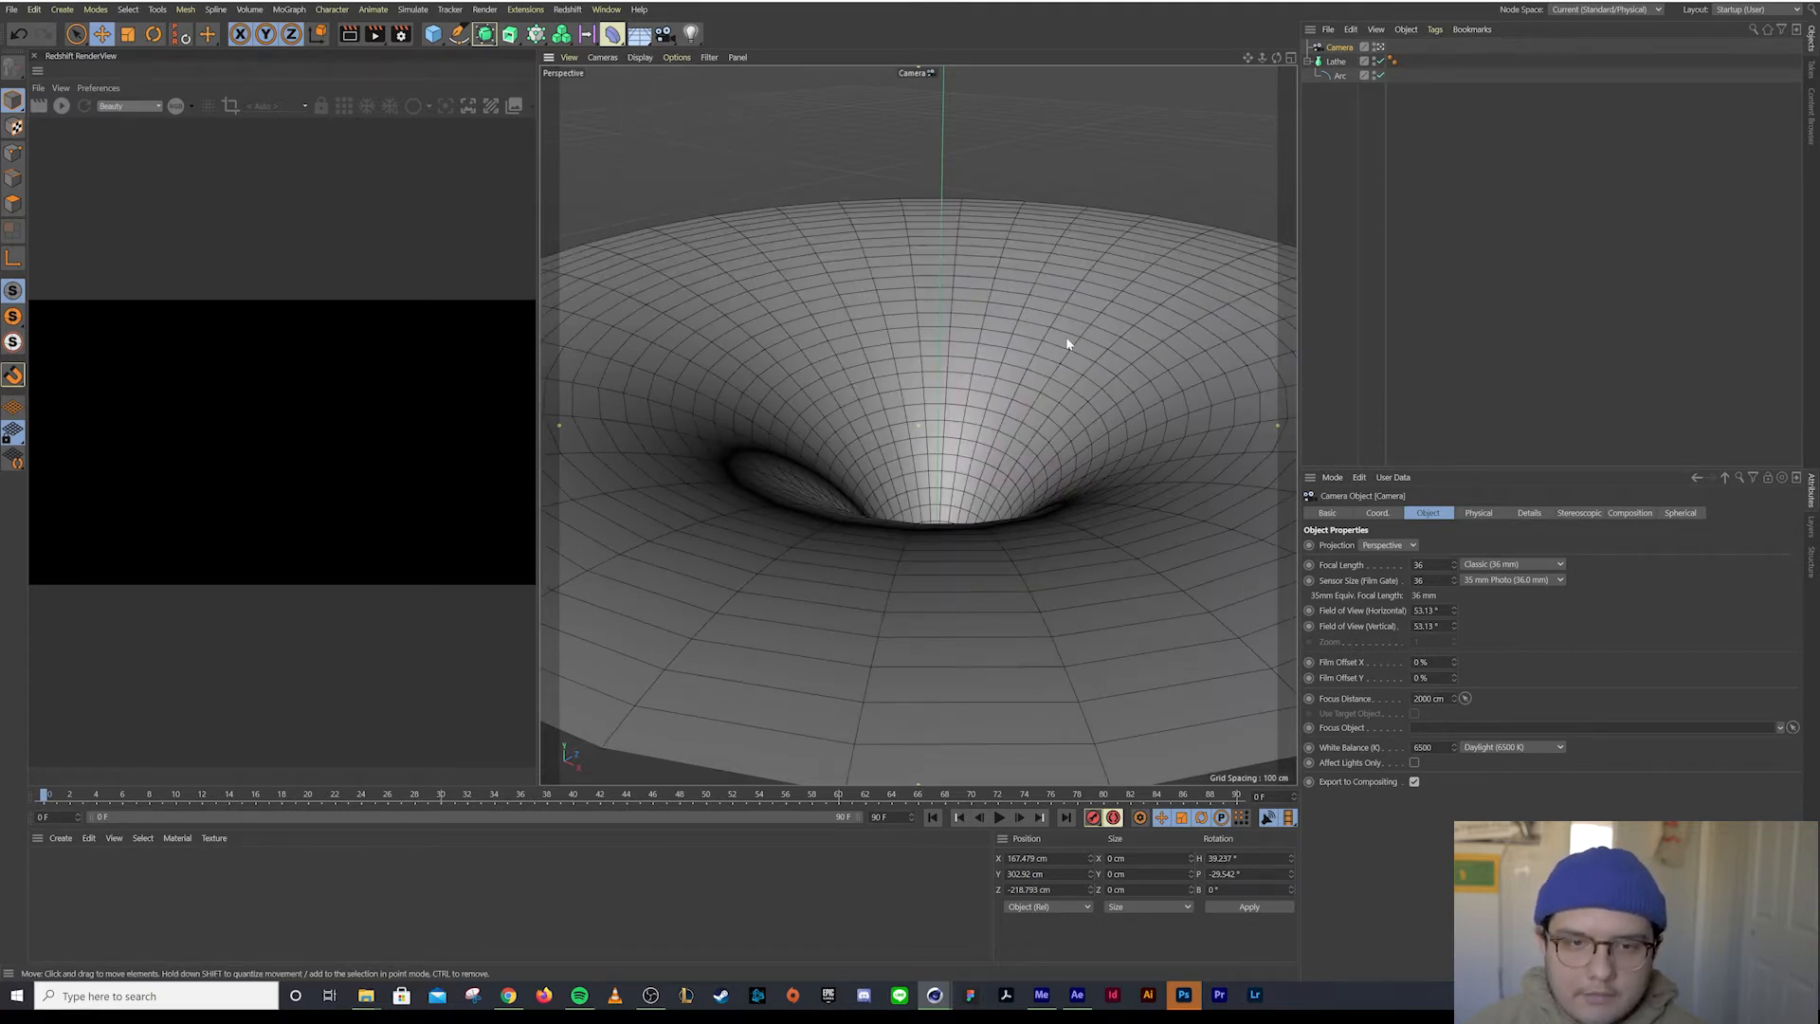
Set the Arc's intermediate points to Uniform with a Number of 15 to refine the funnel mesh
{"action": "left_click", "coordinate": [1334, 61]}
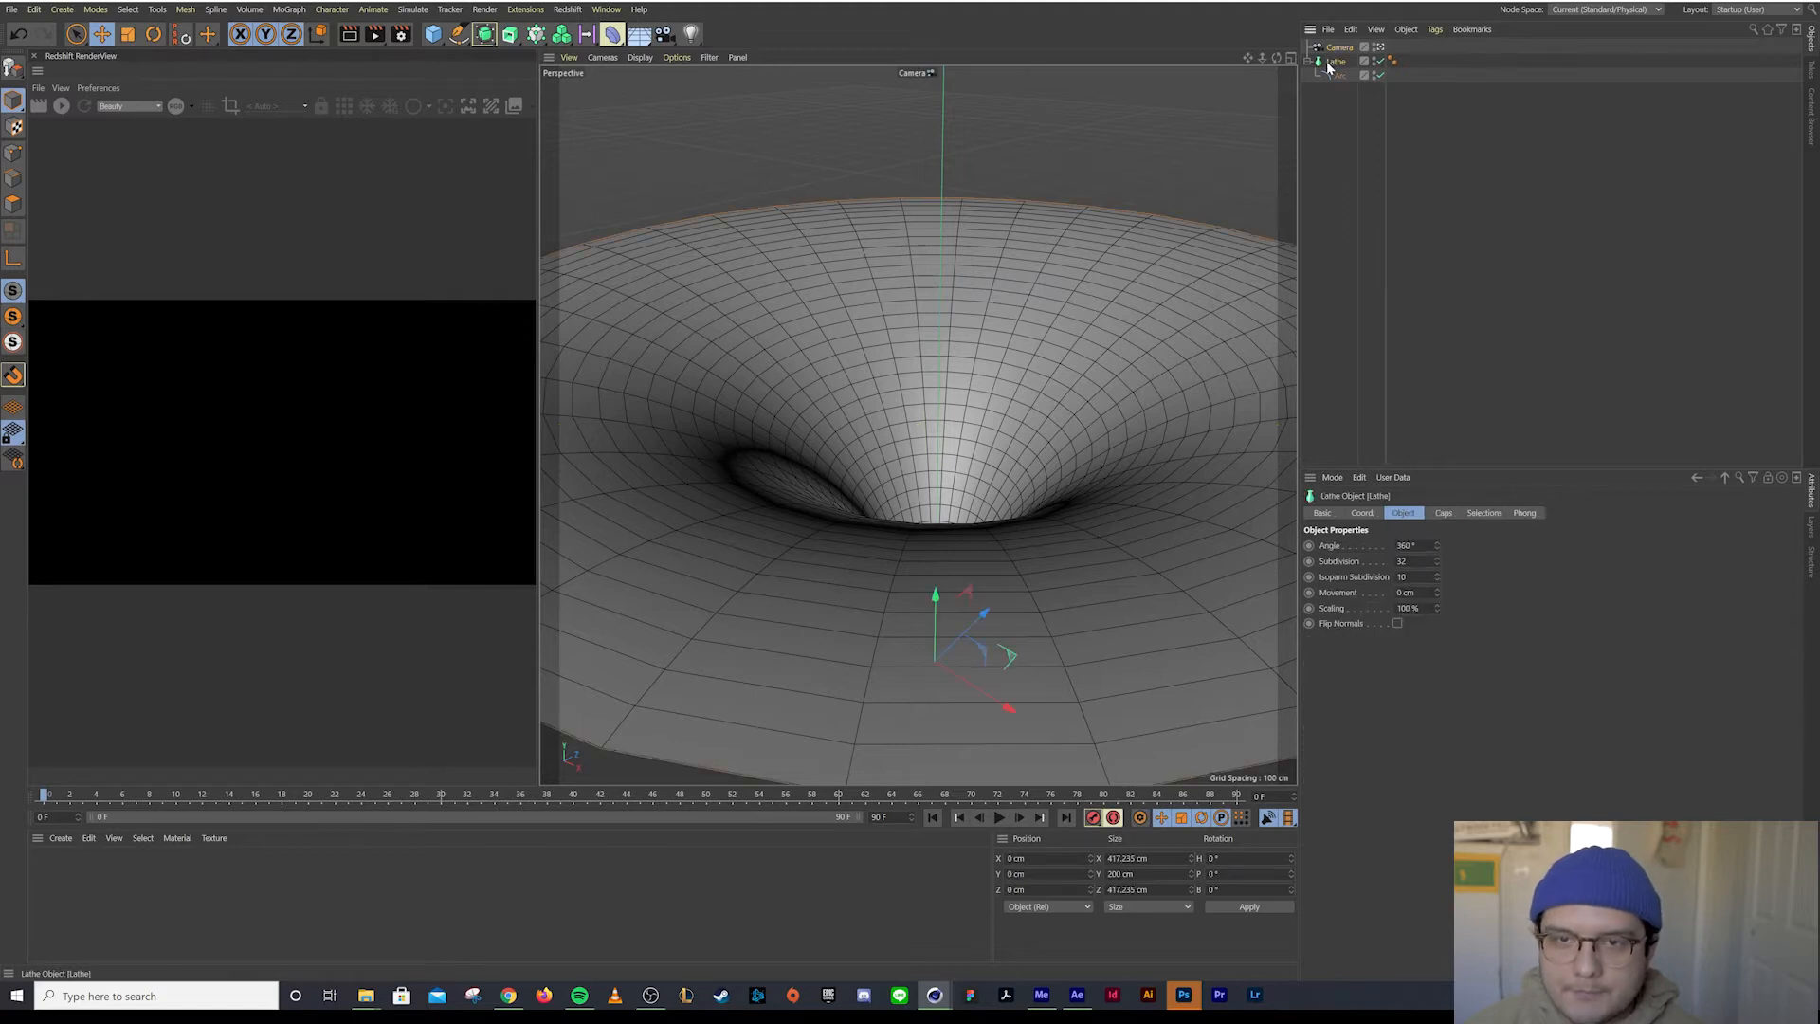
{"action": "left_click", "coordinate": [1333, 76]}
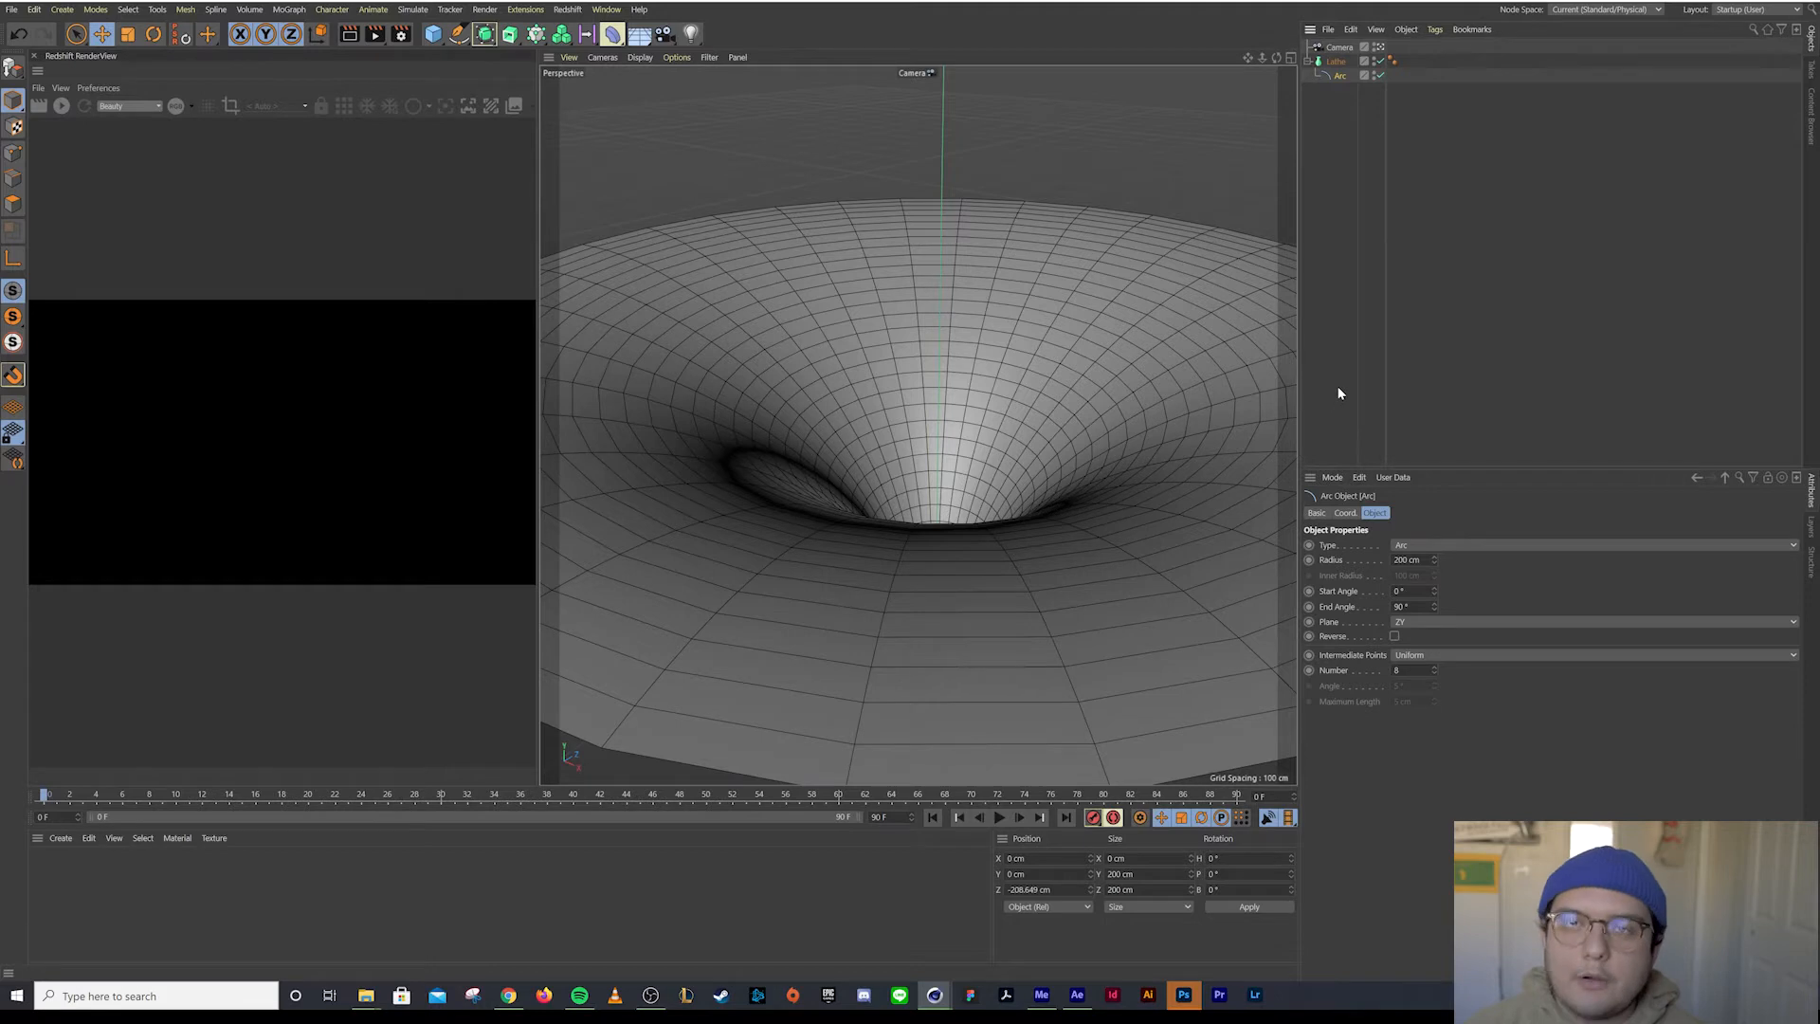
{"action": "left_click", "coordinate": [1483, 655]}
{"action": "left_click", "coordinate": [1427, 700]}
{"action": "left_click", "coordinate": [1435, 674]}
{"action": "left_click", "coordinate": [1435, 674]}
{"action": "left_click", "coordinate": [1434, 674]}
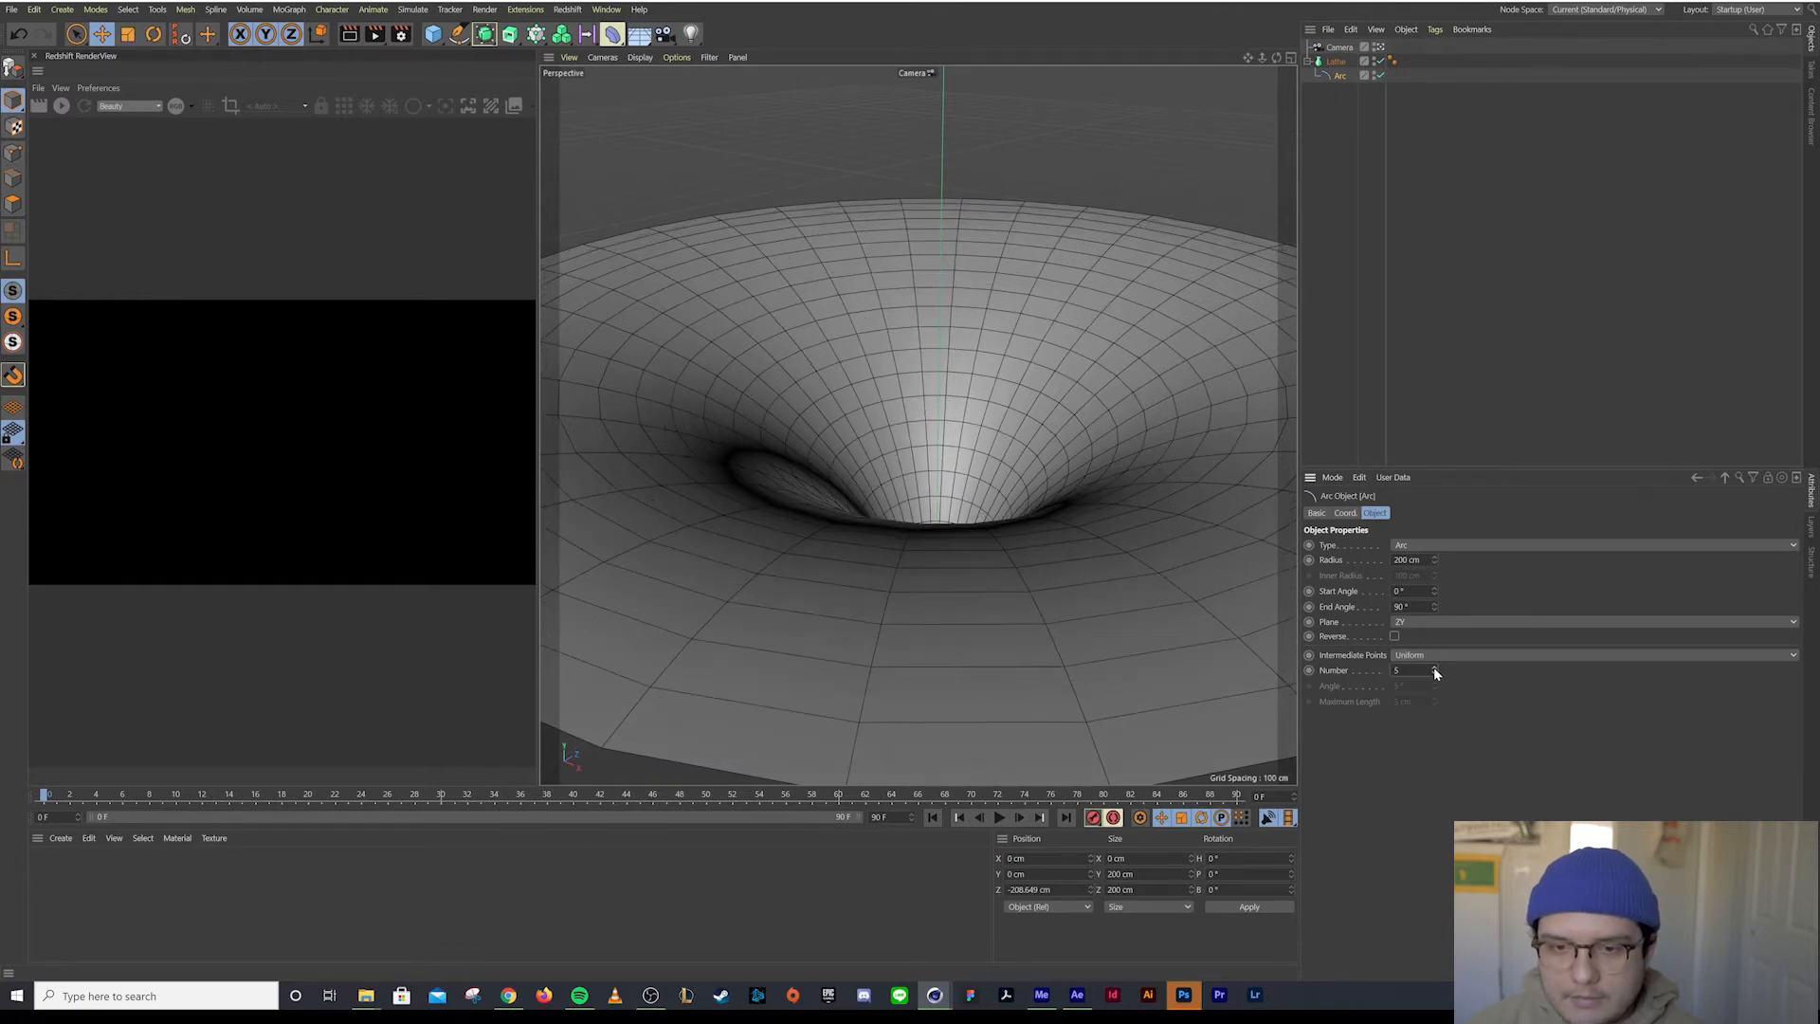
{"action": "left_click", "coordinate": [1434, 668]}
{"action": "left_click", "coordinate": [1435, 668]}
{"action": "left_click", "coordinate": [1434, 667]}
{"action": "left_click", "coordinate": [1434, 668]}
{"action": "left_click", "coordinate": [1434, 667]}
{"action": "left_click", "coordinate": [1434, 668]}
{"action": "left_click", "coordinate": [1435, 667]}
{"action": "left_click", "coordinate": [1434, 667]}
{"action": "left_click", "coordinate": [1434, 667]}
{"action": "left_click", "coordinate": [1434, 668]}
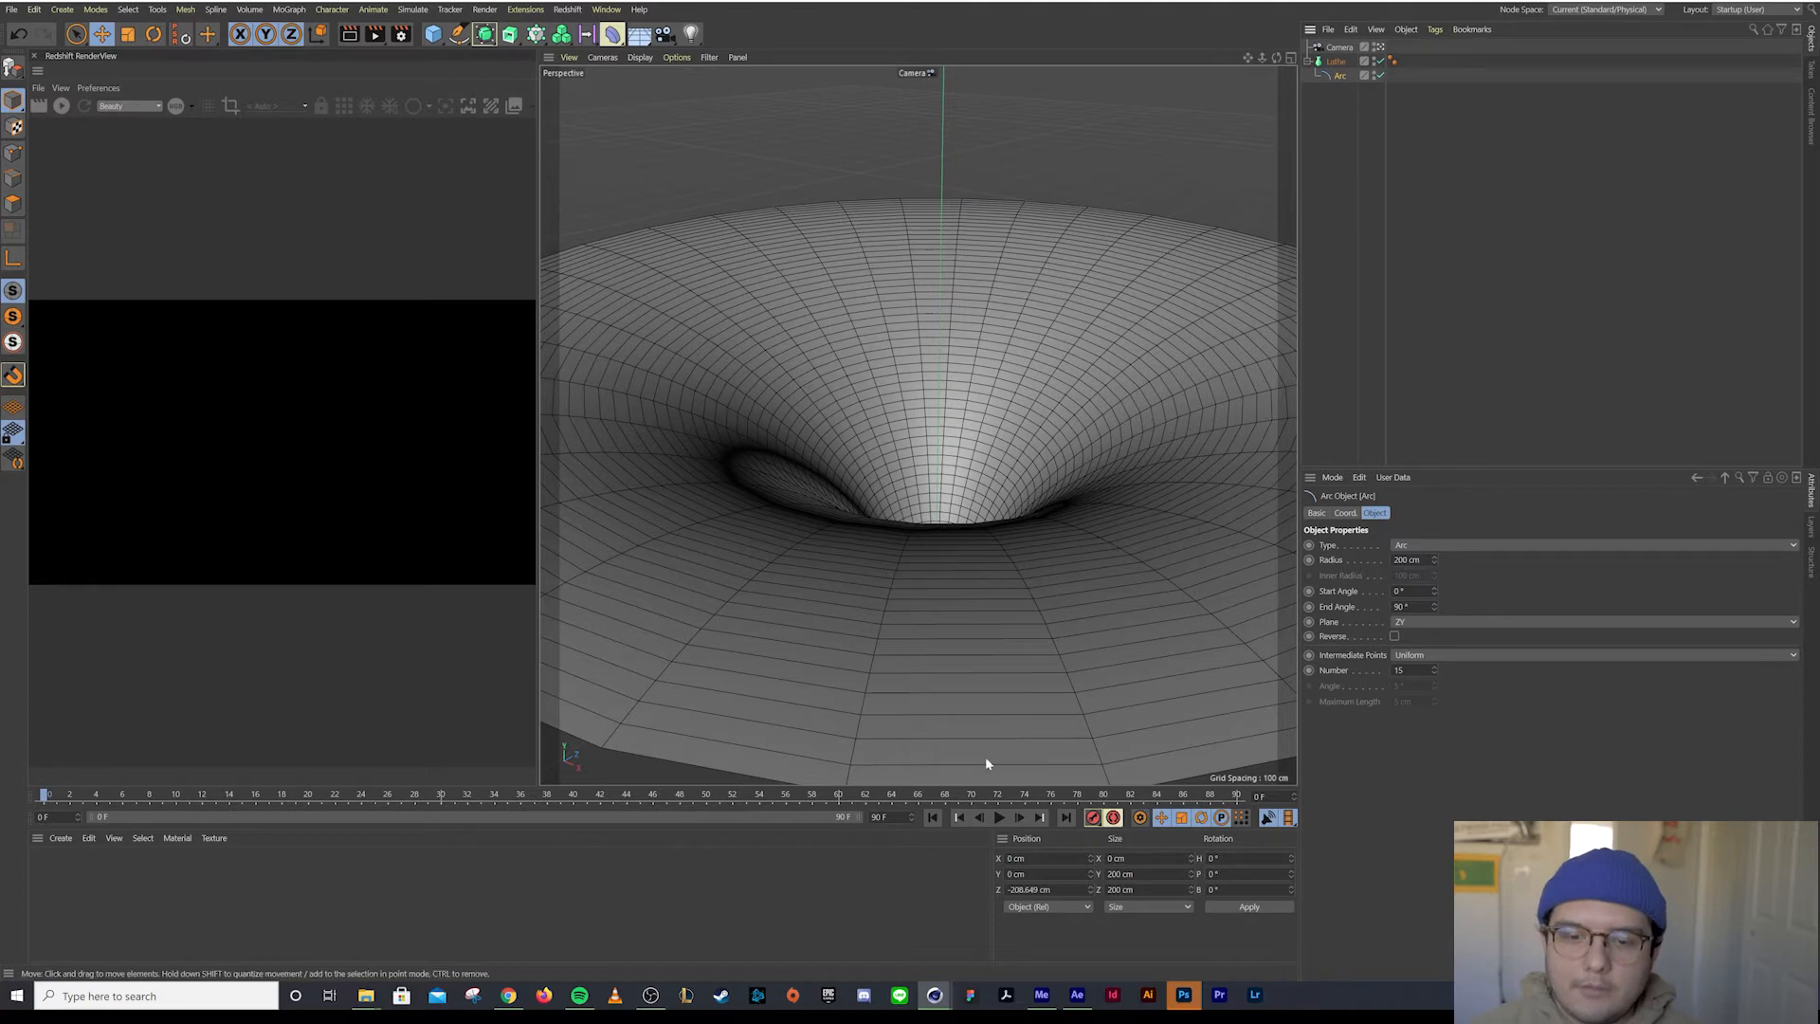
Switch to Photoshop and create a new 3000 by 1000 px document at 300 ppi with a white background
{"action": "left_click", "coordinate": [1182, 995]}
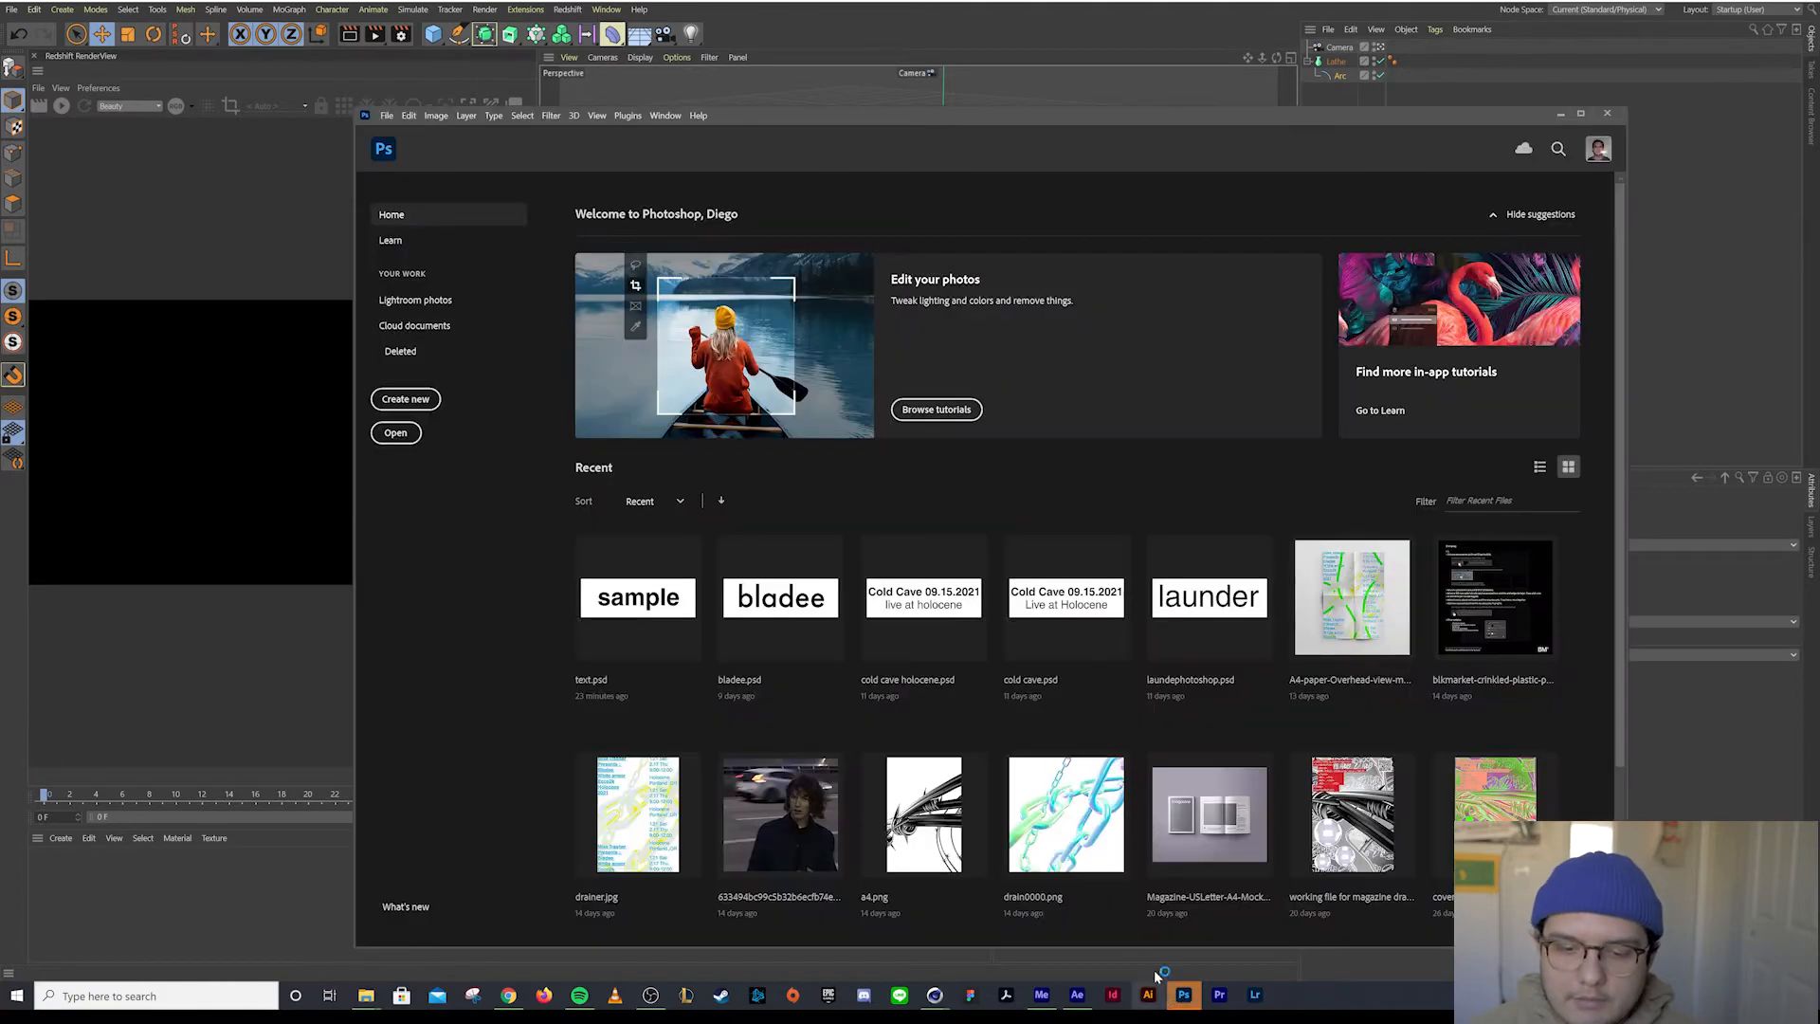
{"action": "left_click", "coordinate": [405, 398]}
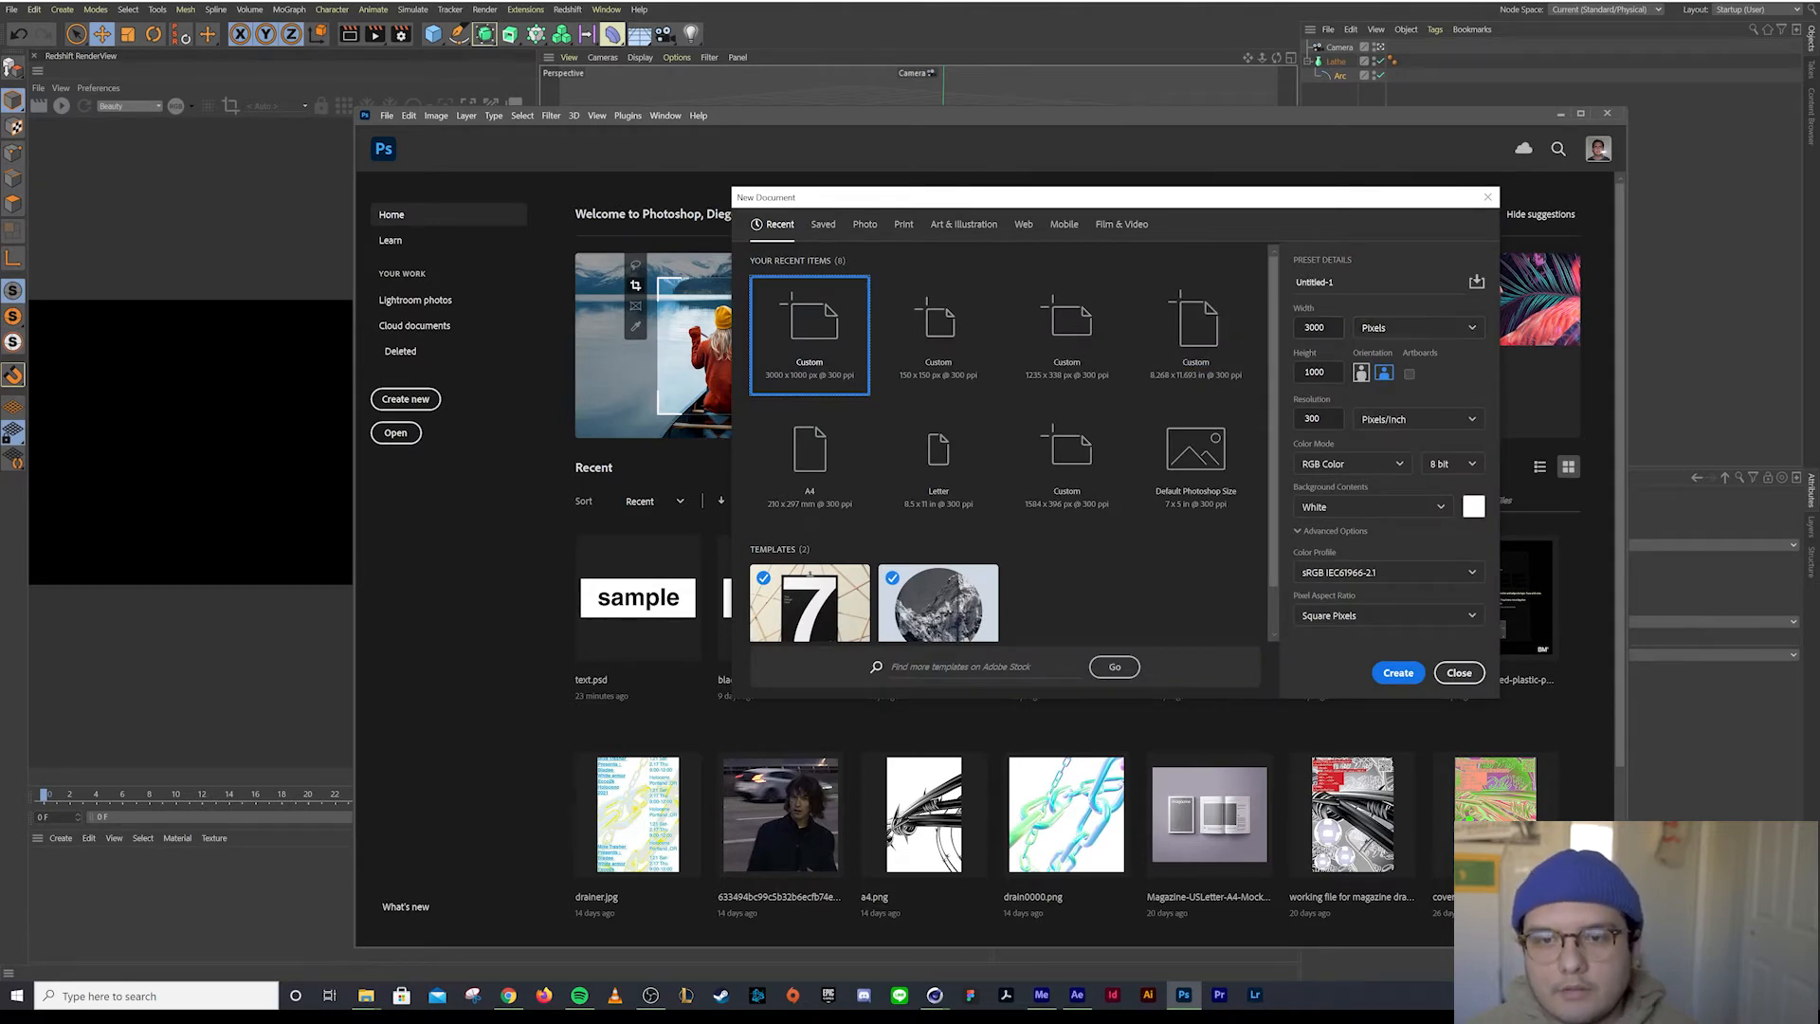
{"action": "key", "text": "Tab"}
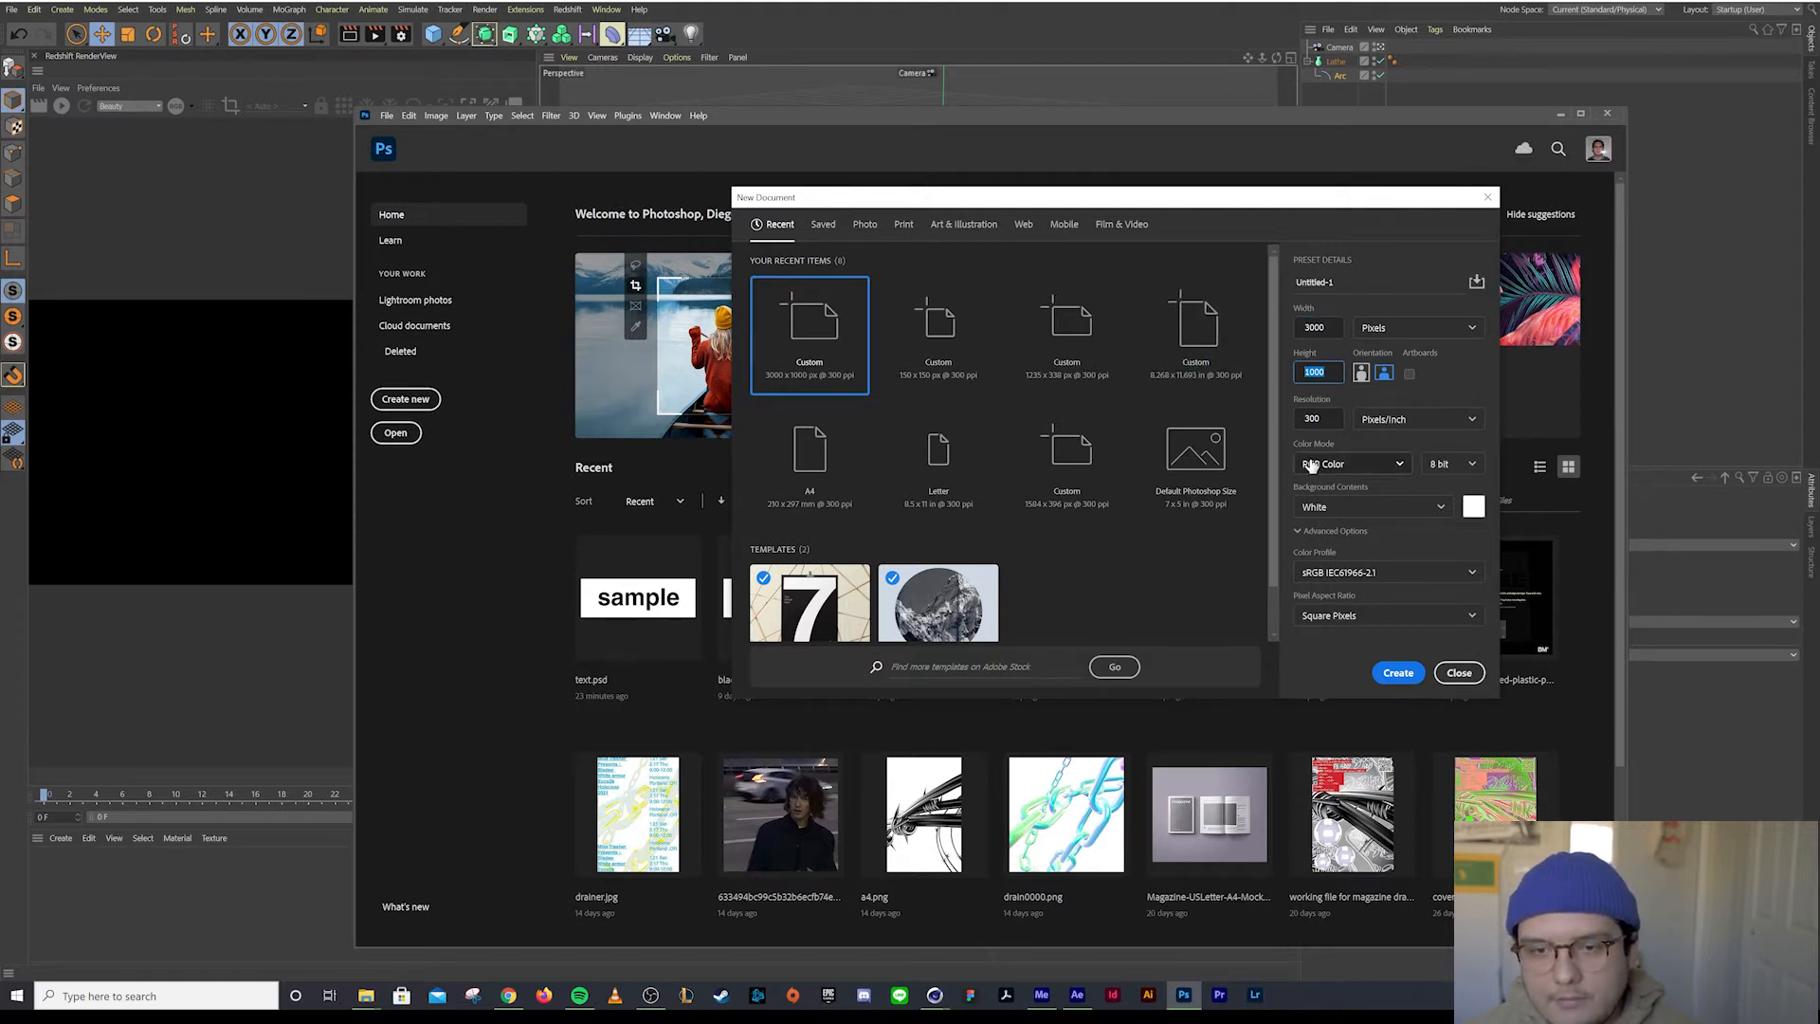
{"action": "left_click", "coordinate": [1399, 675]}
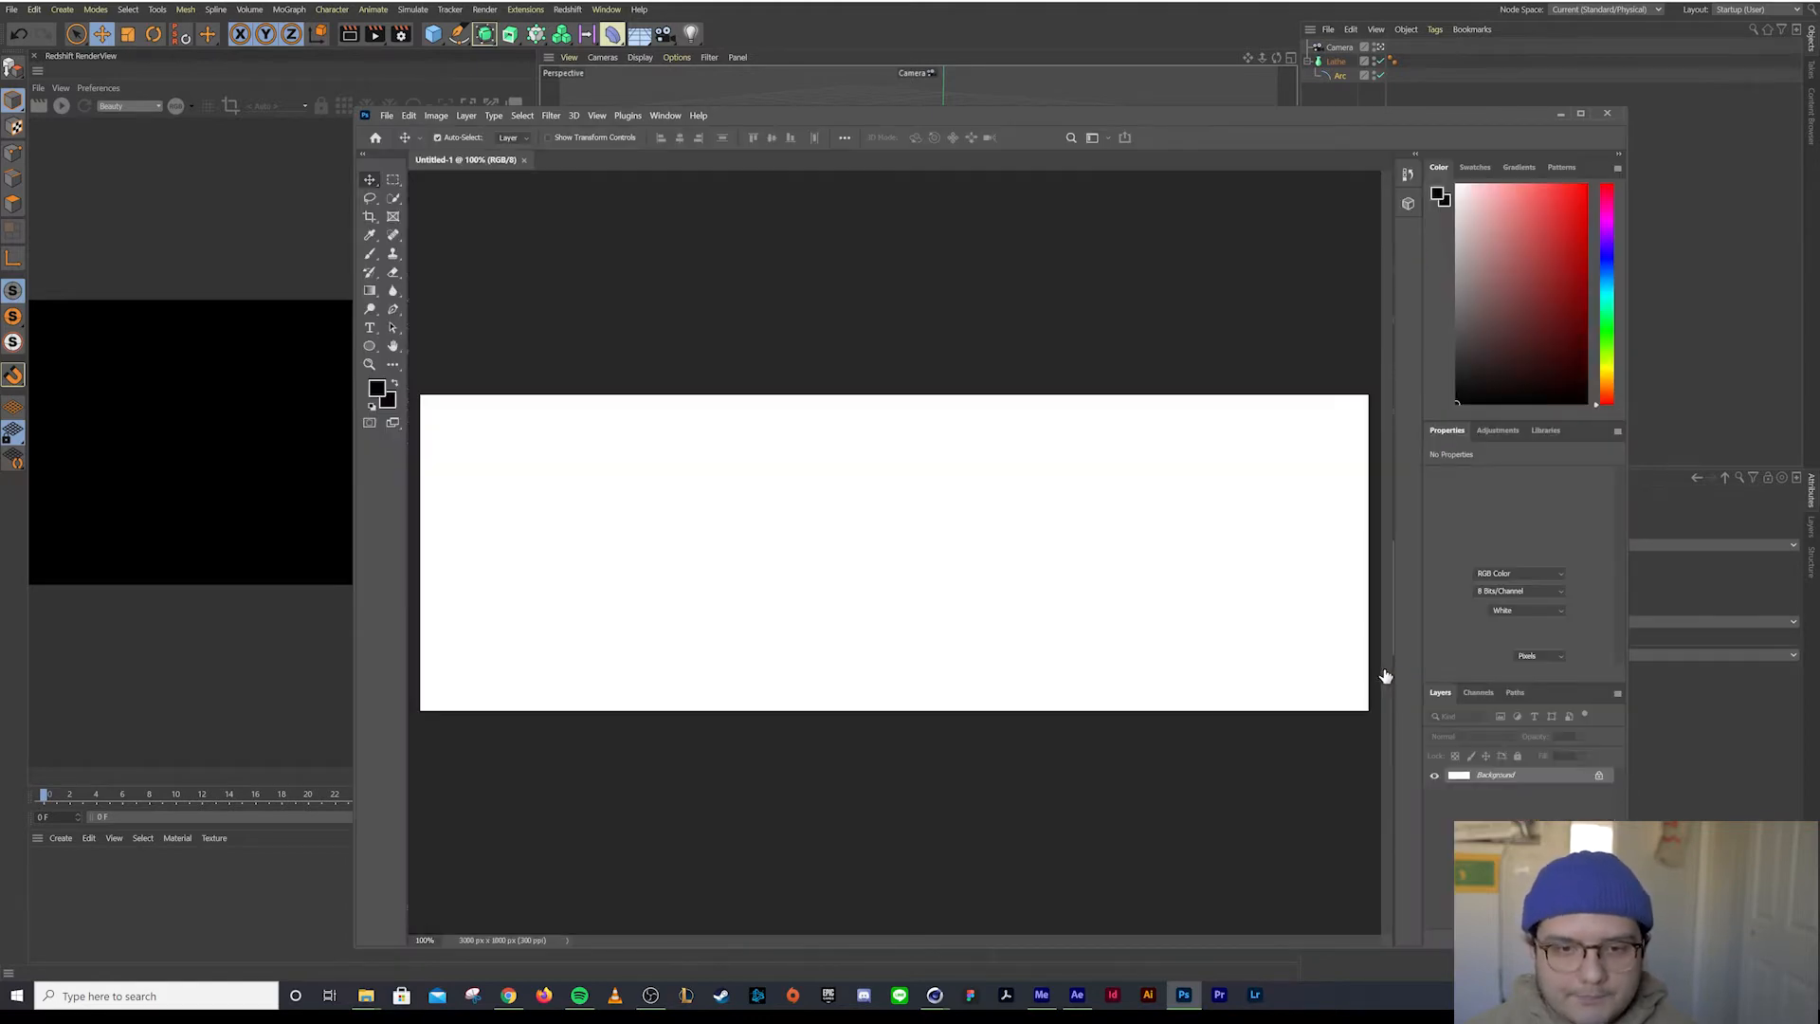
Add a text box spanning nearly the whole canvas and enter "sample 1.0" in black Helvetica LT Std Bold at 150 pt
{"action": "left_click", "coordinate": [370, 326]}
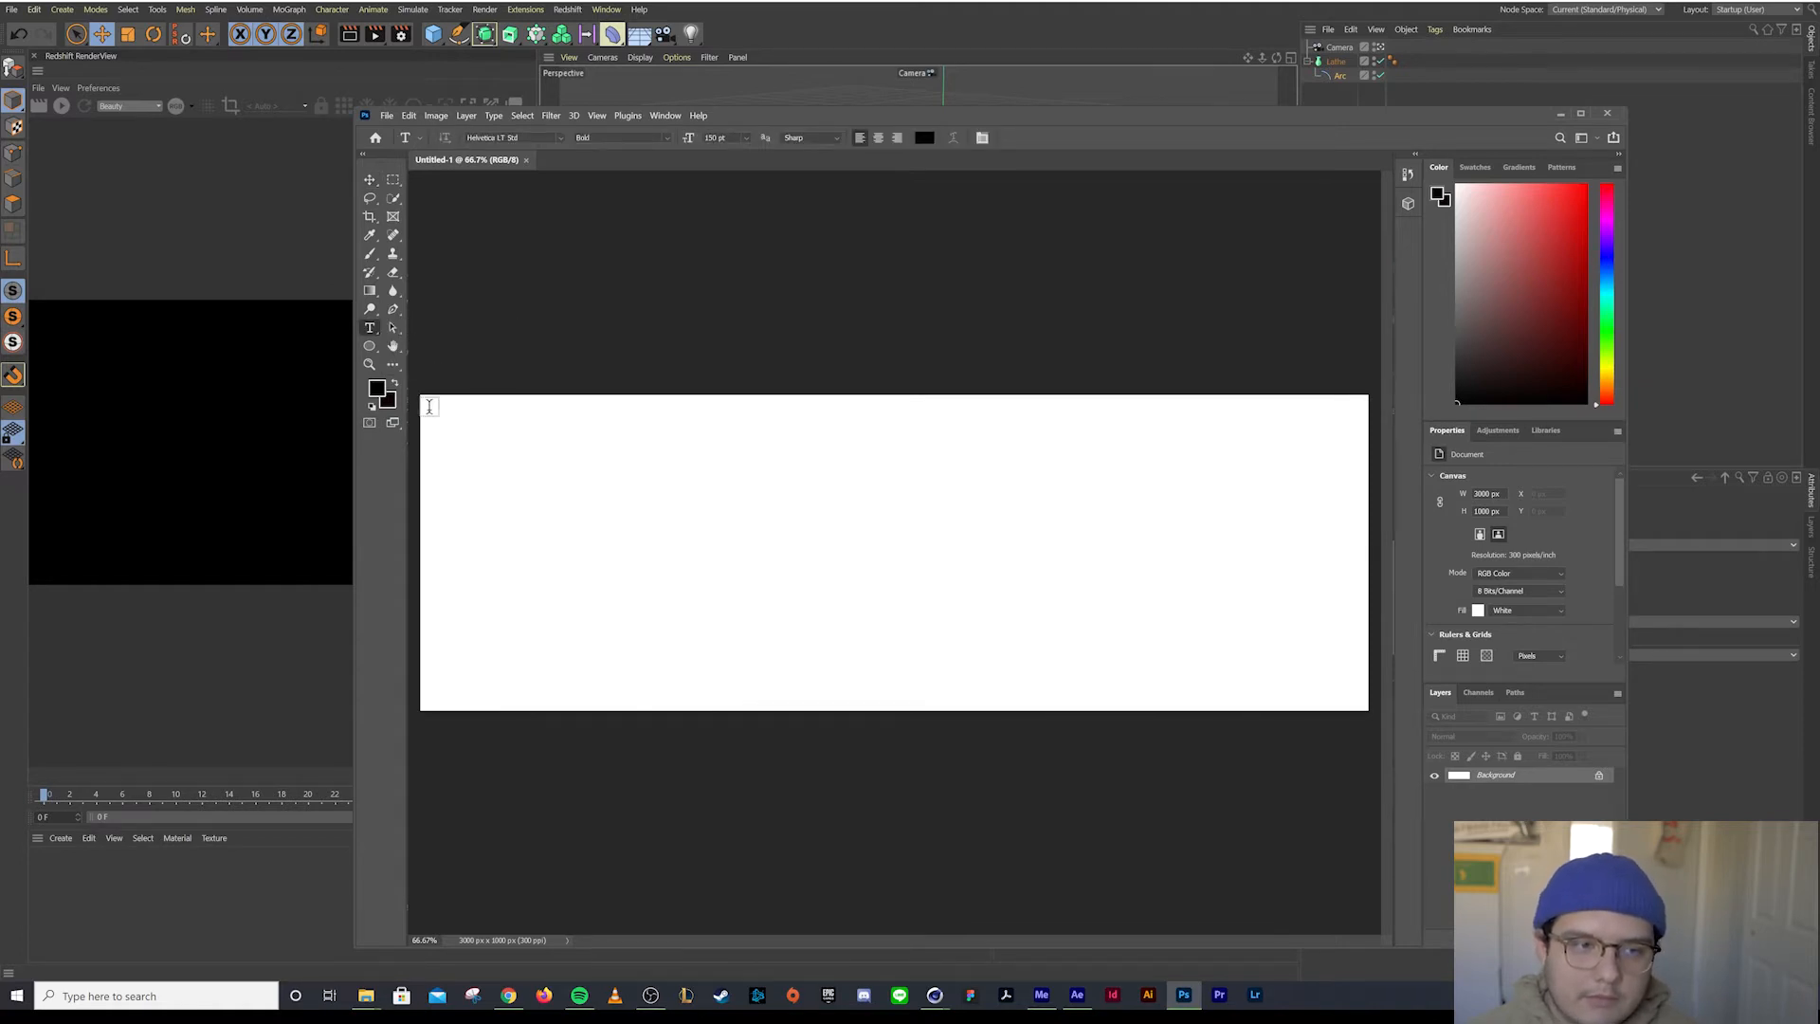
{"action": "left_click_drag", "start_coordinate": [429, 407], "coordinate": [1346, 697]}
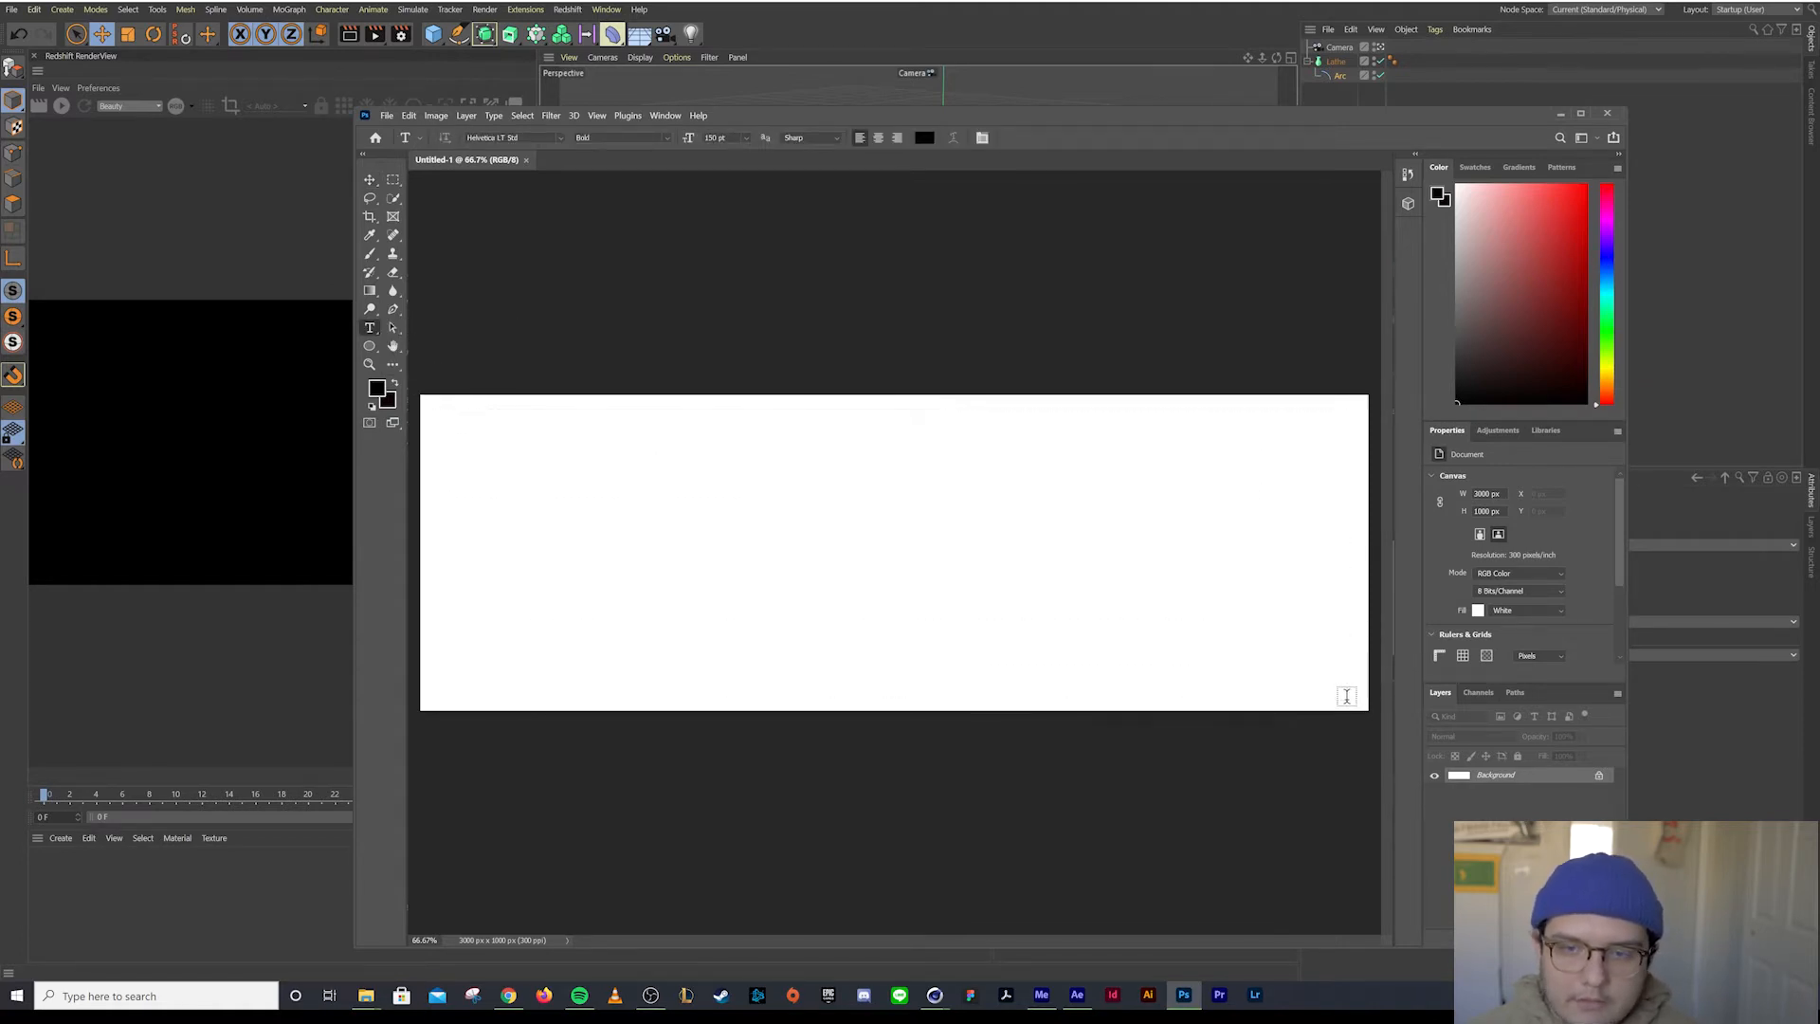
{"action": "type", "text": "samplem"}
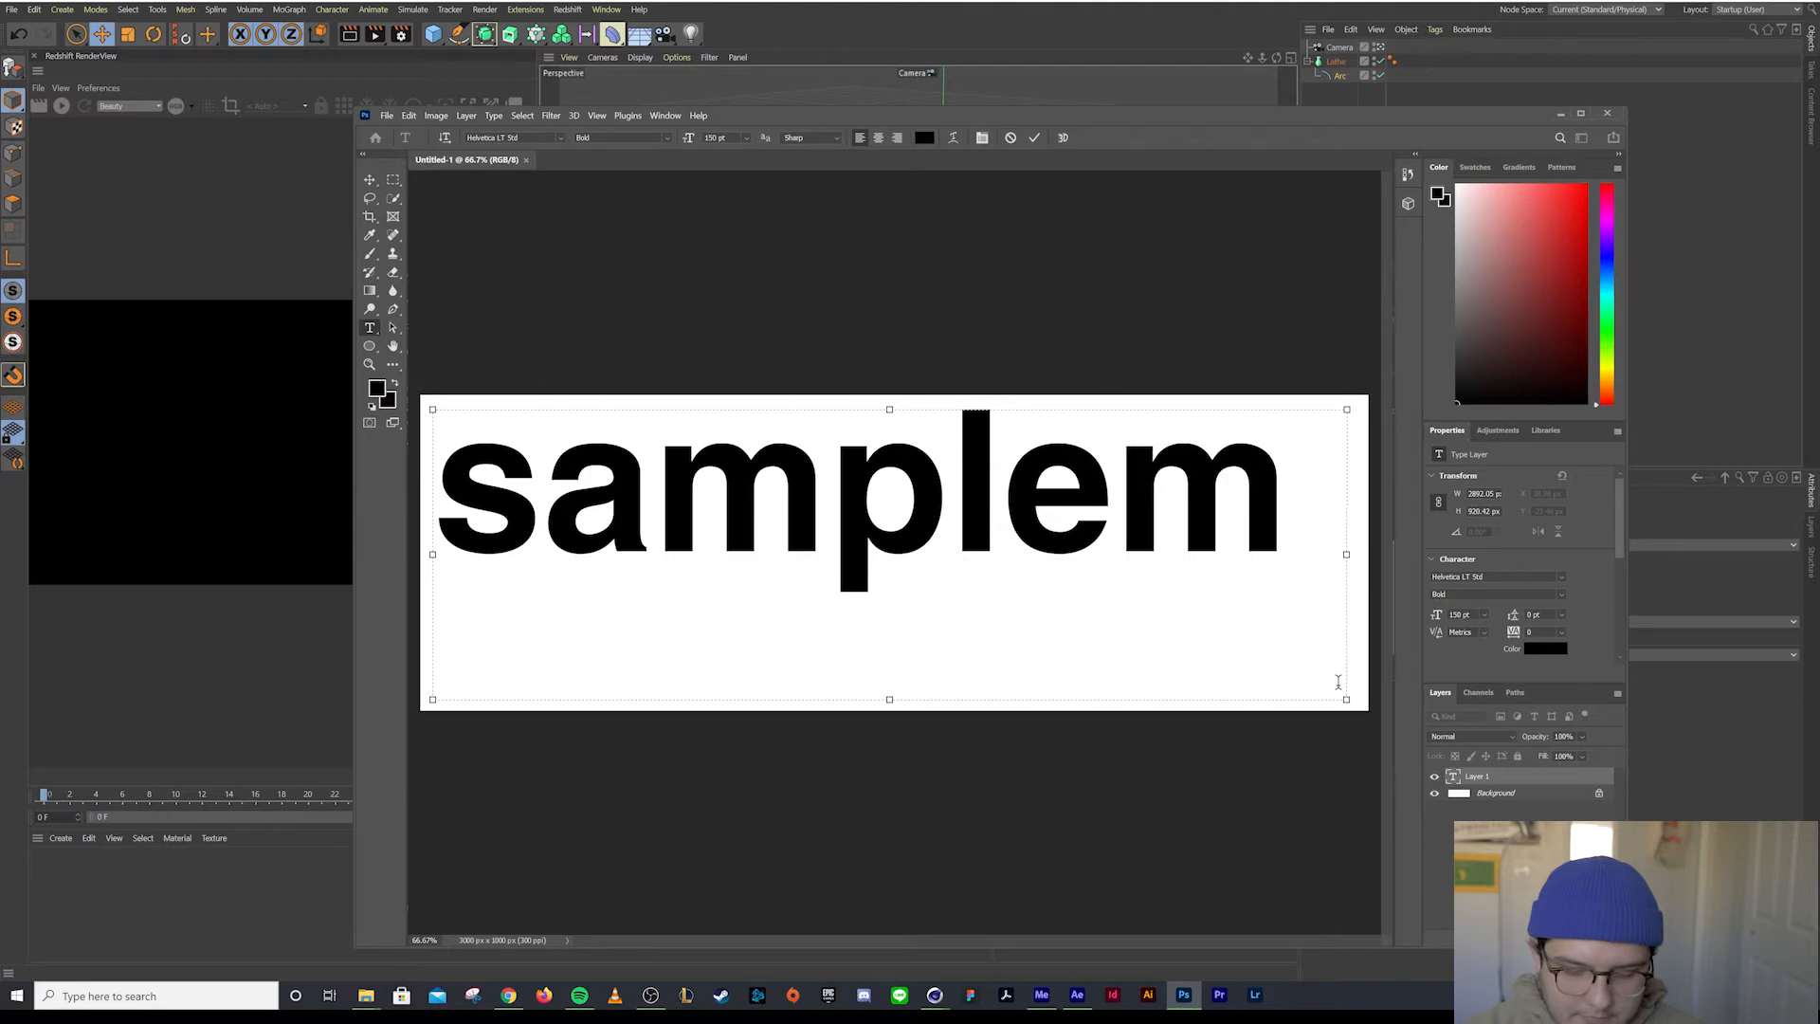
{"action": "key", "text": "BackSpace"}
{"action": "type", "text": "2."}
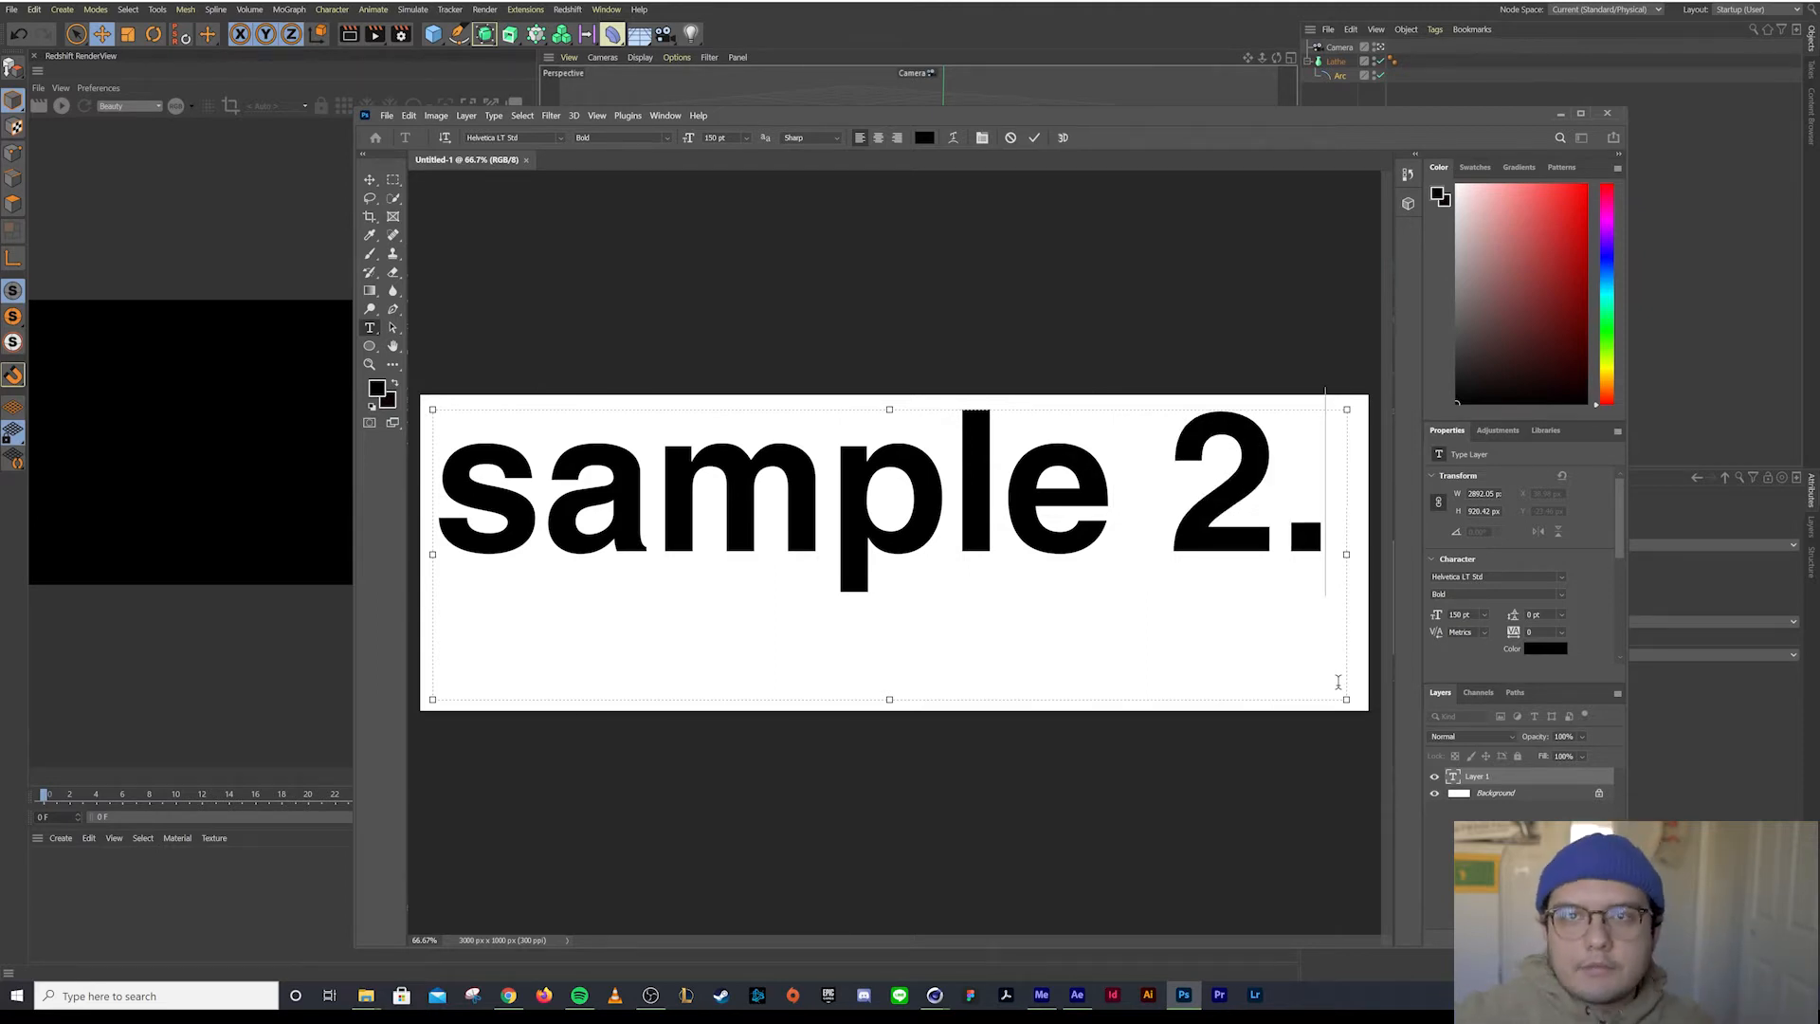
{"action": "key", "text": "BackSpace"}
{"action": "key", "text": "BackSpace"}
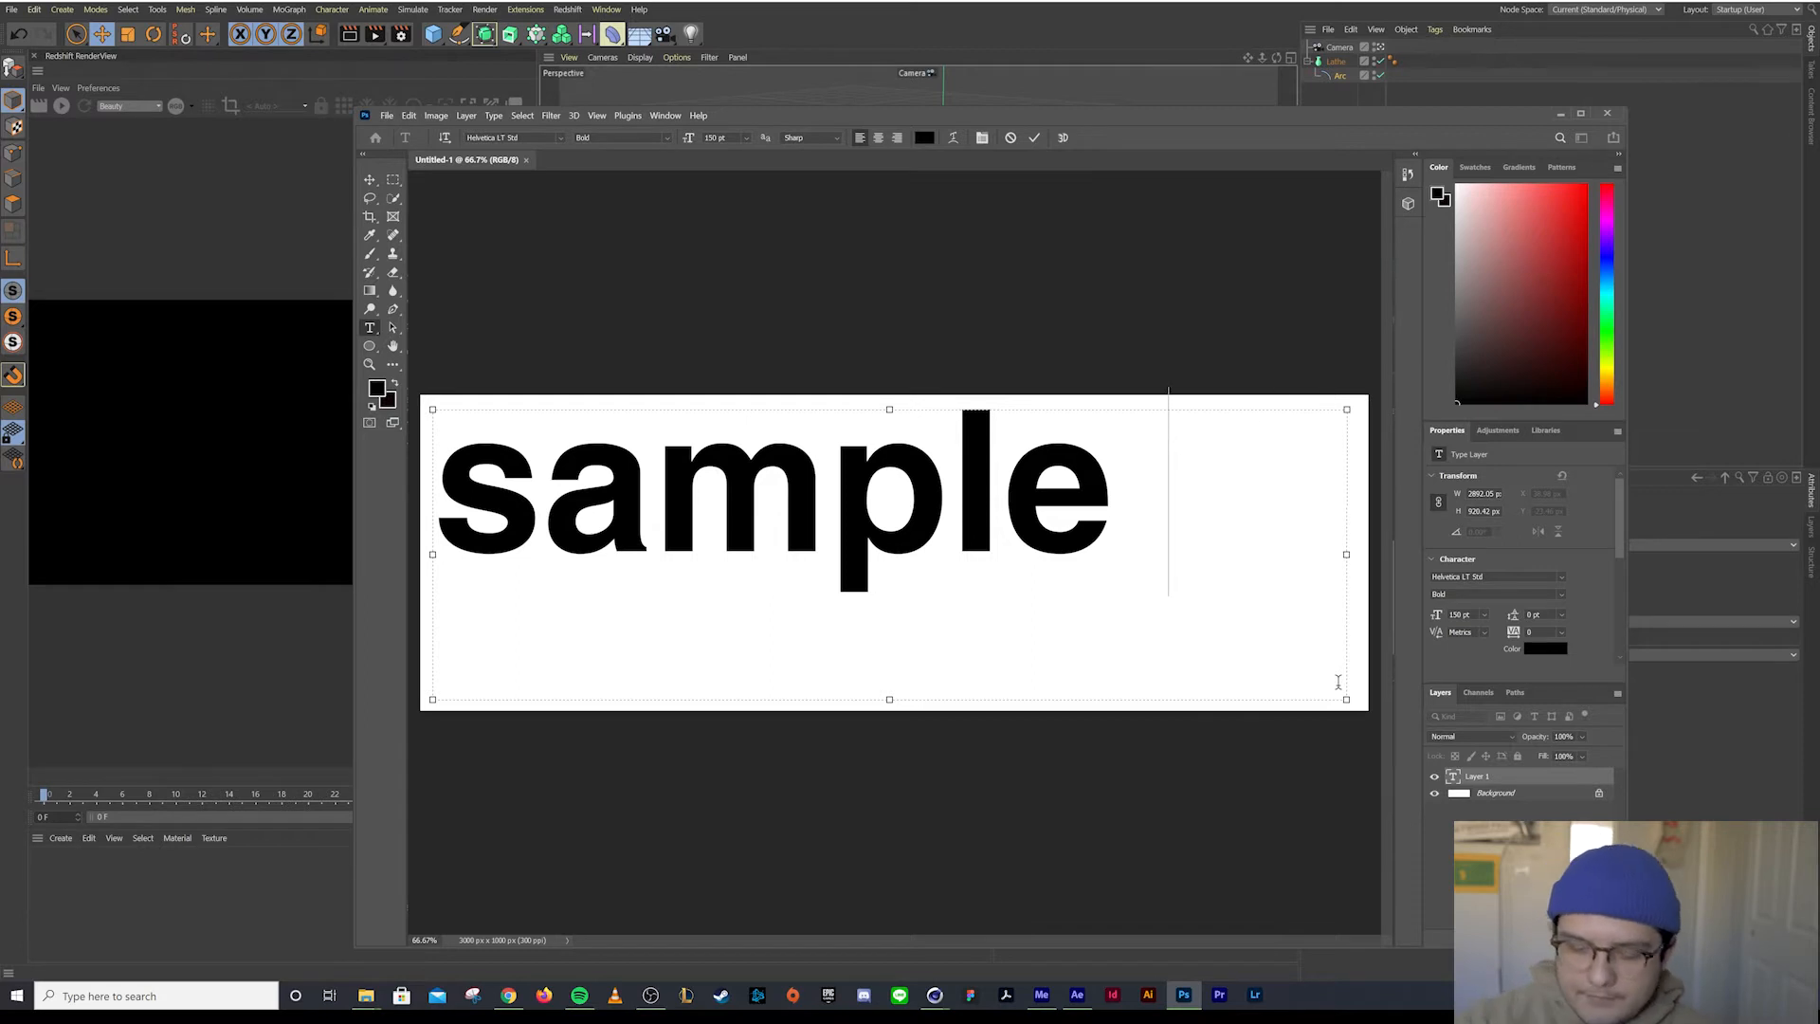
{"action": "type", "text": "1.0"}
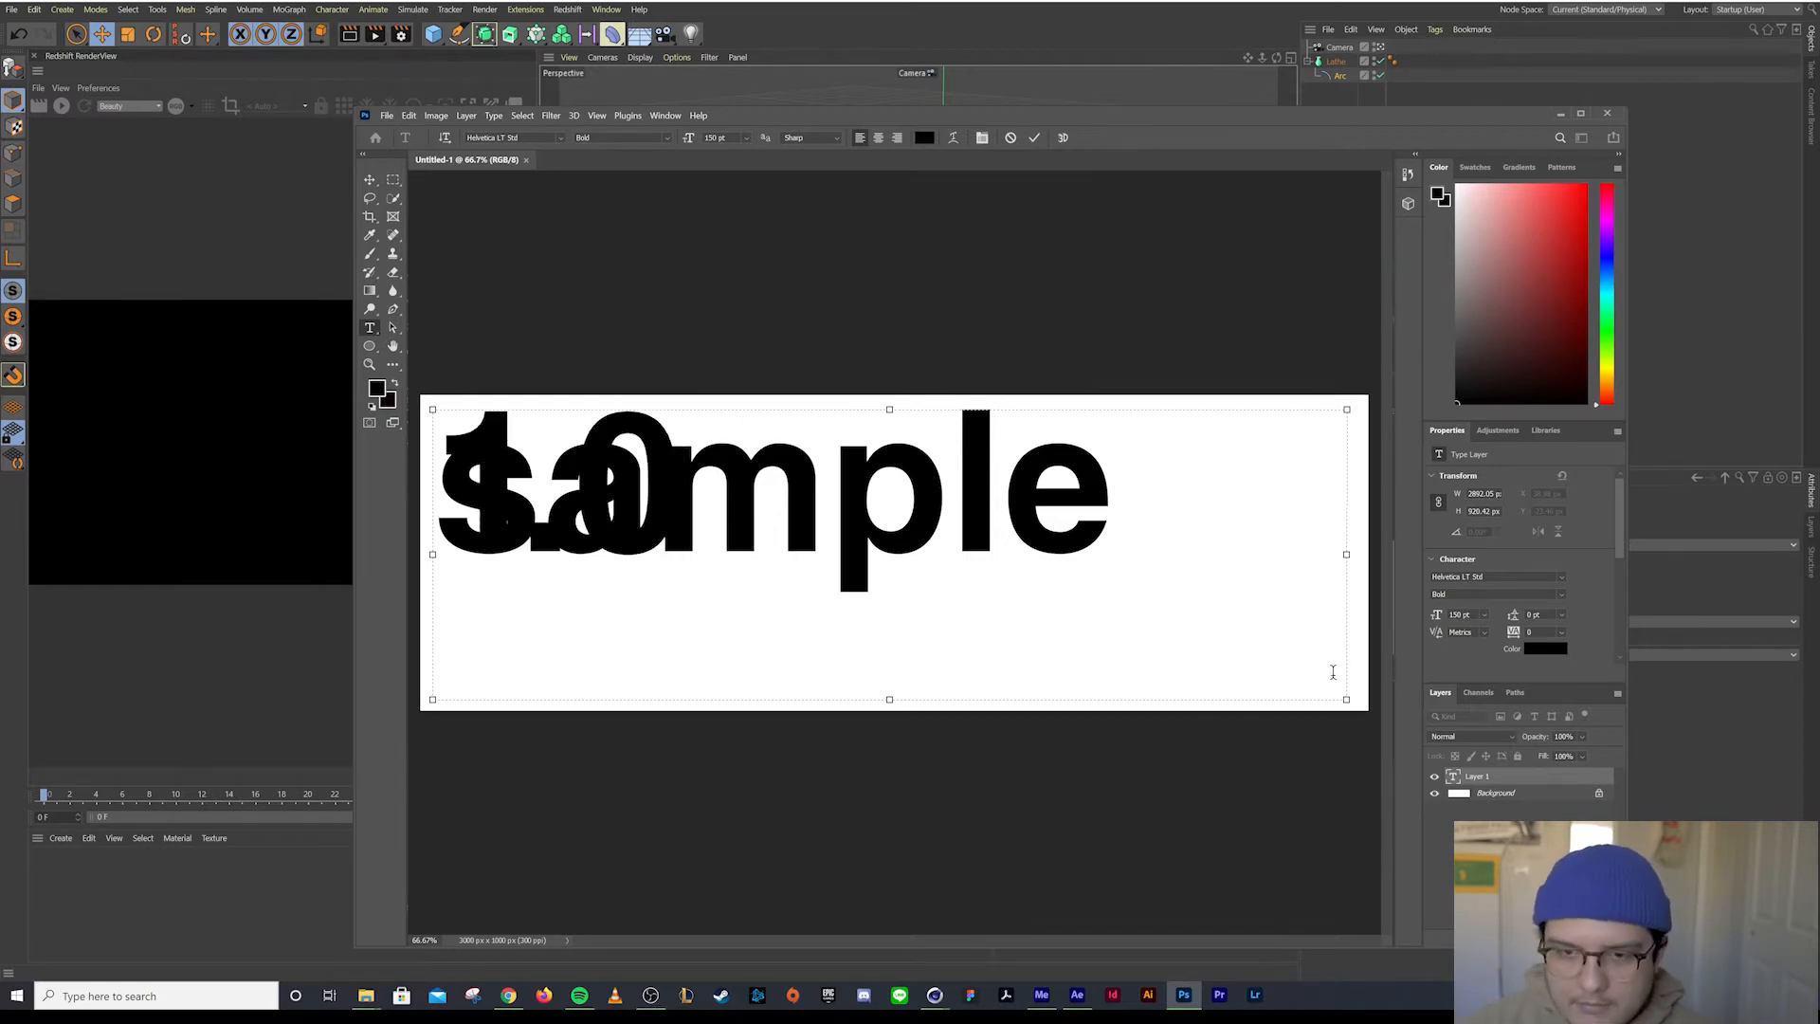
Commit the text, move it slightly down, and widen its text box to about 3121 px so the words fit on one line
{"action": "left_click", "coordinate": [1352, 555]}
{"action": "key", "text": "v"}
{"action": "left_click_drag", "start_coordinate": [882, 487], "coordinate": [883, 520]}
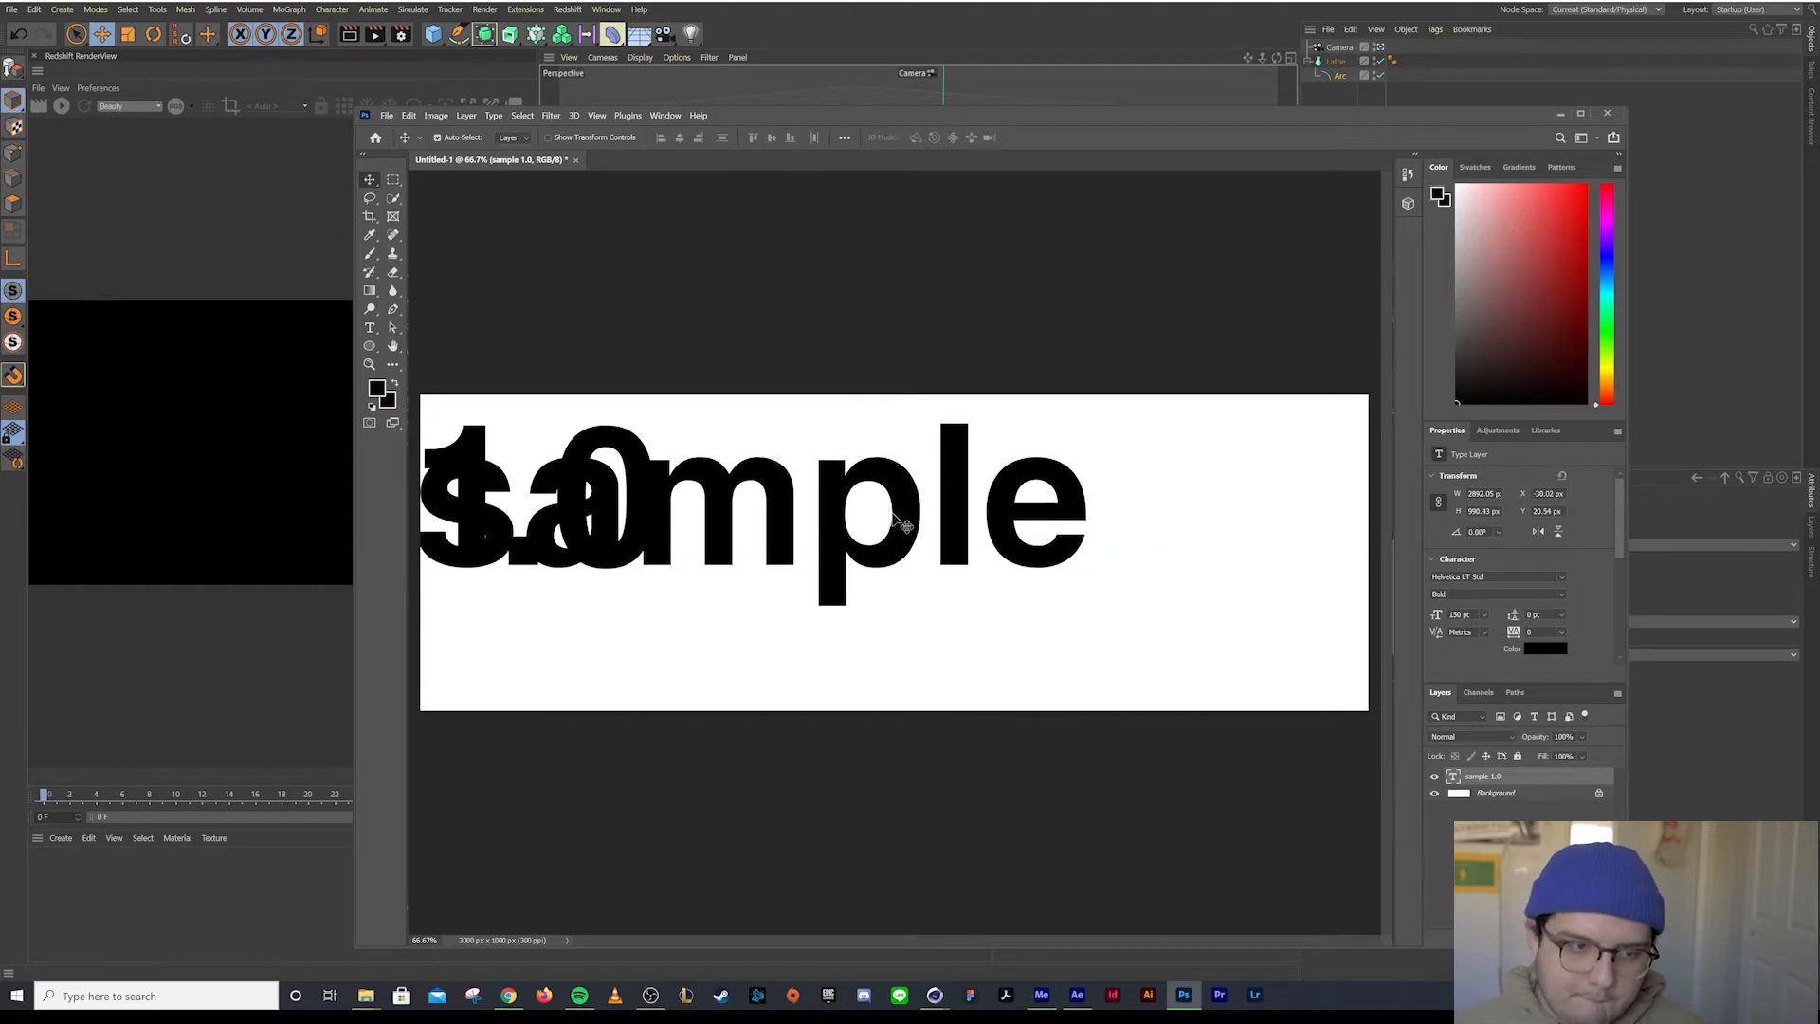
{"action": "double_click", "coordinate": [894, 515]}
{"action": "left_click_drag", "start_coordinate": [1324, 568], "coordinate": [1380, 567]}
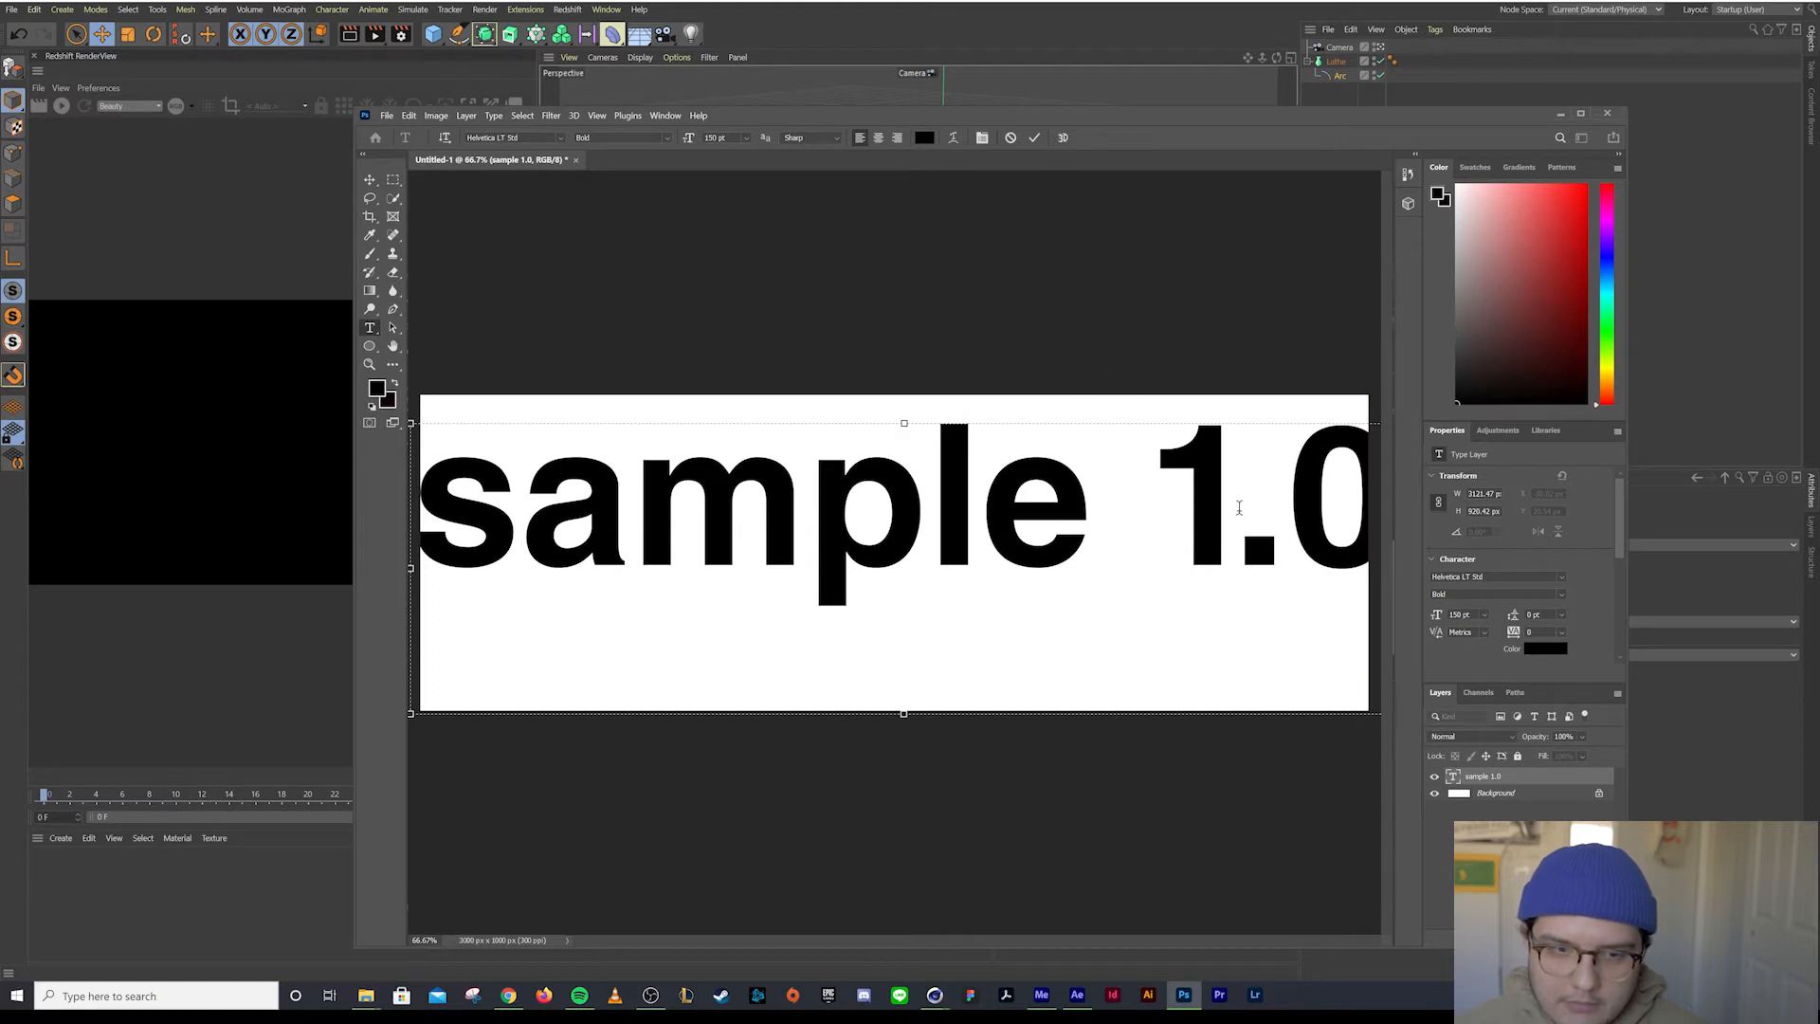
Reduce the whole text's font size to 140 pt and centre the text on the canvas
{"action": "left_click_drag", "start_coordinate": [1233, 531], "coordinate": [1284, 531]}
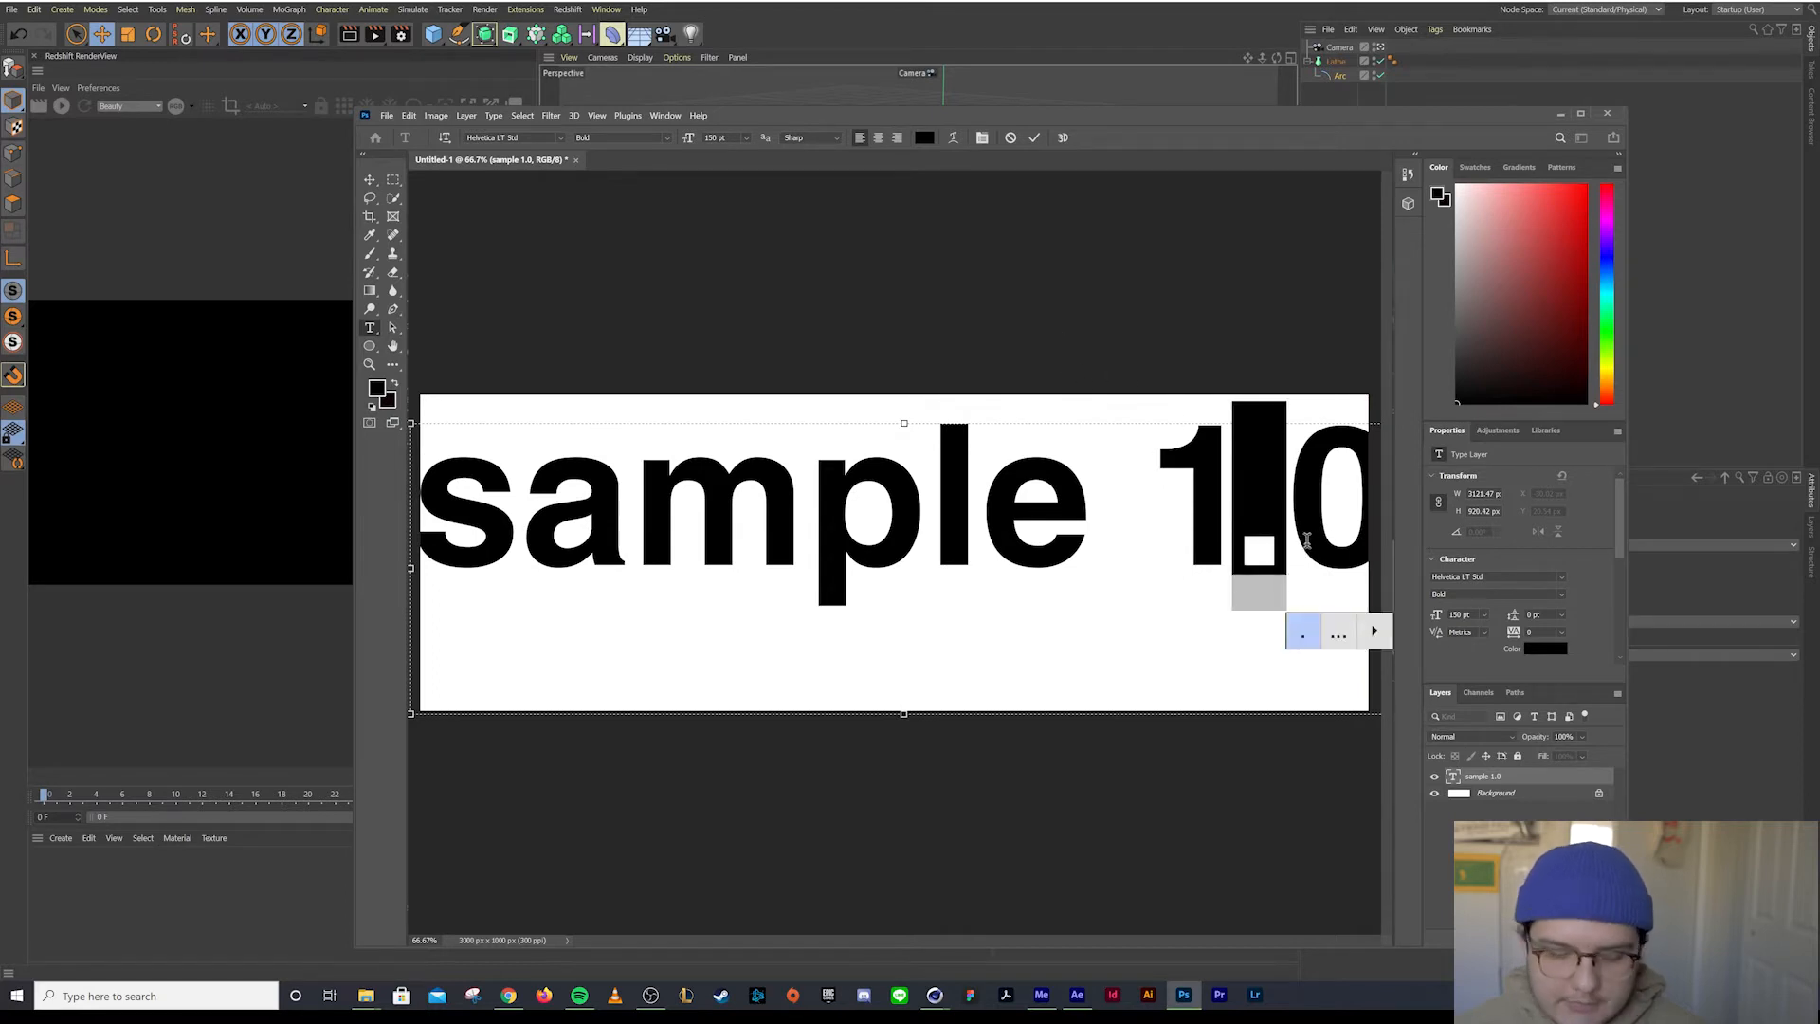
{"action": "key", "text": "ctrl+a"}
{"action": "left_click_drag", "start_coordinate": [1469, 615], "coordinate": [1391, 621]}
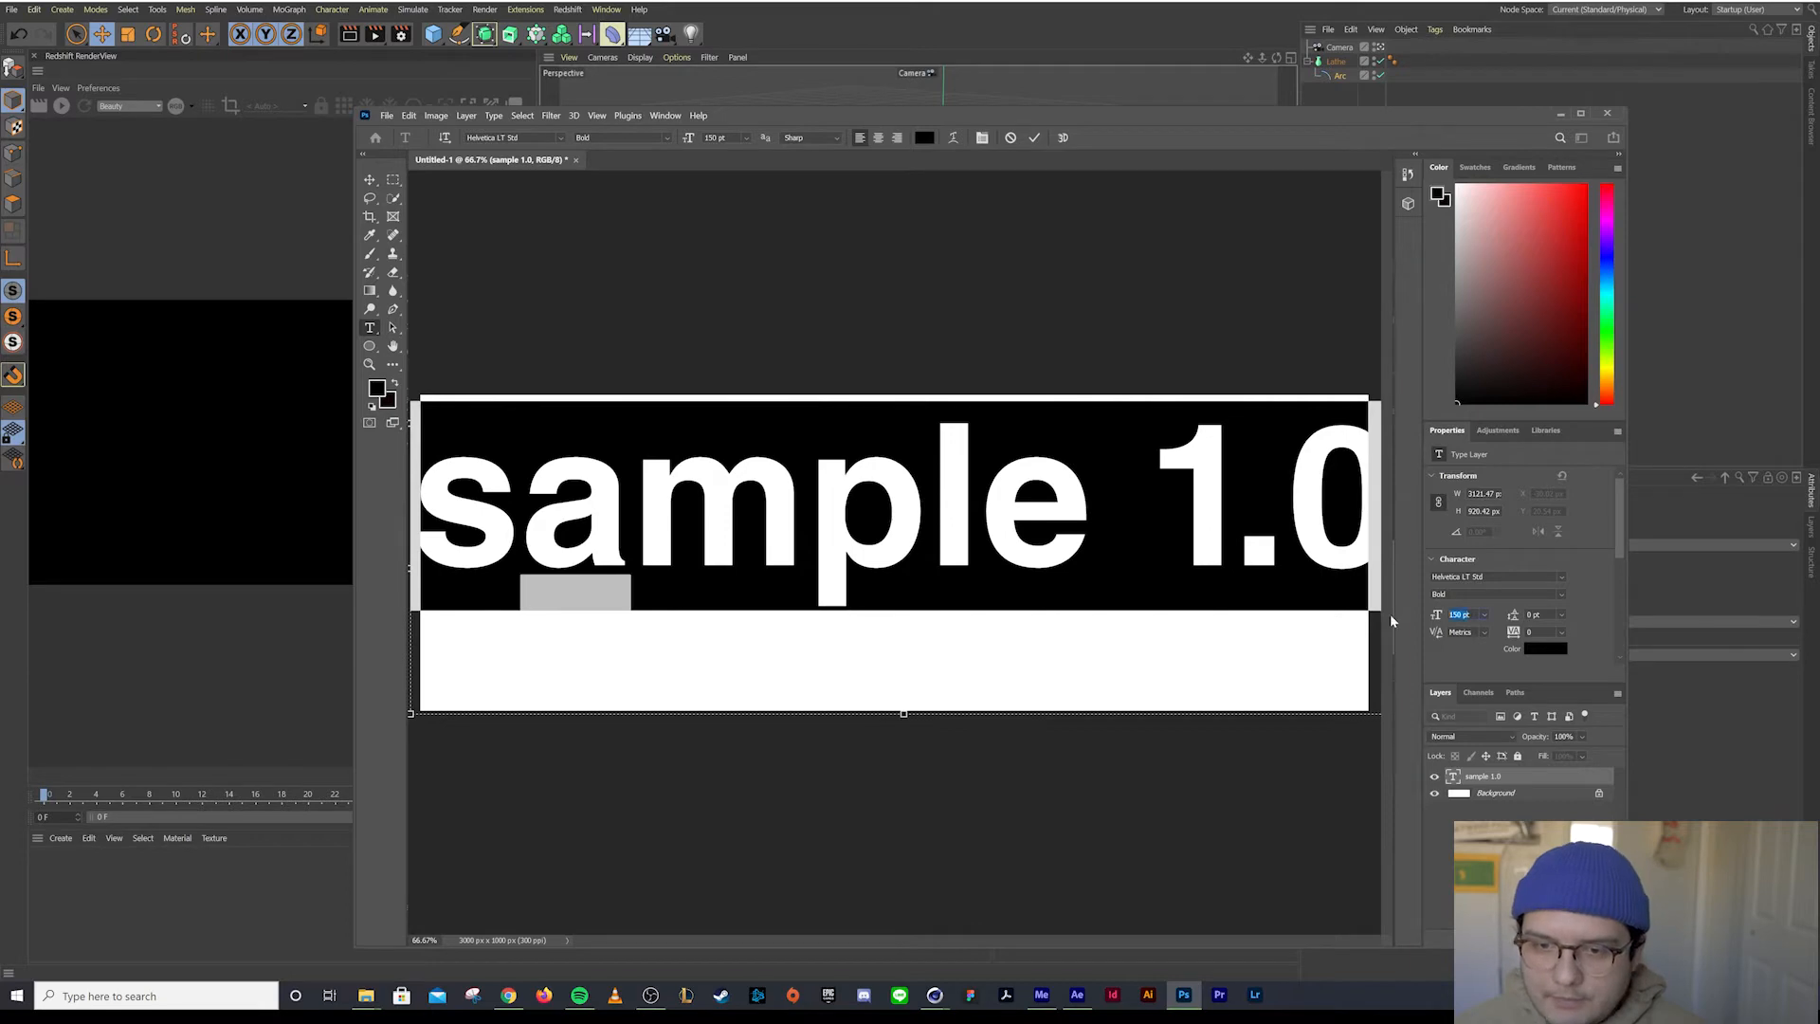
{"action": "type", "text": "1"}
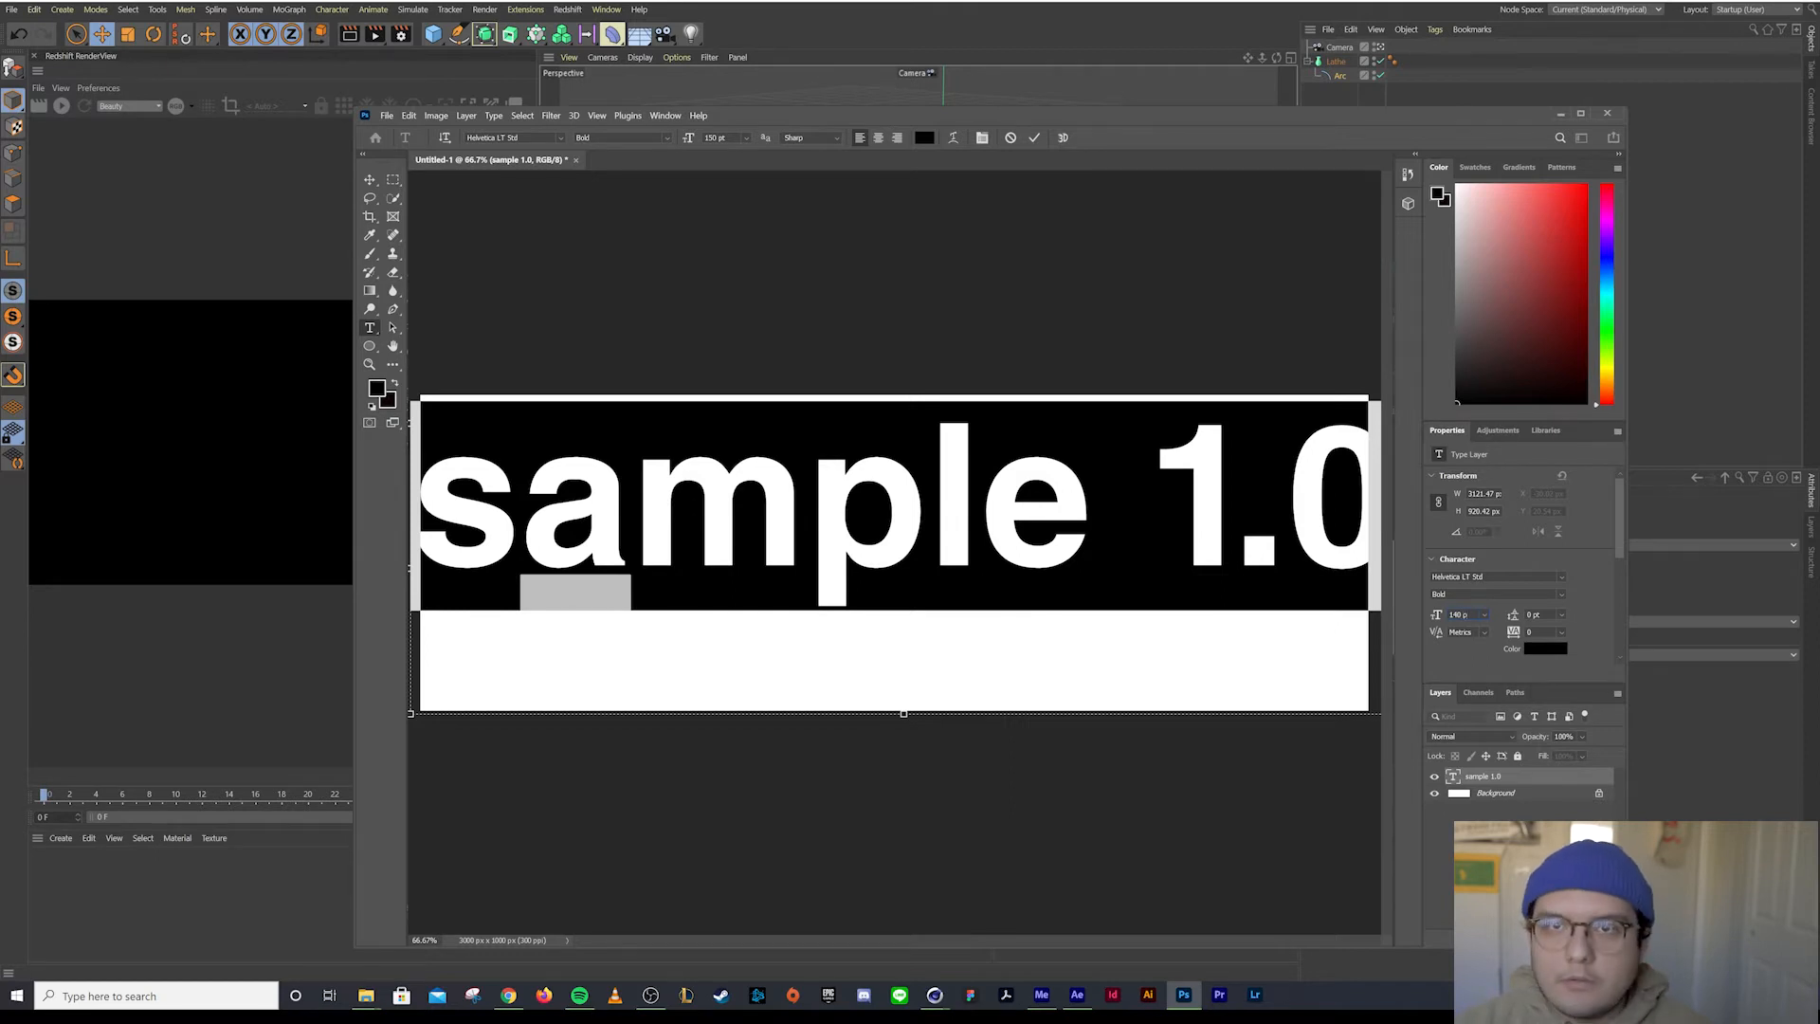
{"action": "key", "text": "Return"}
{"action": "key", "text": "ctrl+Return"}
{"action": "key", "text": "v"}
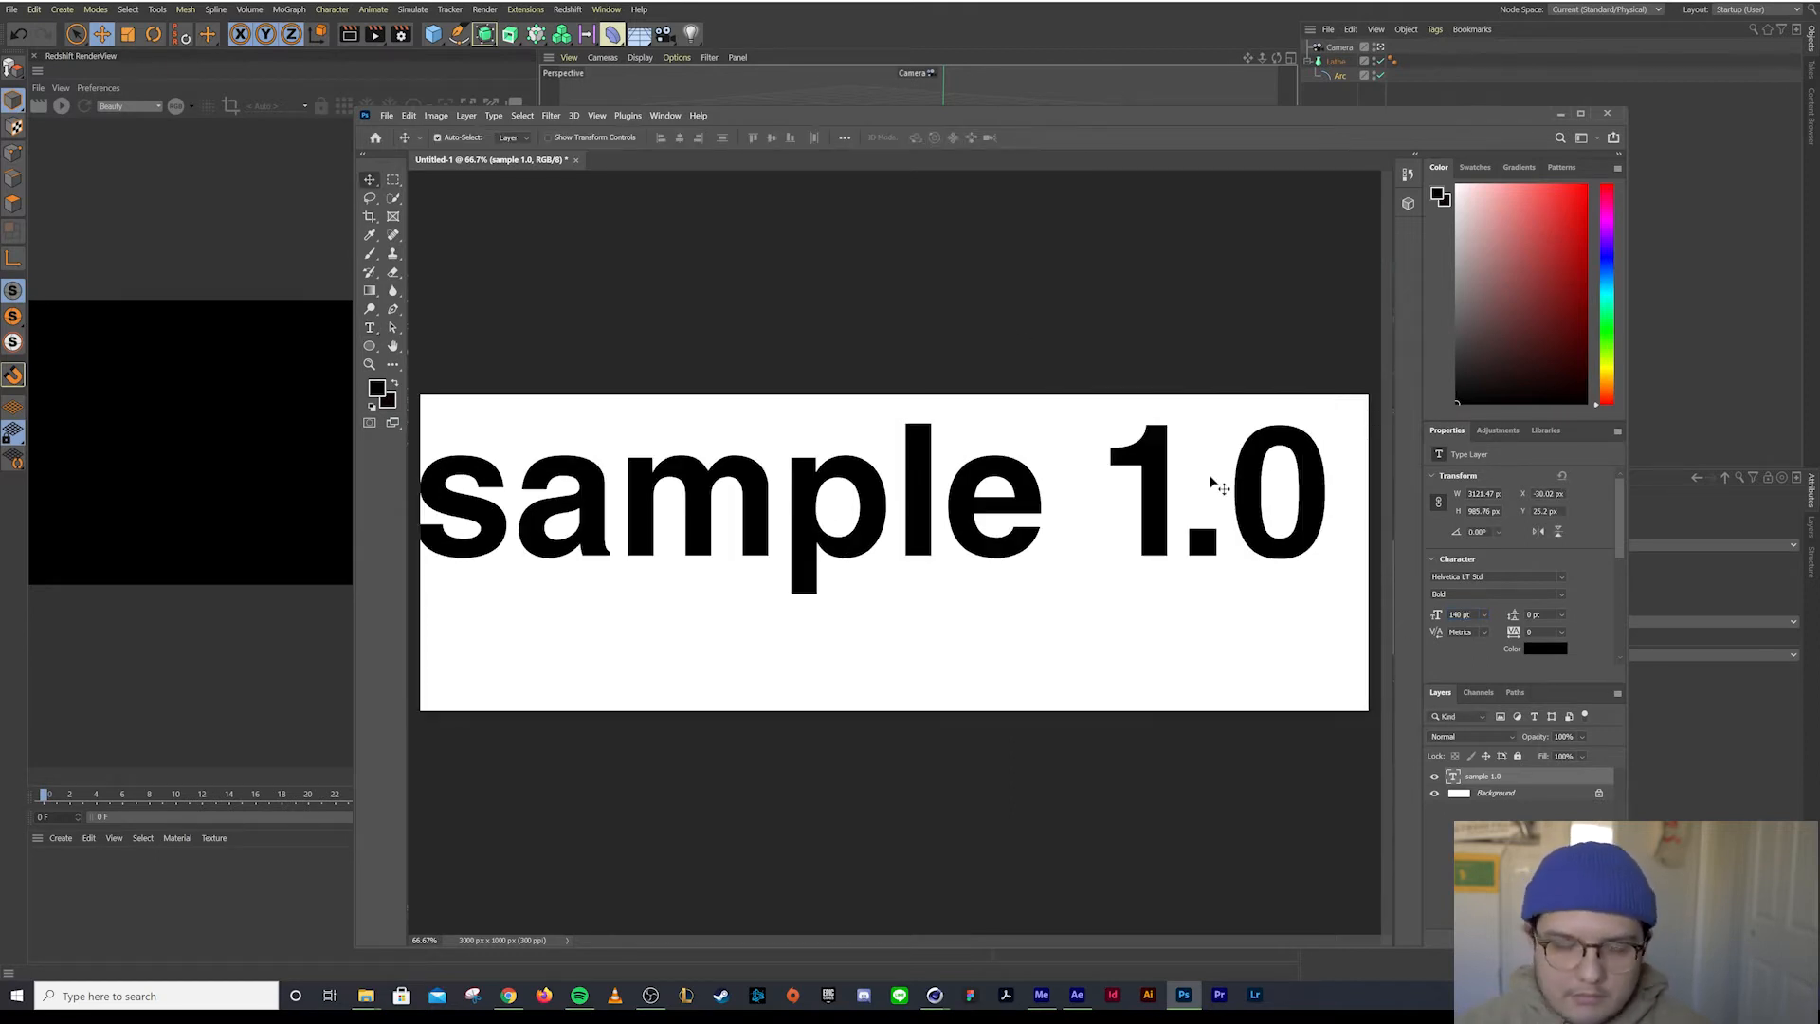
{"action": "left_click_drag", "start_coordinate": [955, 464], "coordinate": [935, 547]}
{"action": "left_click", "coordinate": [975, 459]}
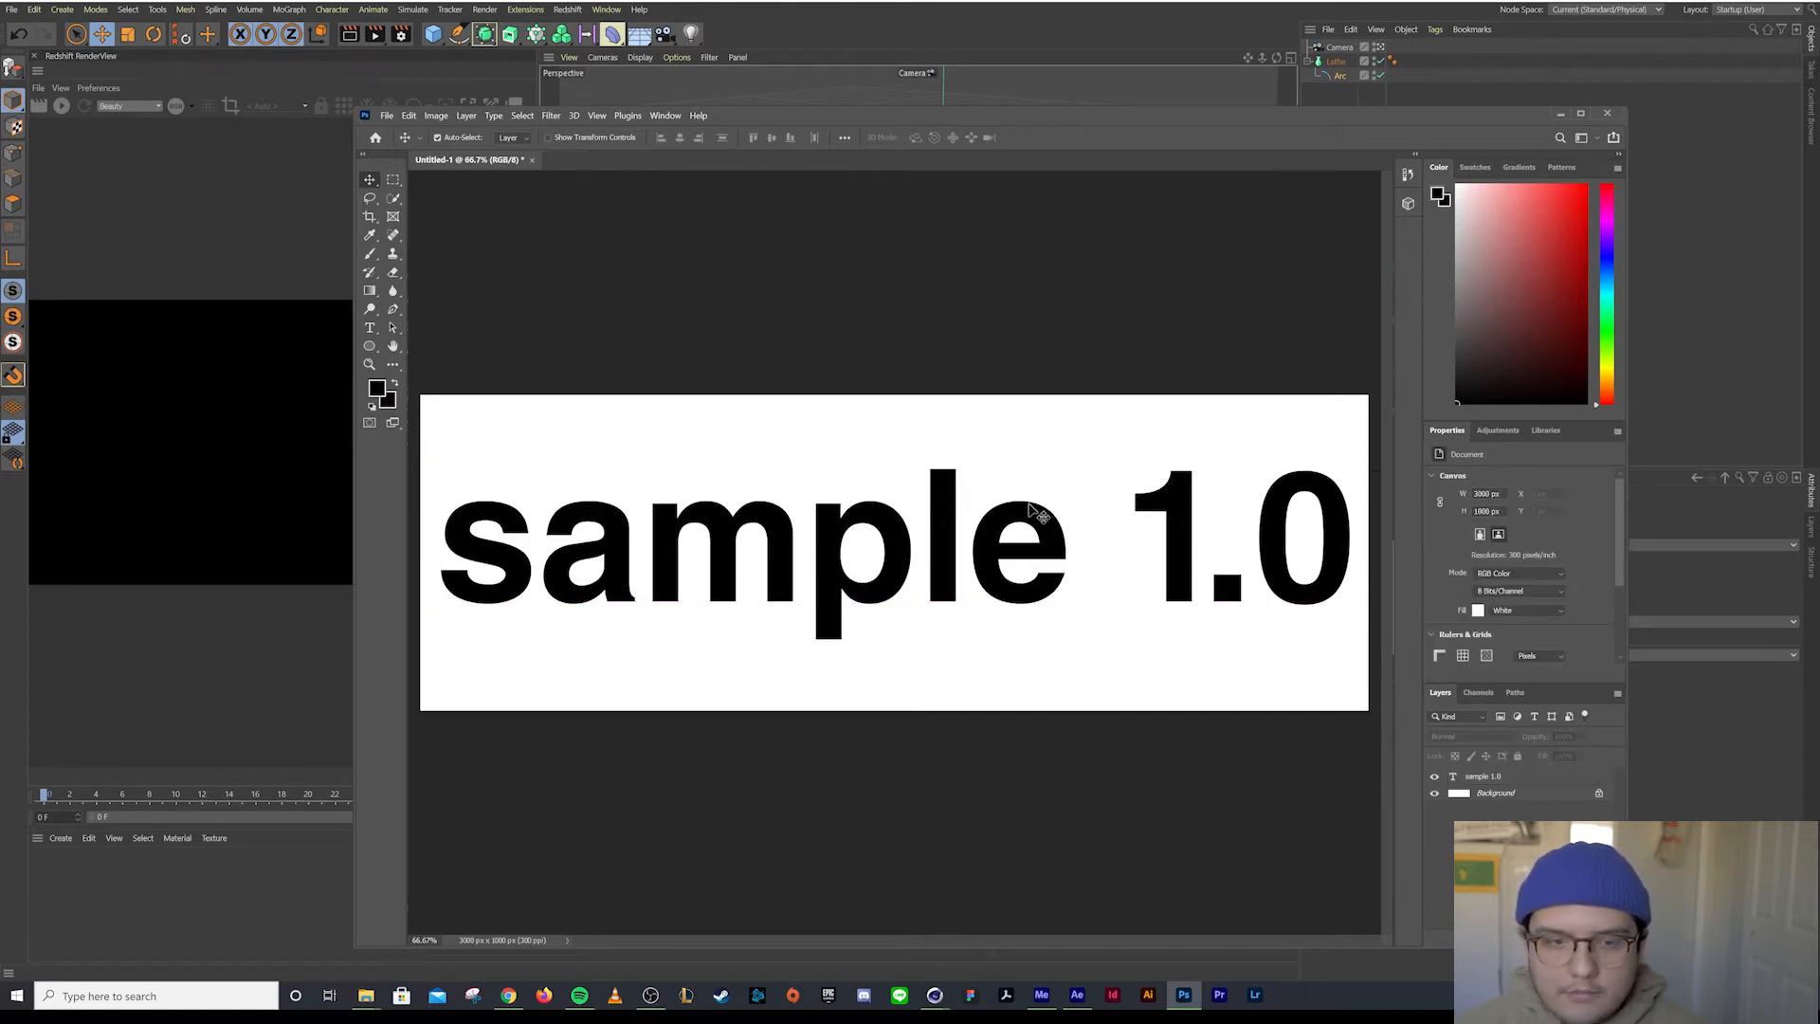
Save the document to the Desktop as the Photoshop file "smaple2.0" with Maximize Compatibility enabled
{"action": "left_click", "coordinate": [385, 116]}
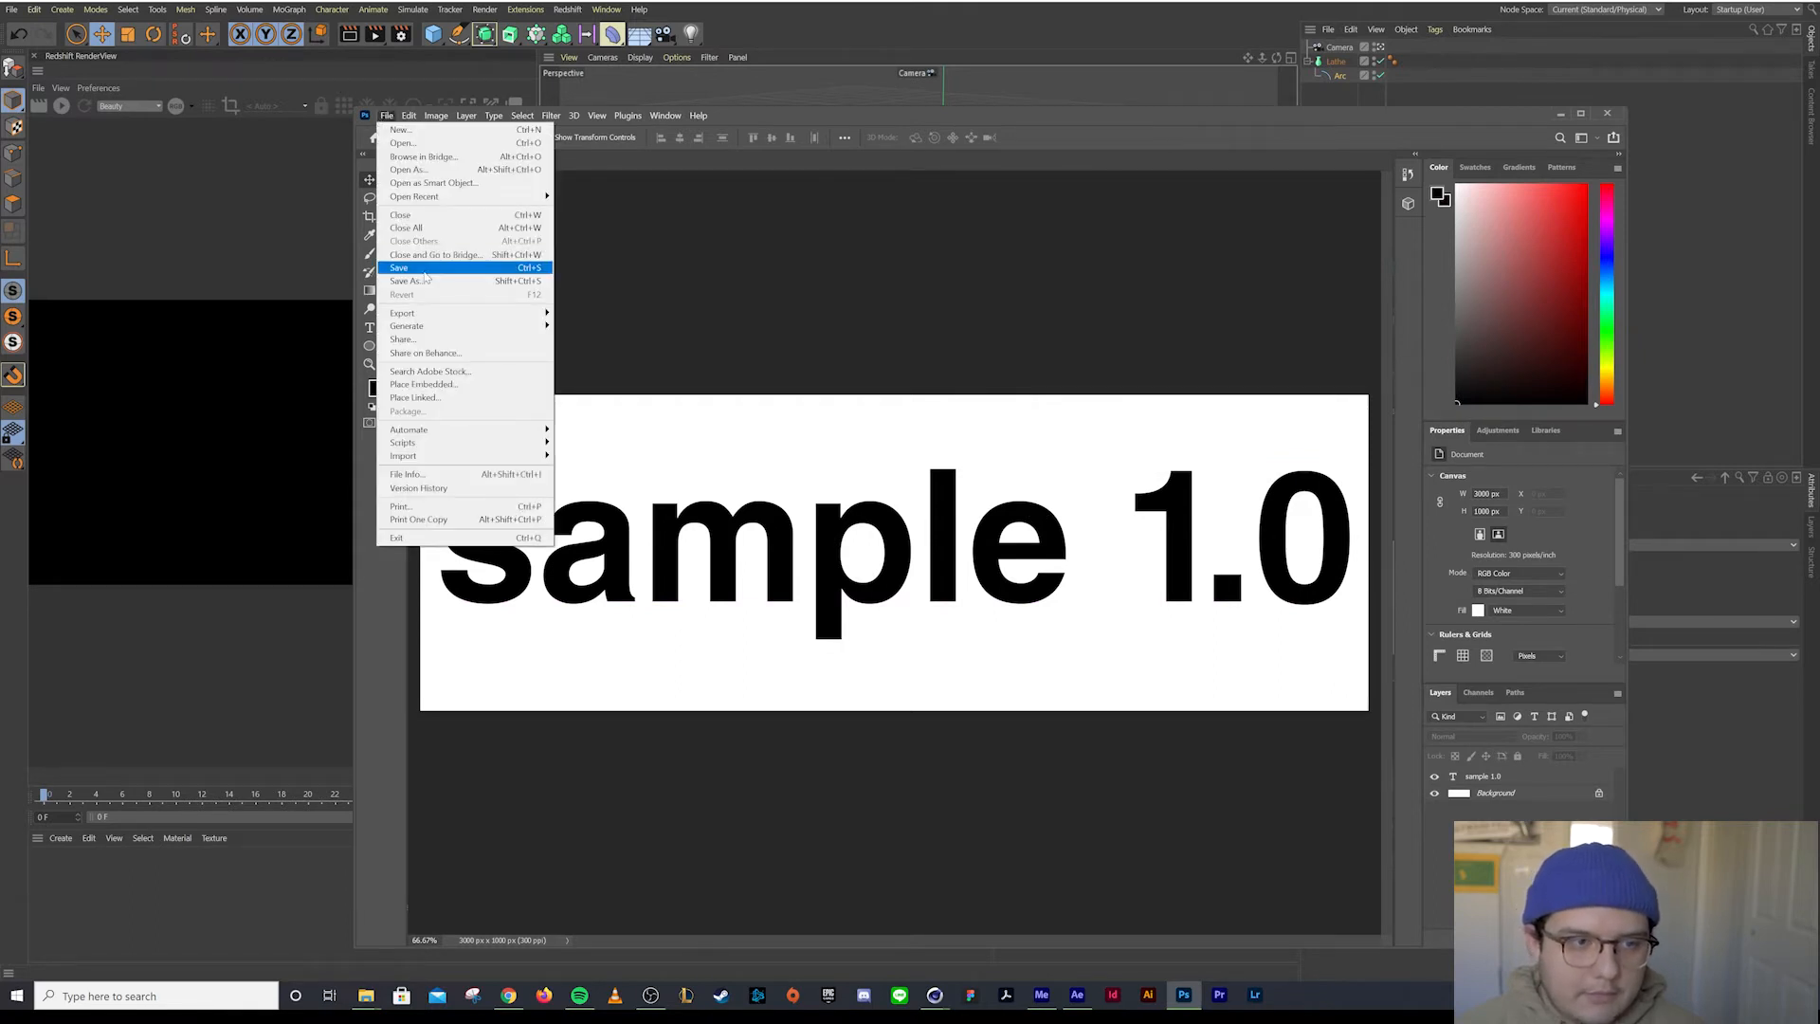
{"action": "left_click", "coordinate": [424, 272]}
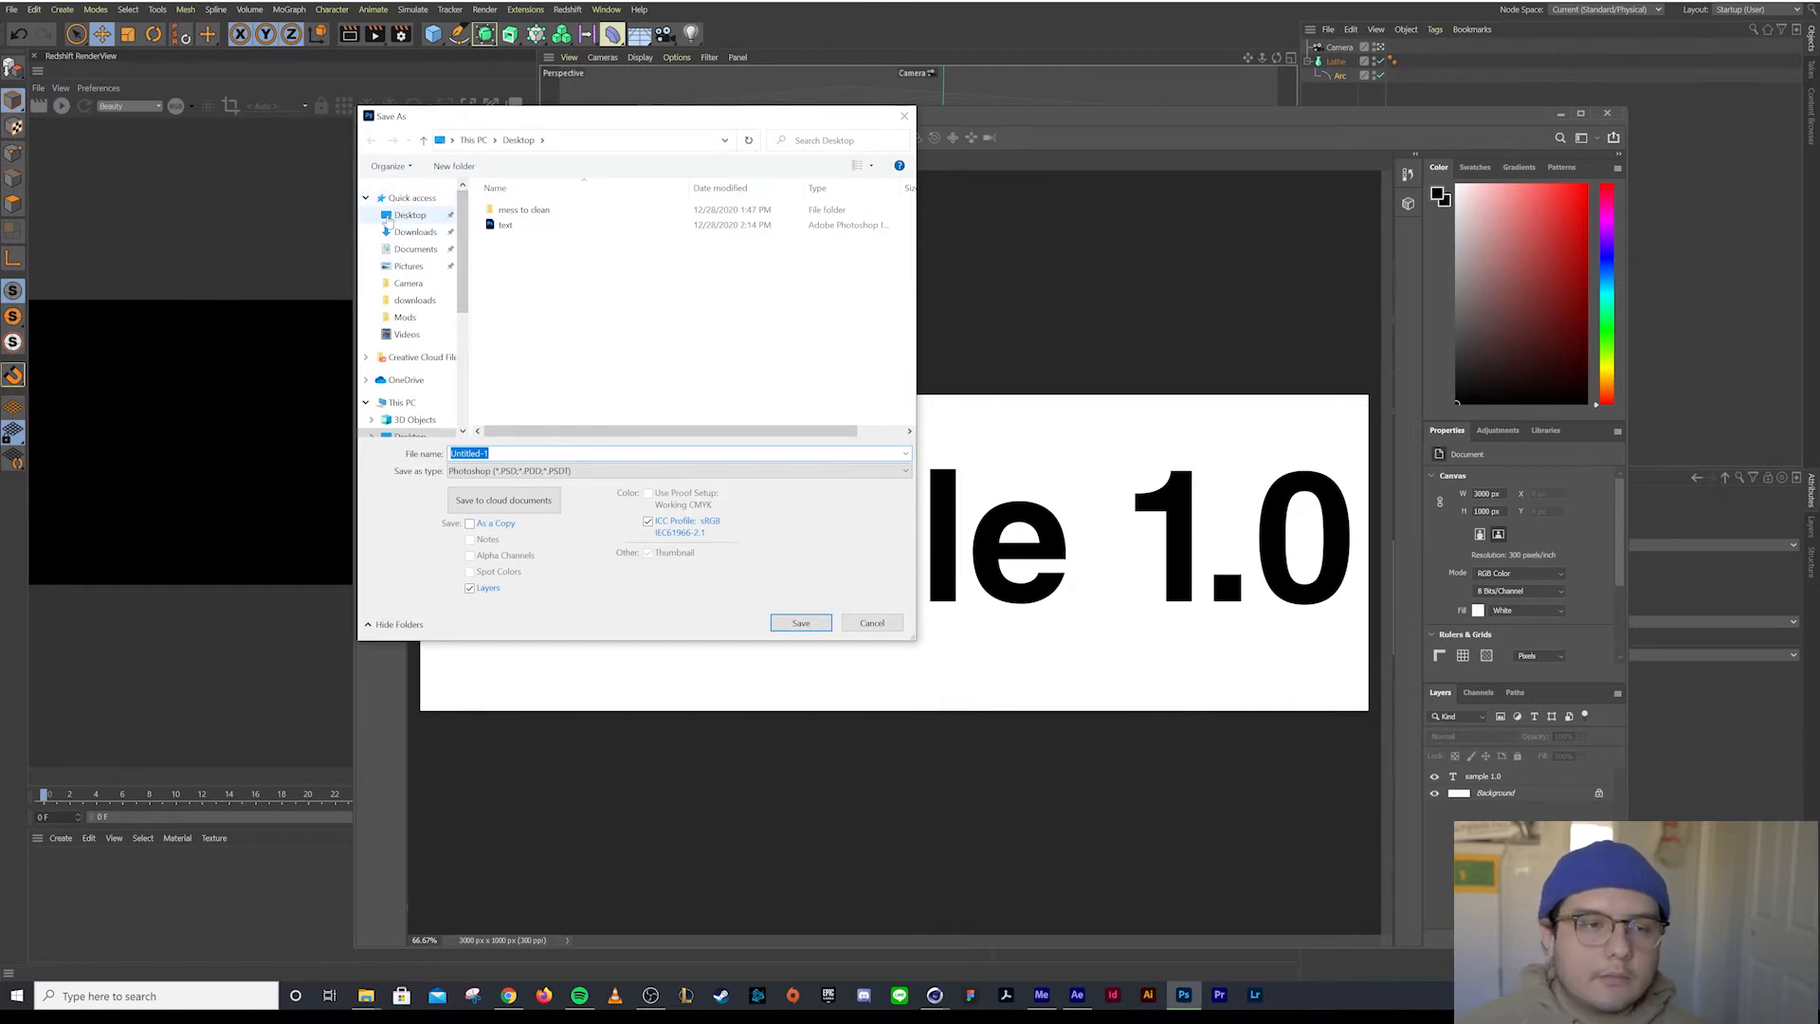
{"action": "left_click", "coordinate": [388, 220]}
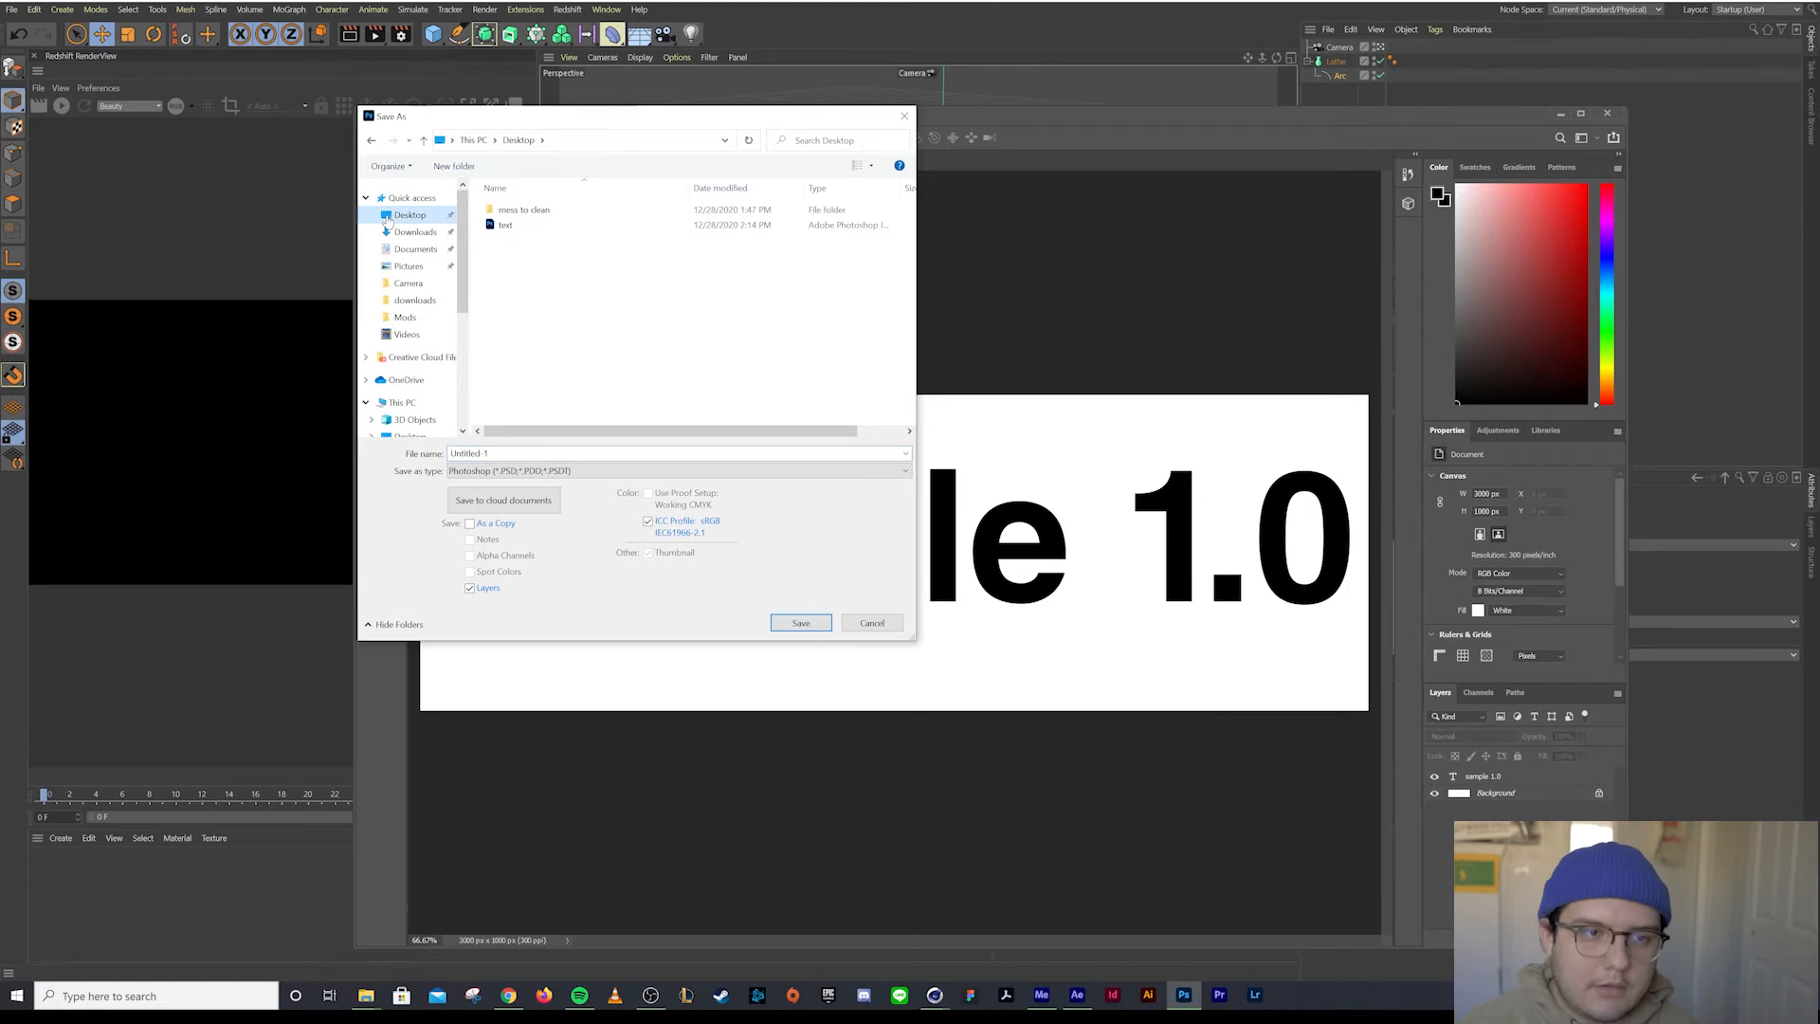
{"action": "left_click_drag", "start_coordinate": [492, 454], "coordinate": [383, 425]}
{"action": "type", "text": "smaple2.0"}
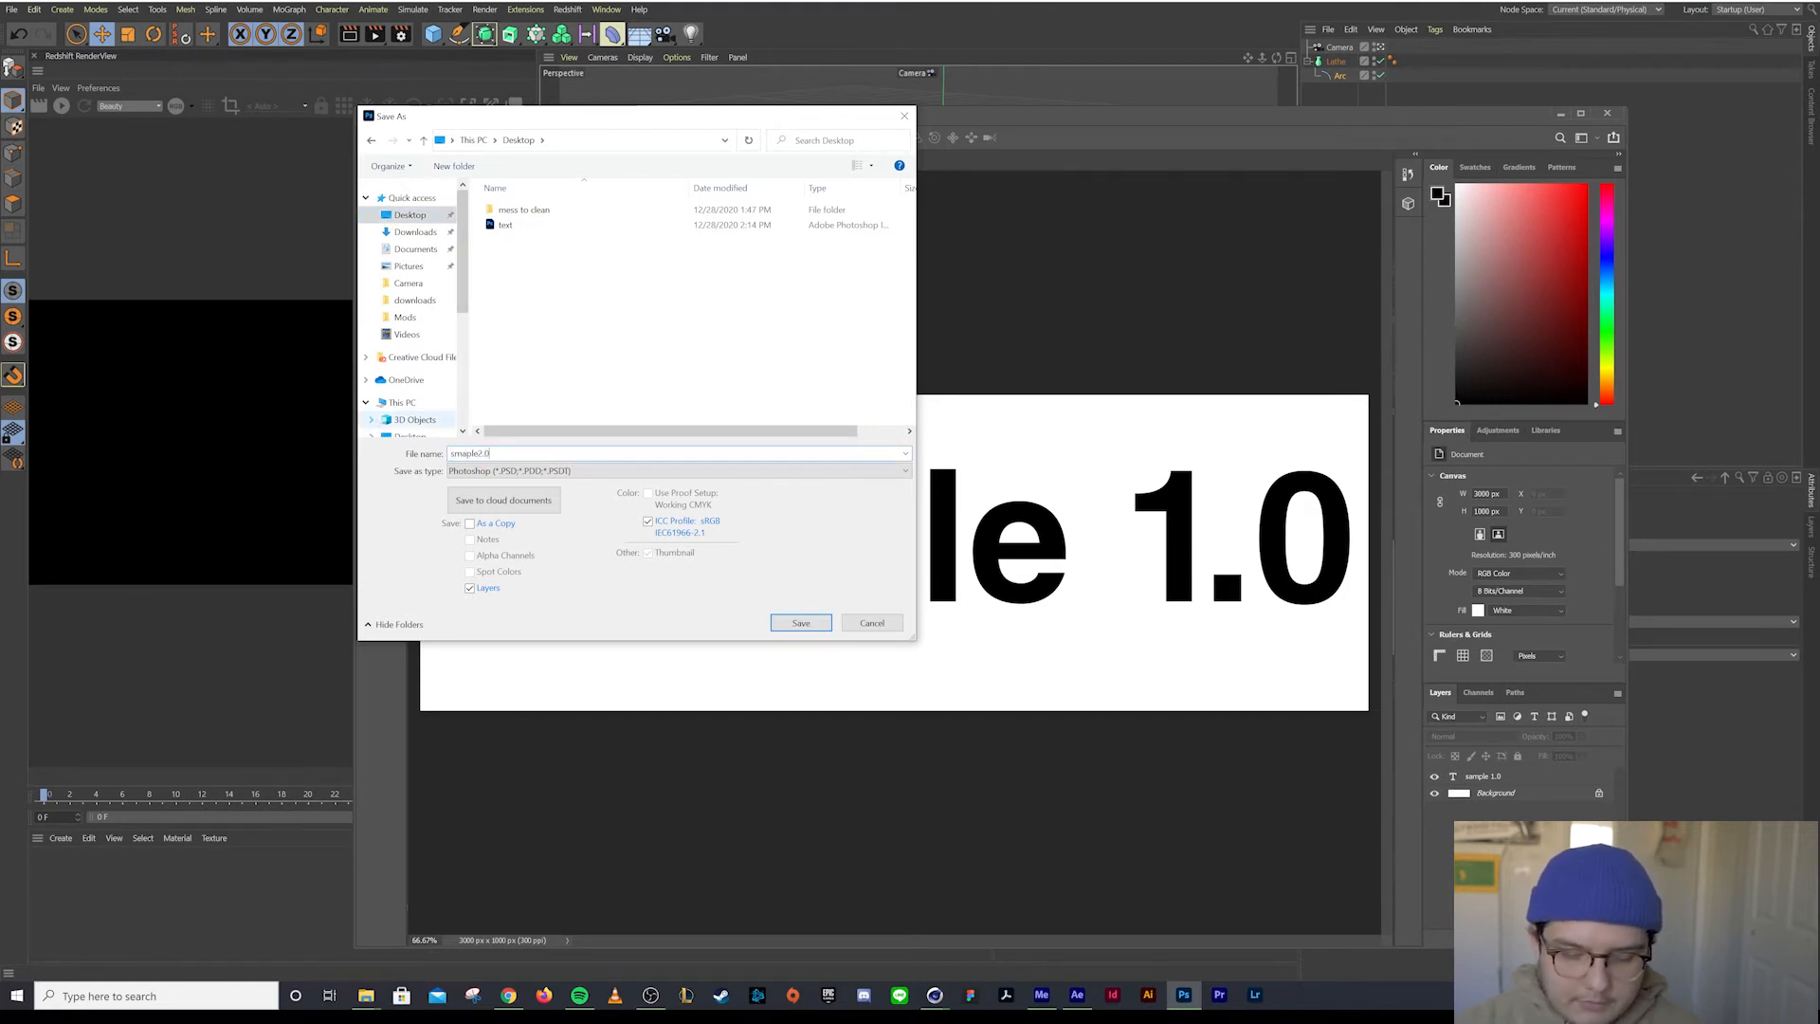
{"action": "key", "text": "Return"}
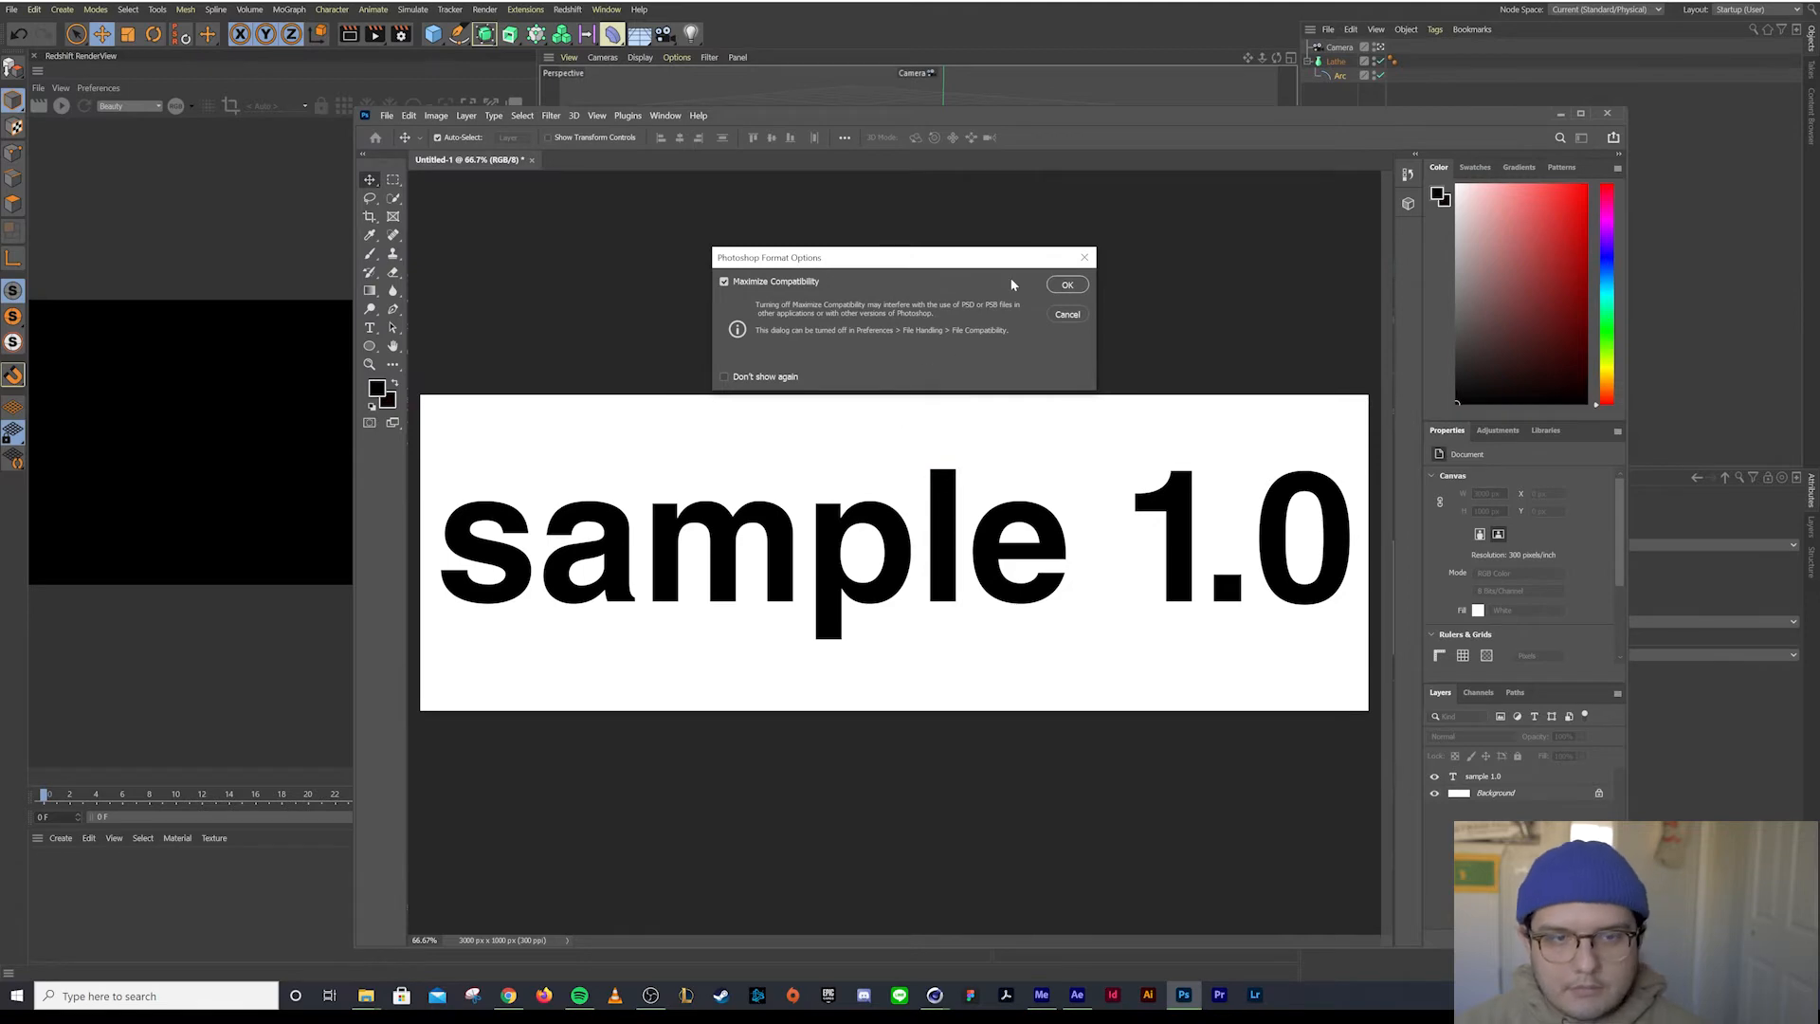
{"action": "left_click", "coordinate": [1067, 285]}
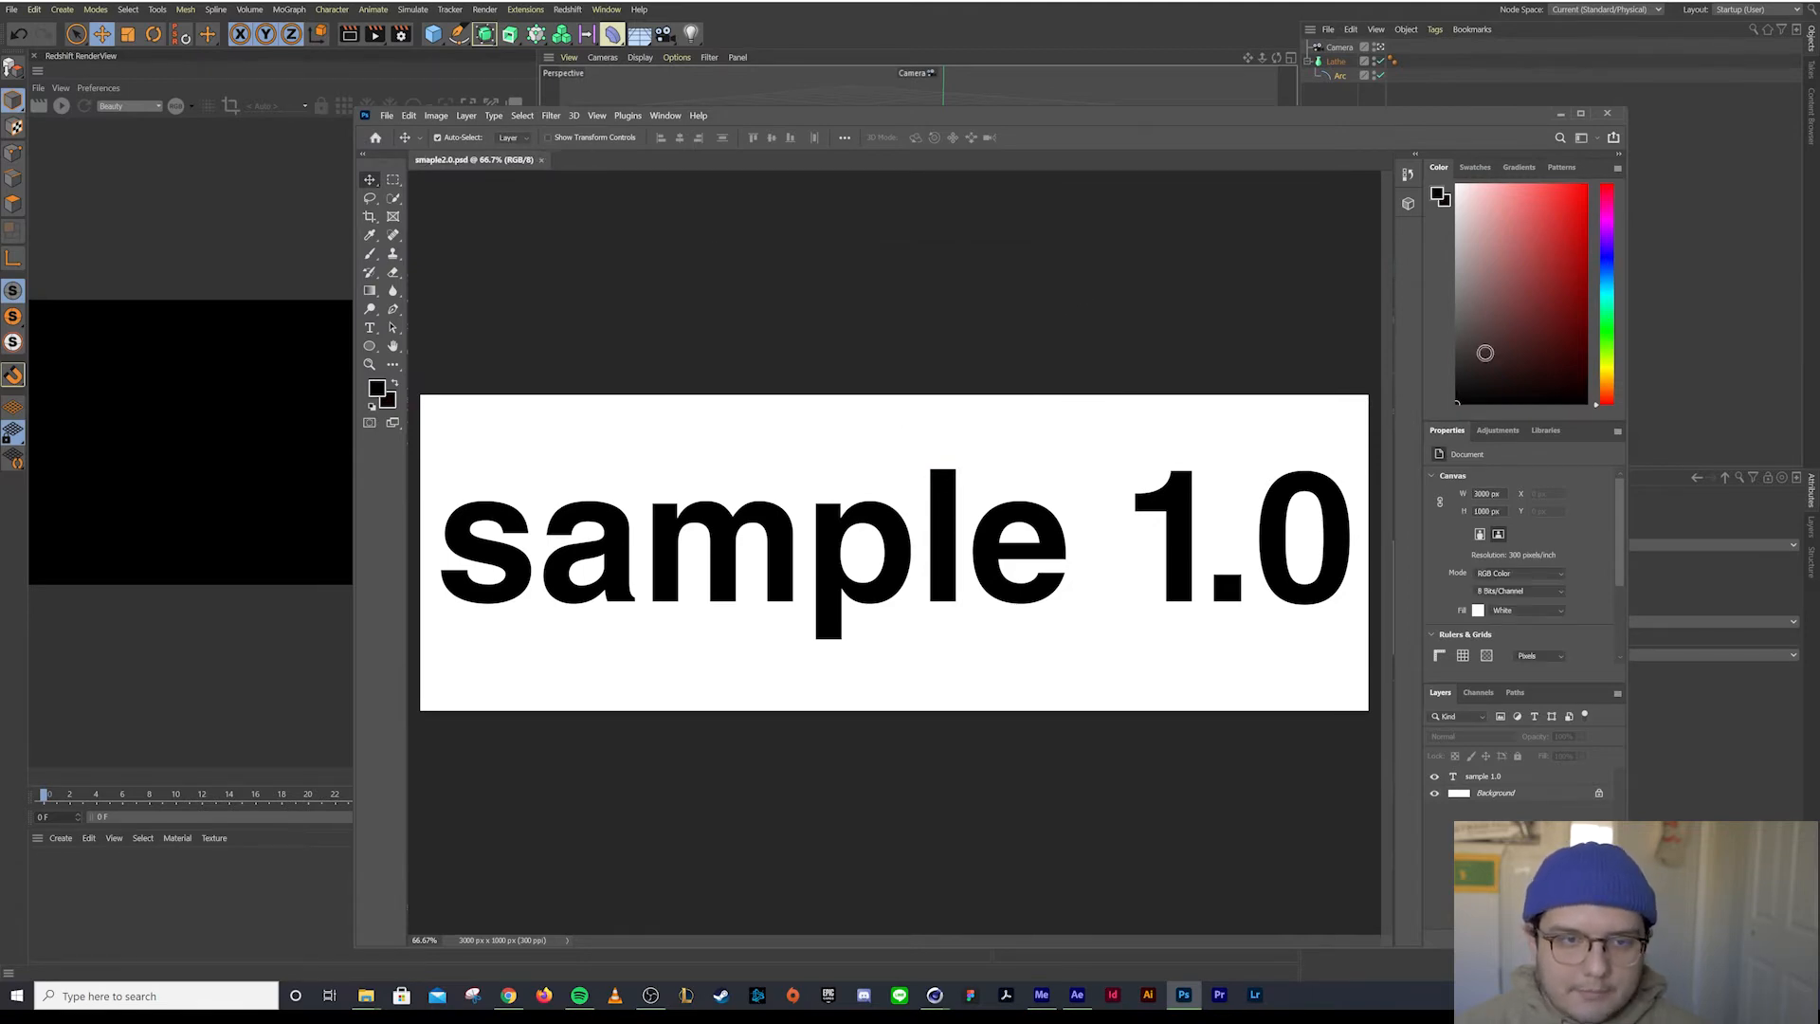
Return to Cinema 4D and create two new default materials
{"action": "left_click", "coordinate": [1565, 115]}
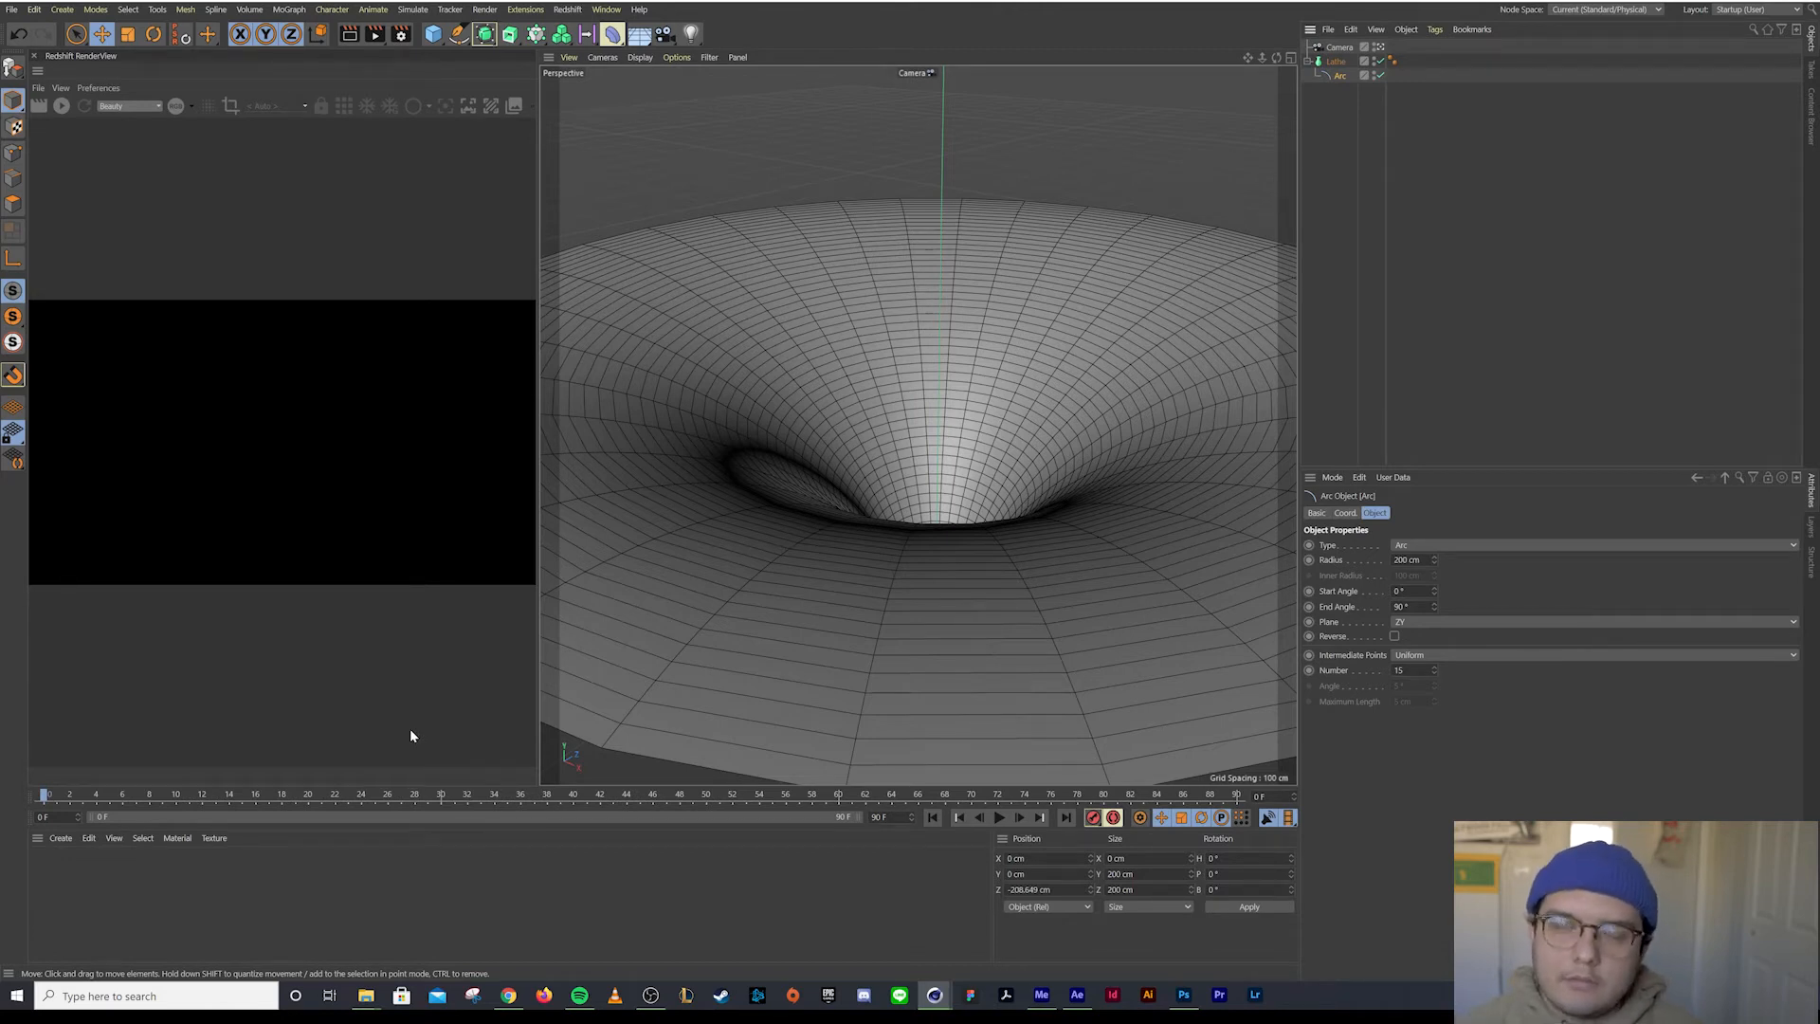
{"action": "left_click", "coordinate": [66, 841]}
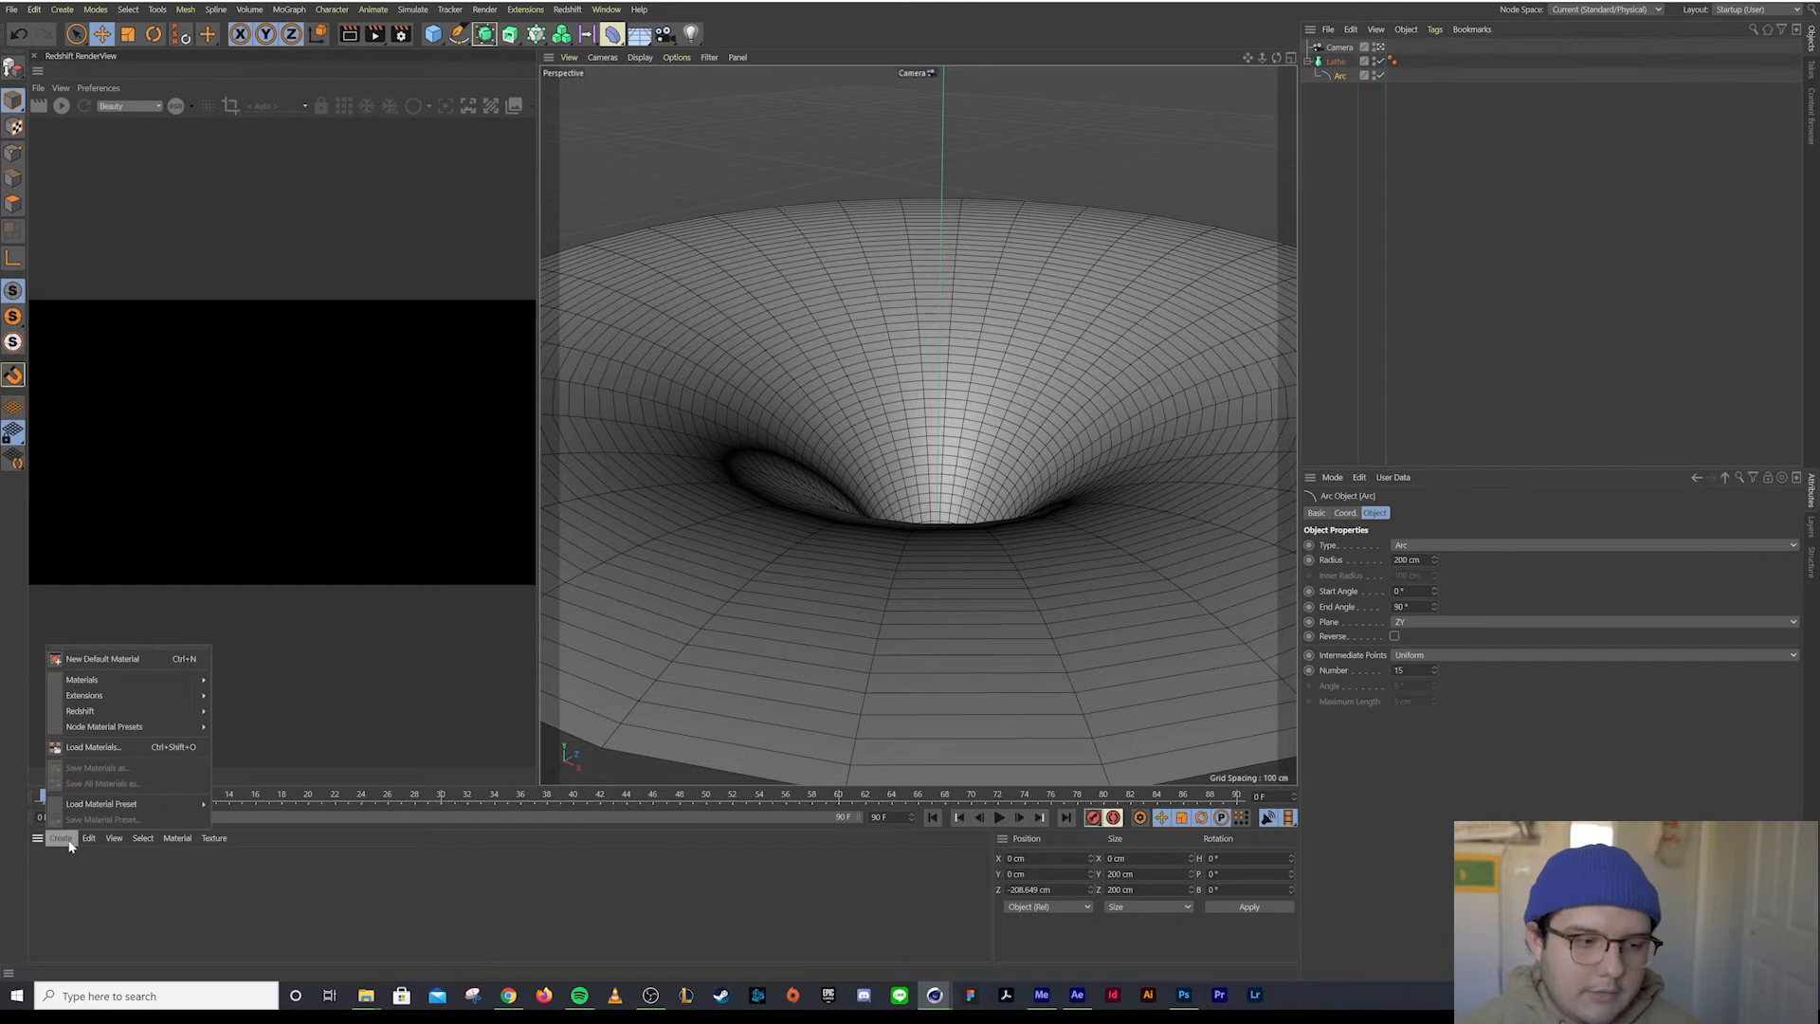
{"action": "left_click", "coordinate": [107, 661]}
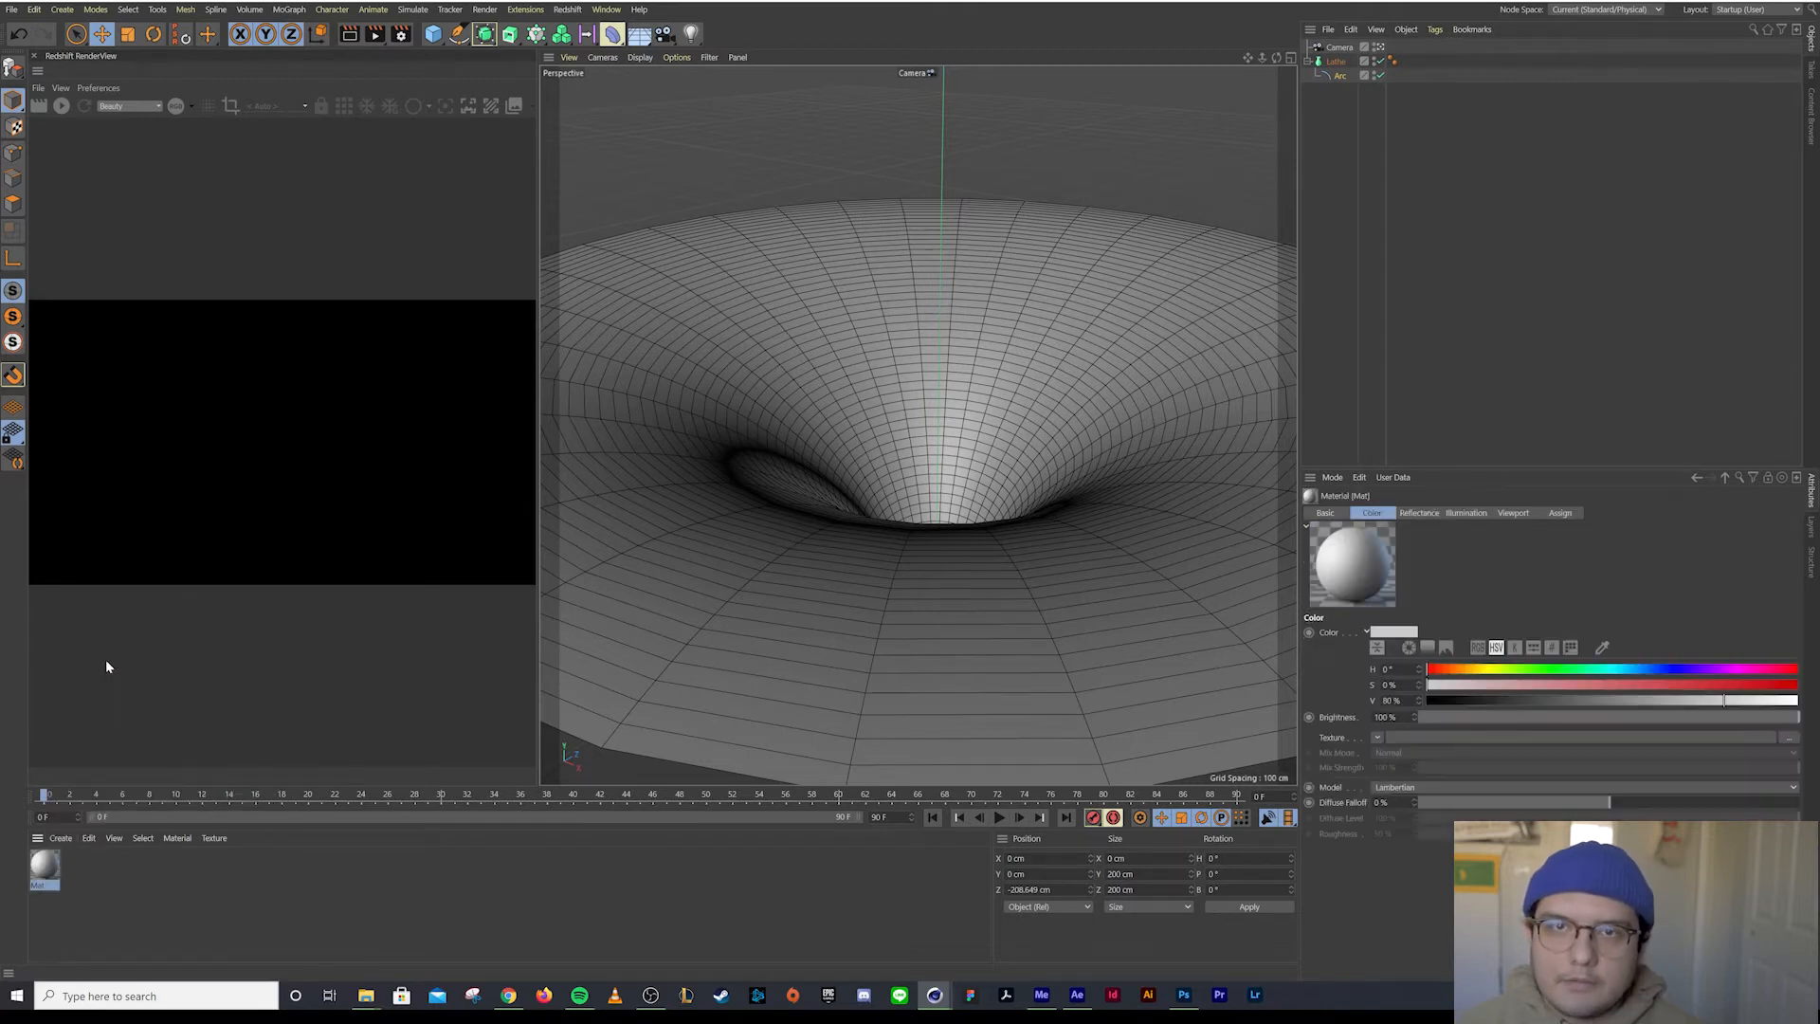
{"action": "double_click", "coordinate": [78, 872]}
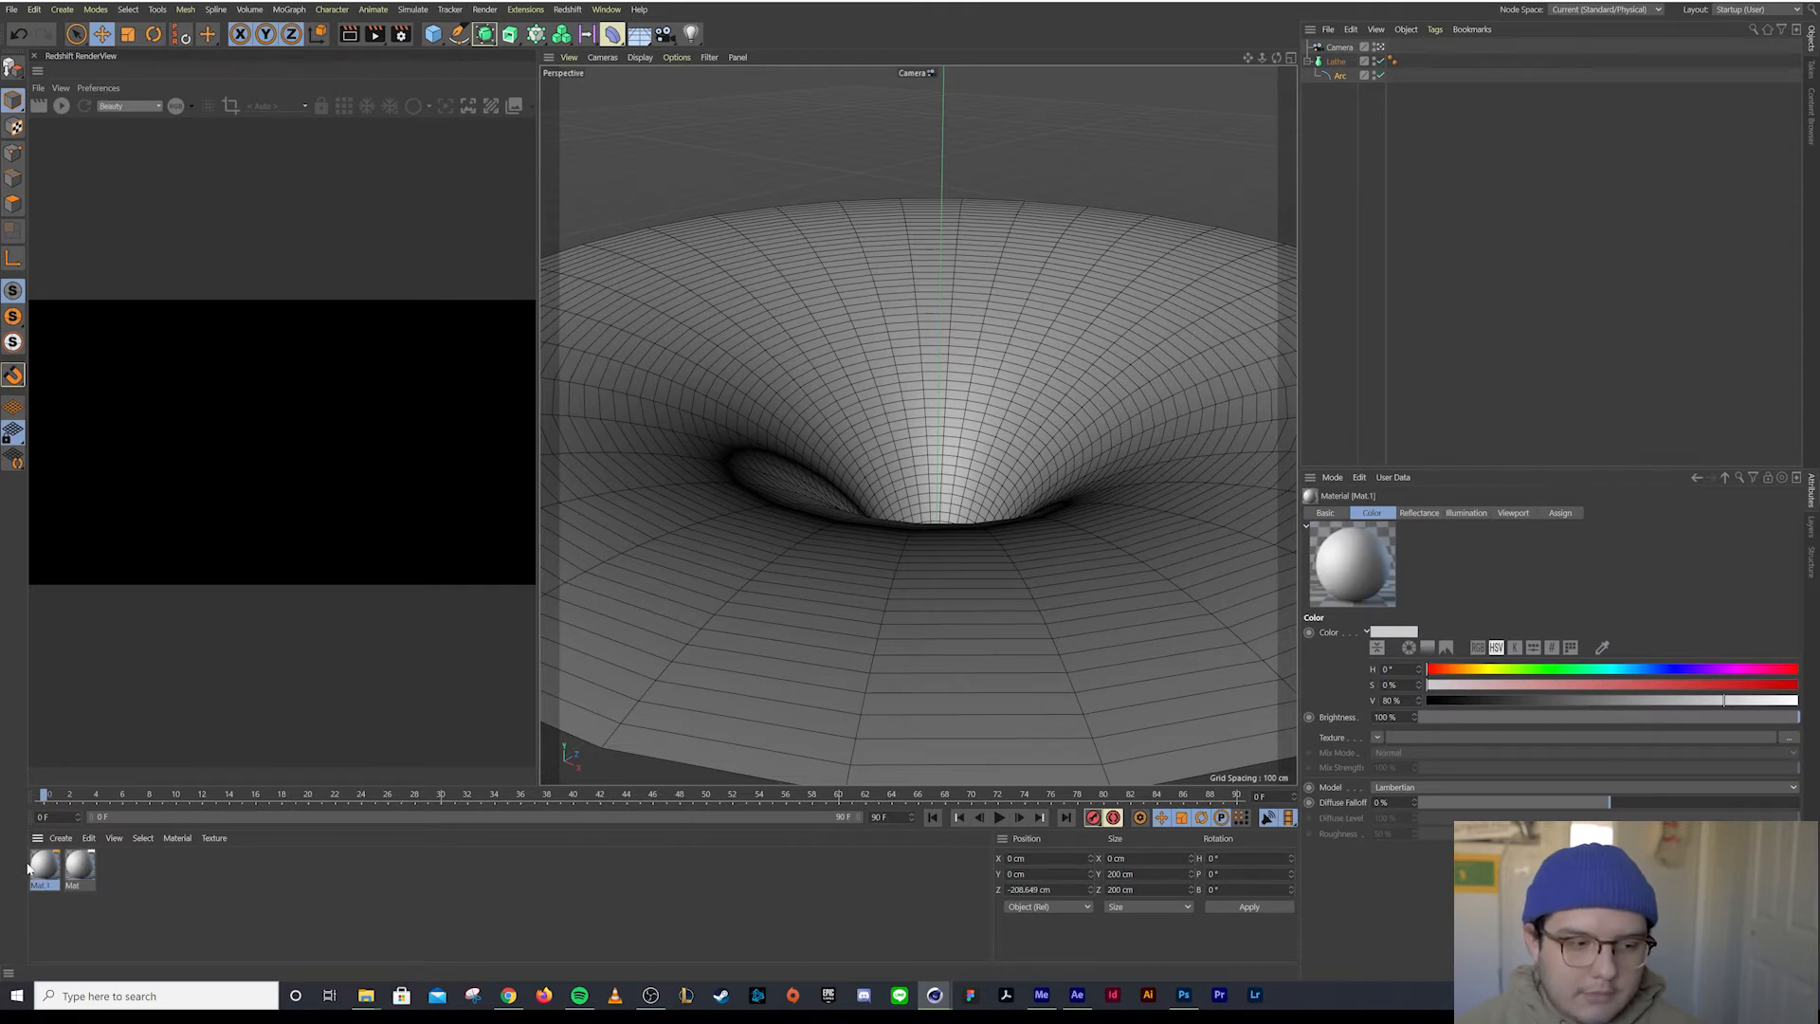
In the material Mat, disable the Color and Reflectance channels and enable Luminance
{"action": "left_click", "coordinate": [107, 875]}
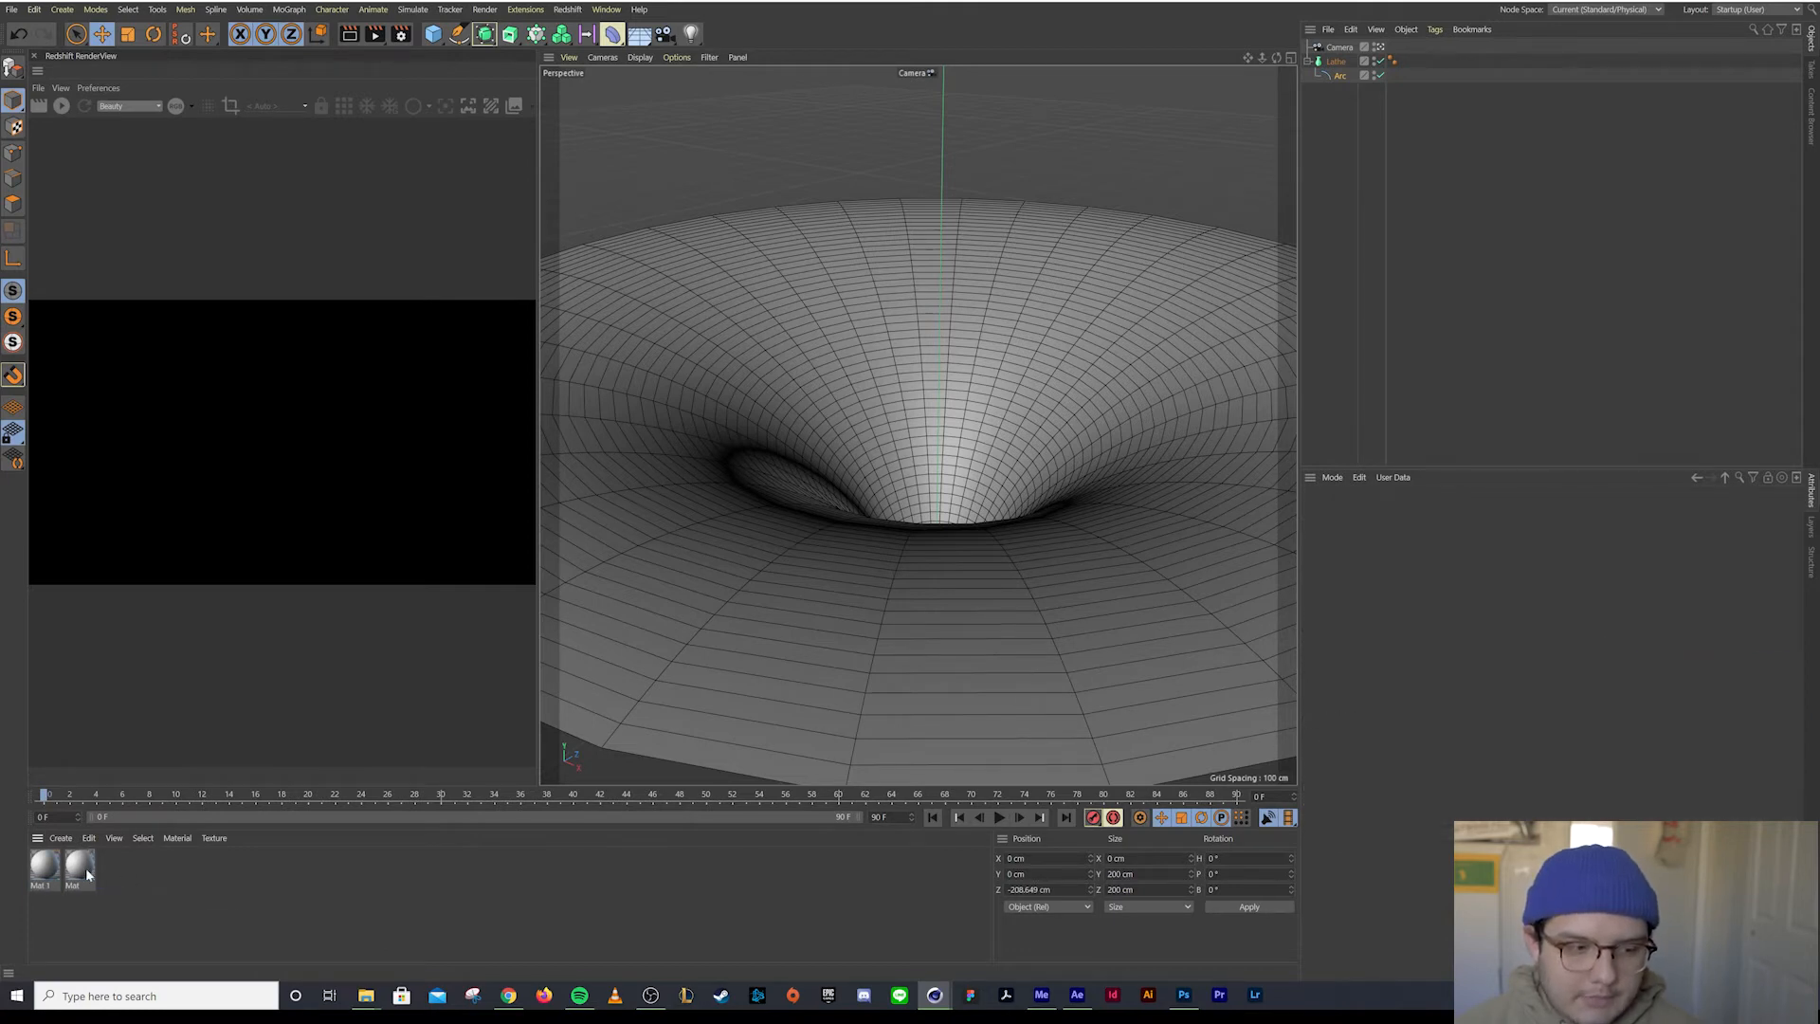
{"action": "double_click", "coordinate": [87, 874]}
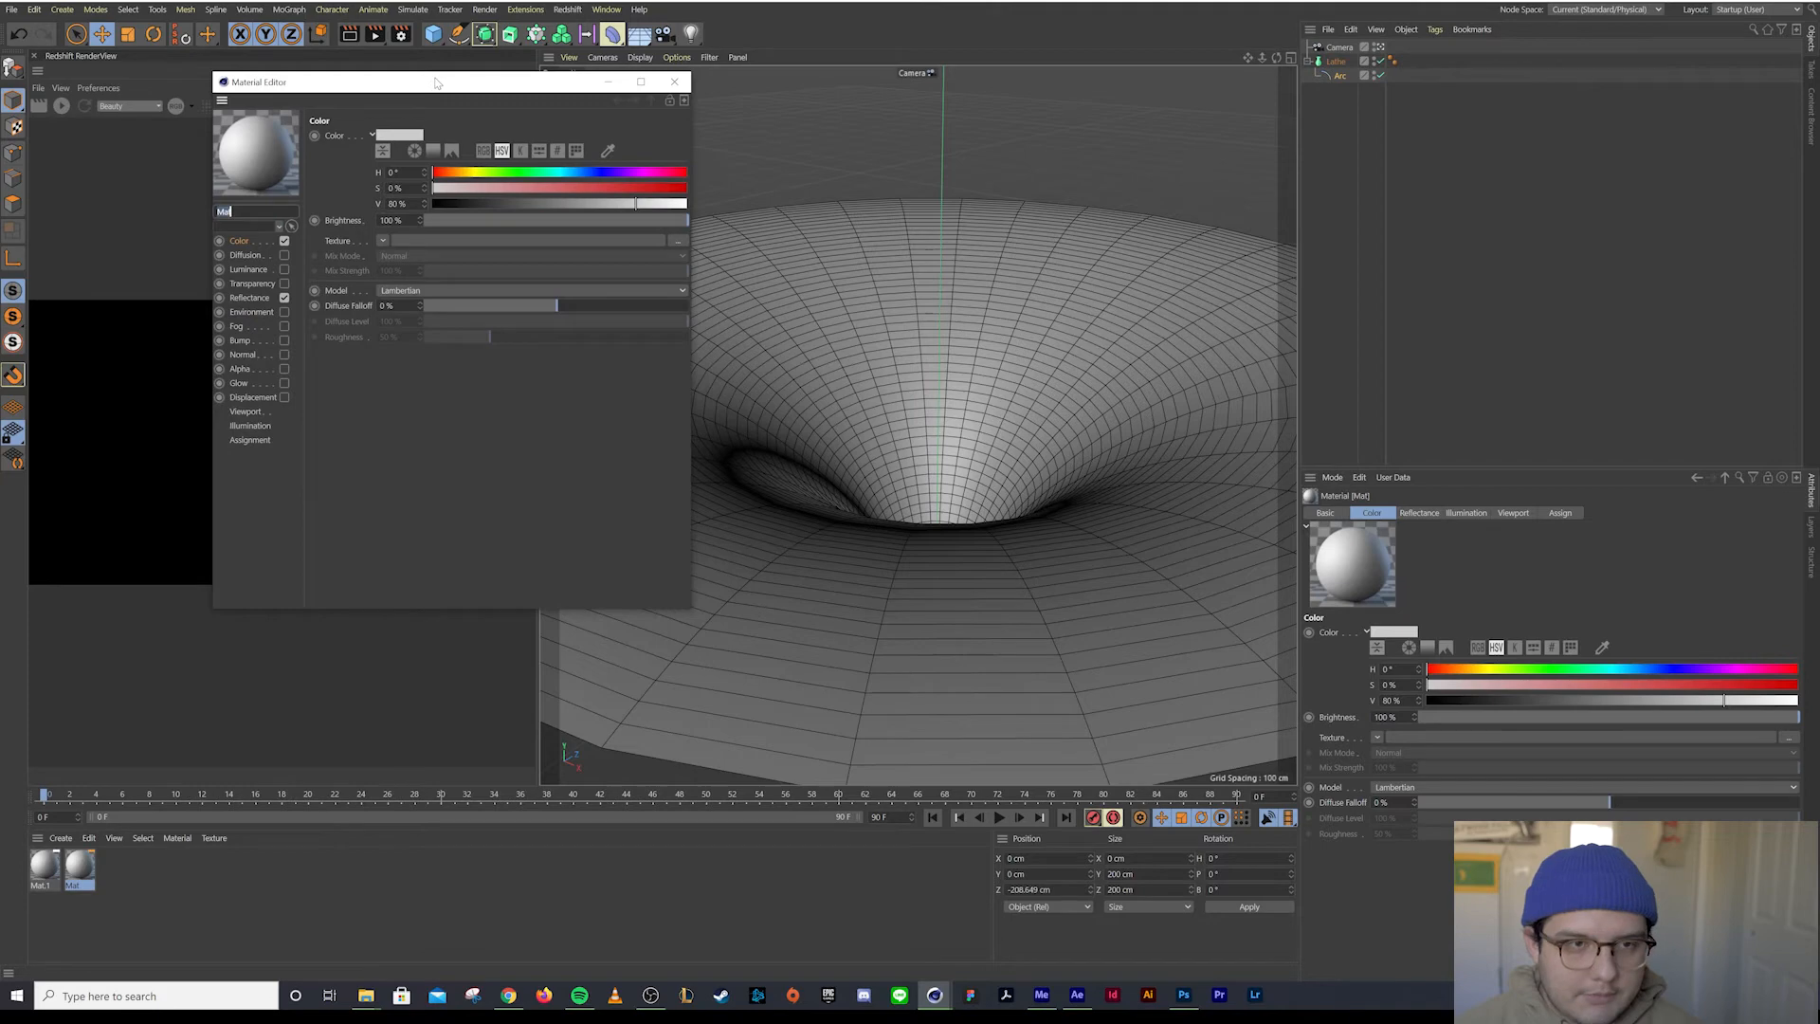
{"action": "left_click_drag", "start_coordinate": [435, 83], "coordinate": [828, 114]}
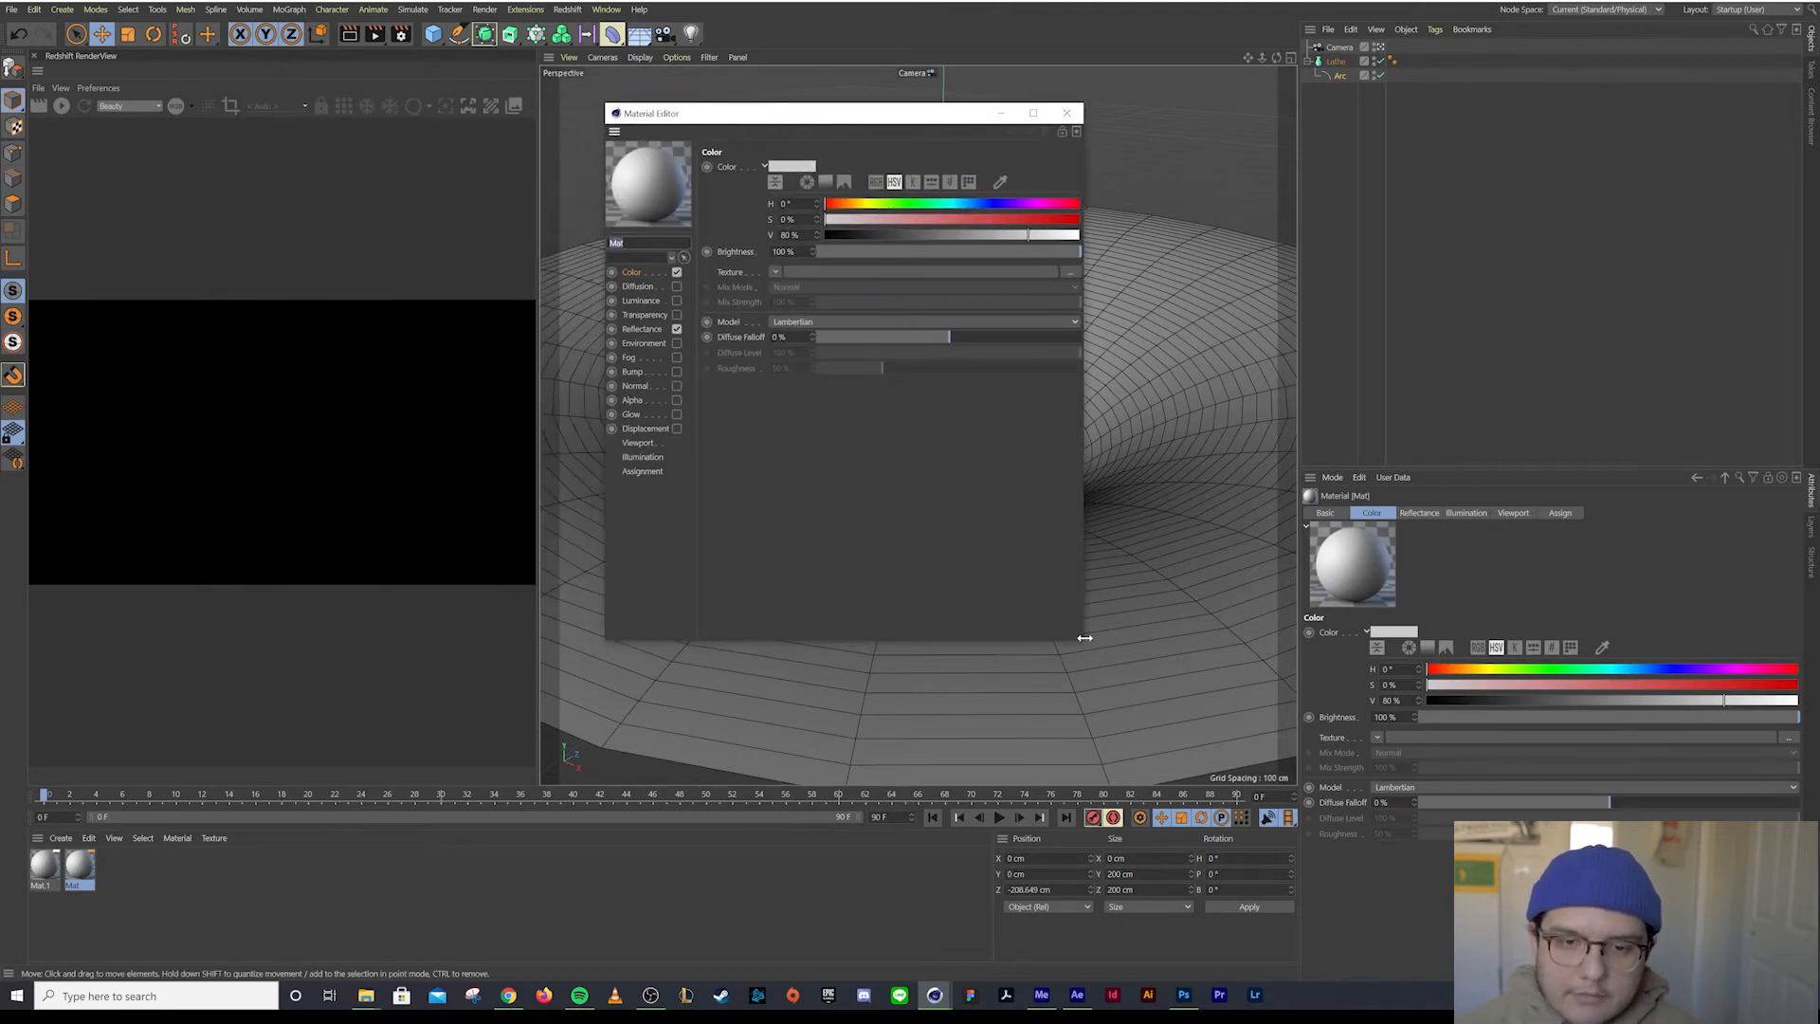
{"action": "left_click_drag", "start_coordinate": [1084, 638], "coordinate": [1450, 638]}
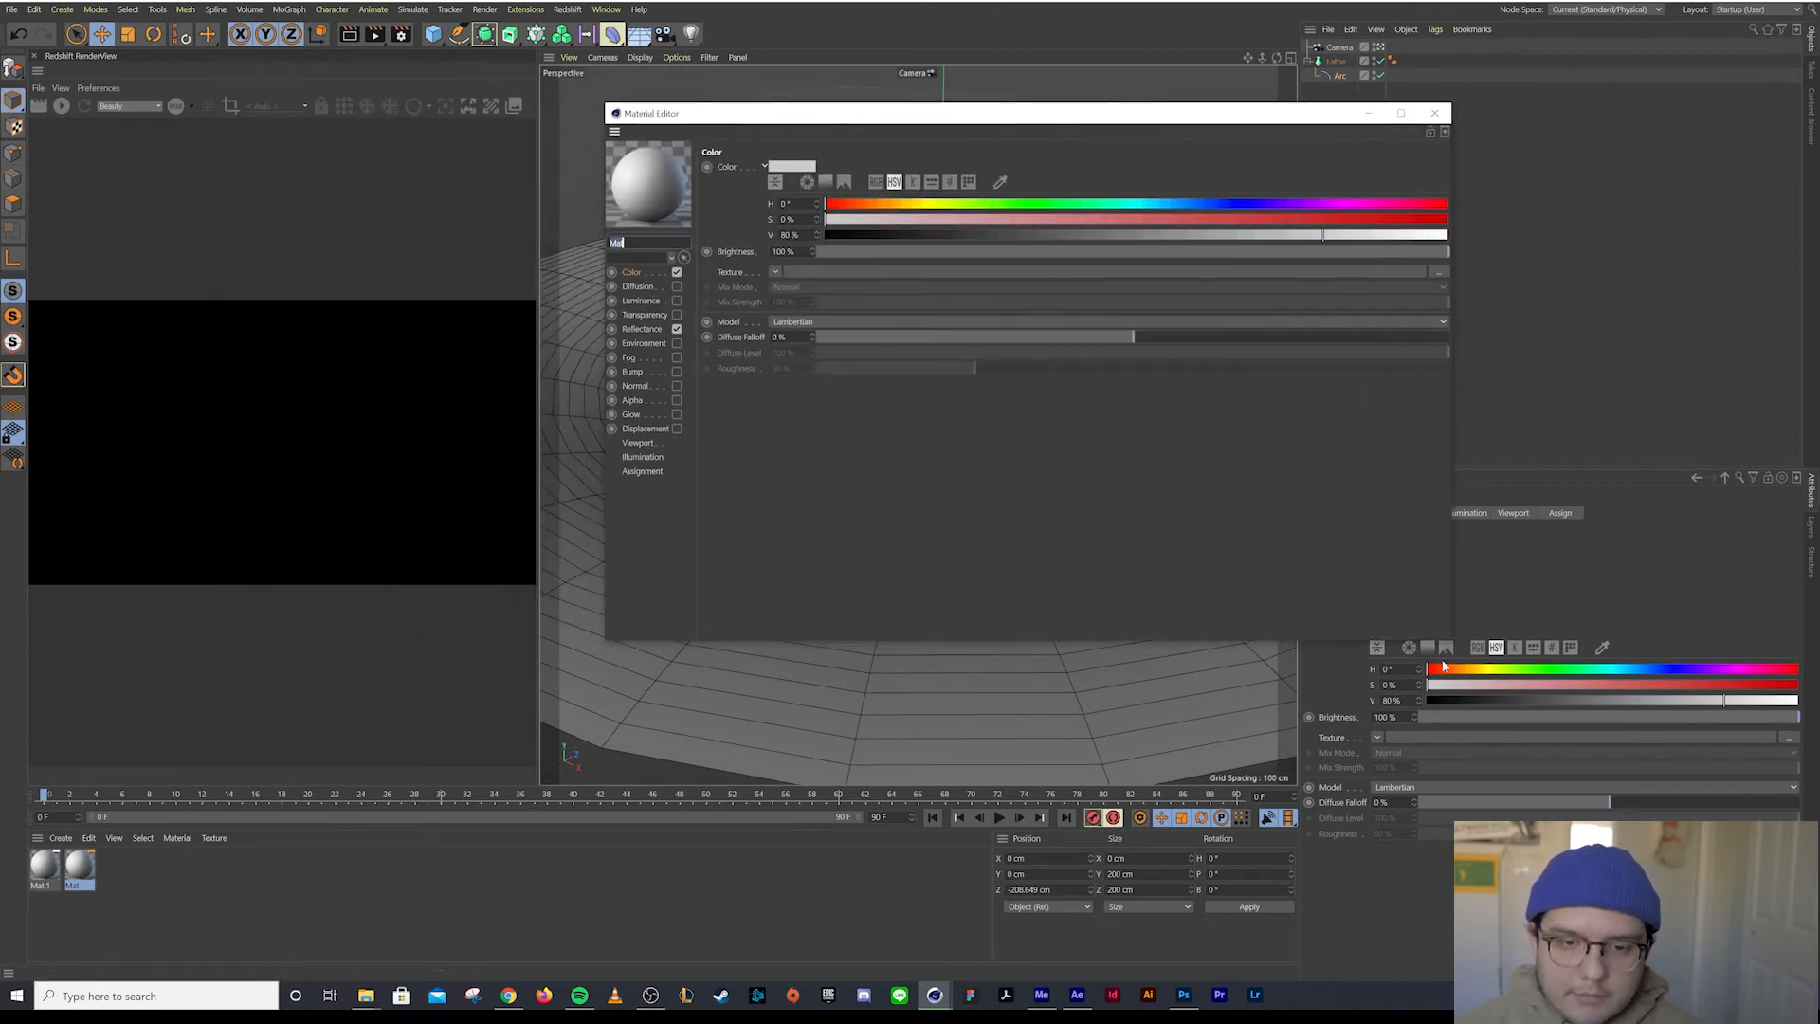
{"action": "left_click", "coordinate": [670, 332]}
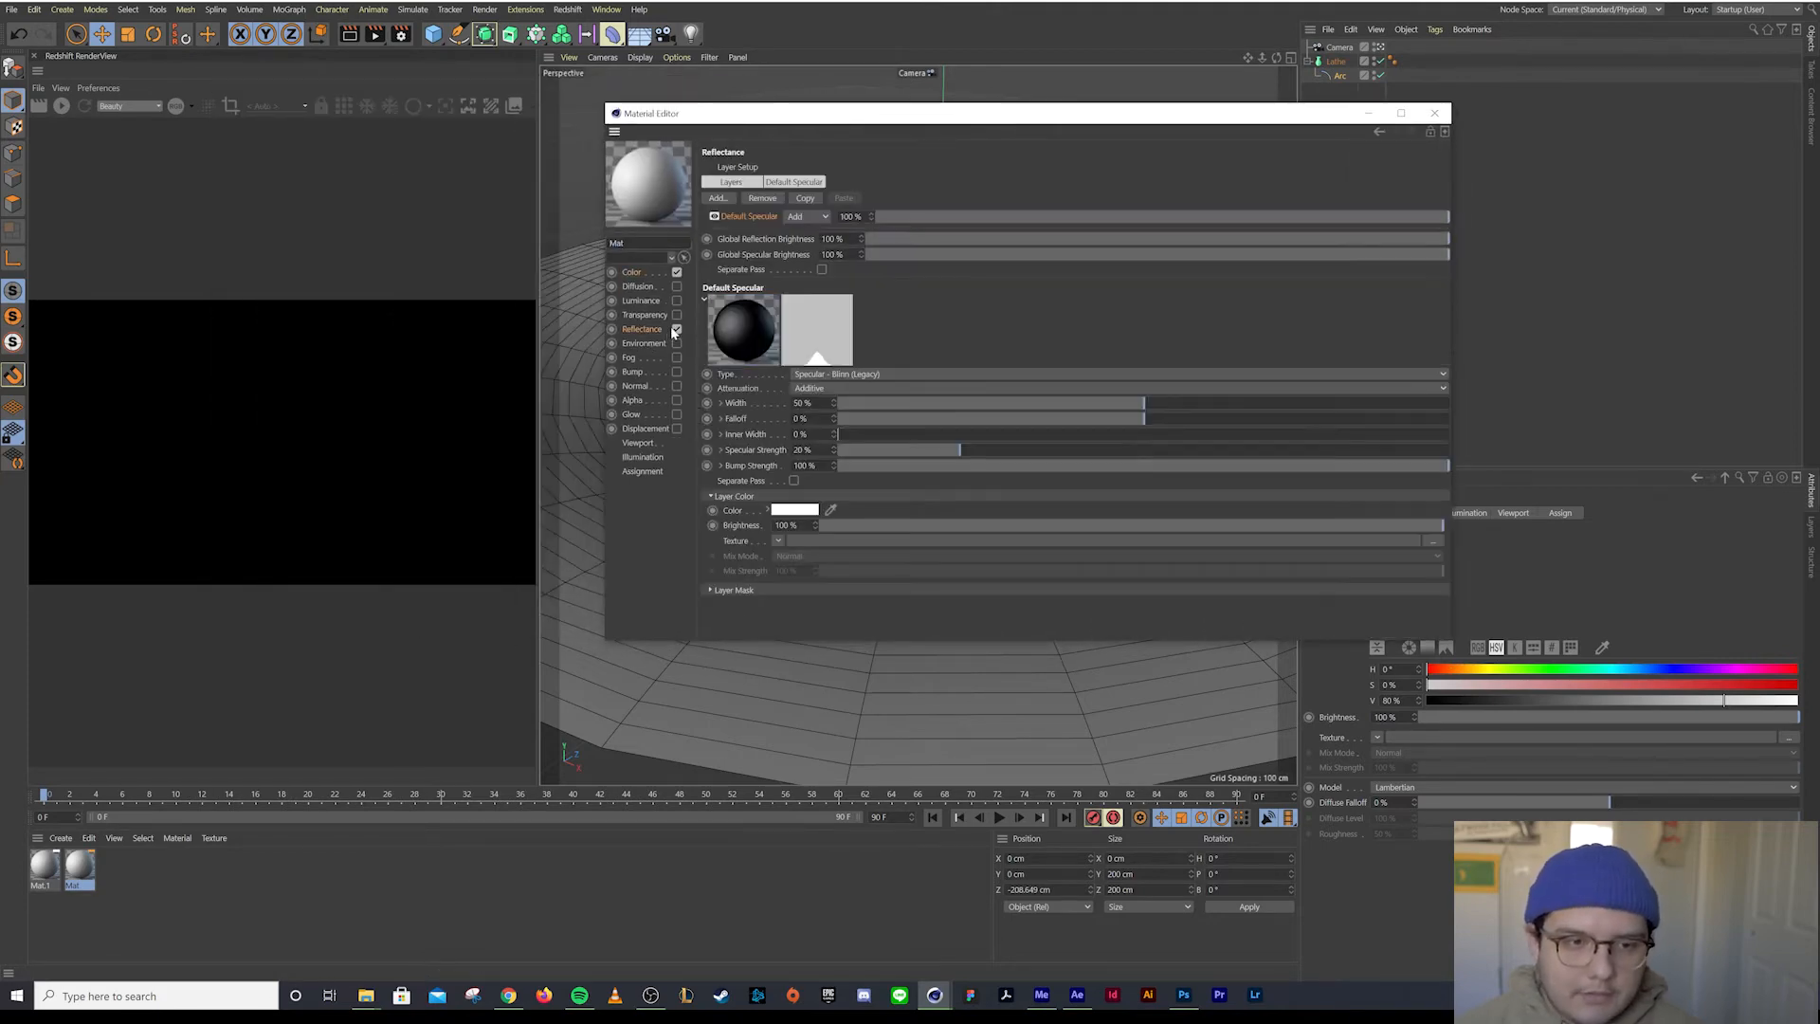
{"action": "left_click", "coordinate": [676, 273]}
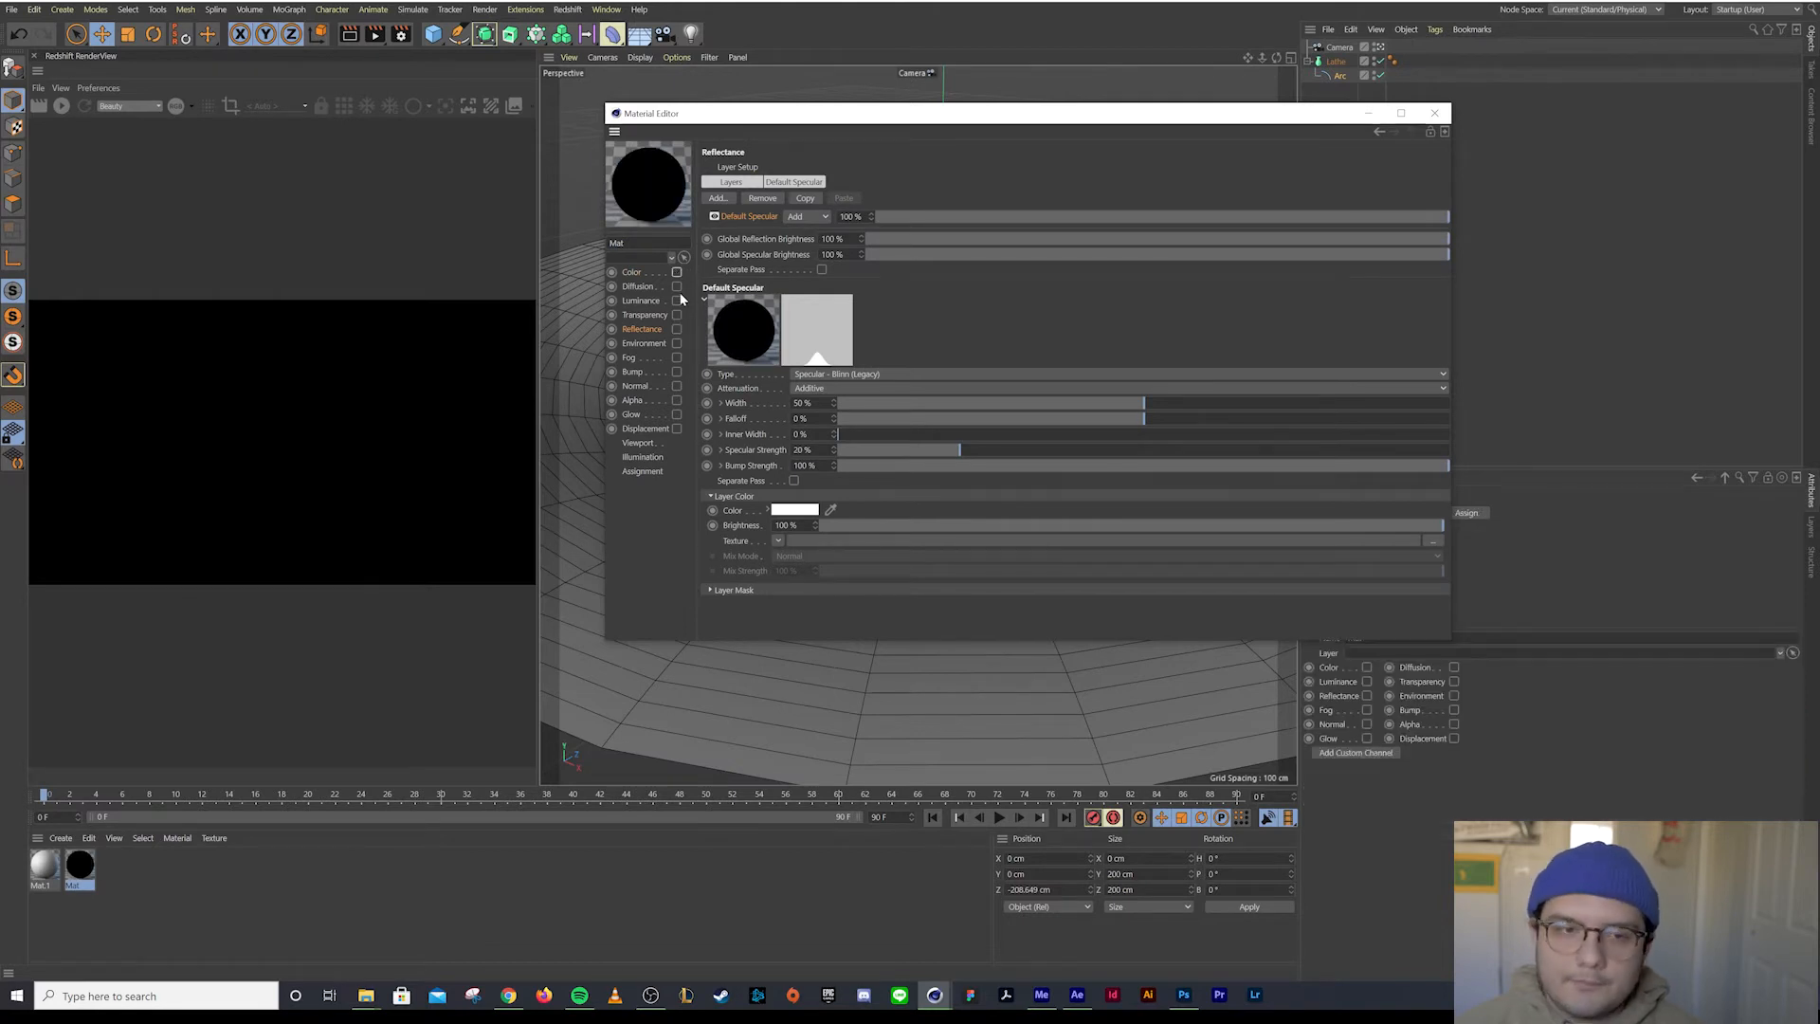
{"action": "left_click", "coordinate": [676, 300]}
{"action": "left_click", "coordinate": [649, 300]}
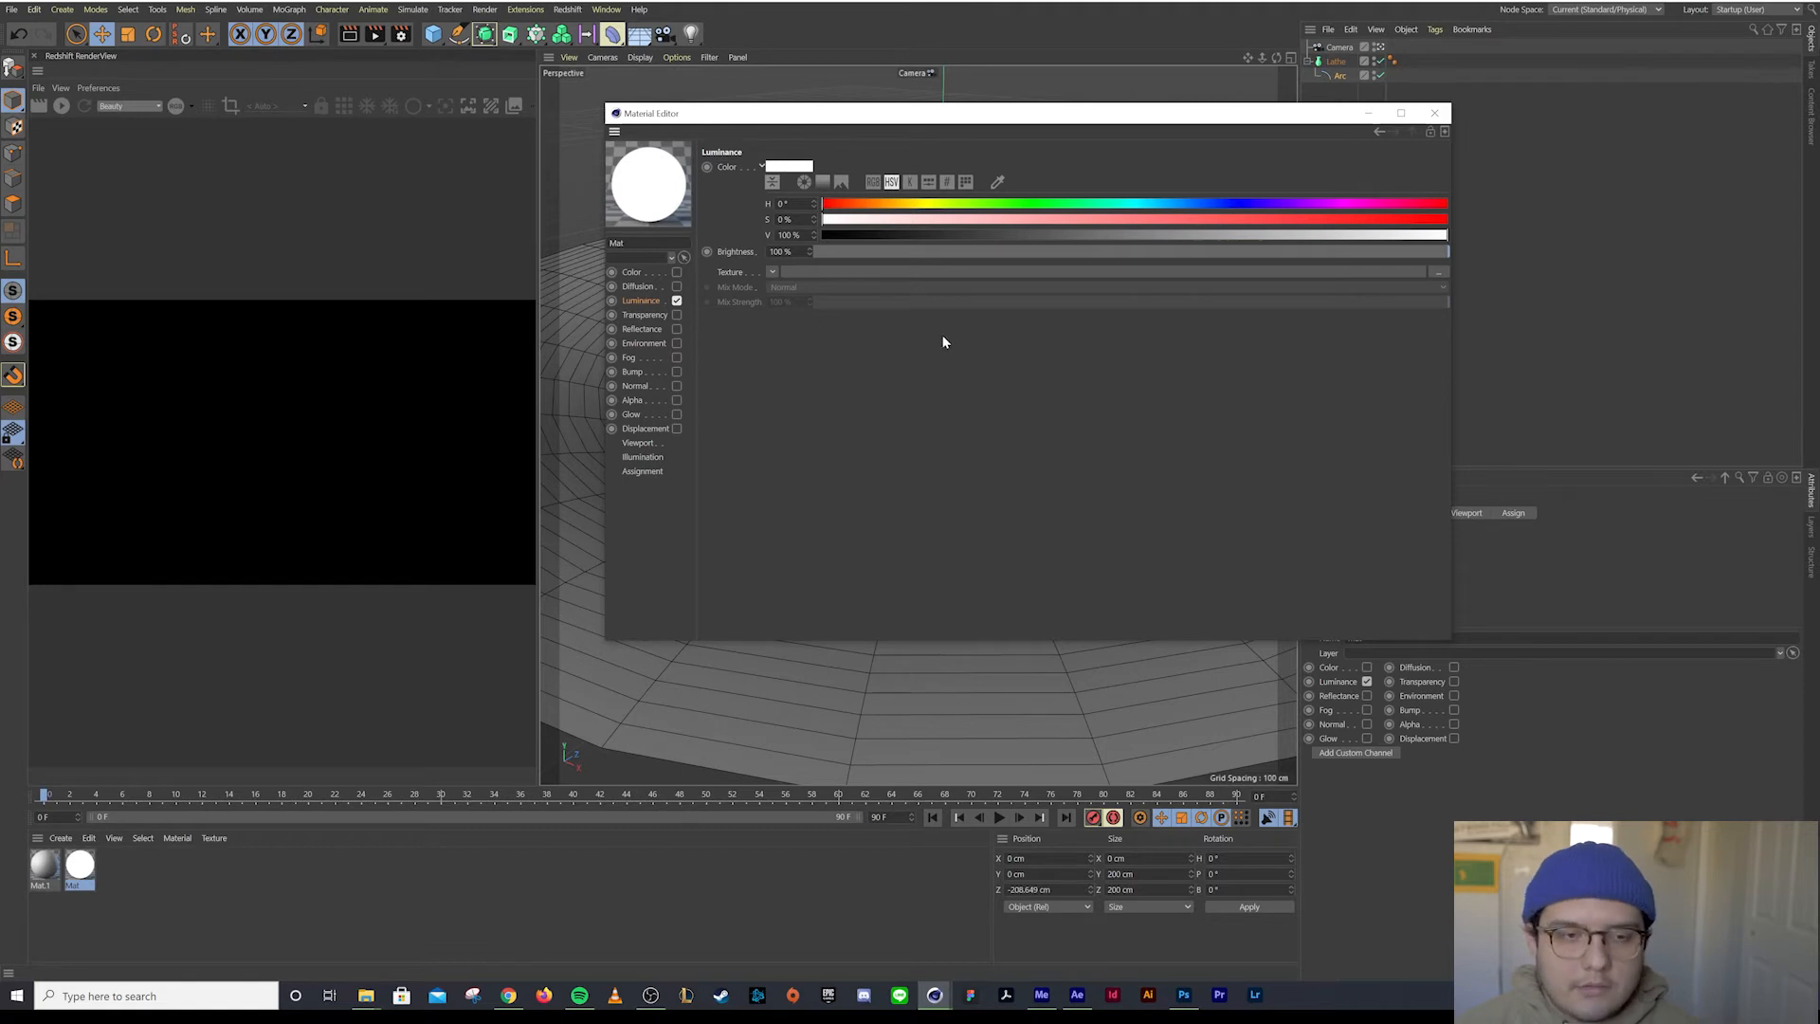
Load the smaple2.0 Photoshop file as Mat's Luminance texture and close the material editor
{"action": "left_click", "coordinate": [1439, 274]}
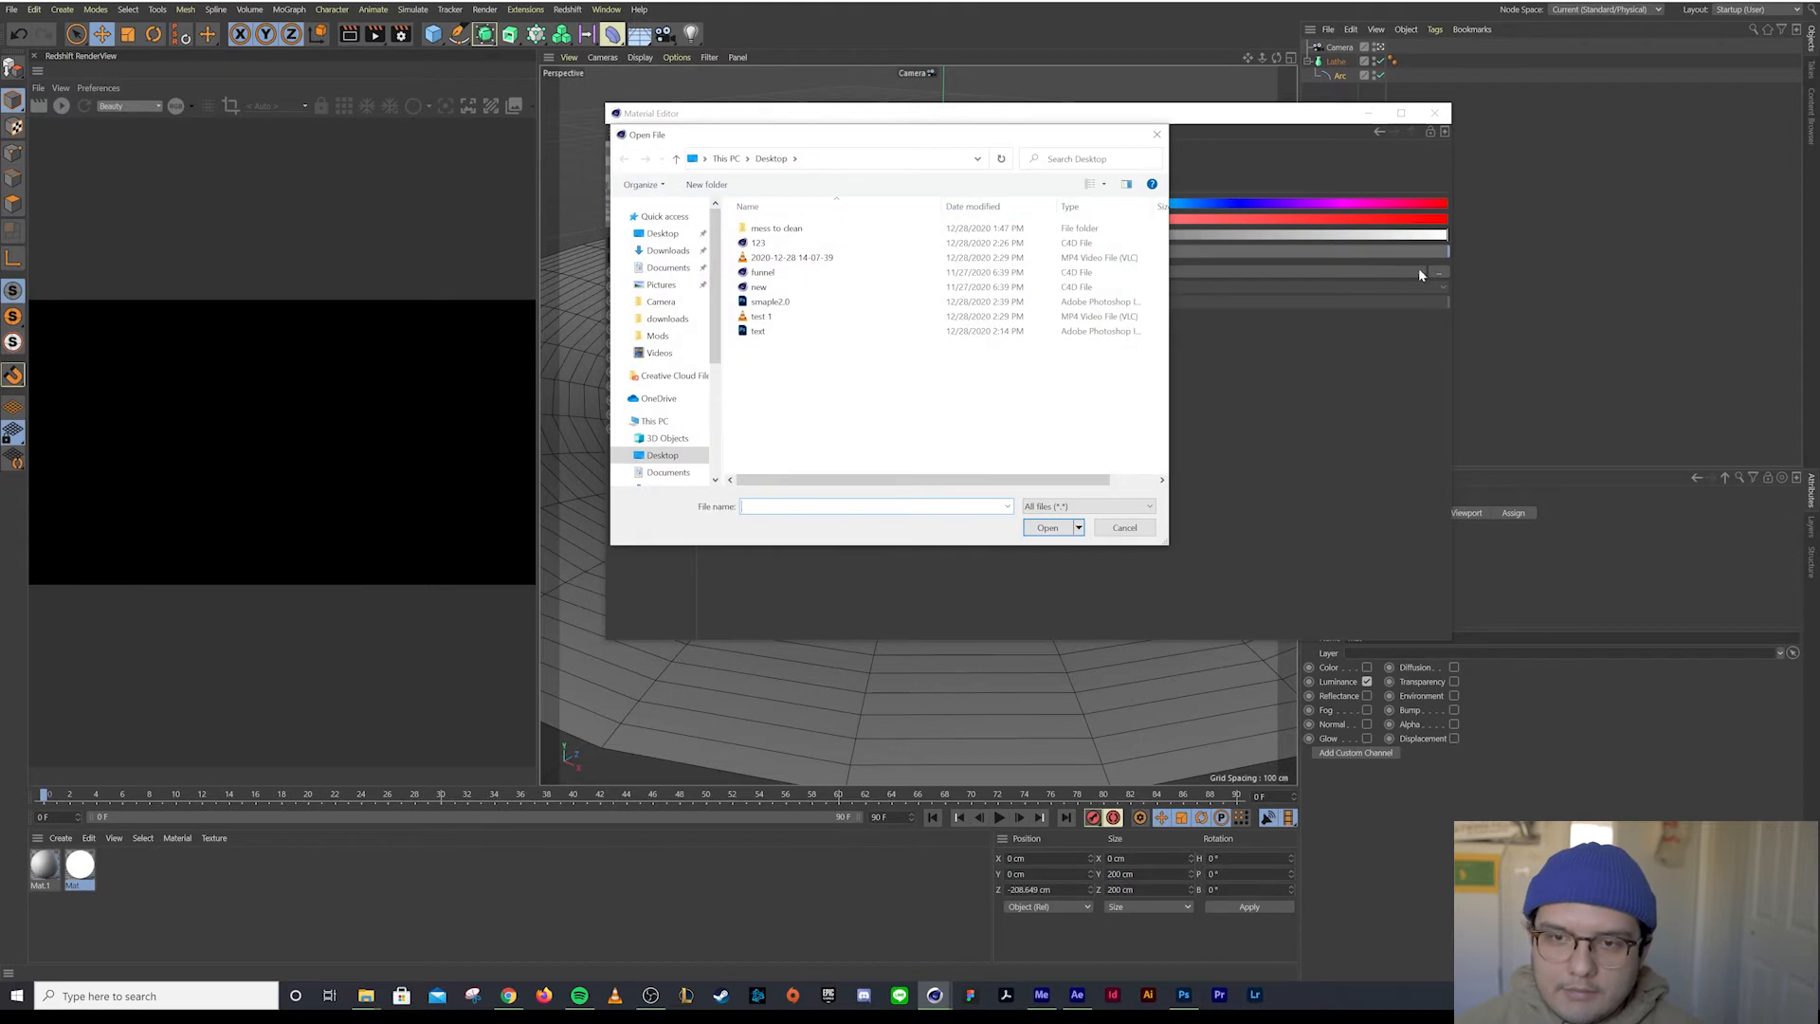
{"action": "left_click", "coordinate": [771, 301]}
{"action": "left_click", "coordinate": [1047, 527]}
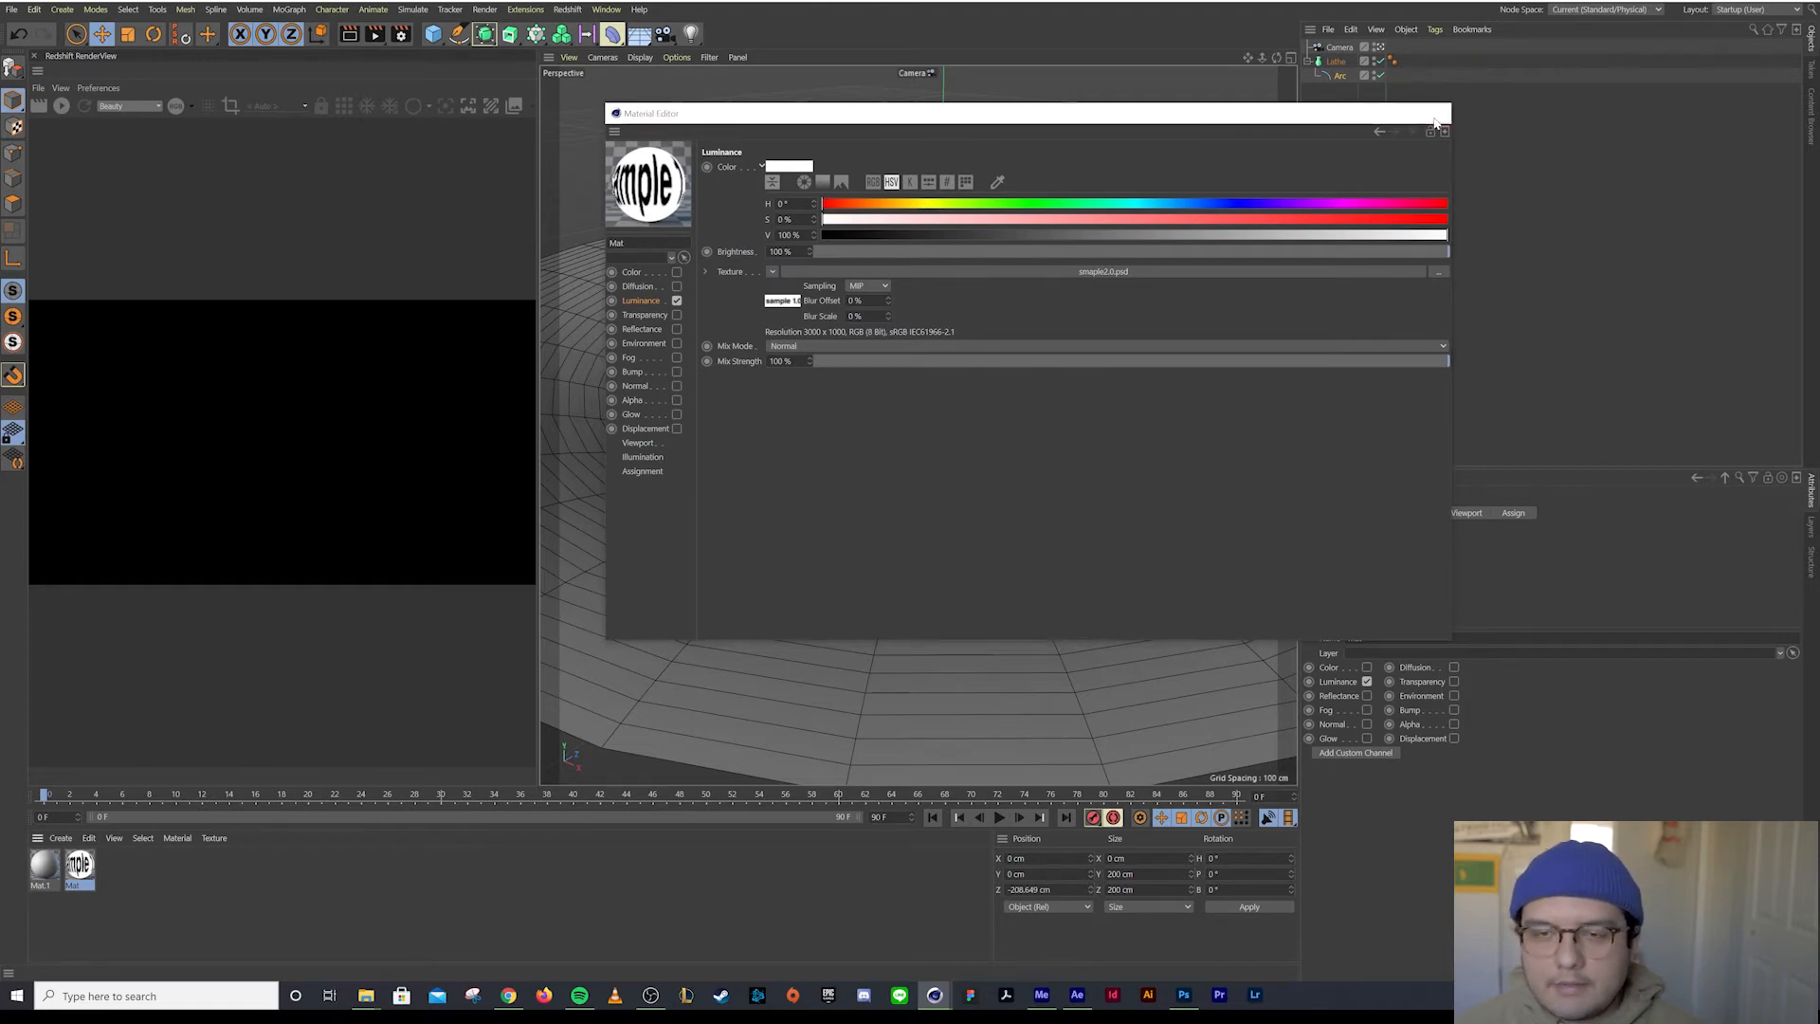
{"action": "left_click", "coordinate": [1434, 114]}
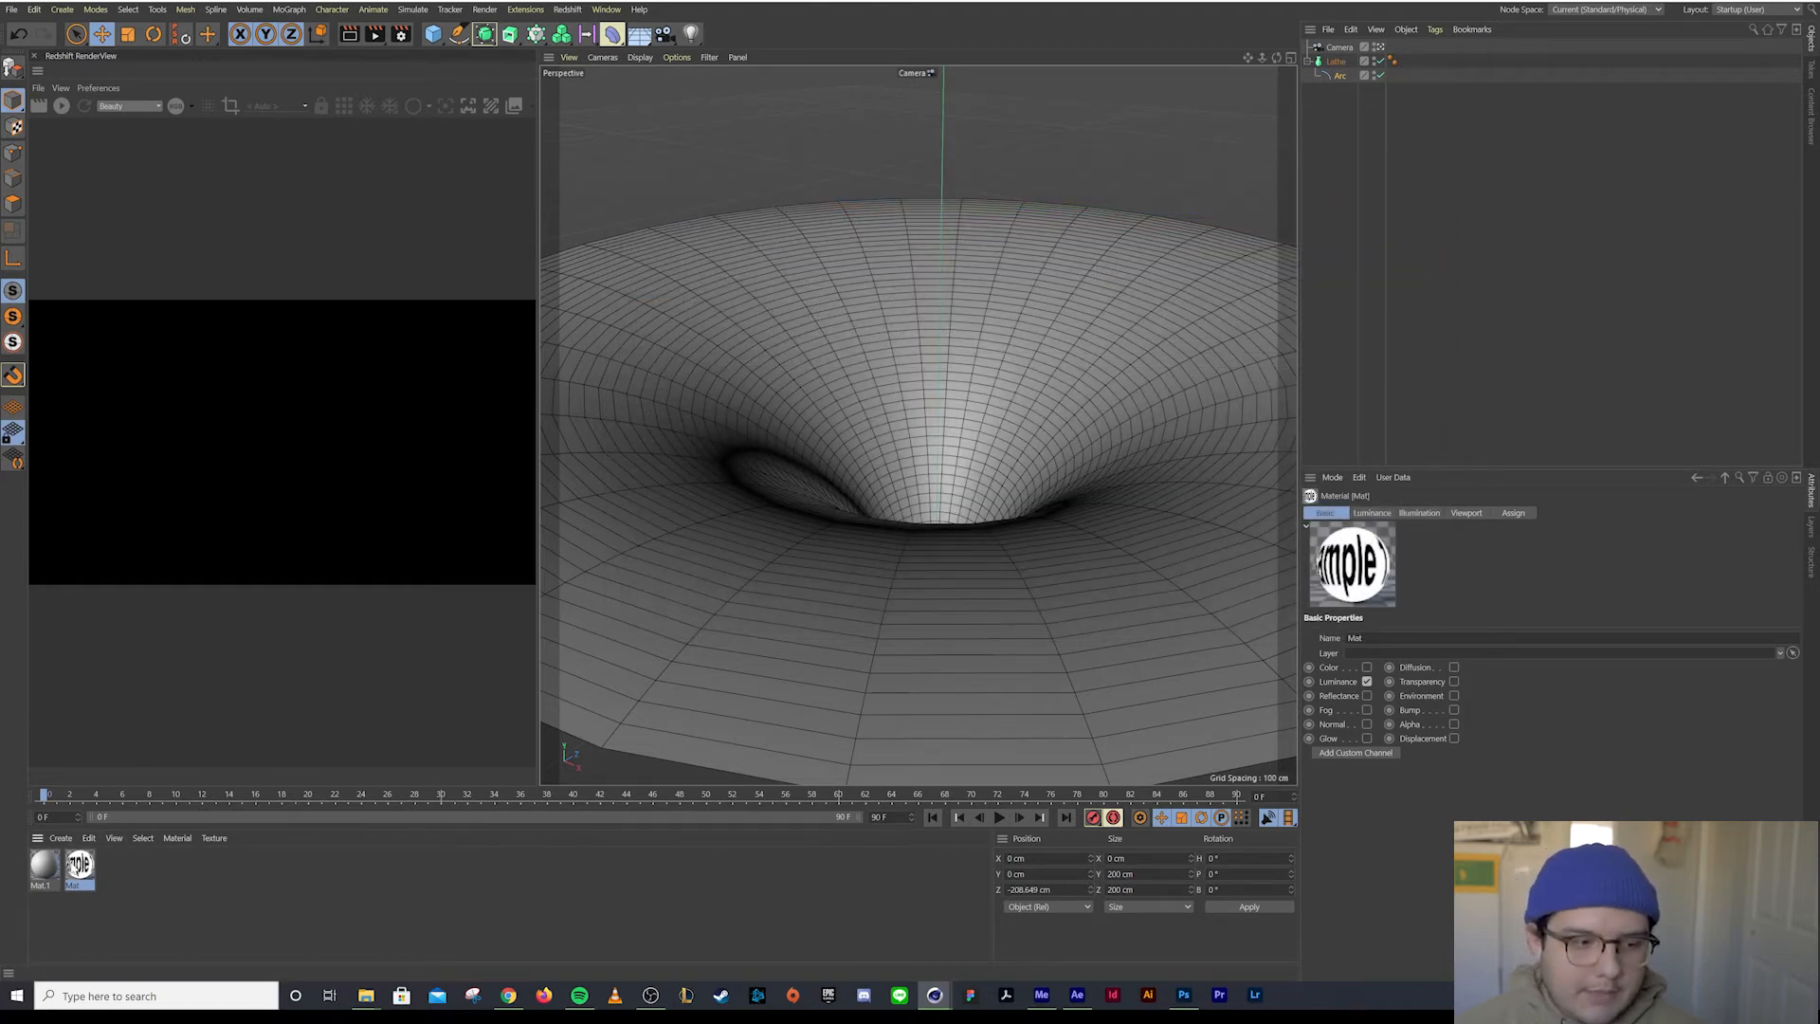
Apply the text material Mat to the Lathe and set its material tag's Length U to 25 %
{"action": "left_click_drag", "start_coordinate": [87, 864], "coordinate": [1339, 60]}
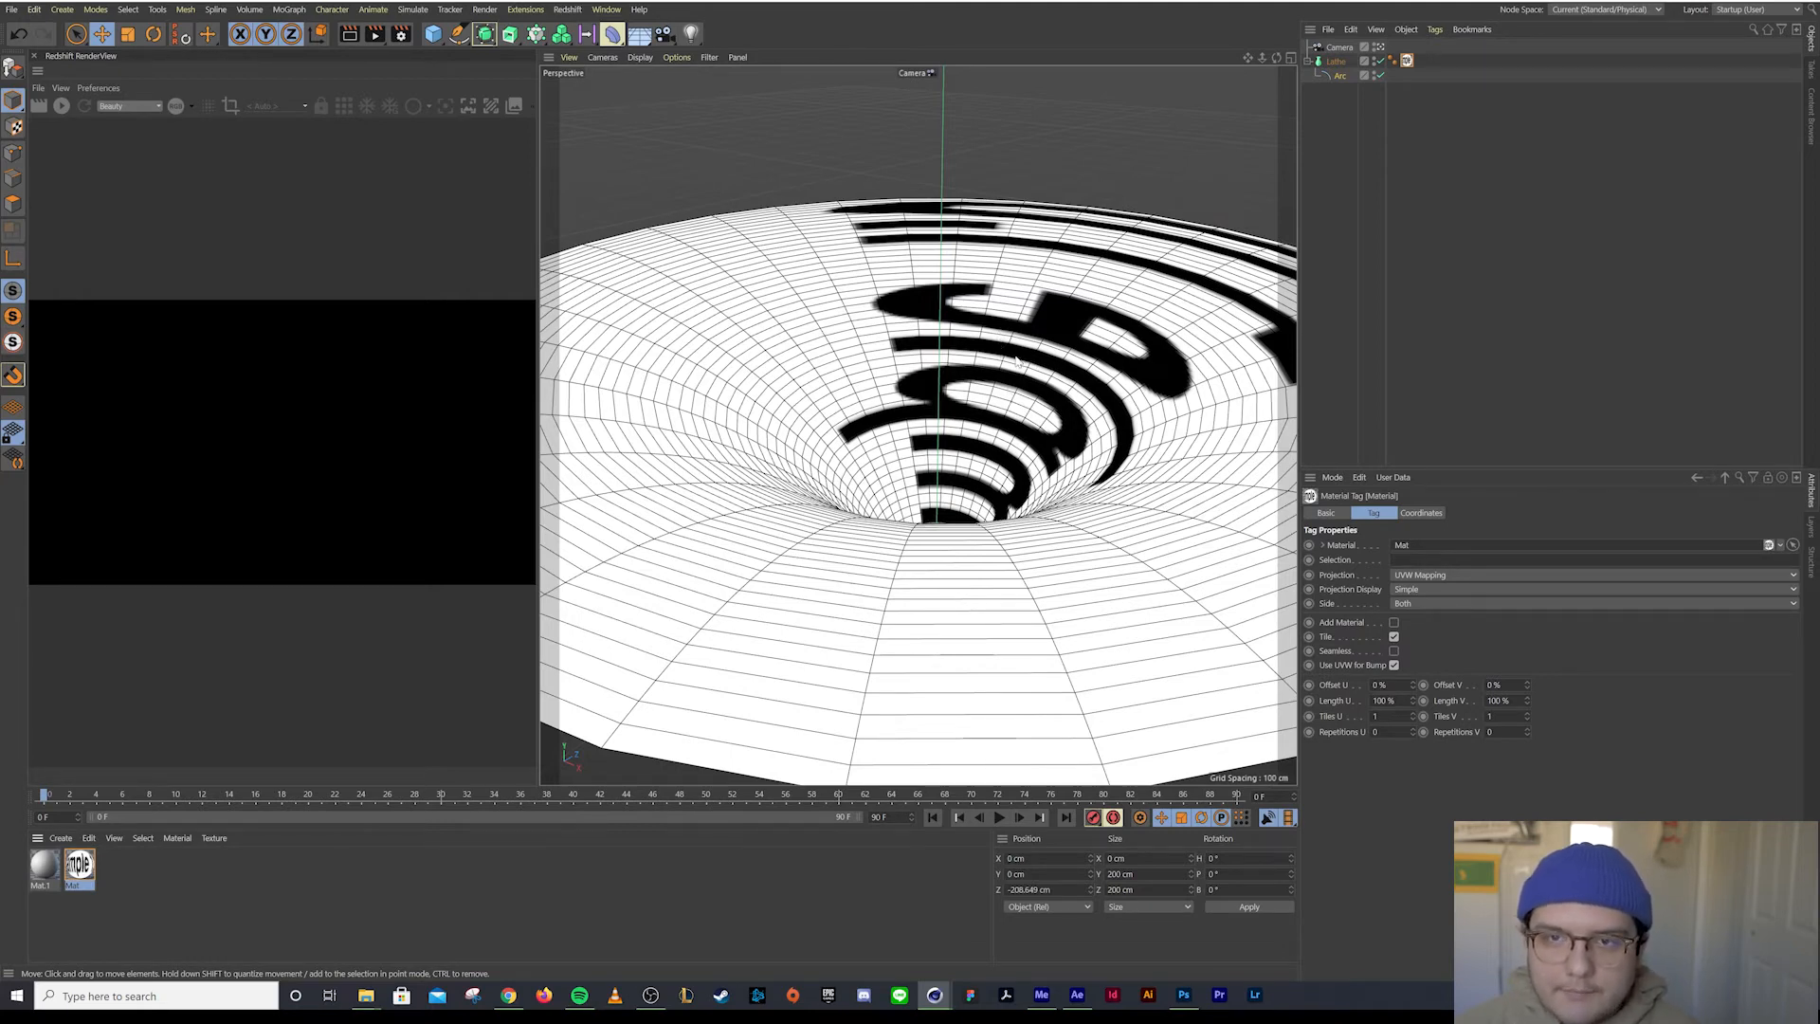
{"action": "left_click_drag", "start_coordinate": [1113, 423], "coordinate": [962, 469], "text": "alt"}
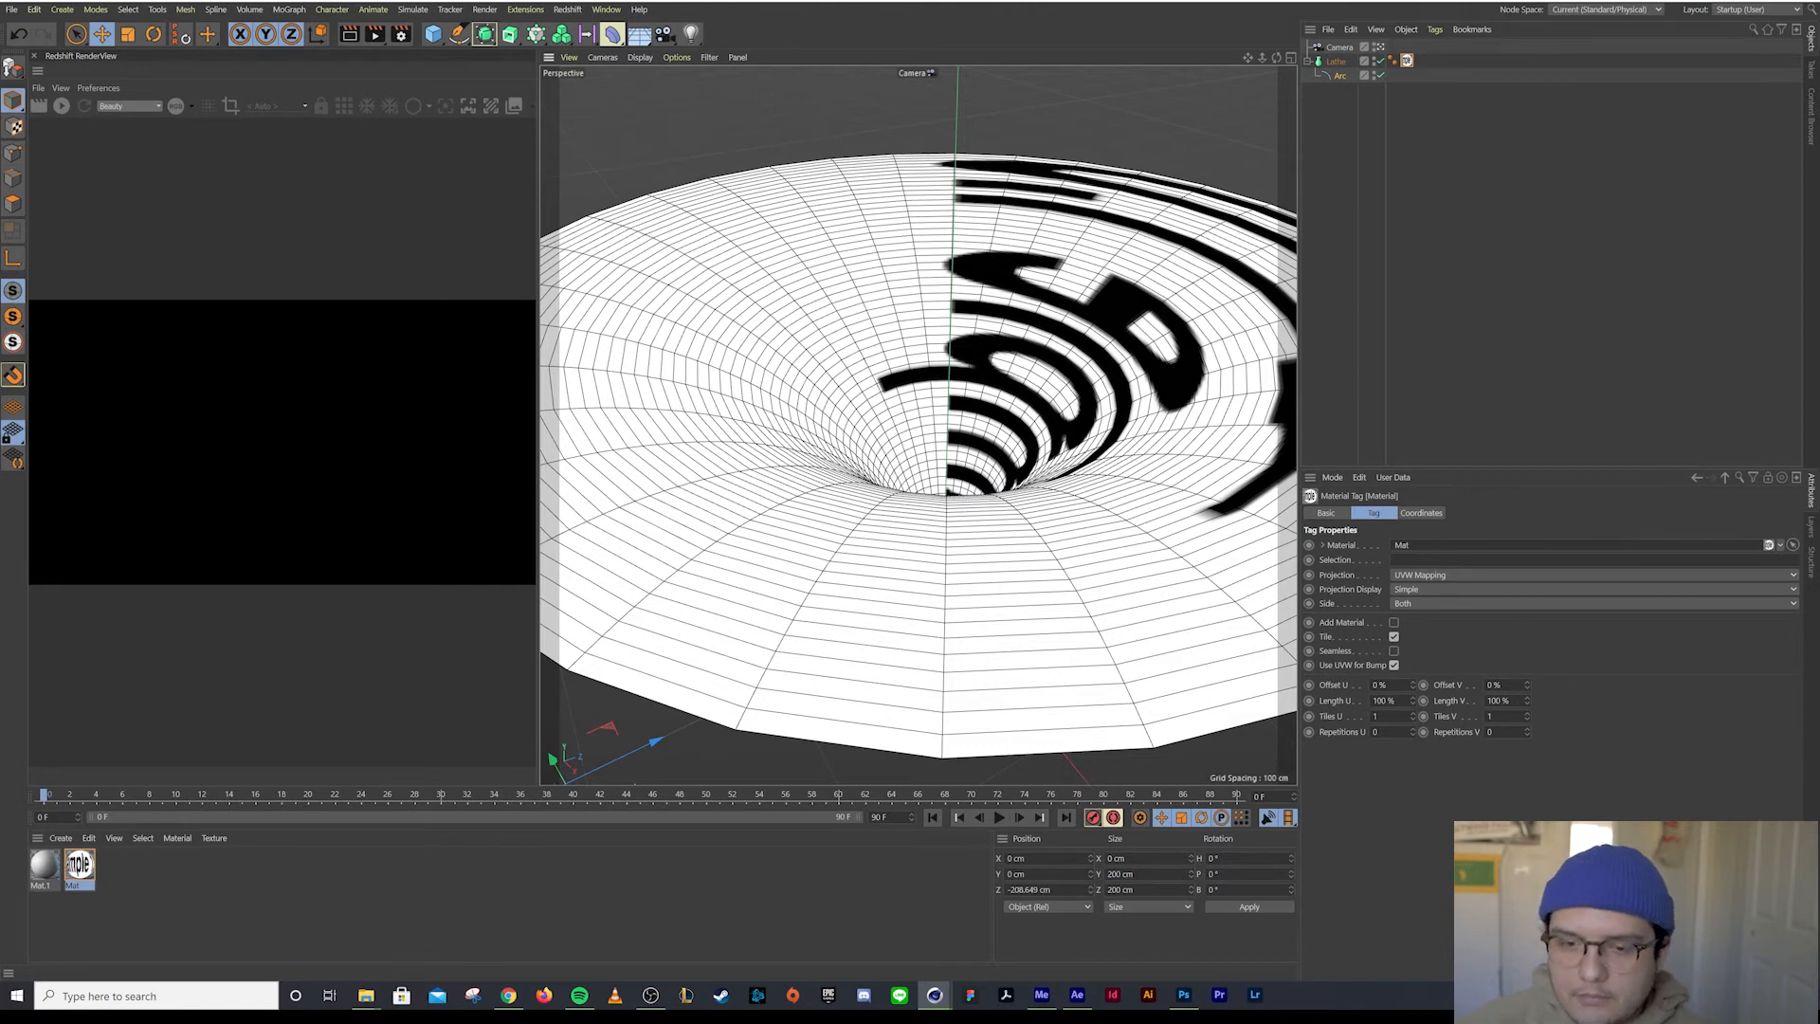
{"action": "left_click_drag", "start_coordinate": [1387, 702], "coordinate": [1327, 703]}
{"action": "type", "text": "25"}
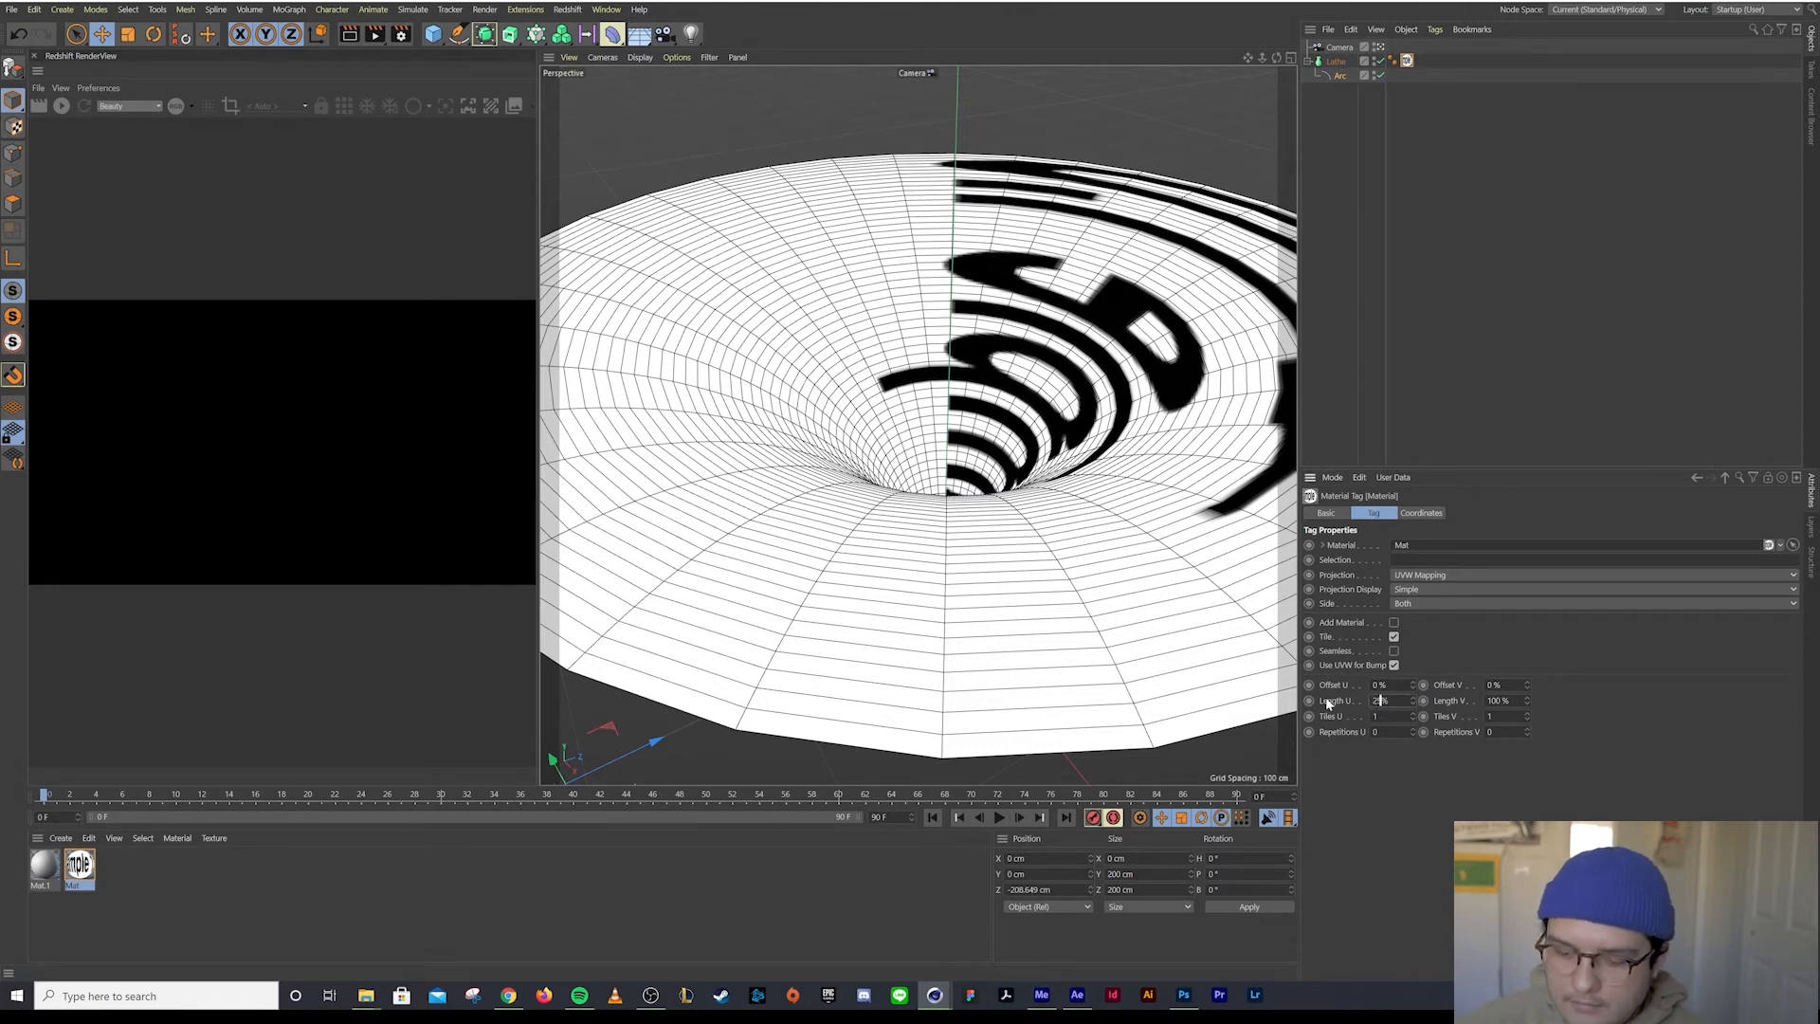
{"action": "key", "text": "Return"}
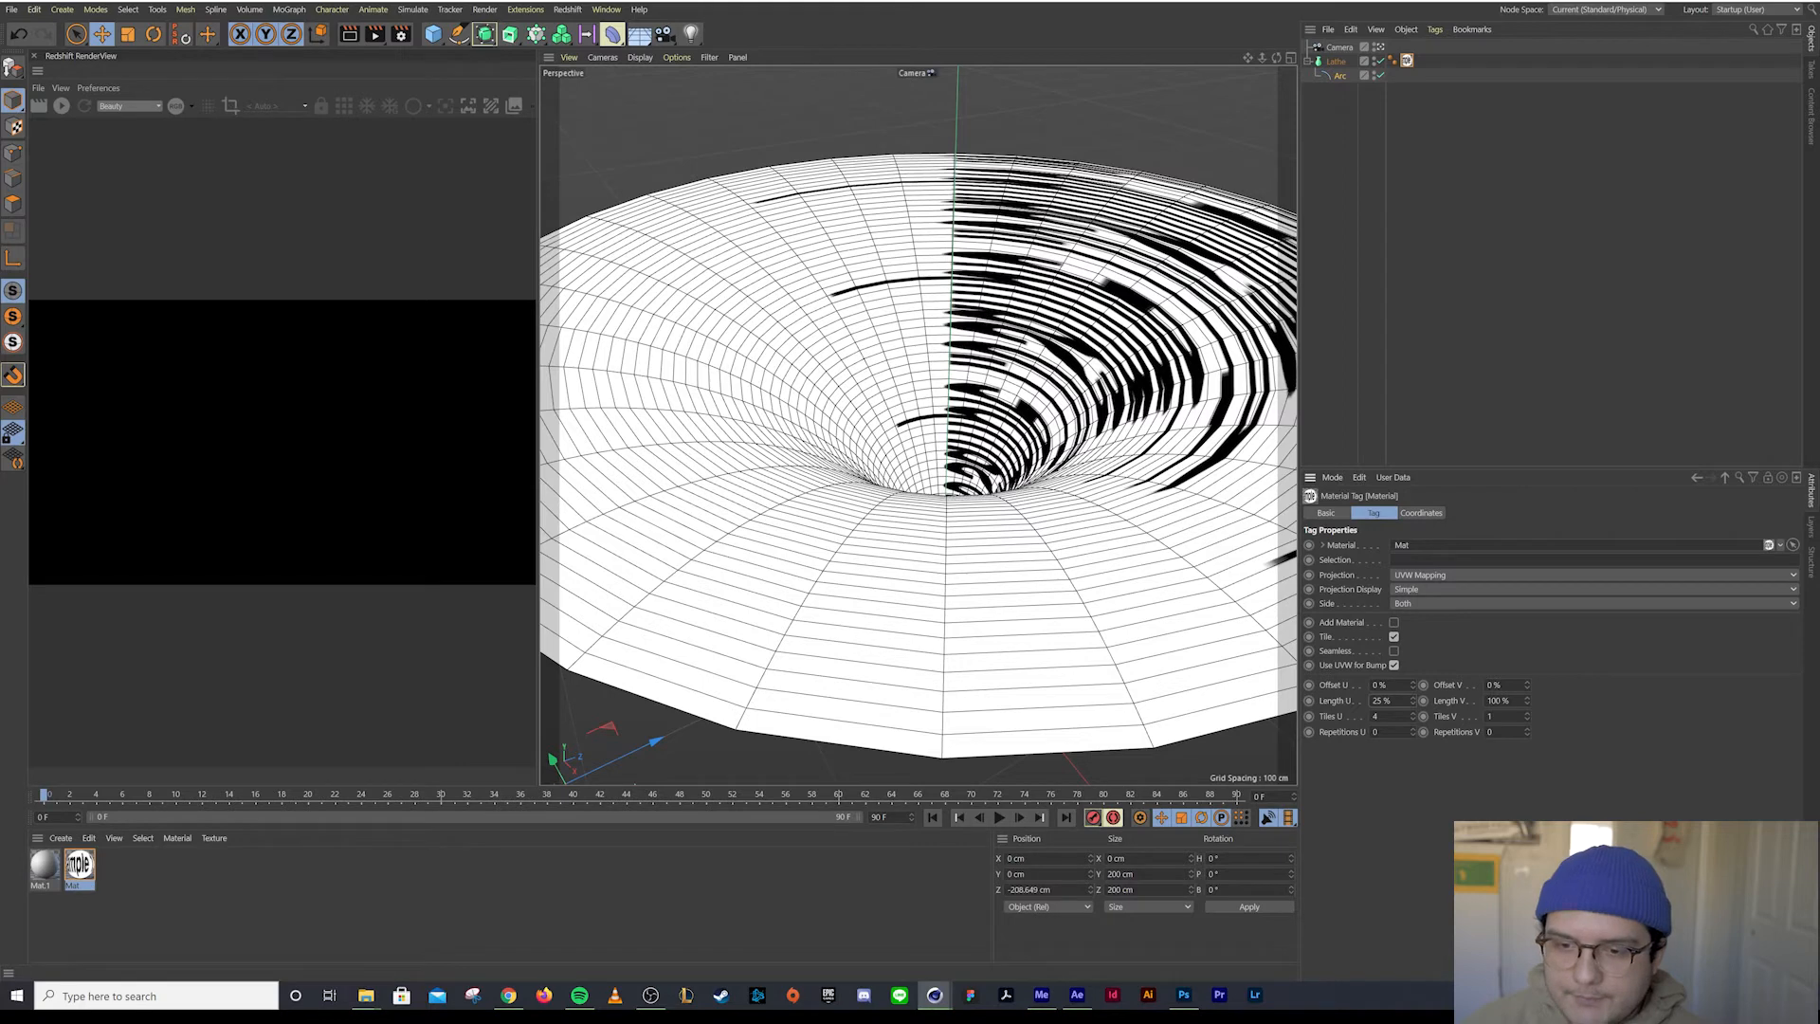
Set the material tag's Length V to 5 %, then make it negative, -5 %, to unmirror the text
{"action": "double_click", "coordinate": [1492, 701]}
{"action": "type", "text": "5"}
{"action": "key", "text": "Return"}
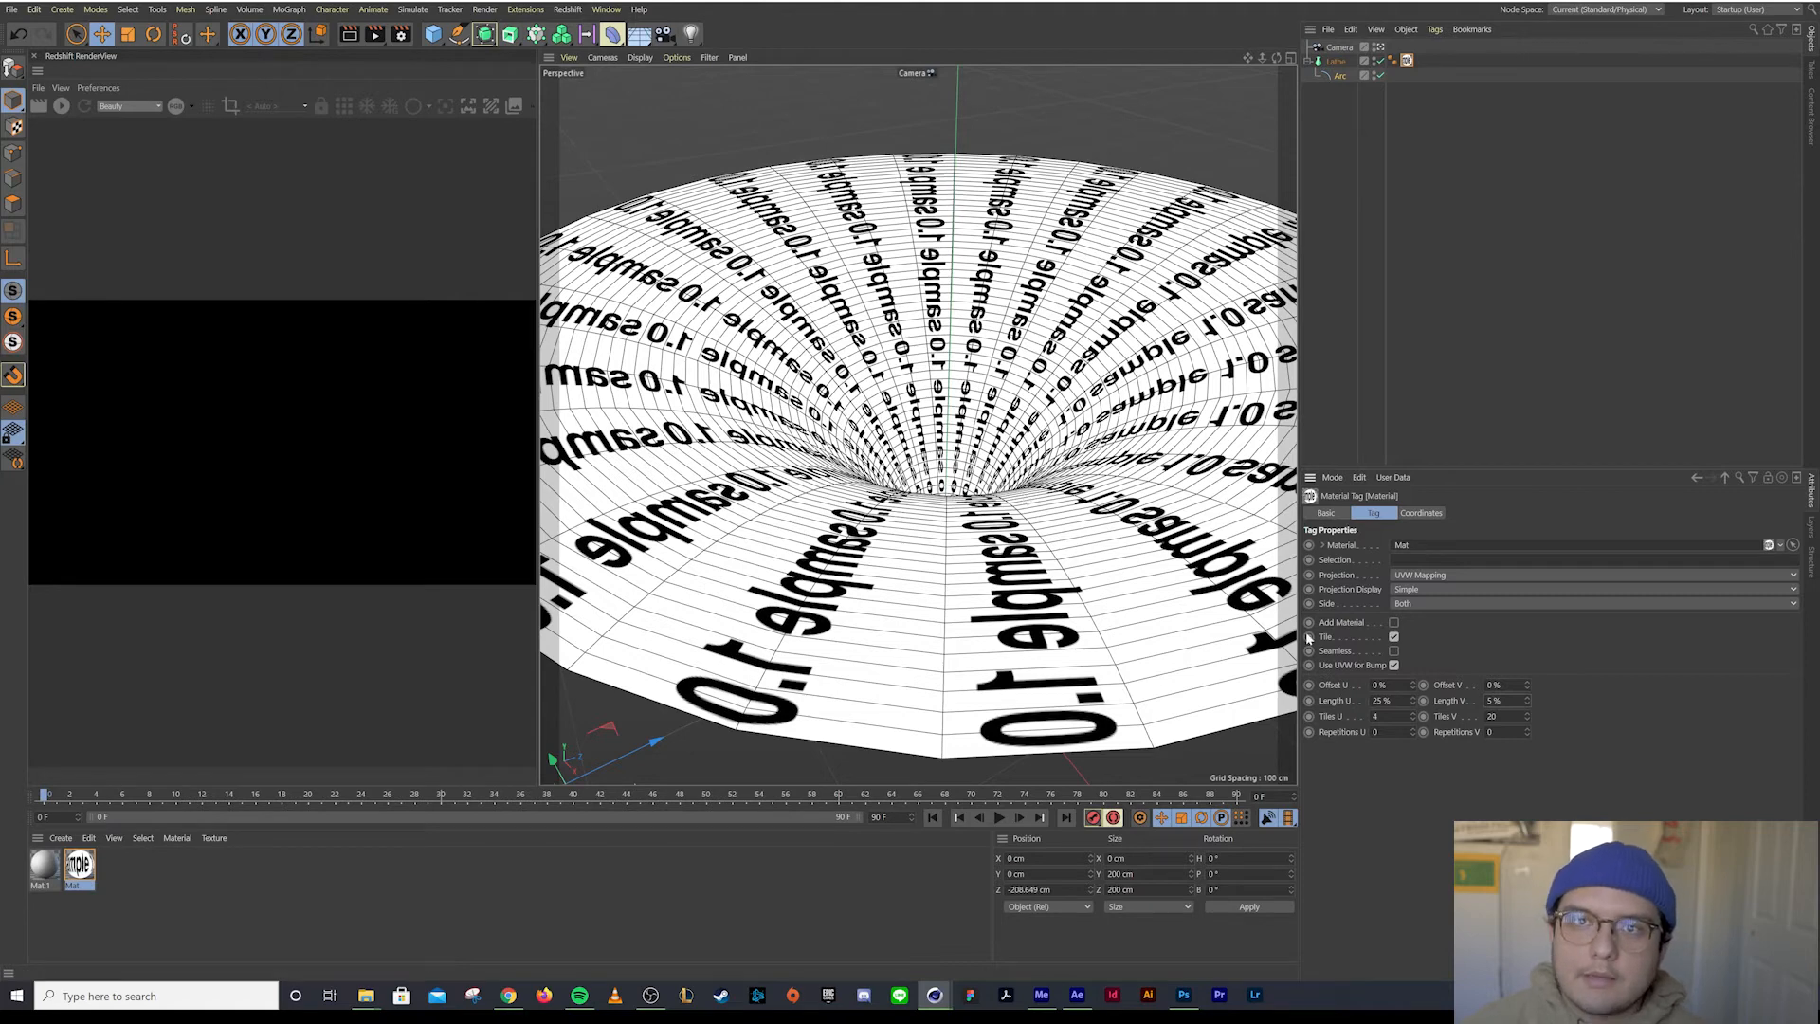
{"action": "type", "text": "-"}
{"action": "key", "text": "Return"}
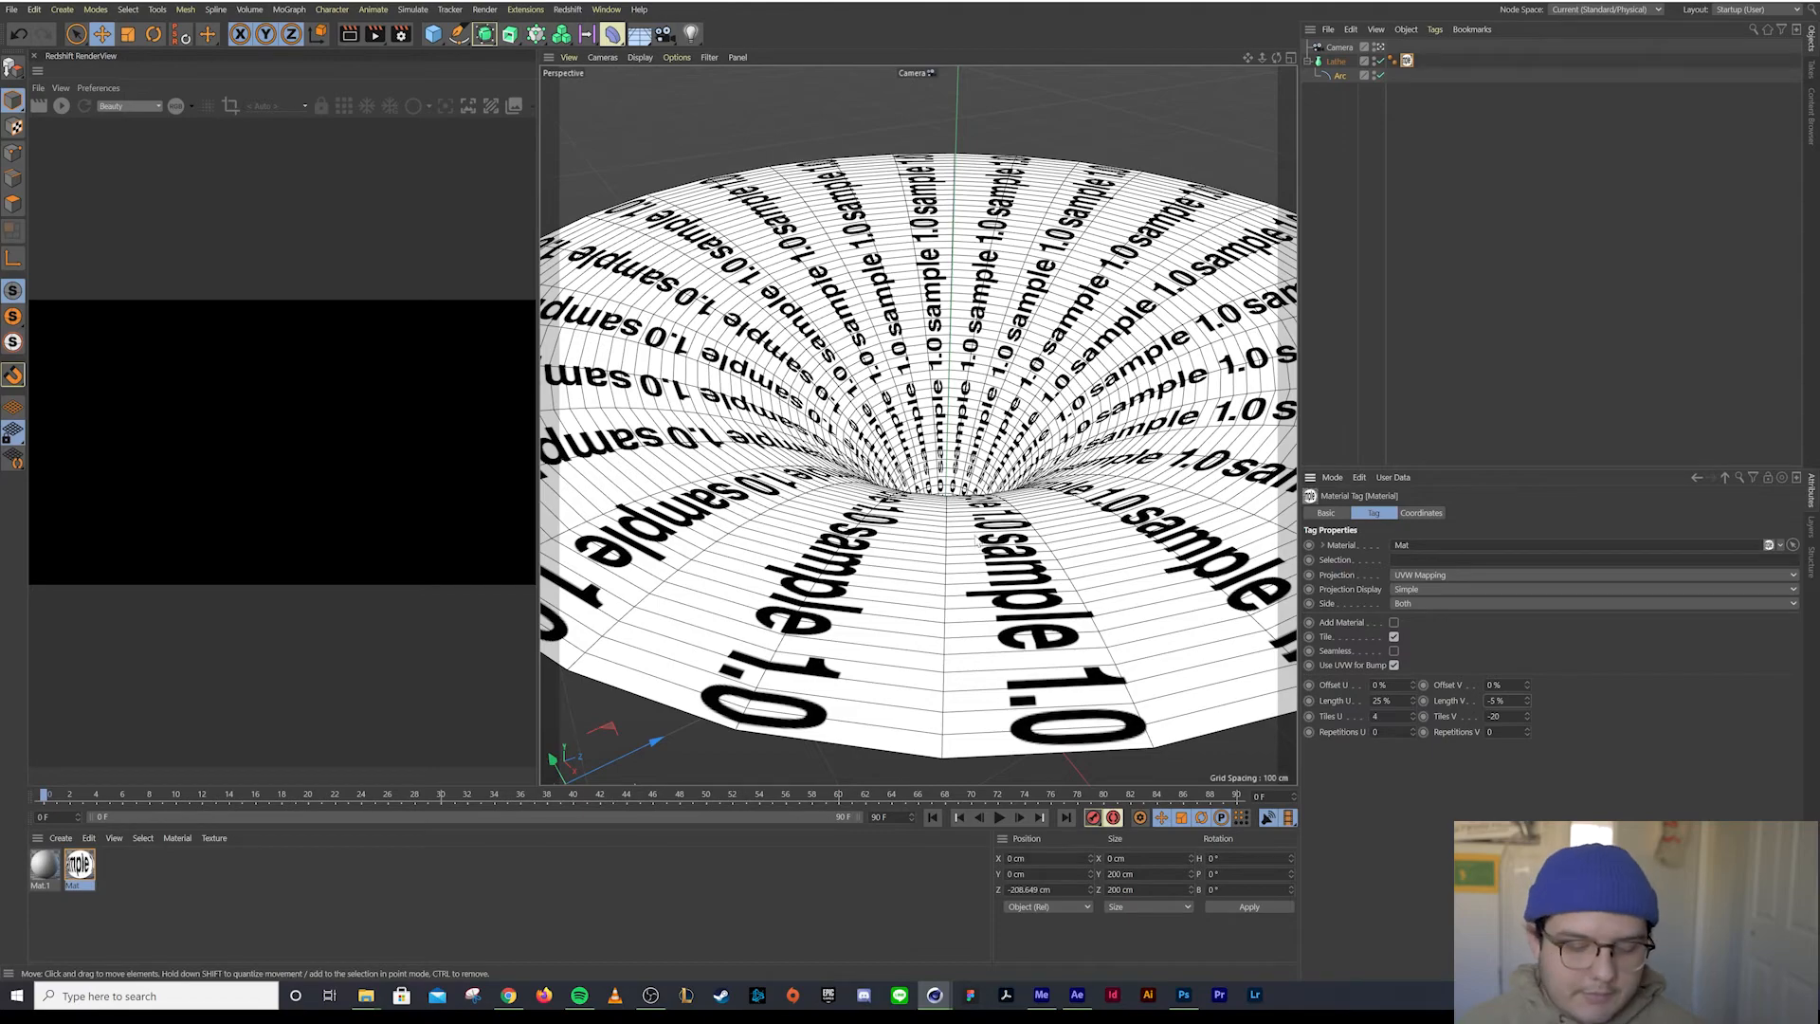
Frame the funnel's interior closely and keyframe the material tag's Offset U and Offset V at 0 % on frame 0
{"action": "scroll", "coordinate": [977, 541], "scroll_direction": "up", "scroll_amount": 4}
{"action": "left_click_drag", "start_coordinate": [940, 455], "coordinate": [1010, 410], "text": "alt"}
{"action": "scroll", "coordinate": [996, 469], "scroll_direction": "up", "scroll_amount": 2}
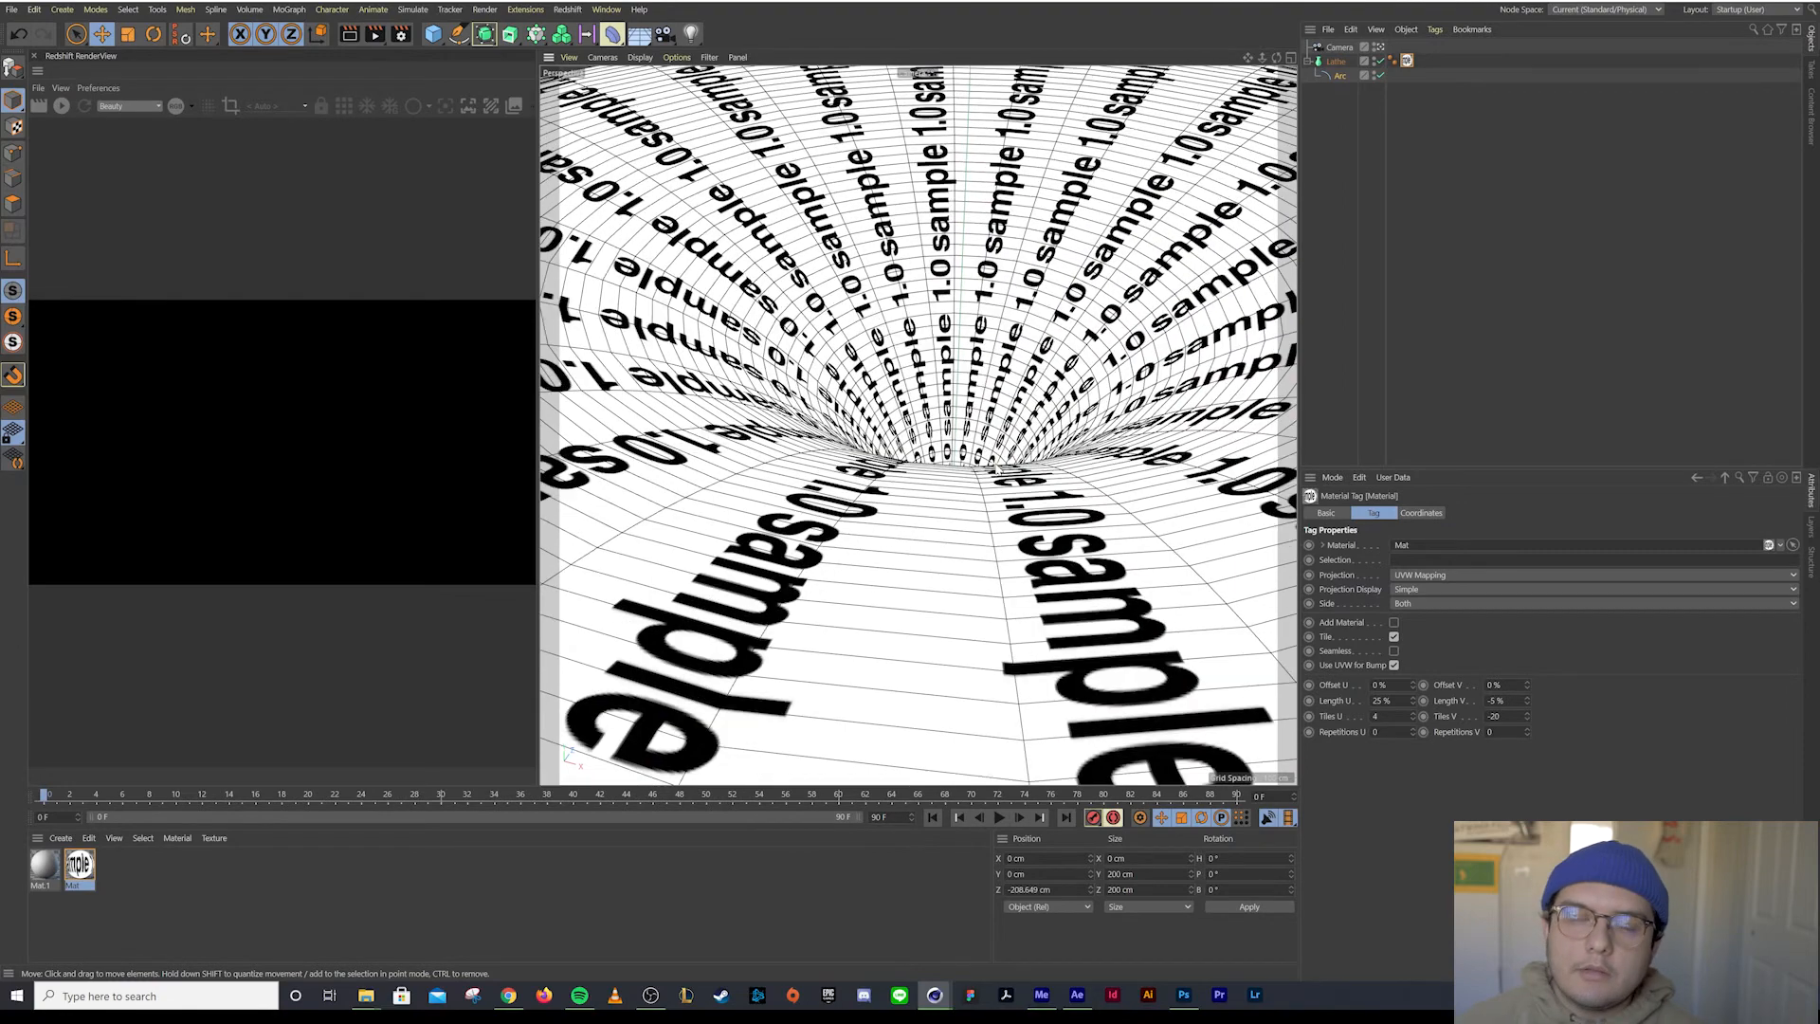
{"action": "left_click_drag", "start_coordinate": [996, 470], "coordinate": [1013, 465], "text": "alt"}
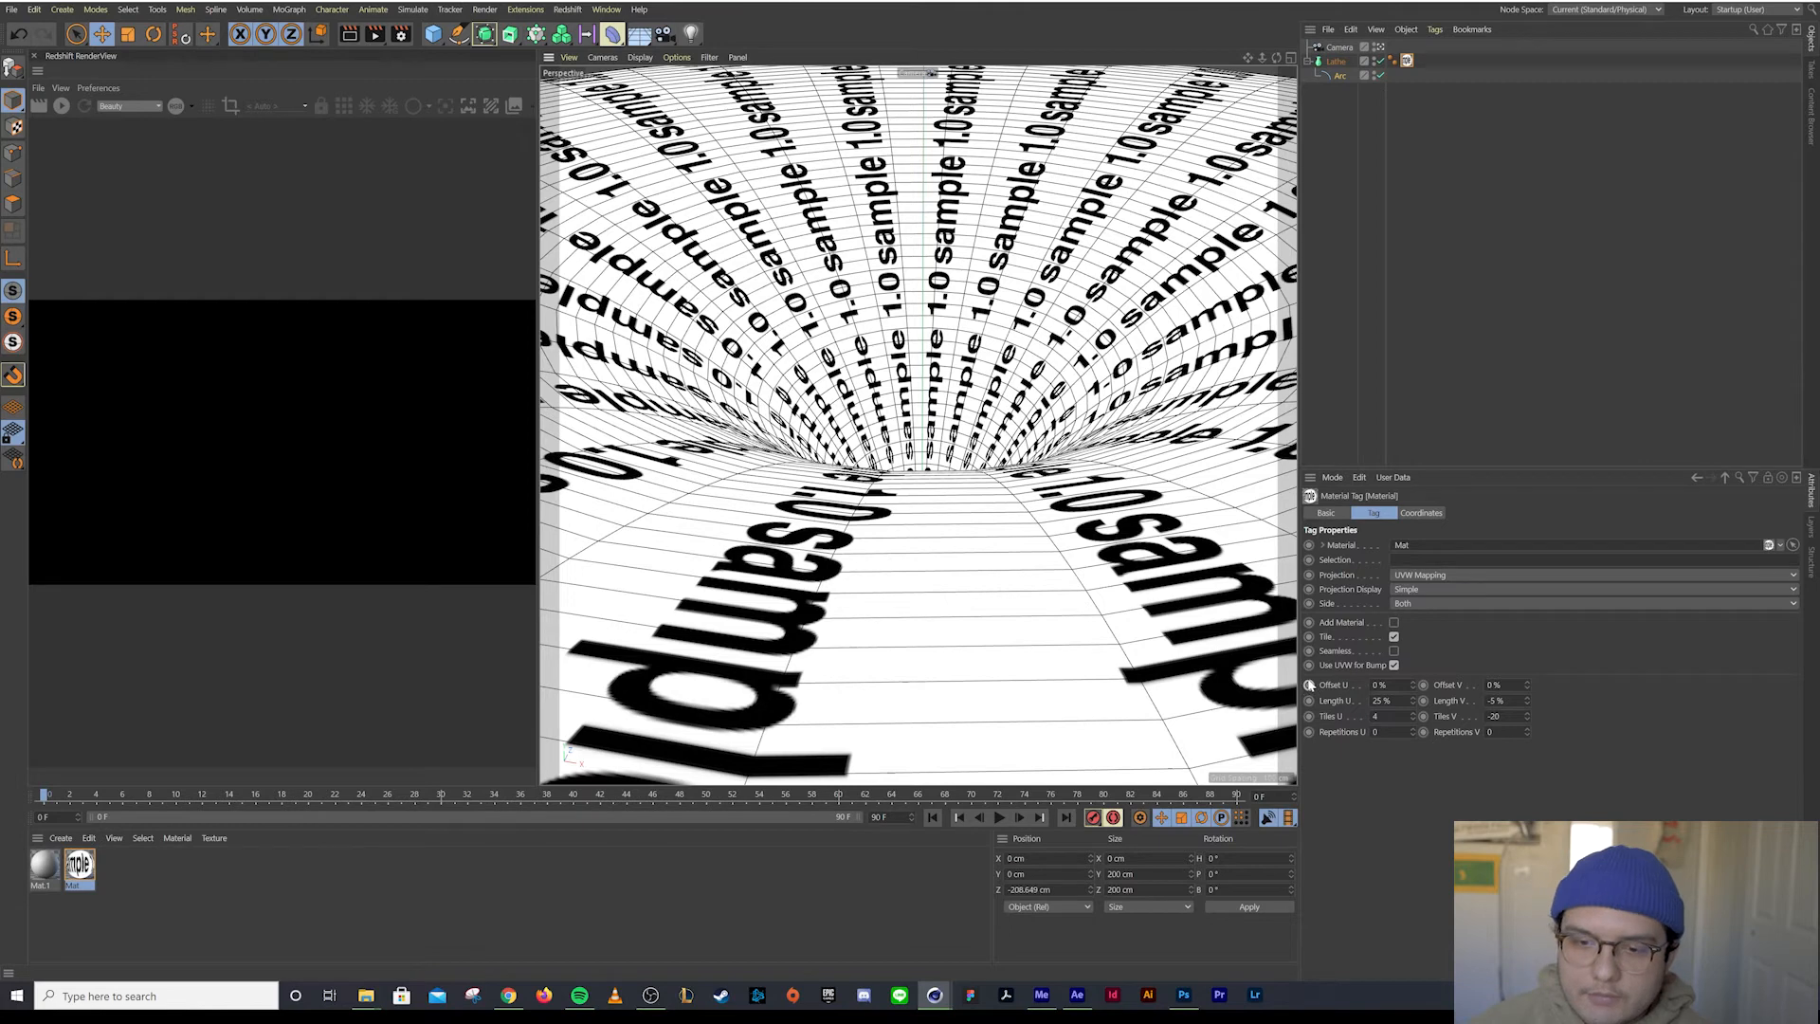
{"action": "left_click", "coordinate": [1309, 684], "text": "ctrl"}
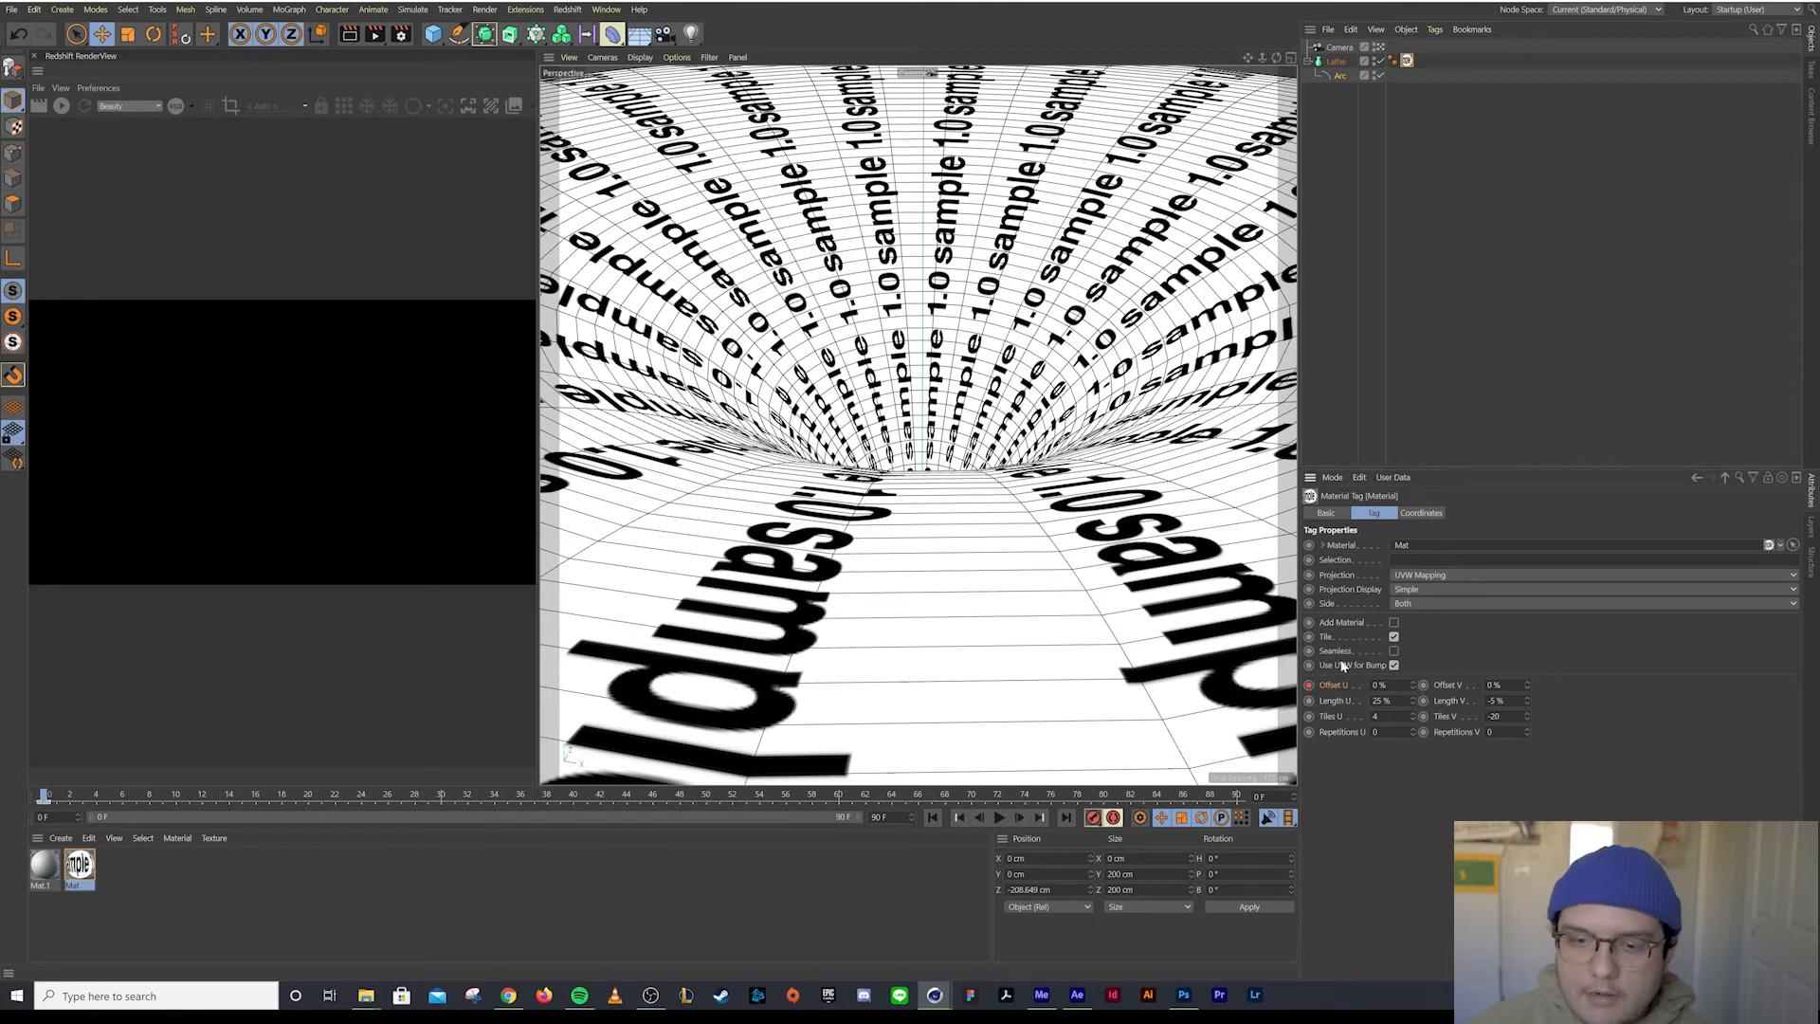
{"action": "left_click", "coordinate": [1423, 685], "text": "ctrl"}
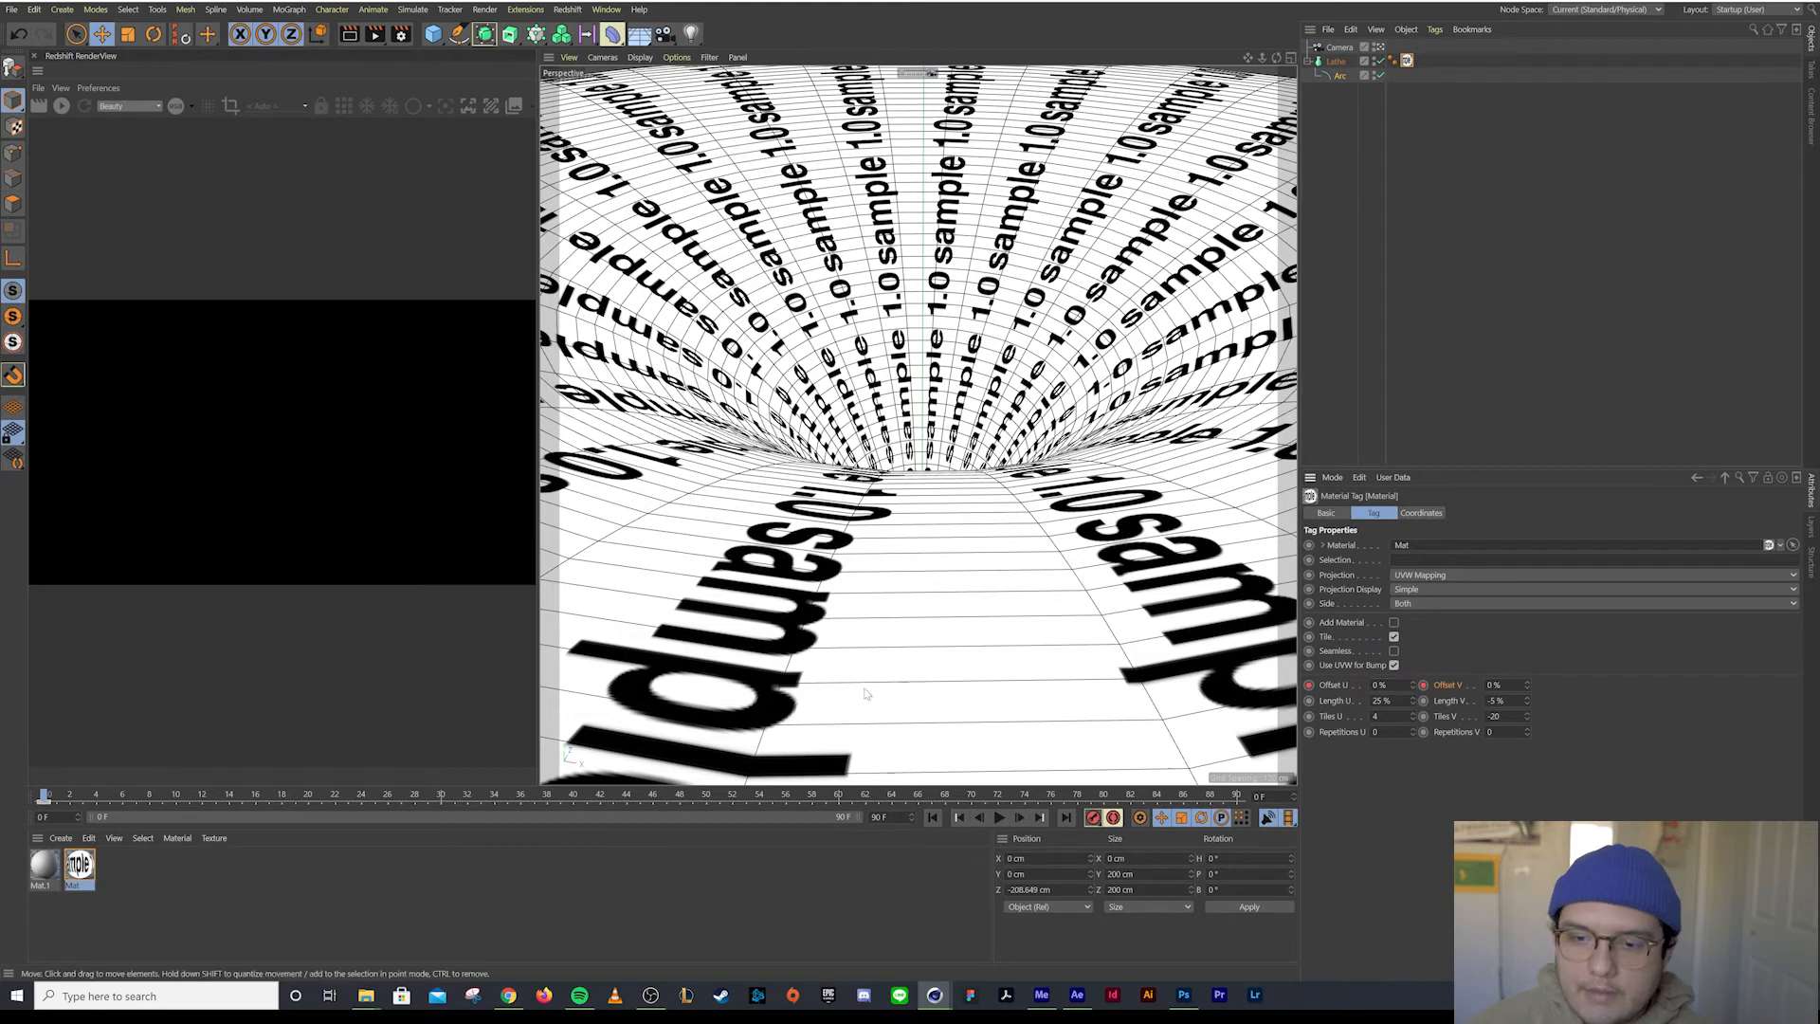
At frame 90, raise the material tag's Offset U to 25 % and keyframe it
{"action": "left_click", "coordinate": [1061, 817]}
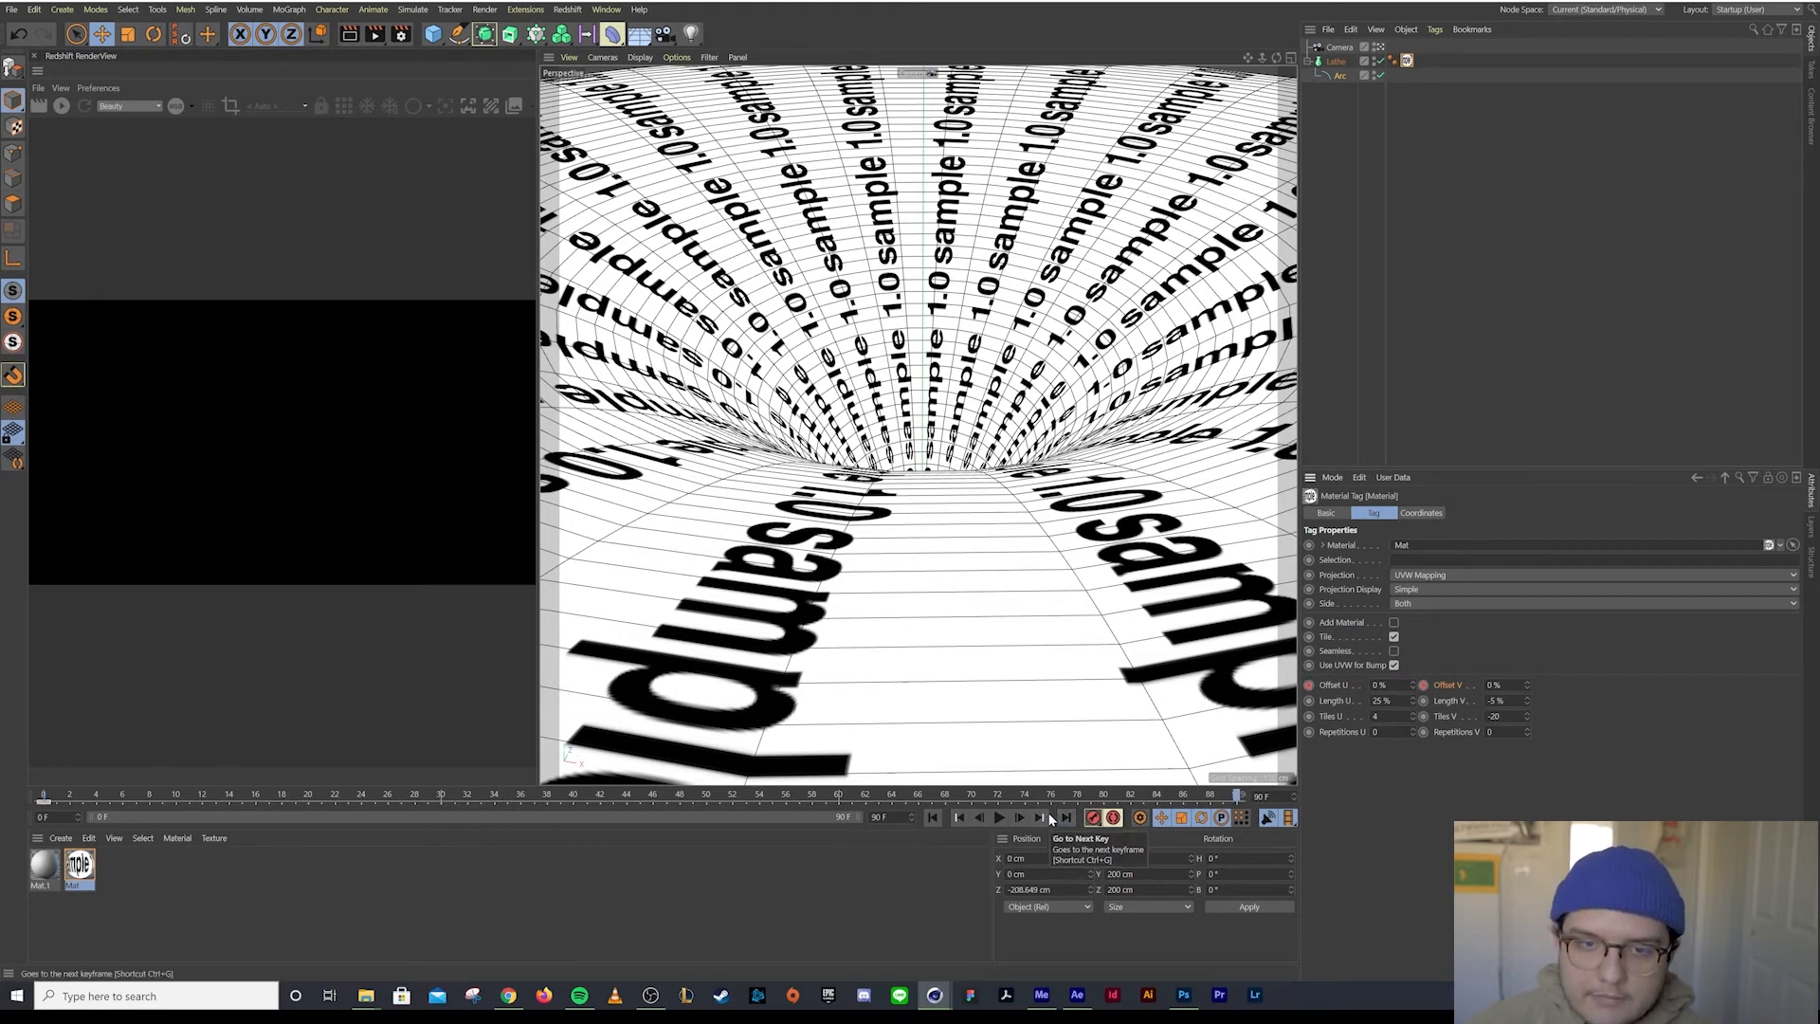
{"action": "left_click", "coordinate": [1413, 681]}
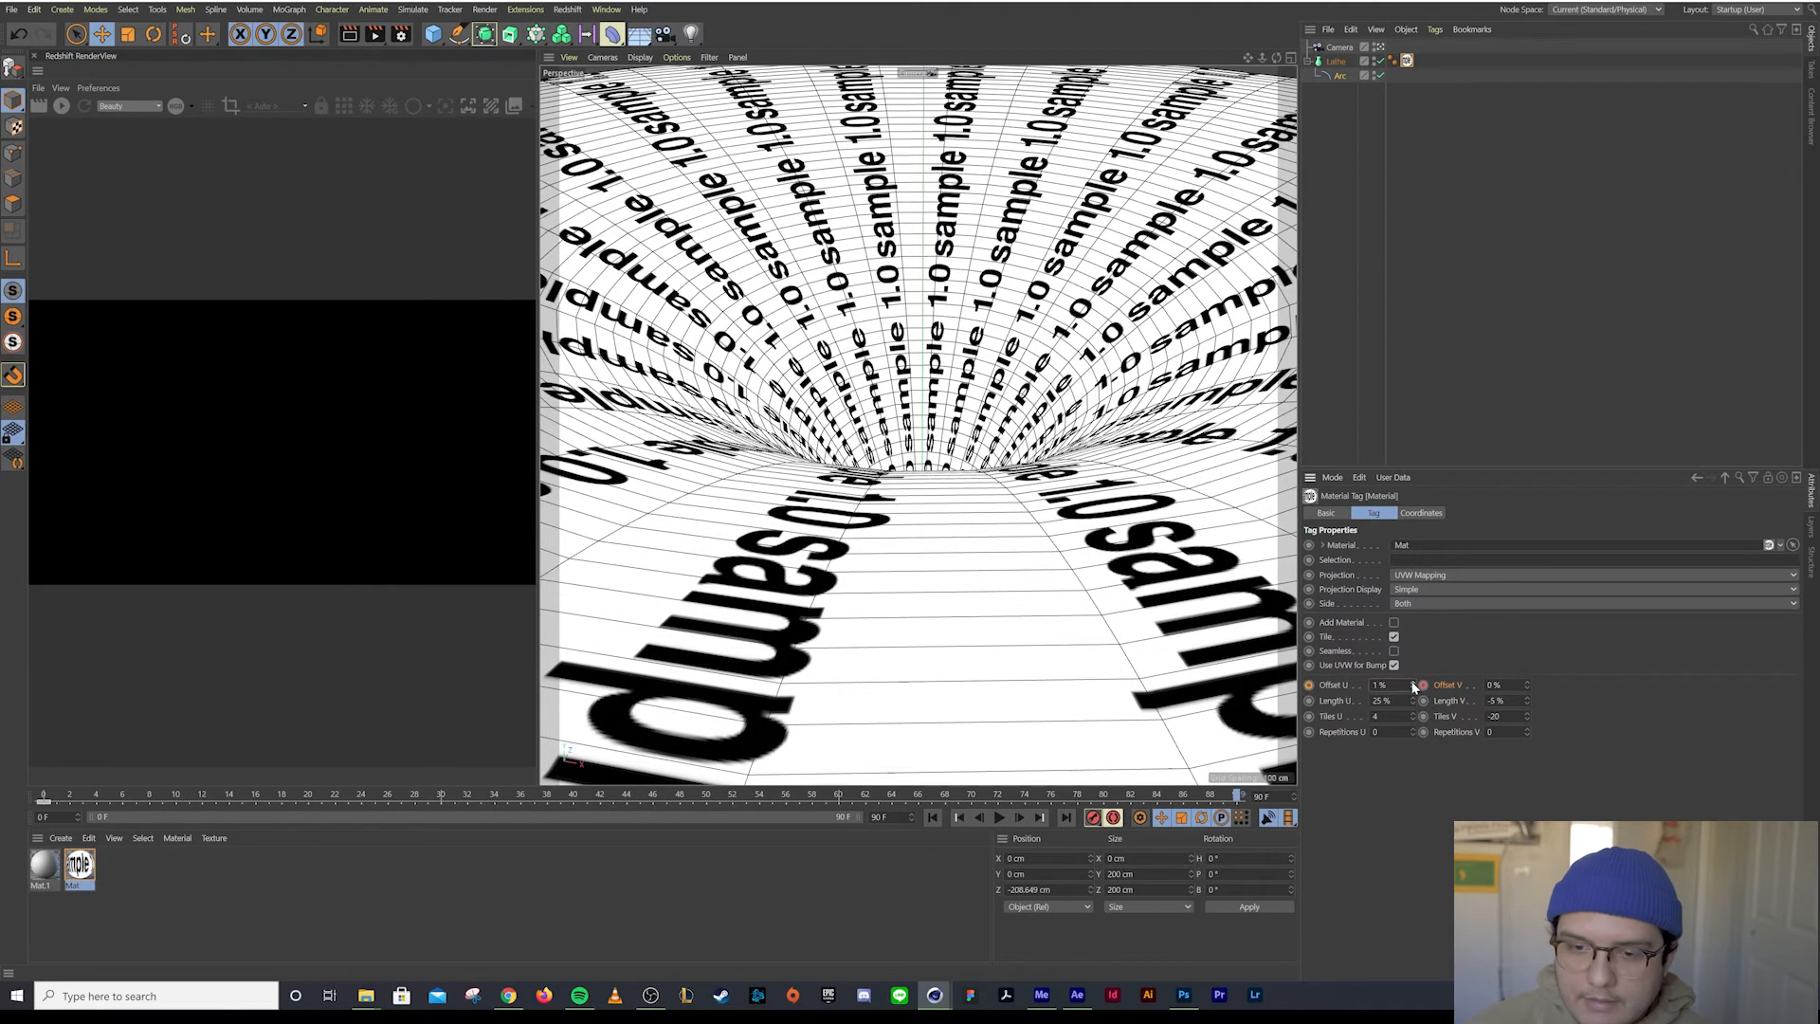
{"action": "left_click", "coordinate": [1414, 689]}
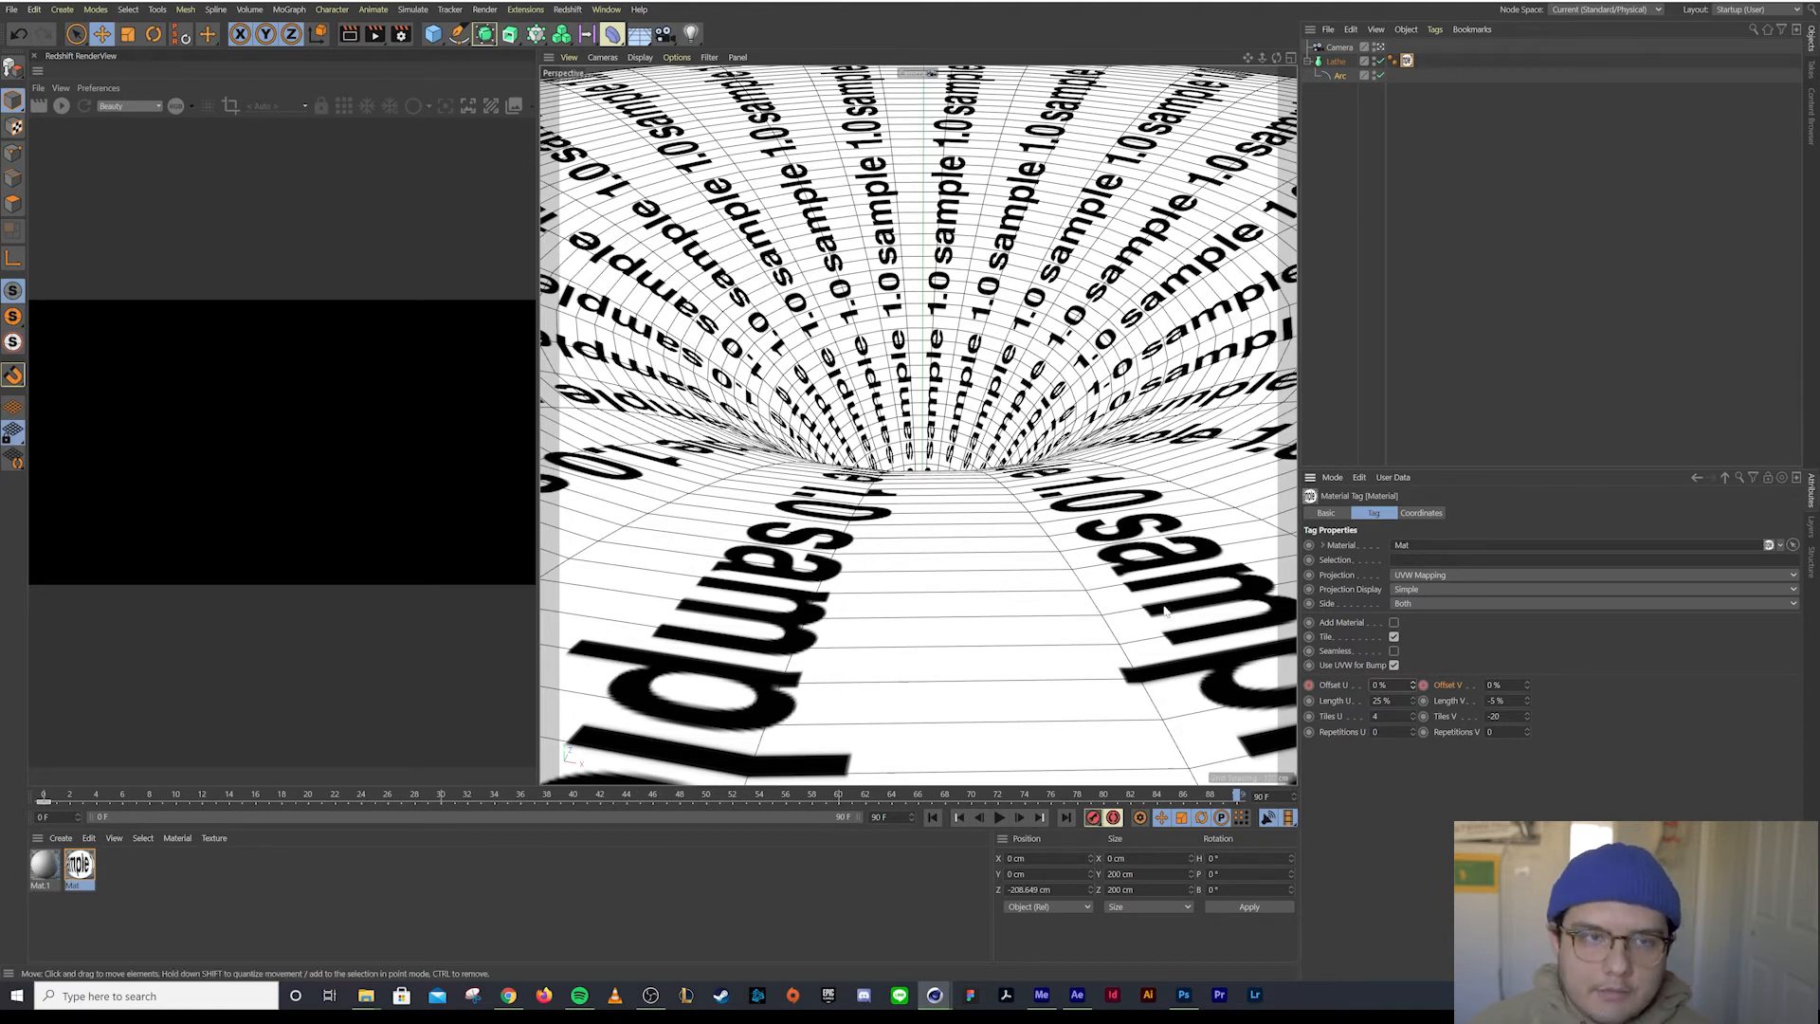
{"action": "left_click_drag", "start_coordinate": [1064, 527], "coordinate": [1064, 536], "text": "alt"}
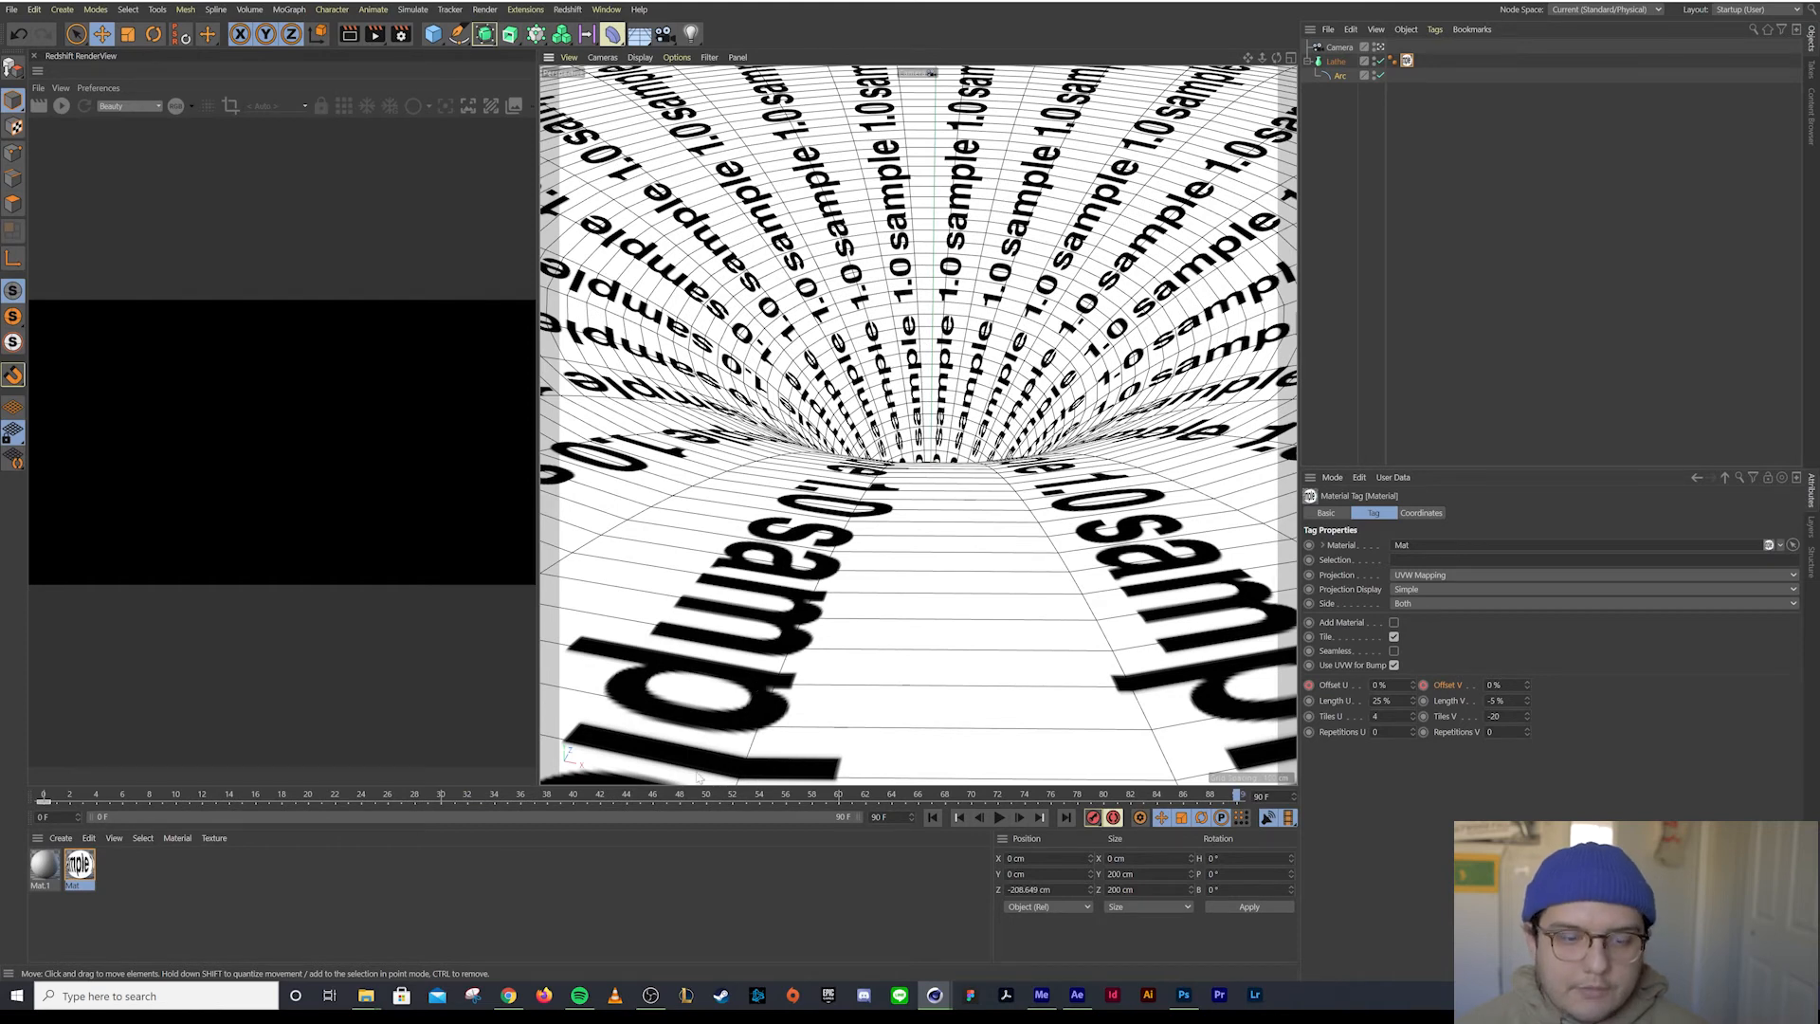
{"action": "left_click", "coordinate": [1413, 683]}
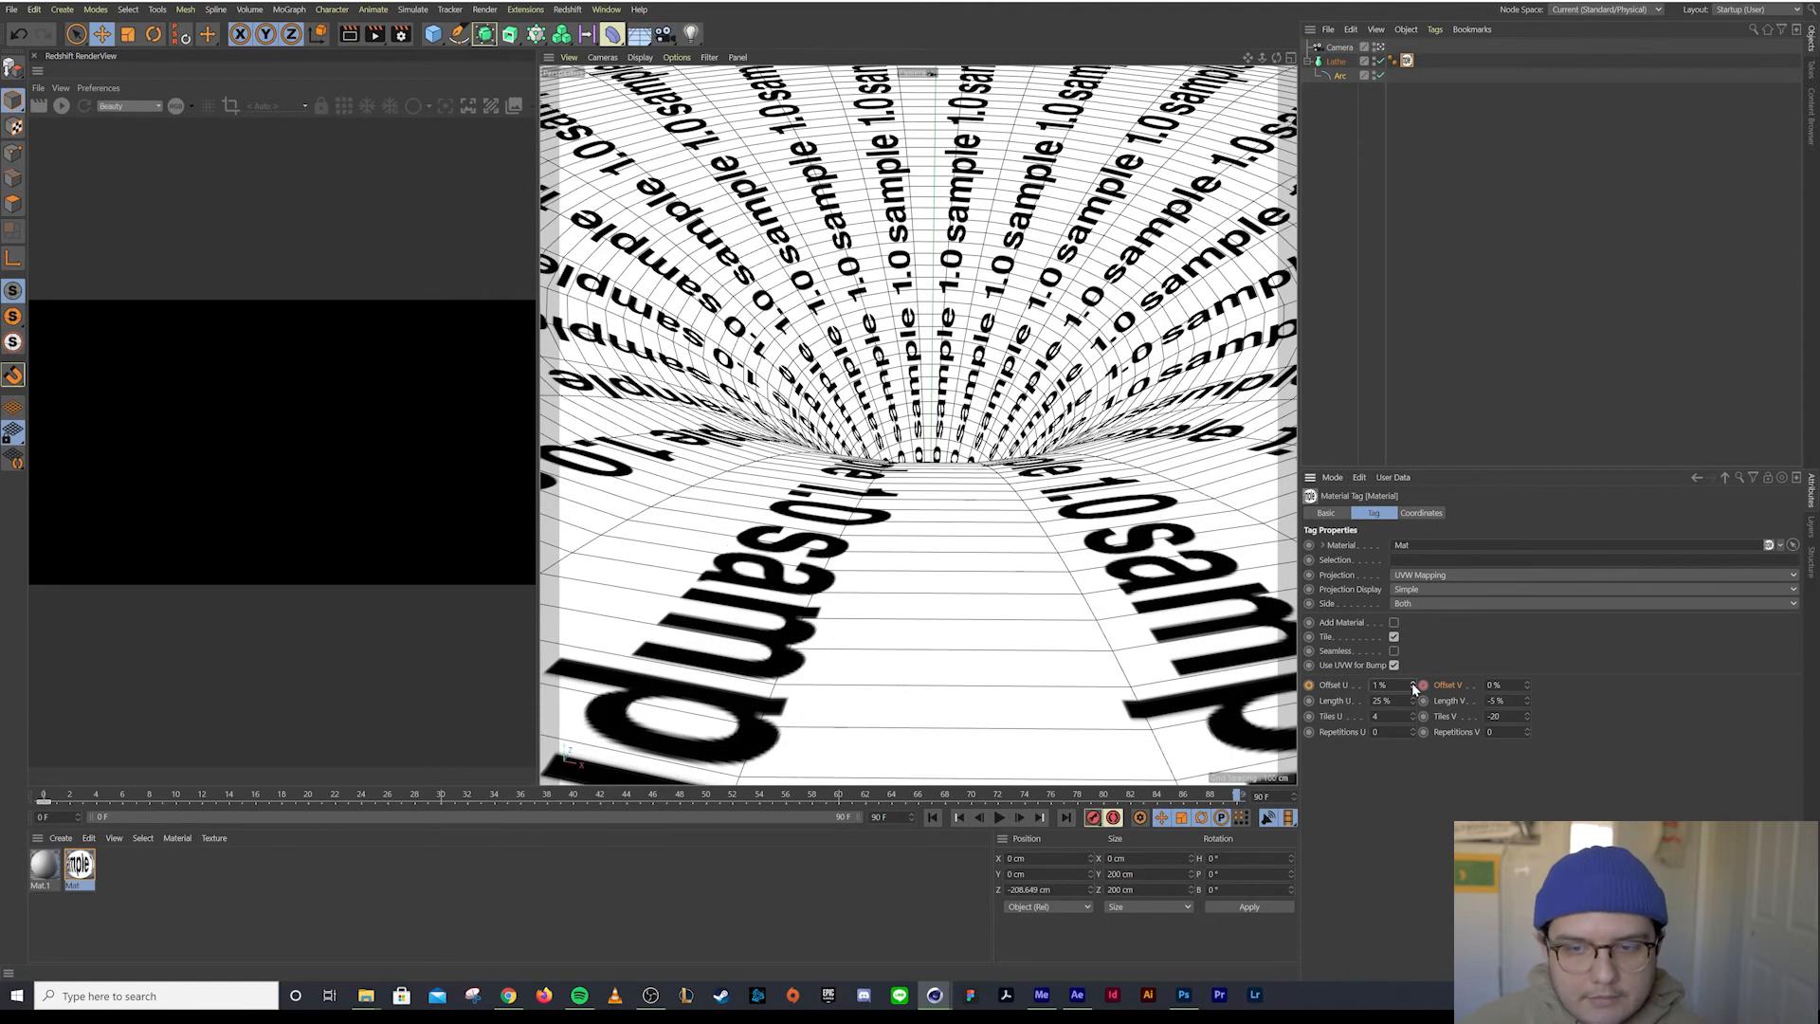
{"action": "left_click", "coordinate": [1413, 682]}
{"action": "left_click", "coordinate": [1413, 683]}
{"action": "left_click", "coordinate": [1413, 682]}
{"action": "left_click", "coordinate": [1413, 682]}
{"action": "left_click", "coordinate": [1412, 682]}
{"action": "left_click", "coordinate": [1412, 683]}
{"action": "left_click", "coordinate": [1413, 682]}
{"action": "left_click", "coordinate": [1413, 683]}
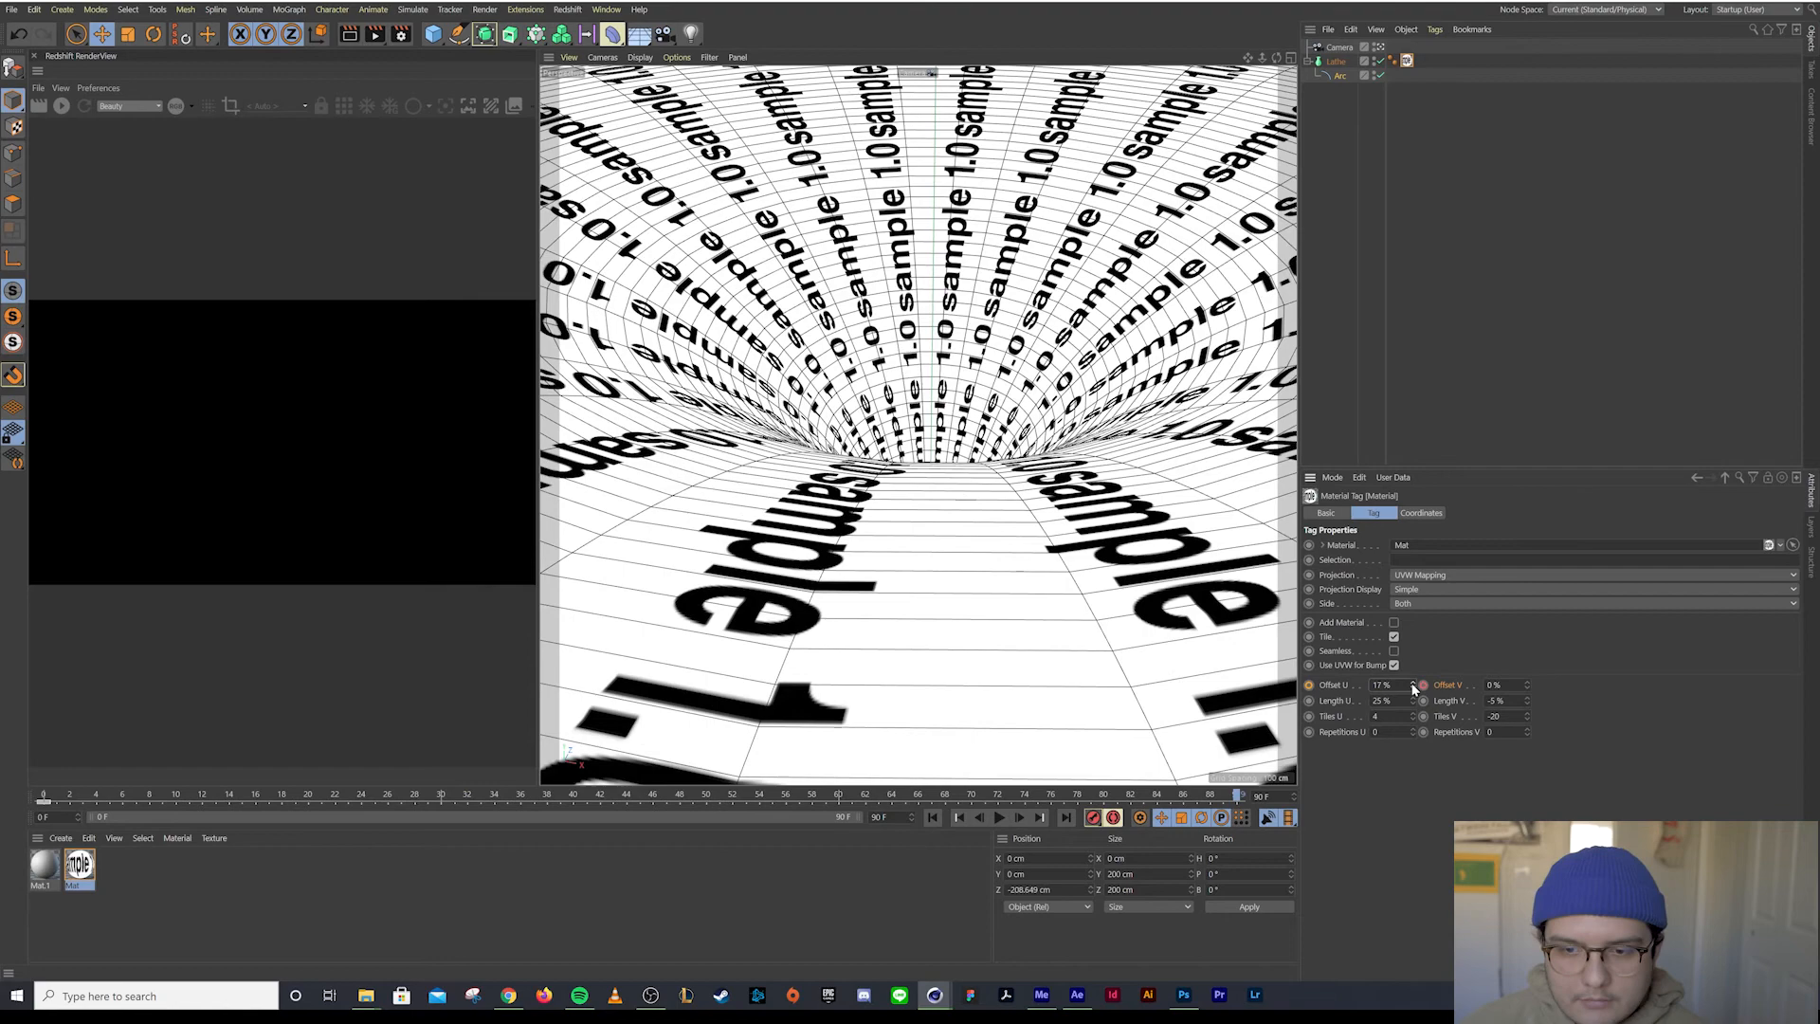
{"action": "left_click", "coordinate": [1412, 683]}
{"action": "left_click", "coordinate": [1412, 683]}
{"action": "left_click", "coordinate": [1413, 682]}
{"action": "left_click", "coordinate": [1412, 683]}
{"action": "left_click", "coordinate": [1413, 682]}
{"action": "left_click", "coordinate": [1412, 682]}
{"action": "left_click", "coordinate": [1412, 683]}
{"action": "left_click", "coordinate": [1412, 683]}
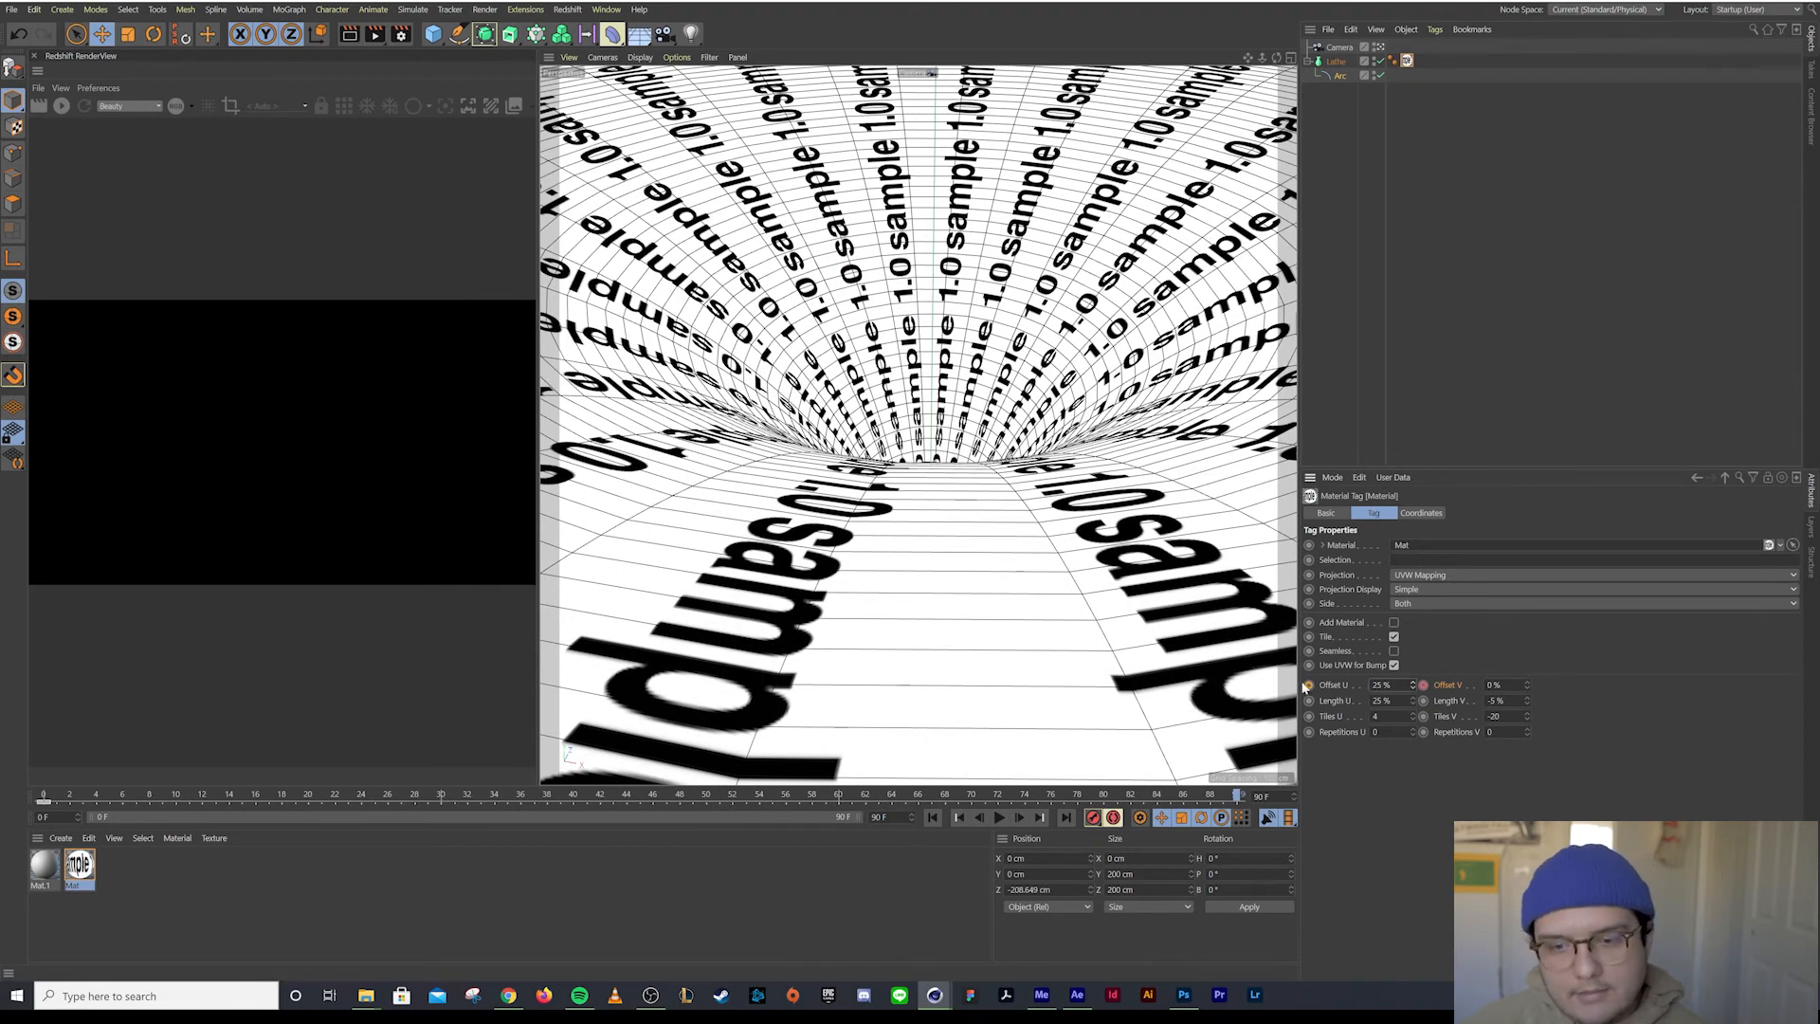
{"action": "left_click", "coordinate": [1308, 684]}
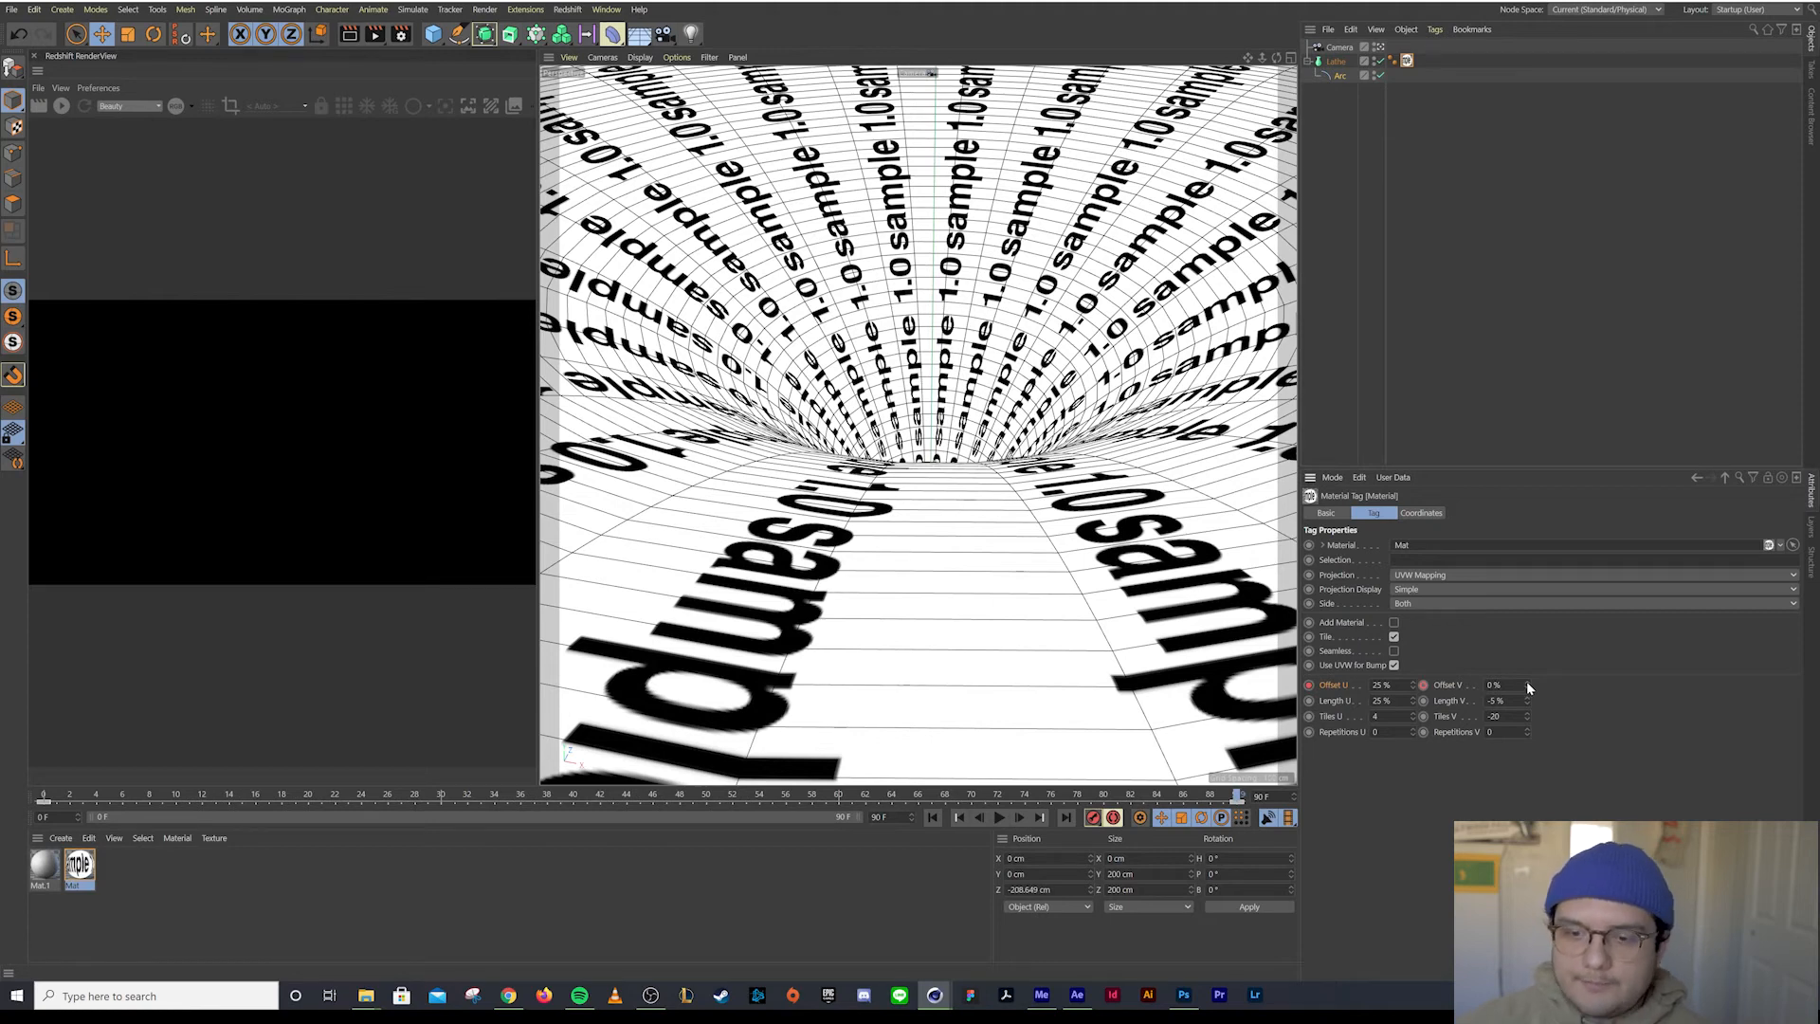
Raise the material tag's Offset V to 10 % at frame 90 and keyframe it
{"action": "left_click_drag", "start_coordinate": [1528, 683], "coordinate": [1527, 685]}
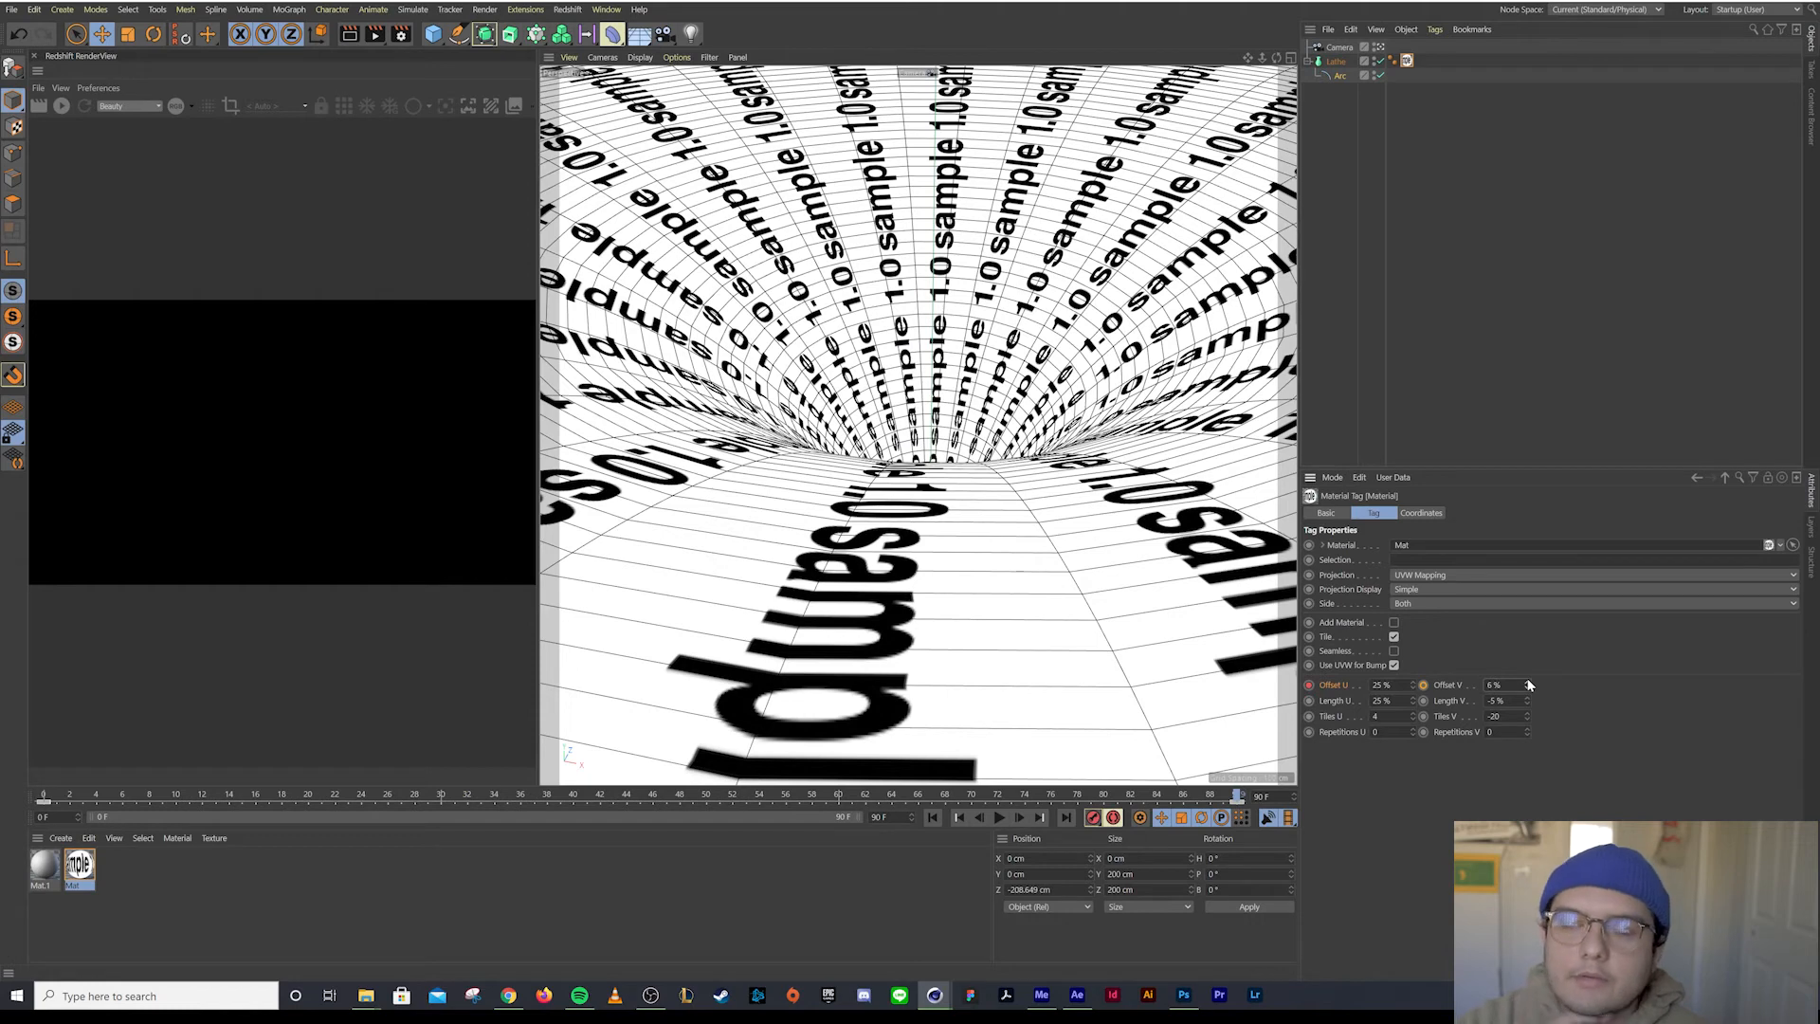
{"action": "left_click_drag", "start_coordinate": [1529, 684], "coordinate": [1527, 684]}
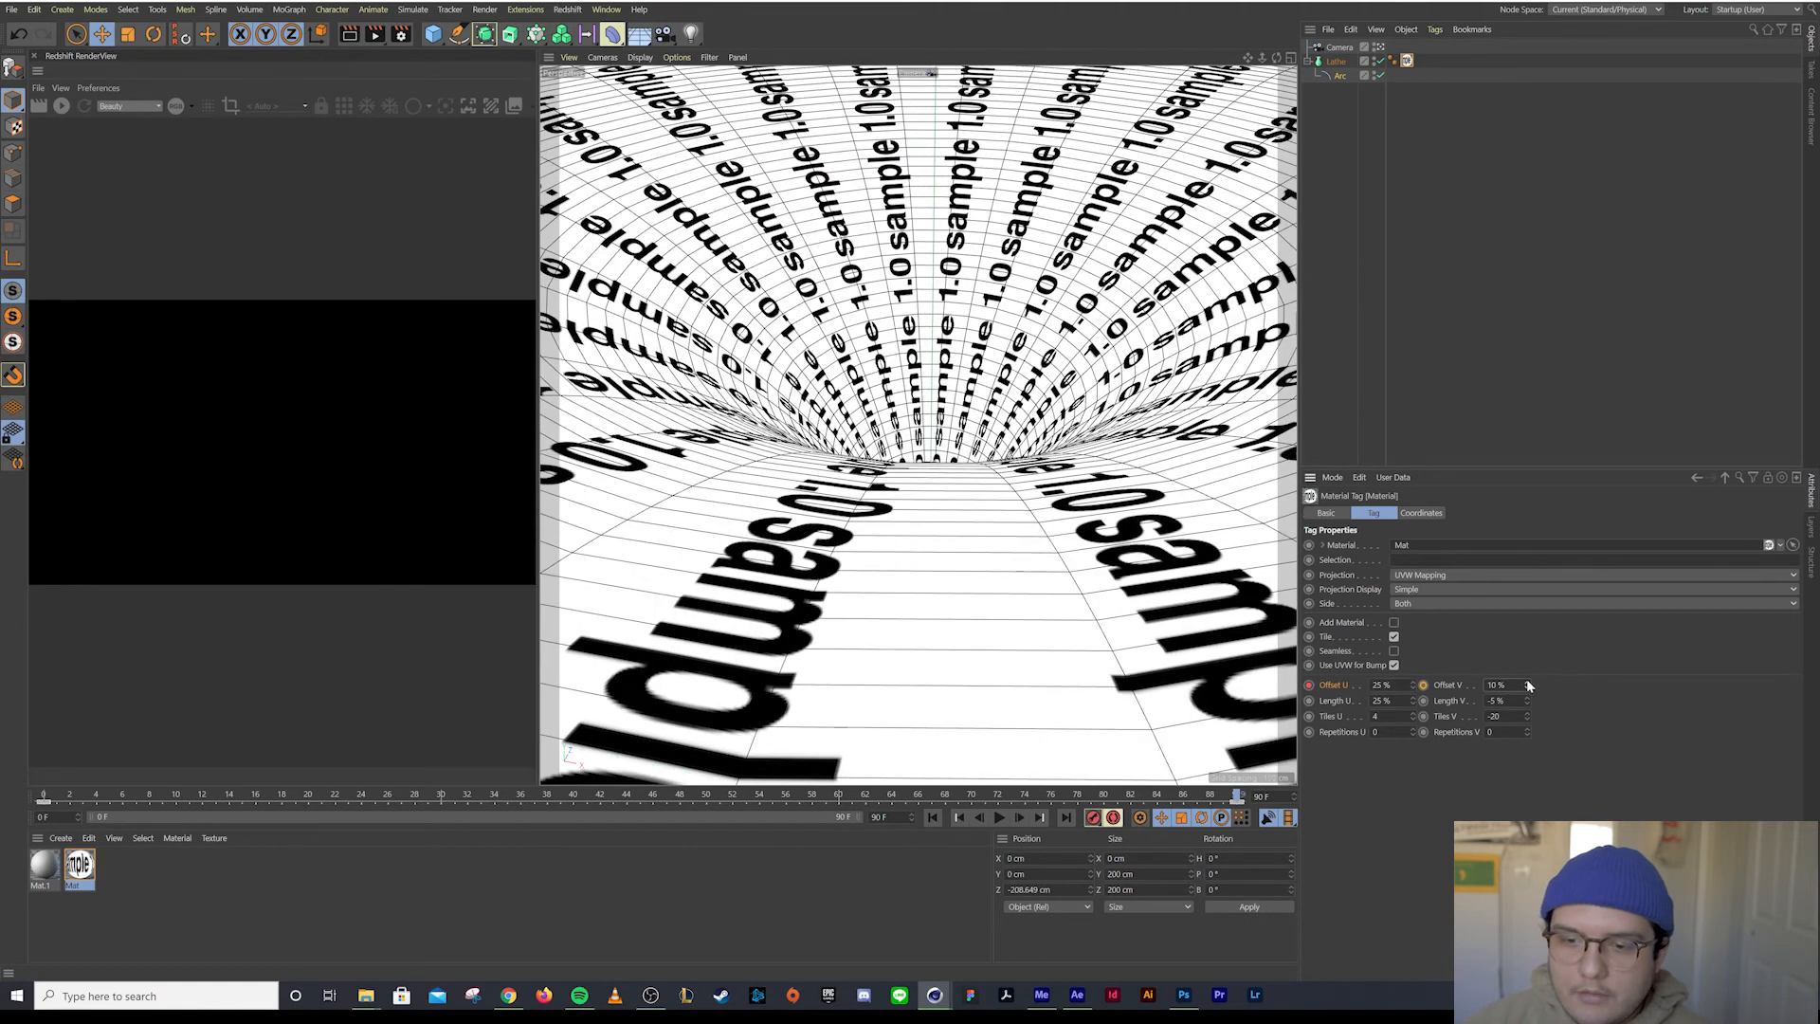
{"action": "left_click", "coordinate": [1424, 685]}
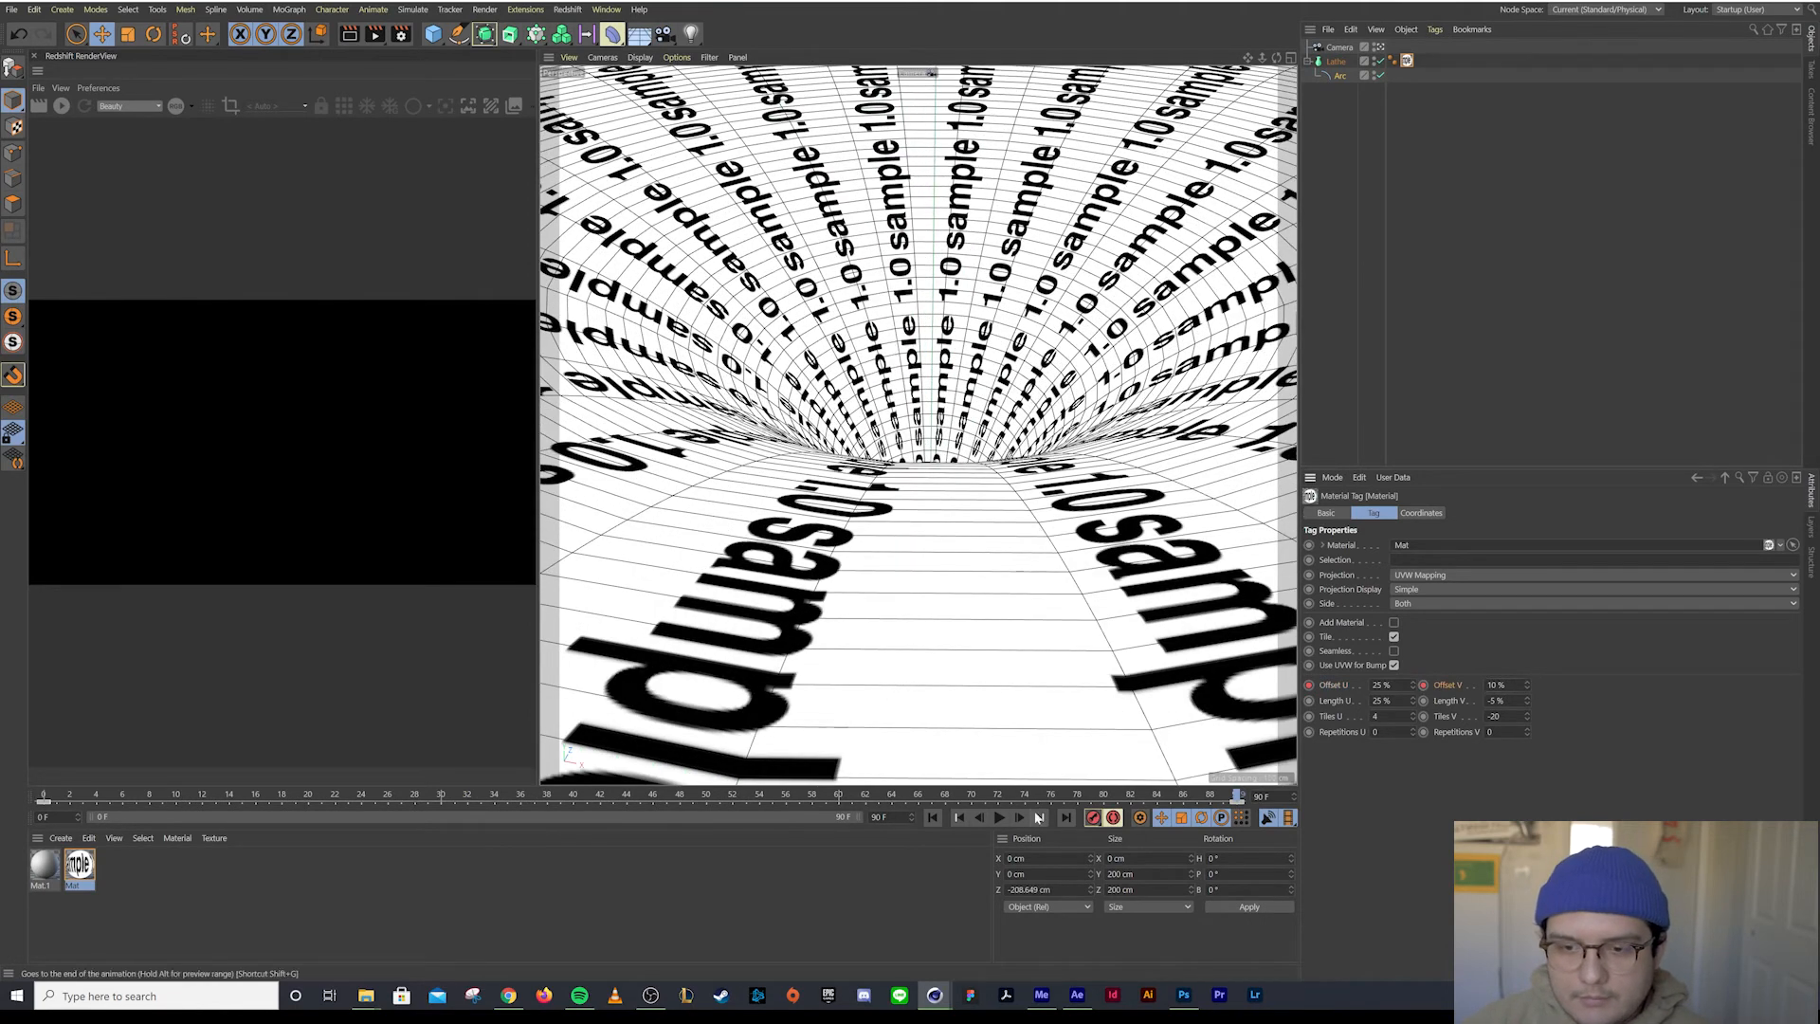
Play the text animation from frame 0, stop it, and compare the first and last frames
{"action": "left_click", "coordinate": [932, 817]}
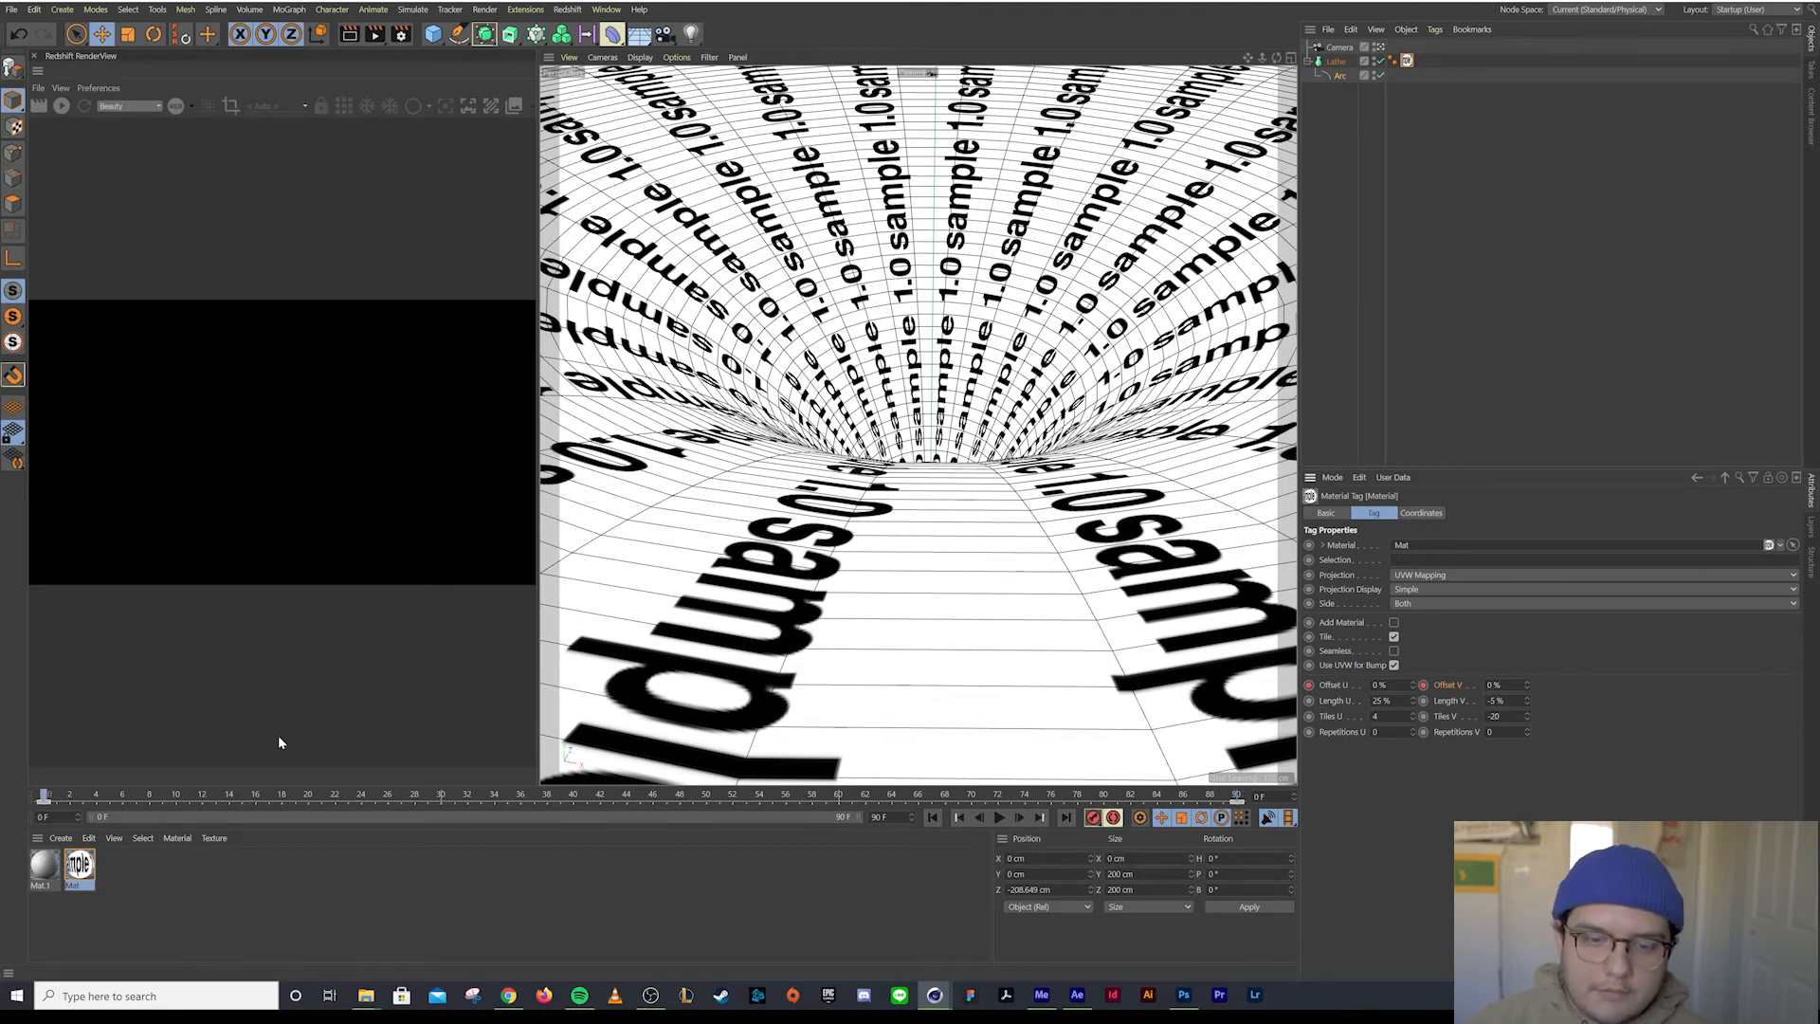
{"action": "left_click", "coordinate": [1001, 817]}
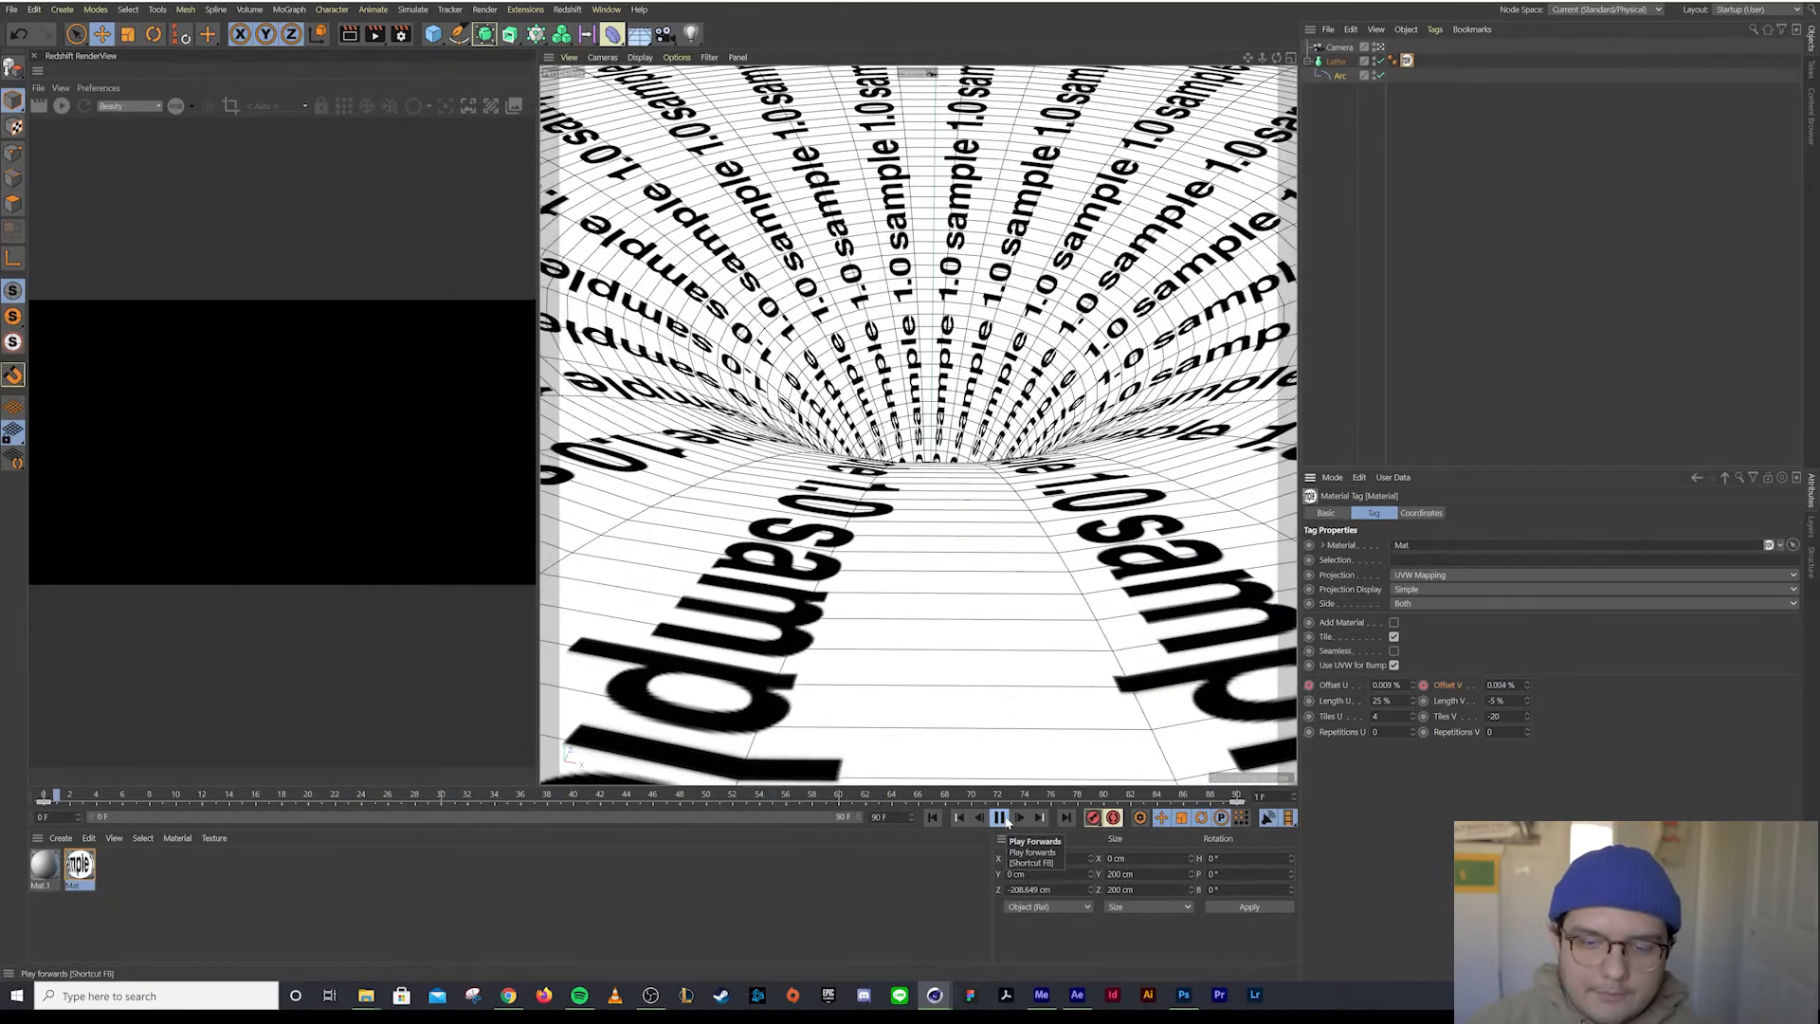
{"action": "left_click", "coordinate": [1003, 819]}
{"action": "left_click", "coordinate": [934, 818]}
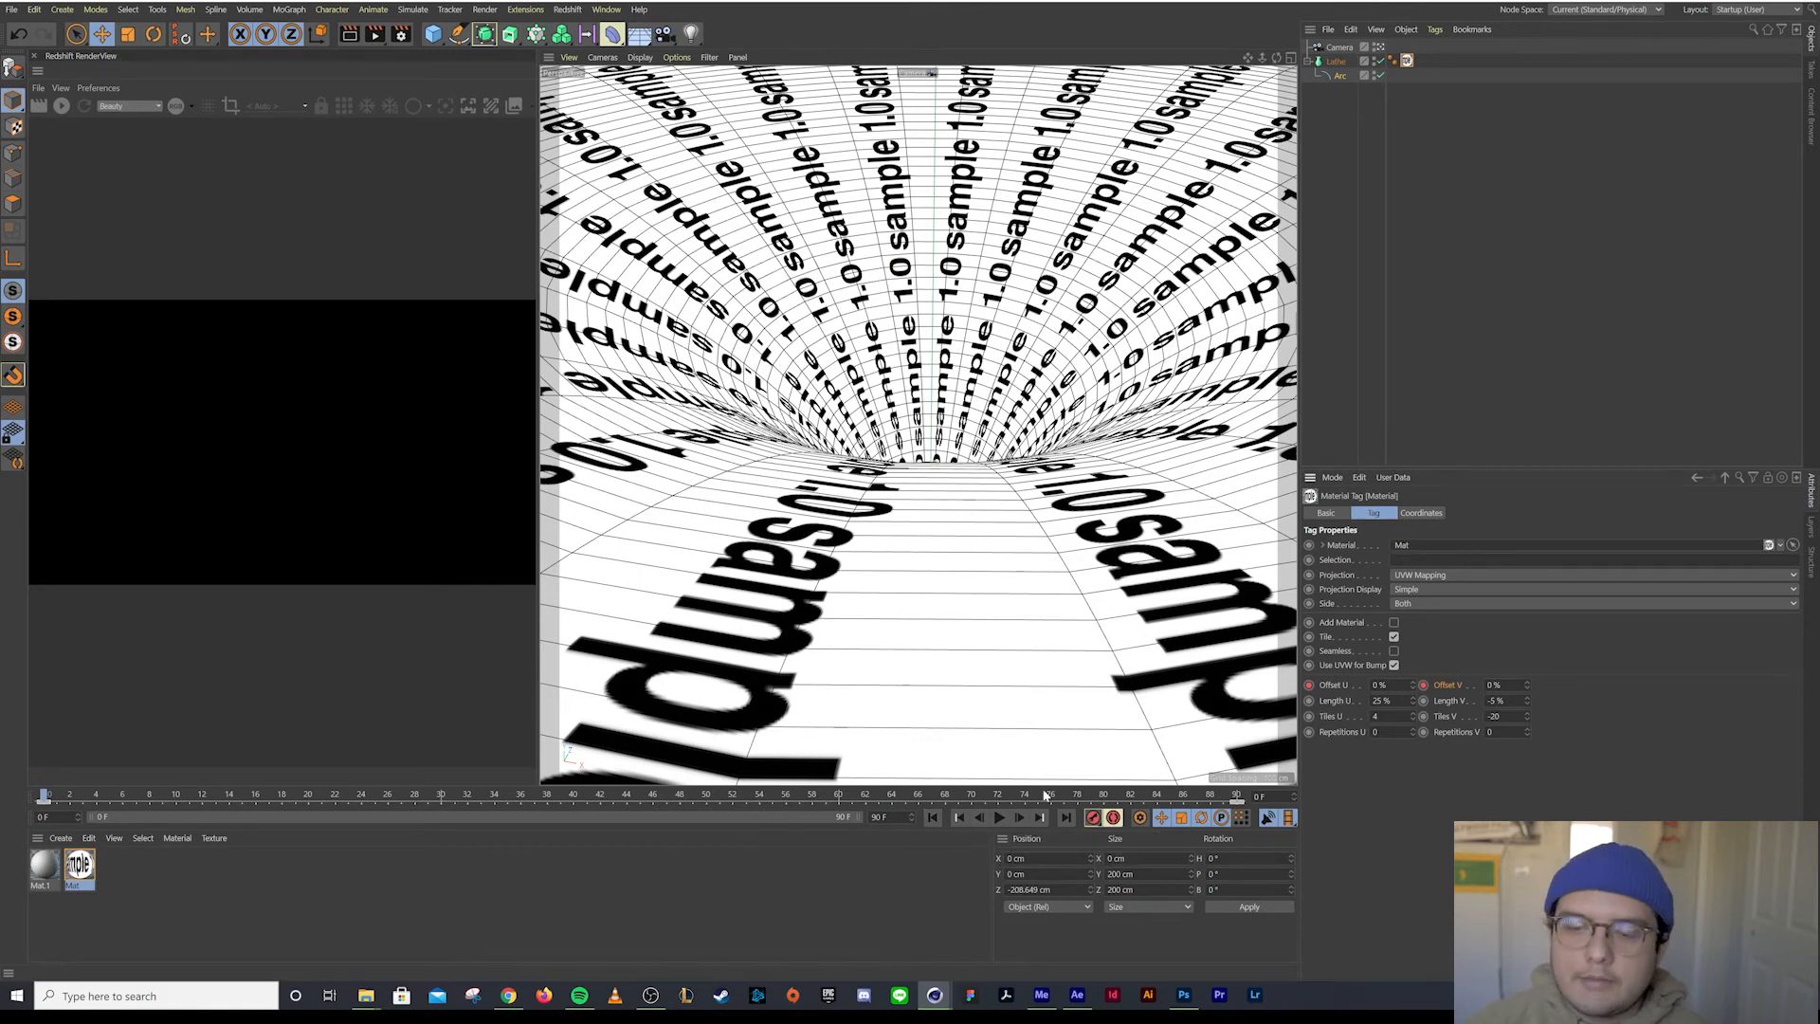
{"action": "left_click", "coordinate": [1067, 817]}
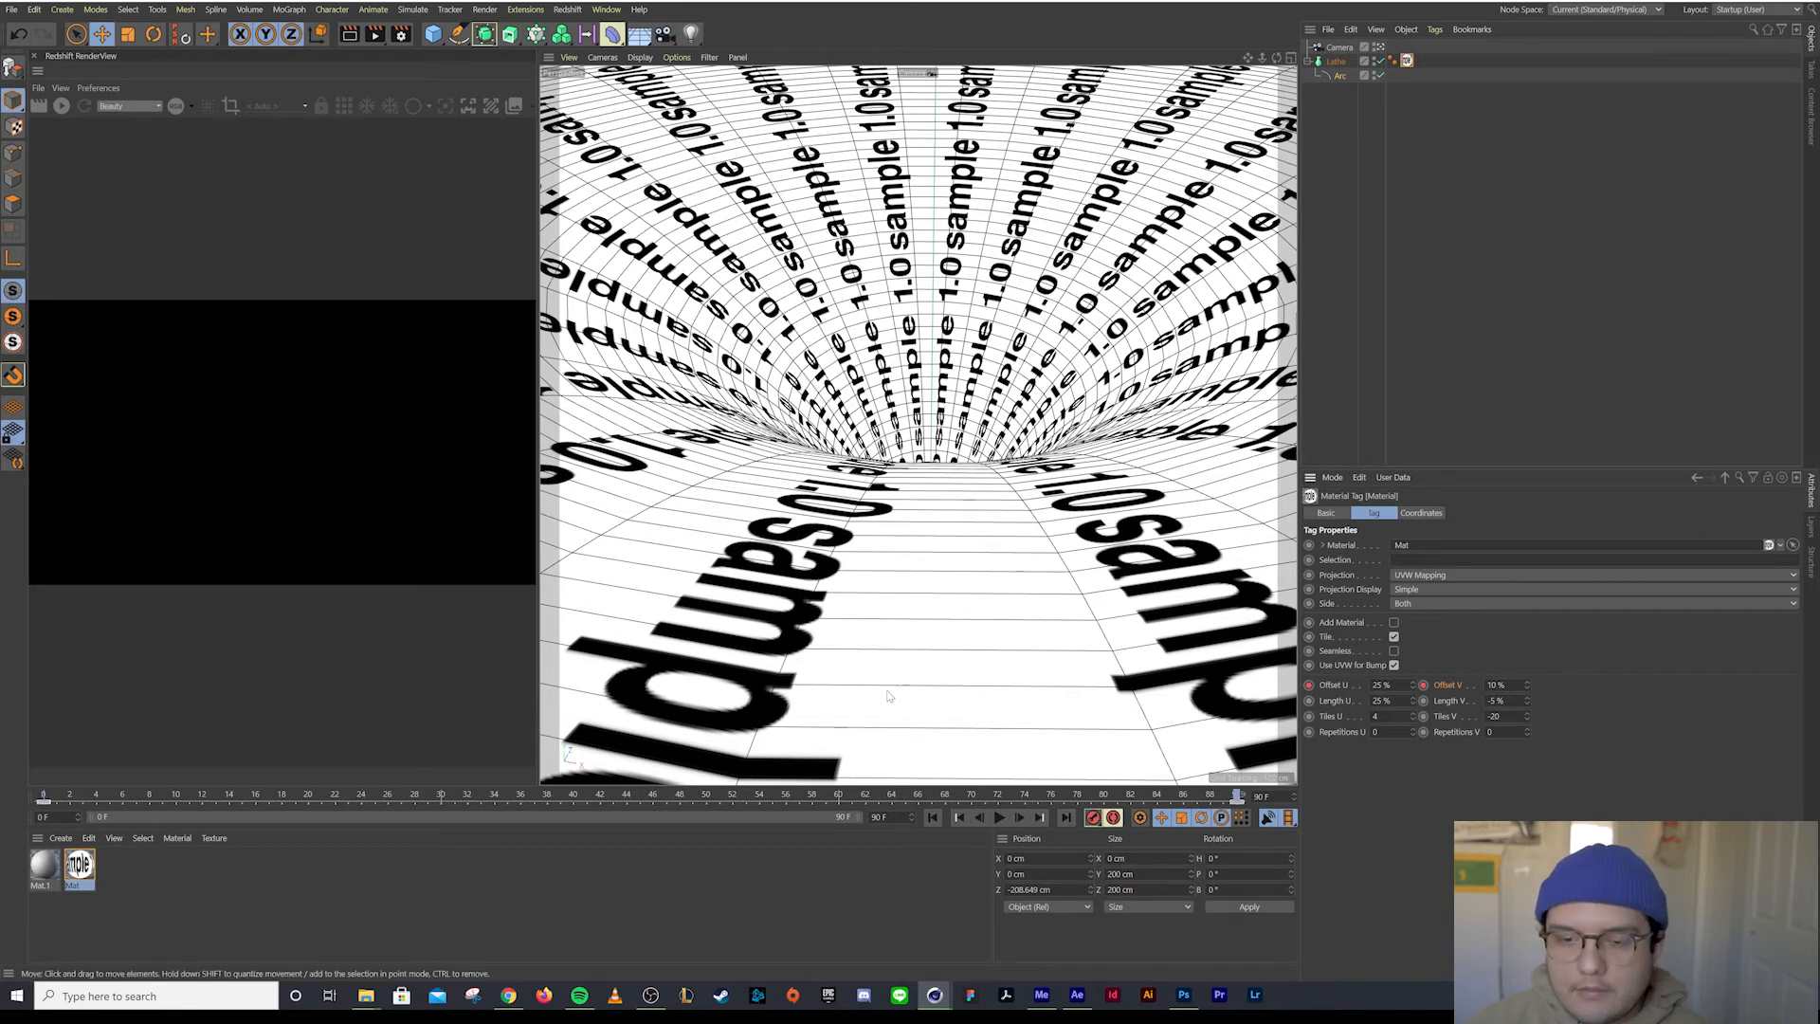
Return the timeline to frame 0 and save the funnel project, accepting the overwrite in the newer version's format
{"action": "left_click", "coordinate": [932, 818]}
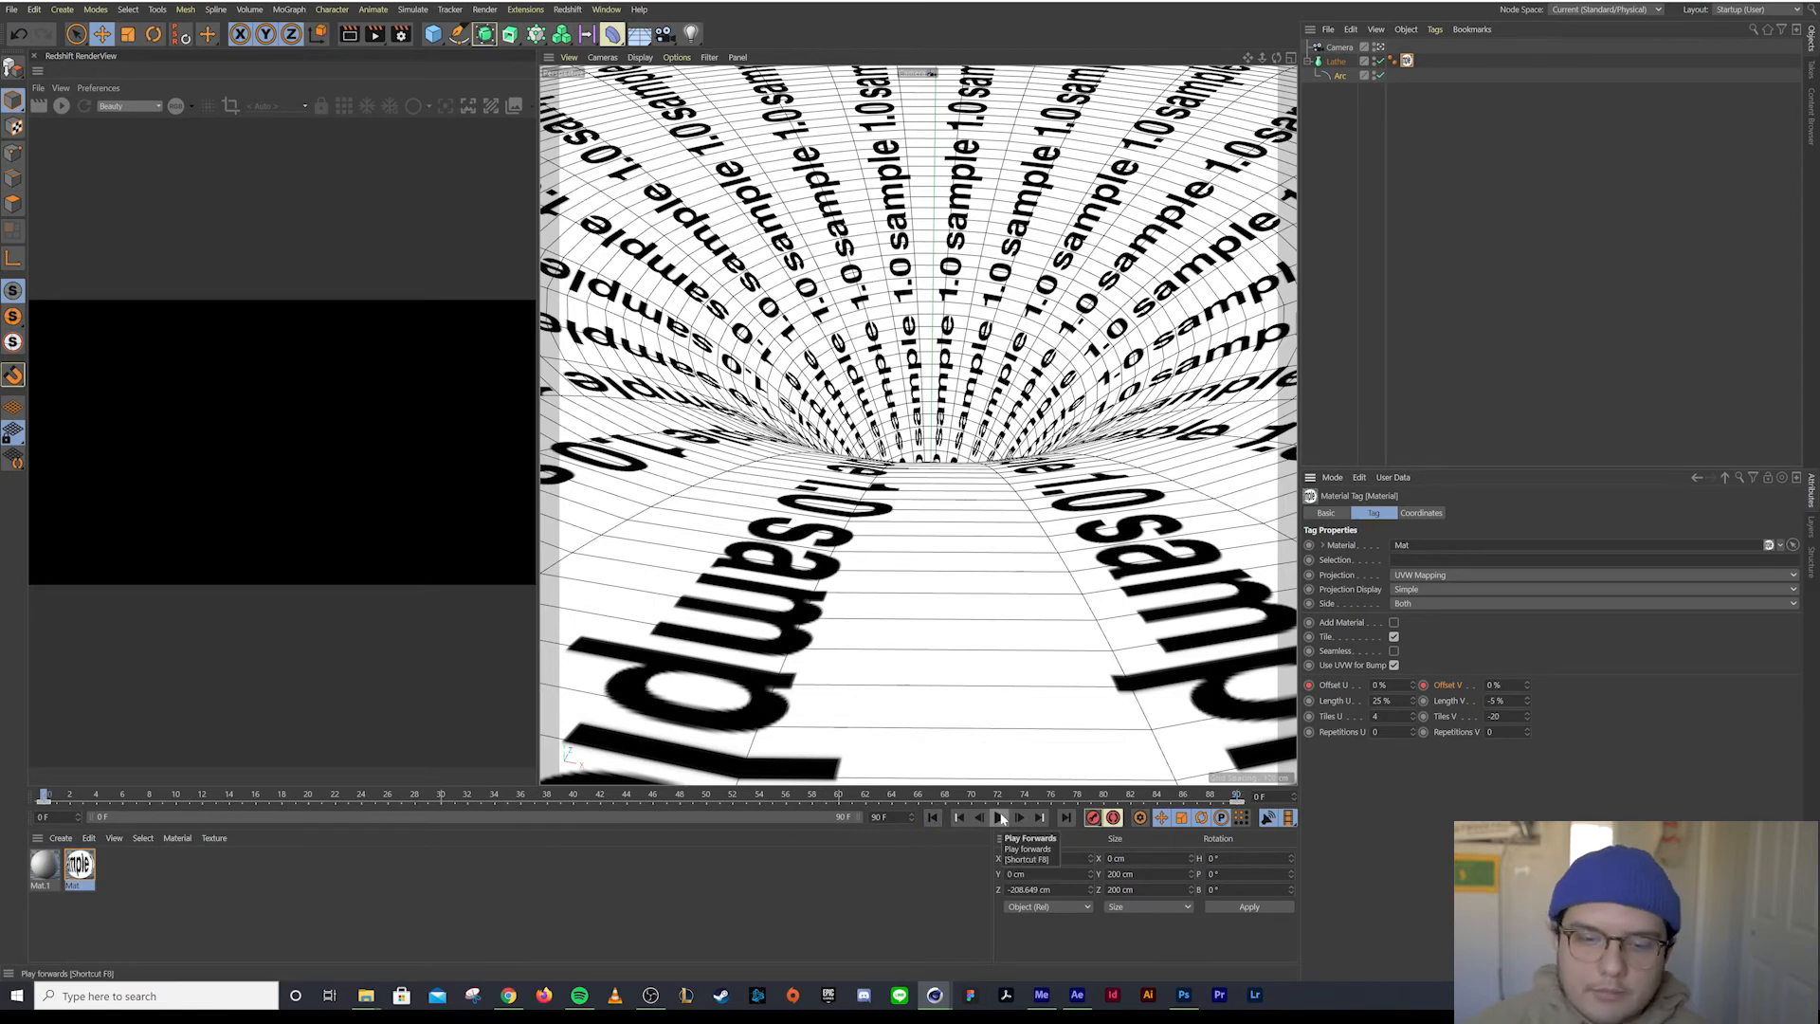
{"action": "left_click", "coordinate": [12, 10]}
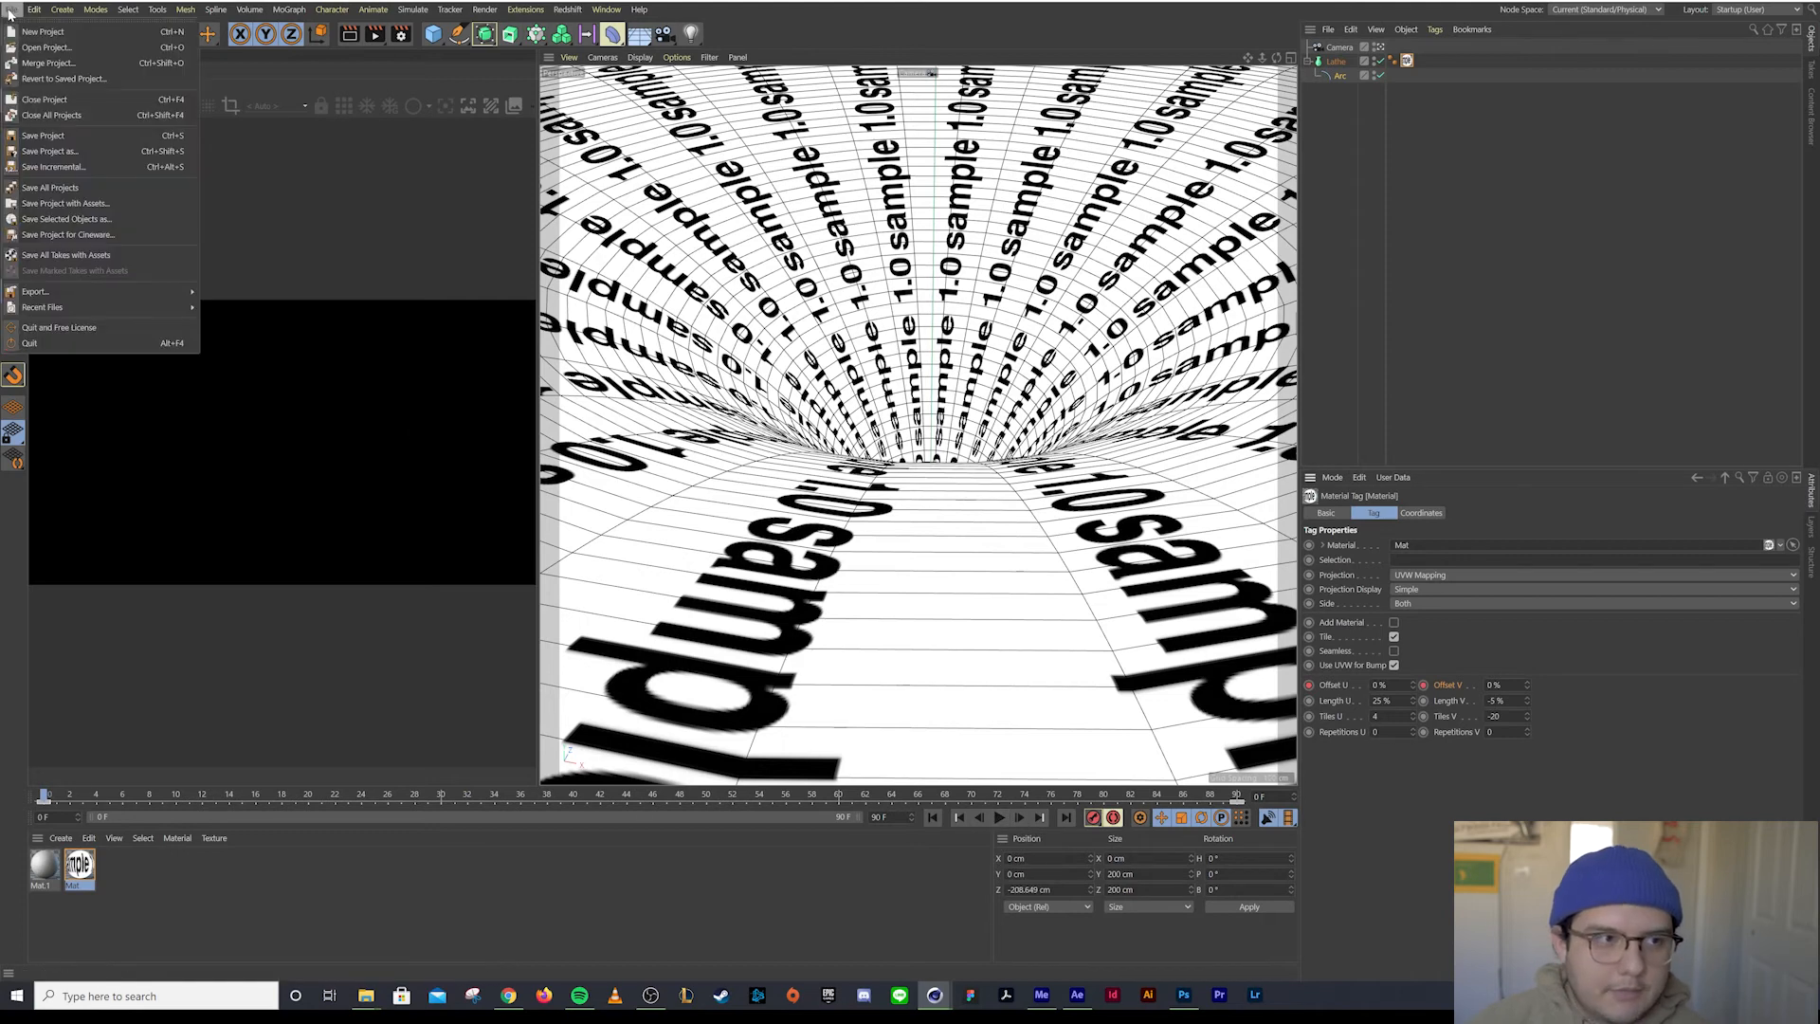
{"action": "left_click", "coordinate": [53, 135]}
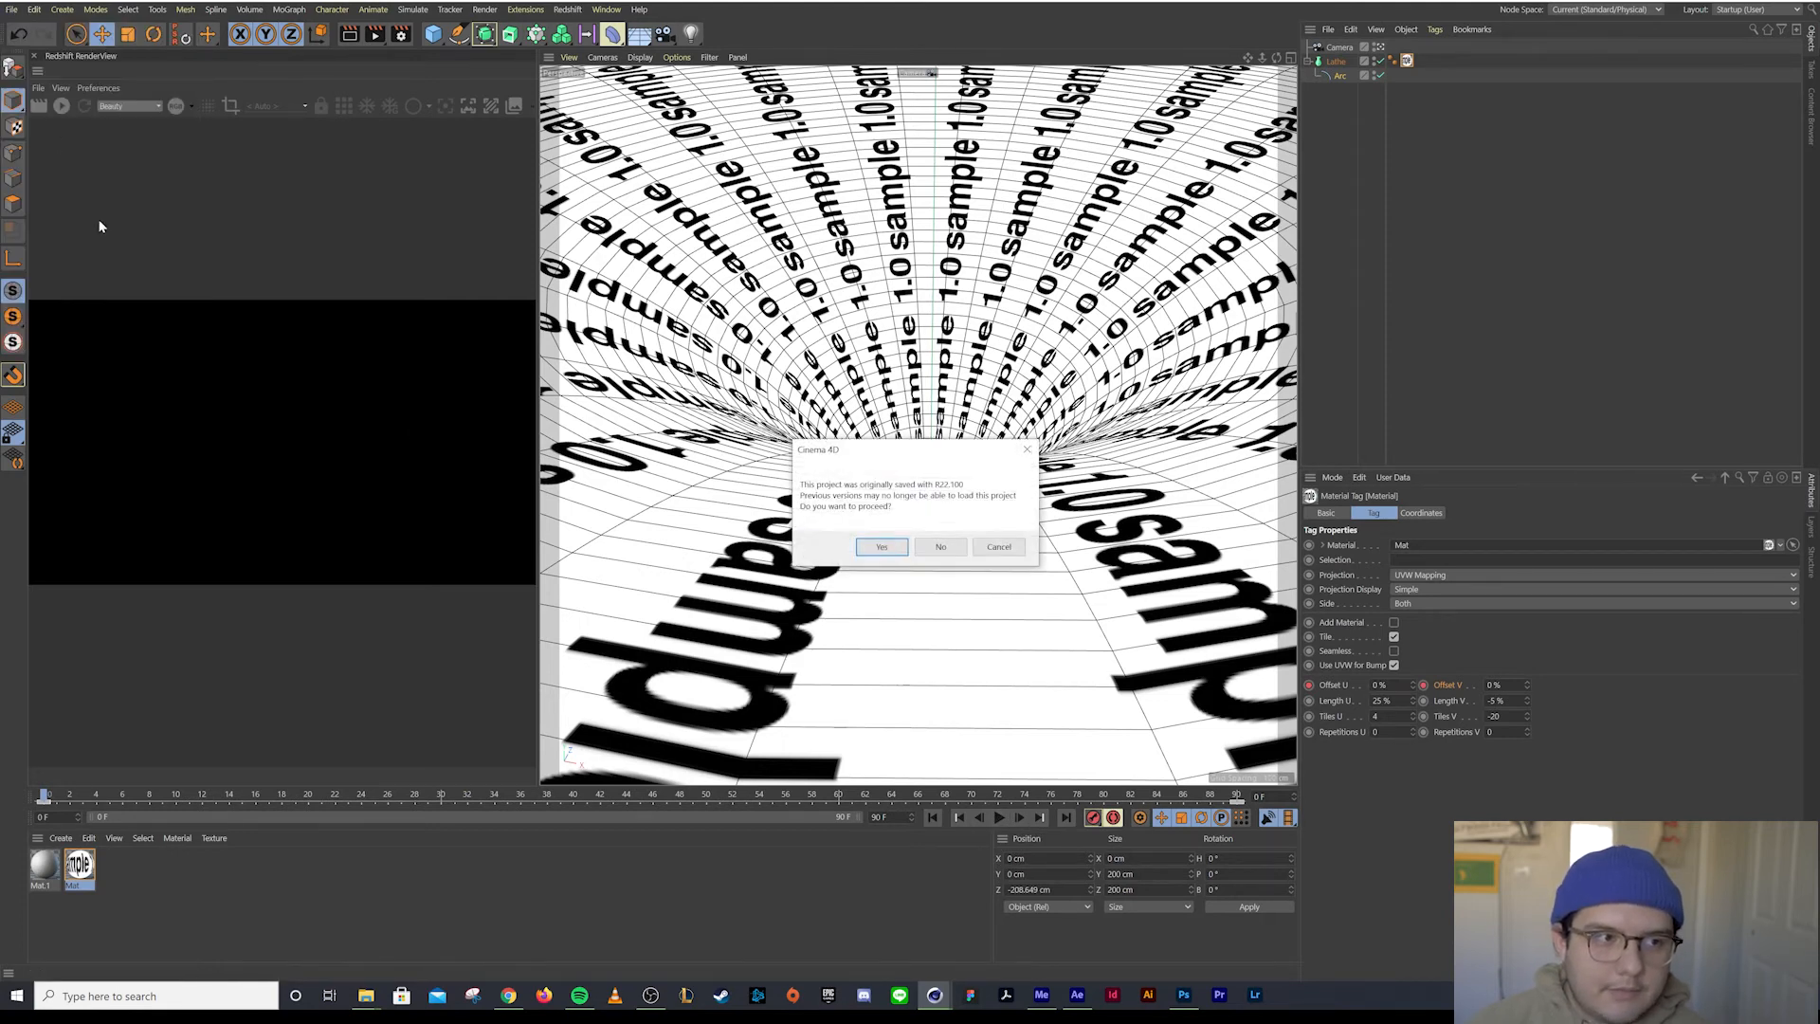
{"action": "left_click", "coordinate": [882, 547]}
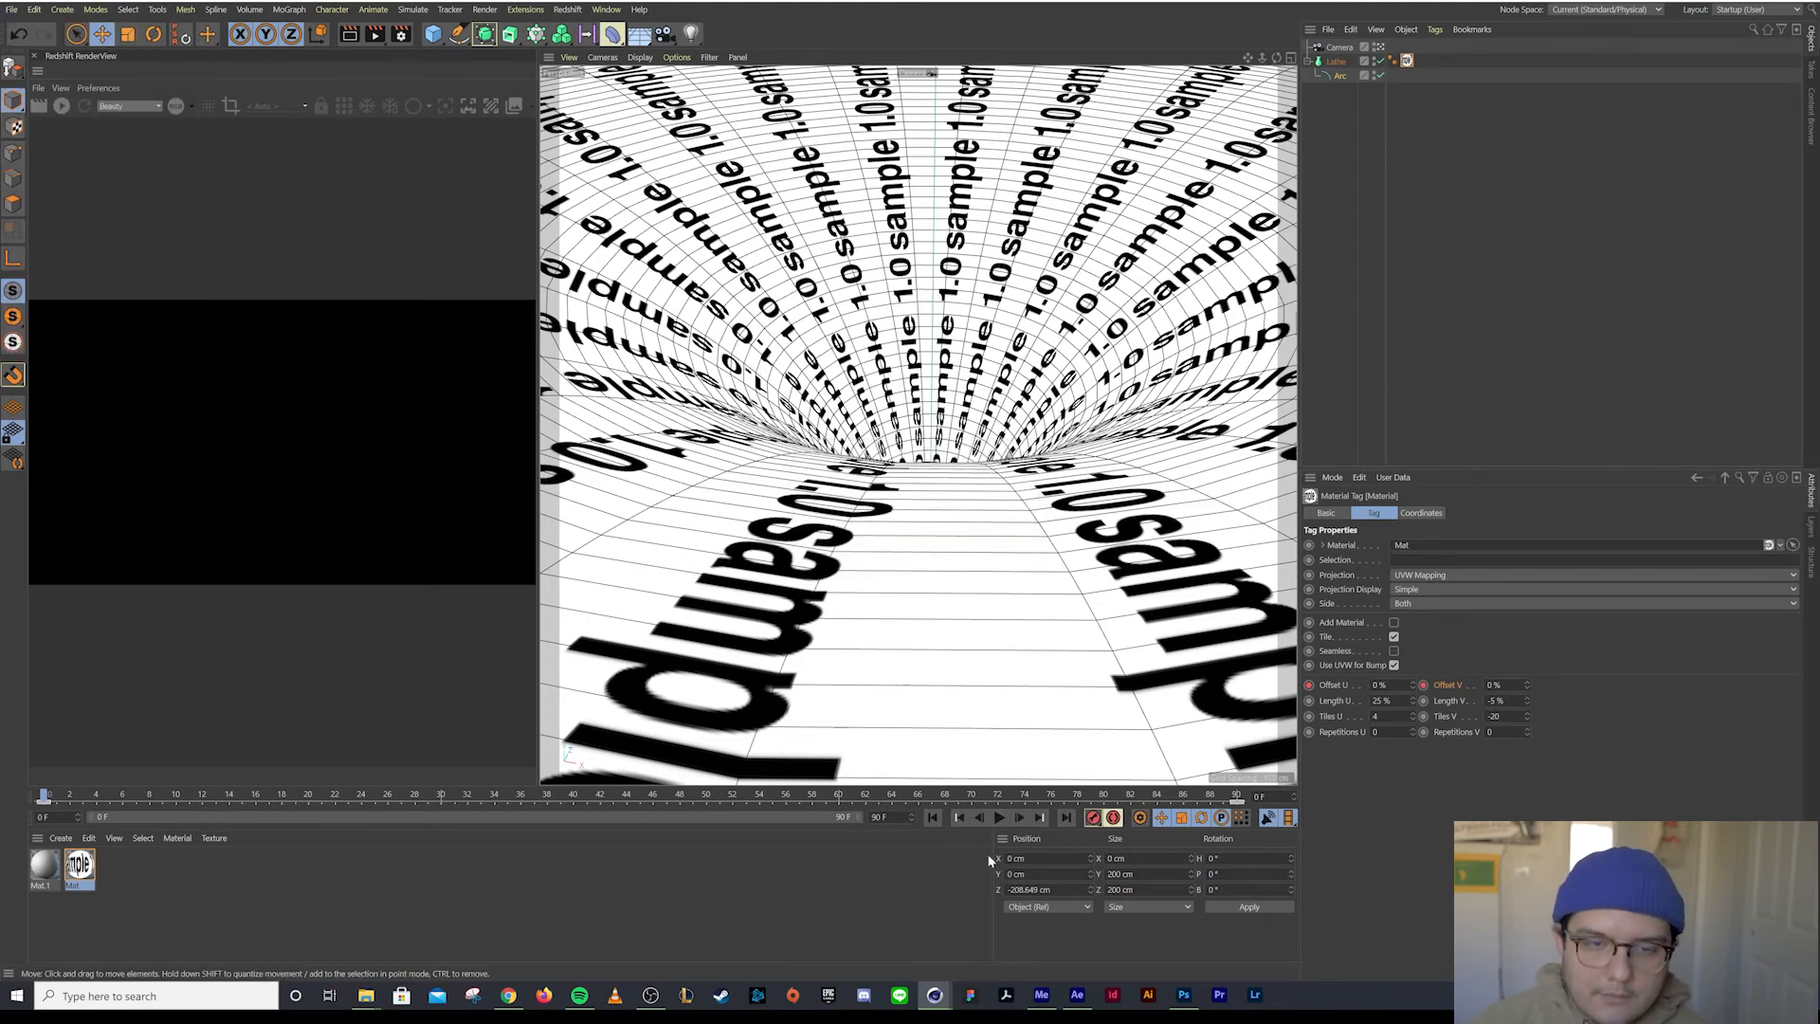
In After Effects, create a composition from funnel.c4d and set its preview resolution to Full
{"action": "left_click", "coordinate": [1081, 1005]}
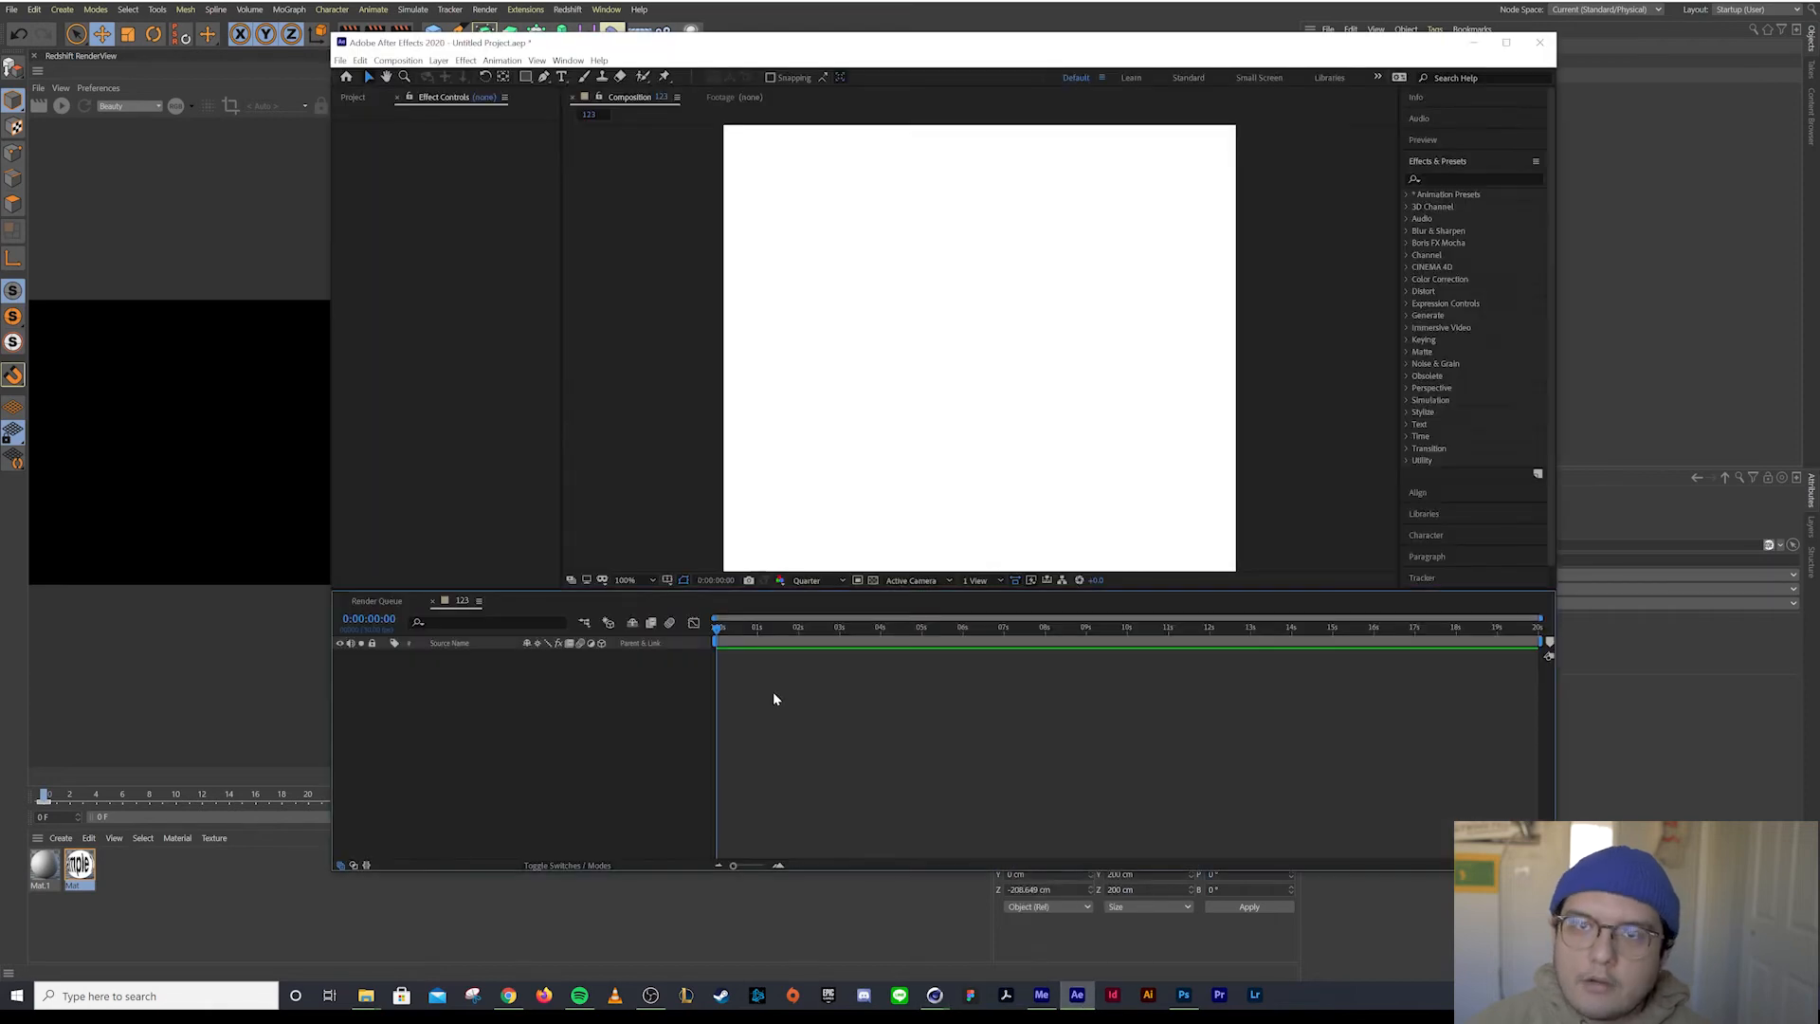
{"action": "left_click", "coordinate": [352, 98]}
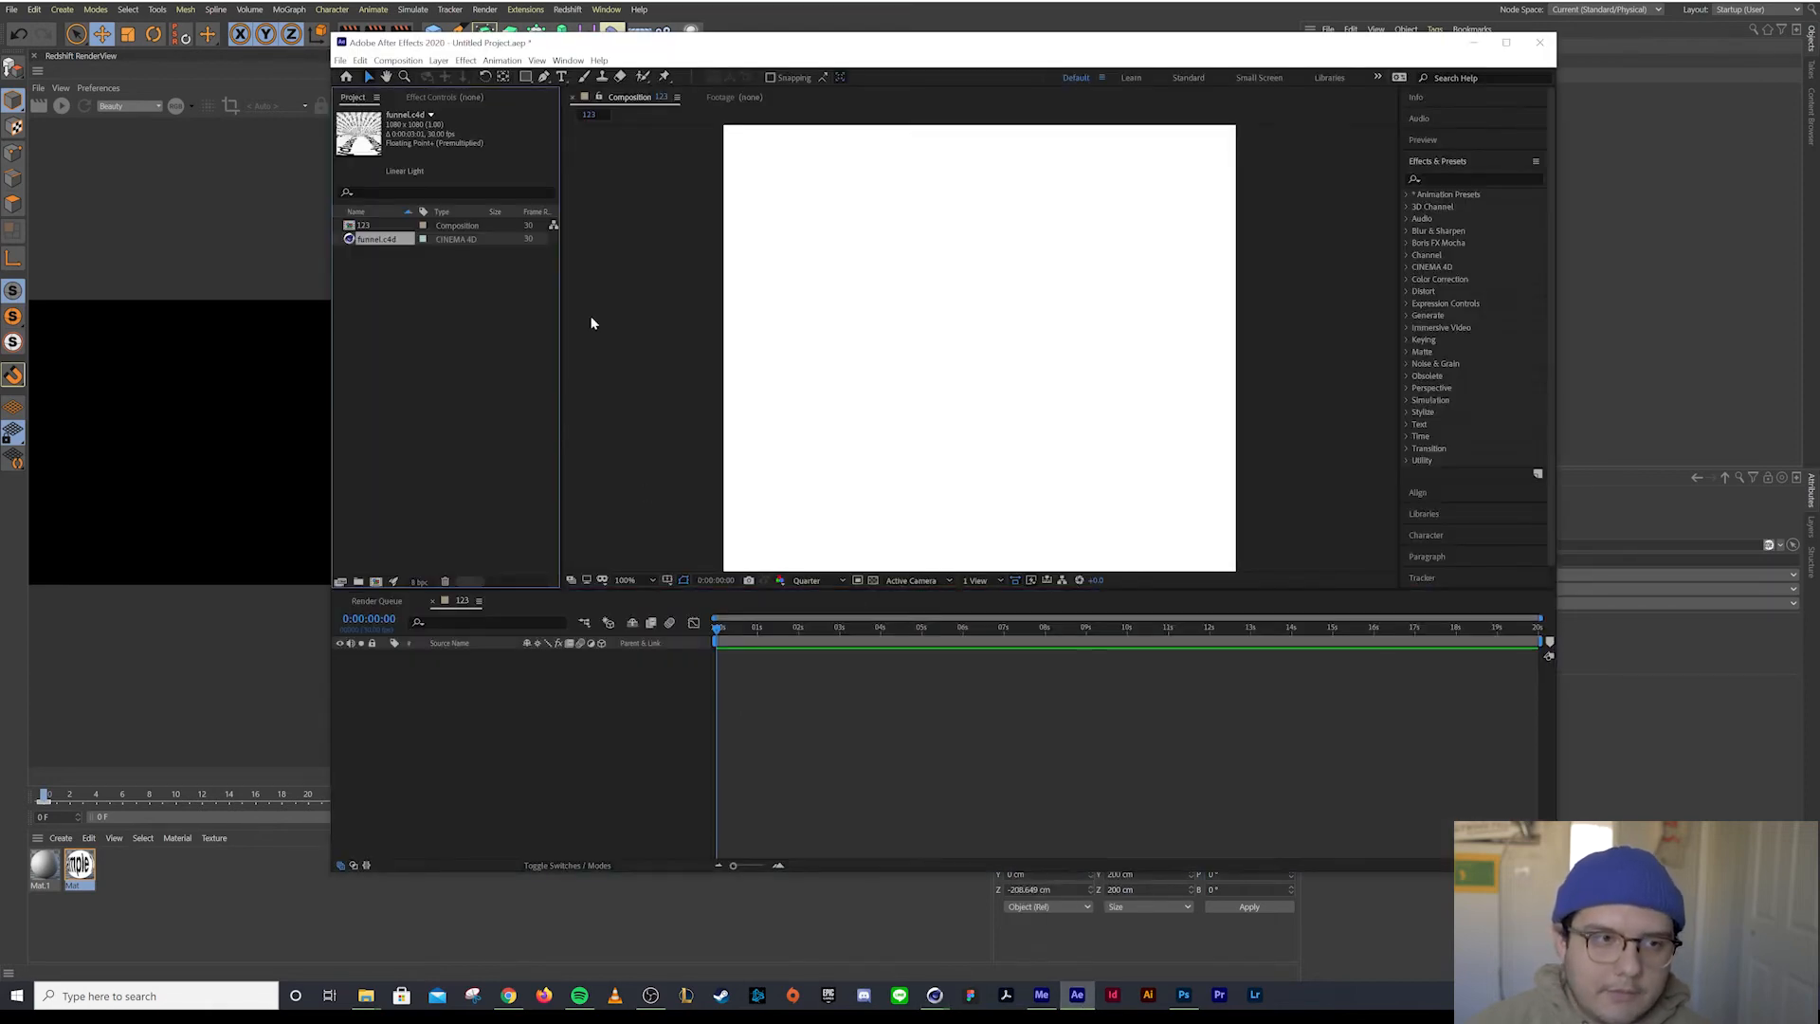
{"action": "left_click", "coordinate": [360, 252]}
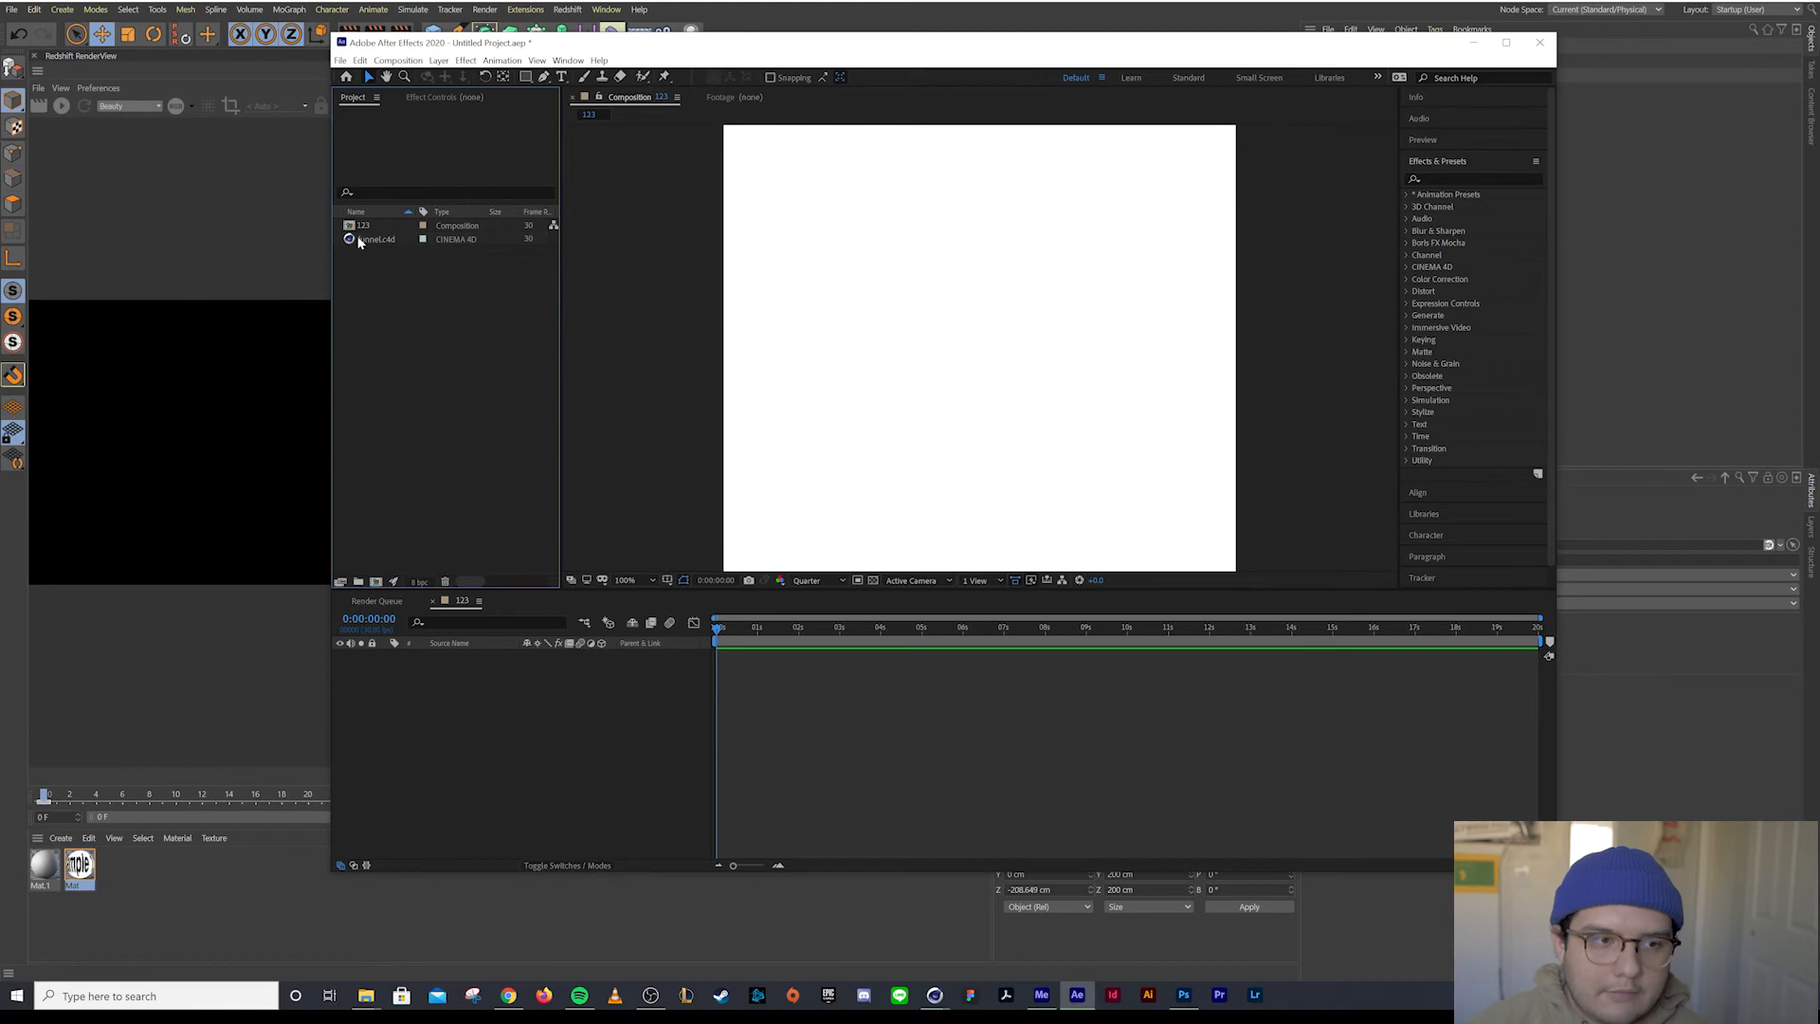
{"action": "left_click_drag", "start_coordinate": [360, 240], "coordinate": [374, 580]}
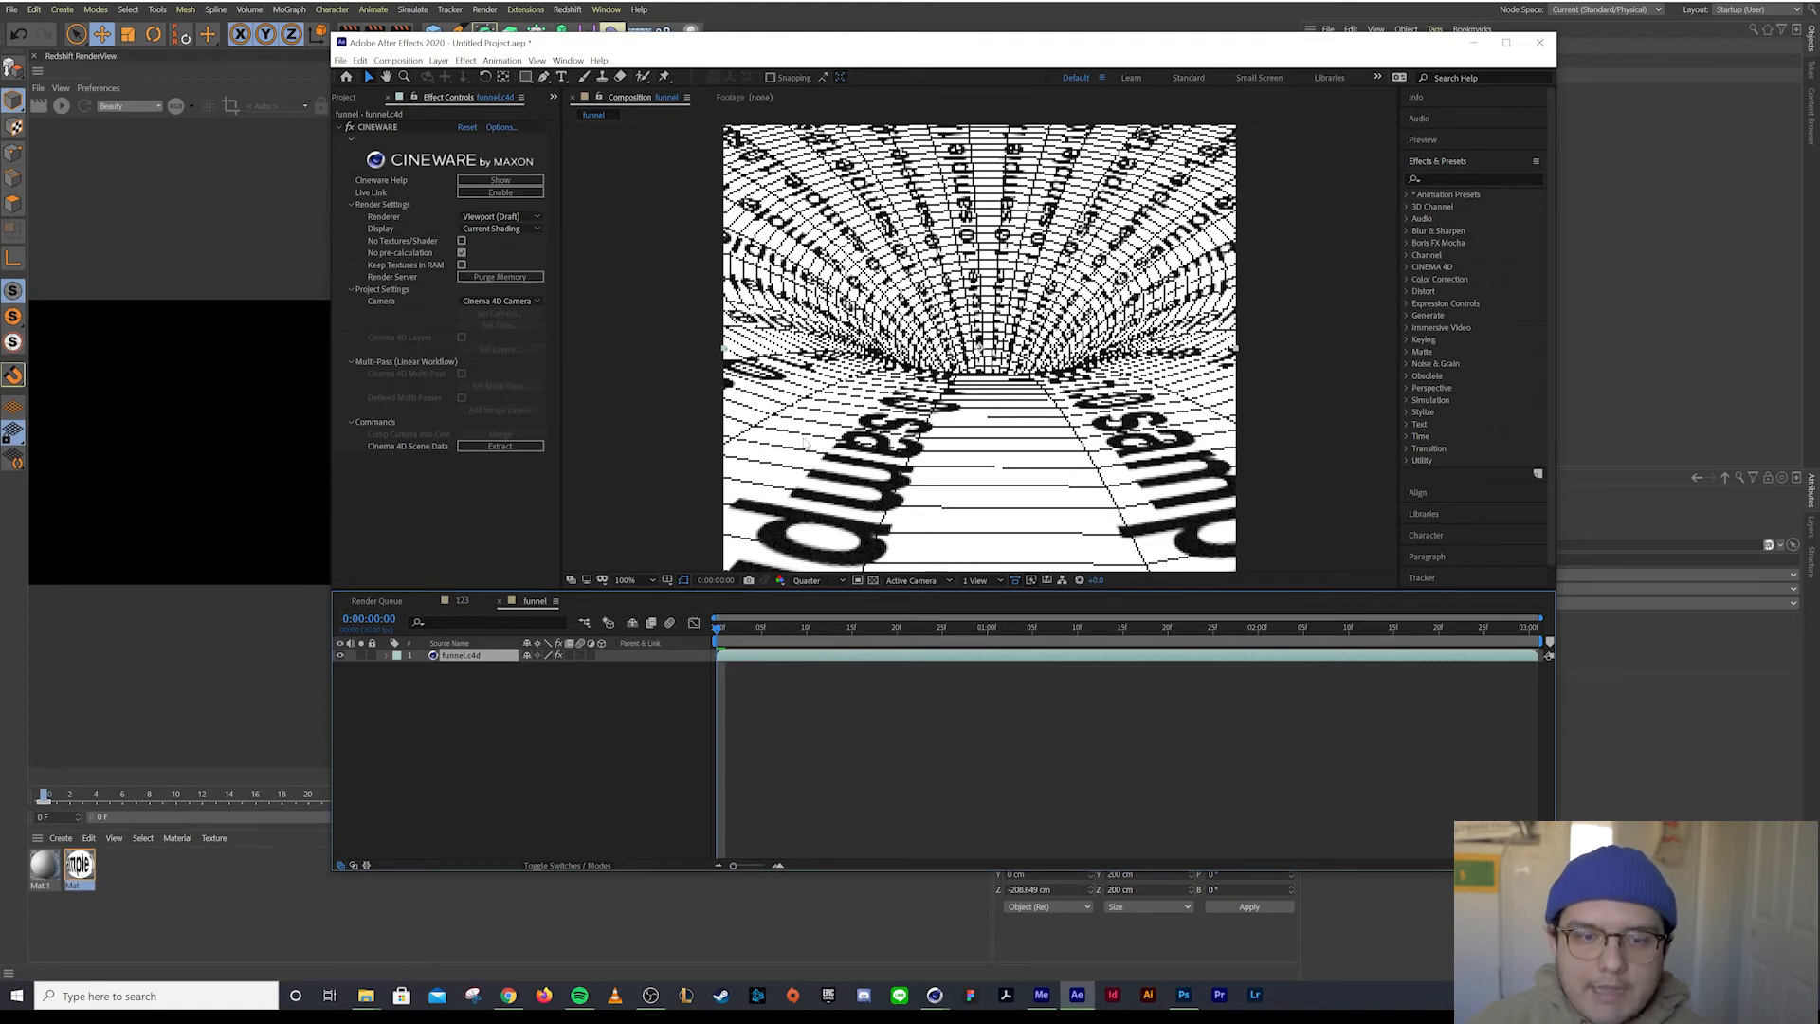
{"action": "left_click", "coordinate": [828, 586]}
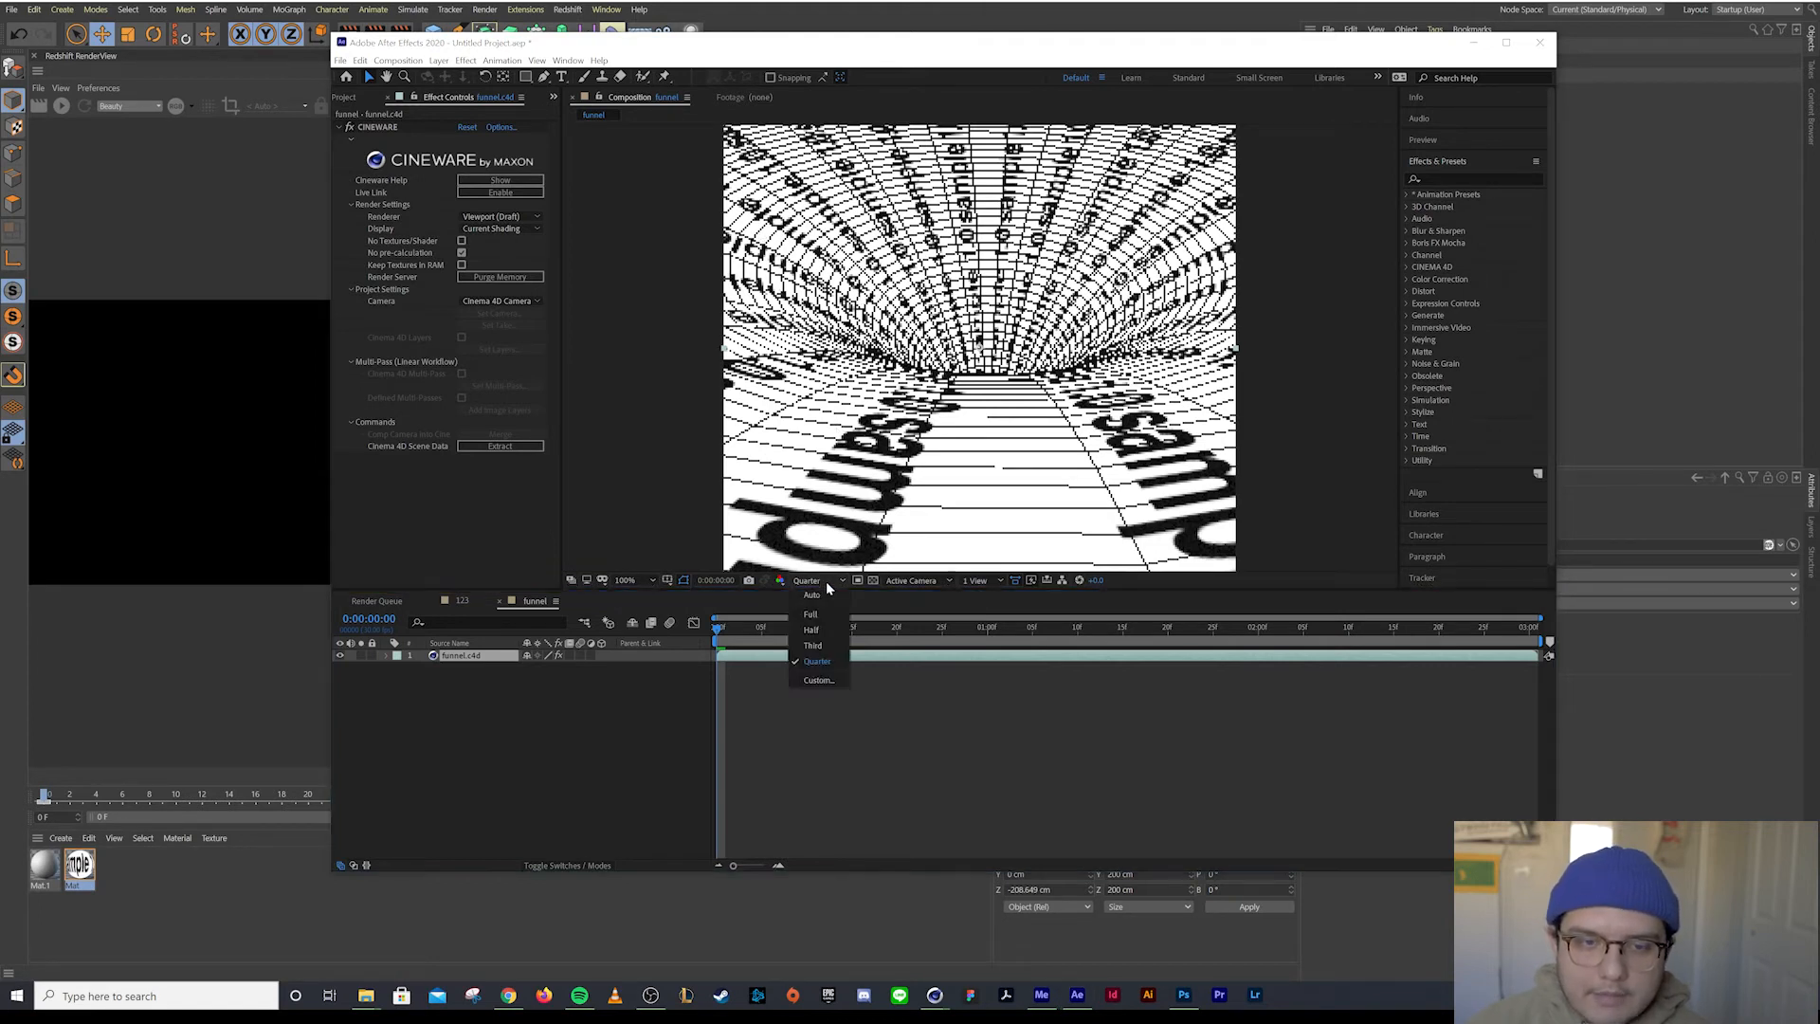
{"action": "left_click", "coordinate": [816, 612]}
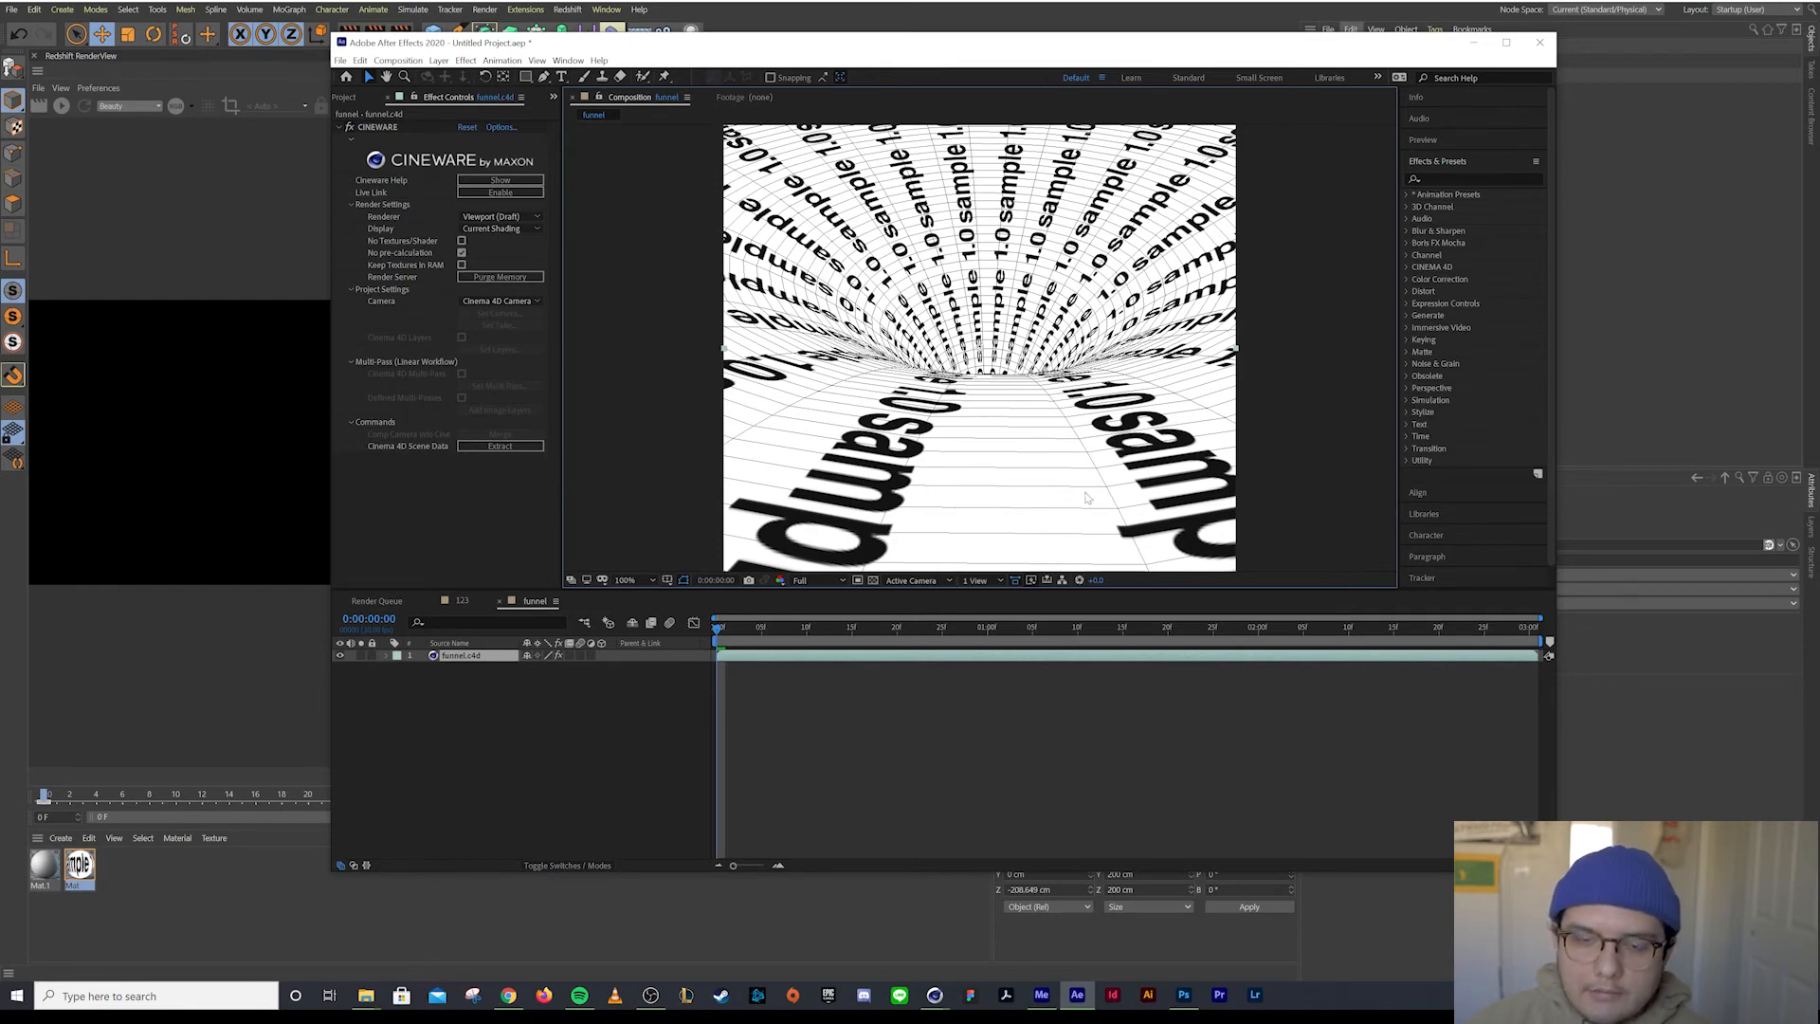
Switch to Cinema 4D, set the viewport display to Gouraud Shading without lines, and return to After Effects
{"action": "left_click", "coordinate": [1474, 43]}
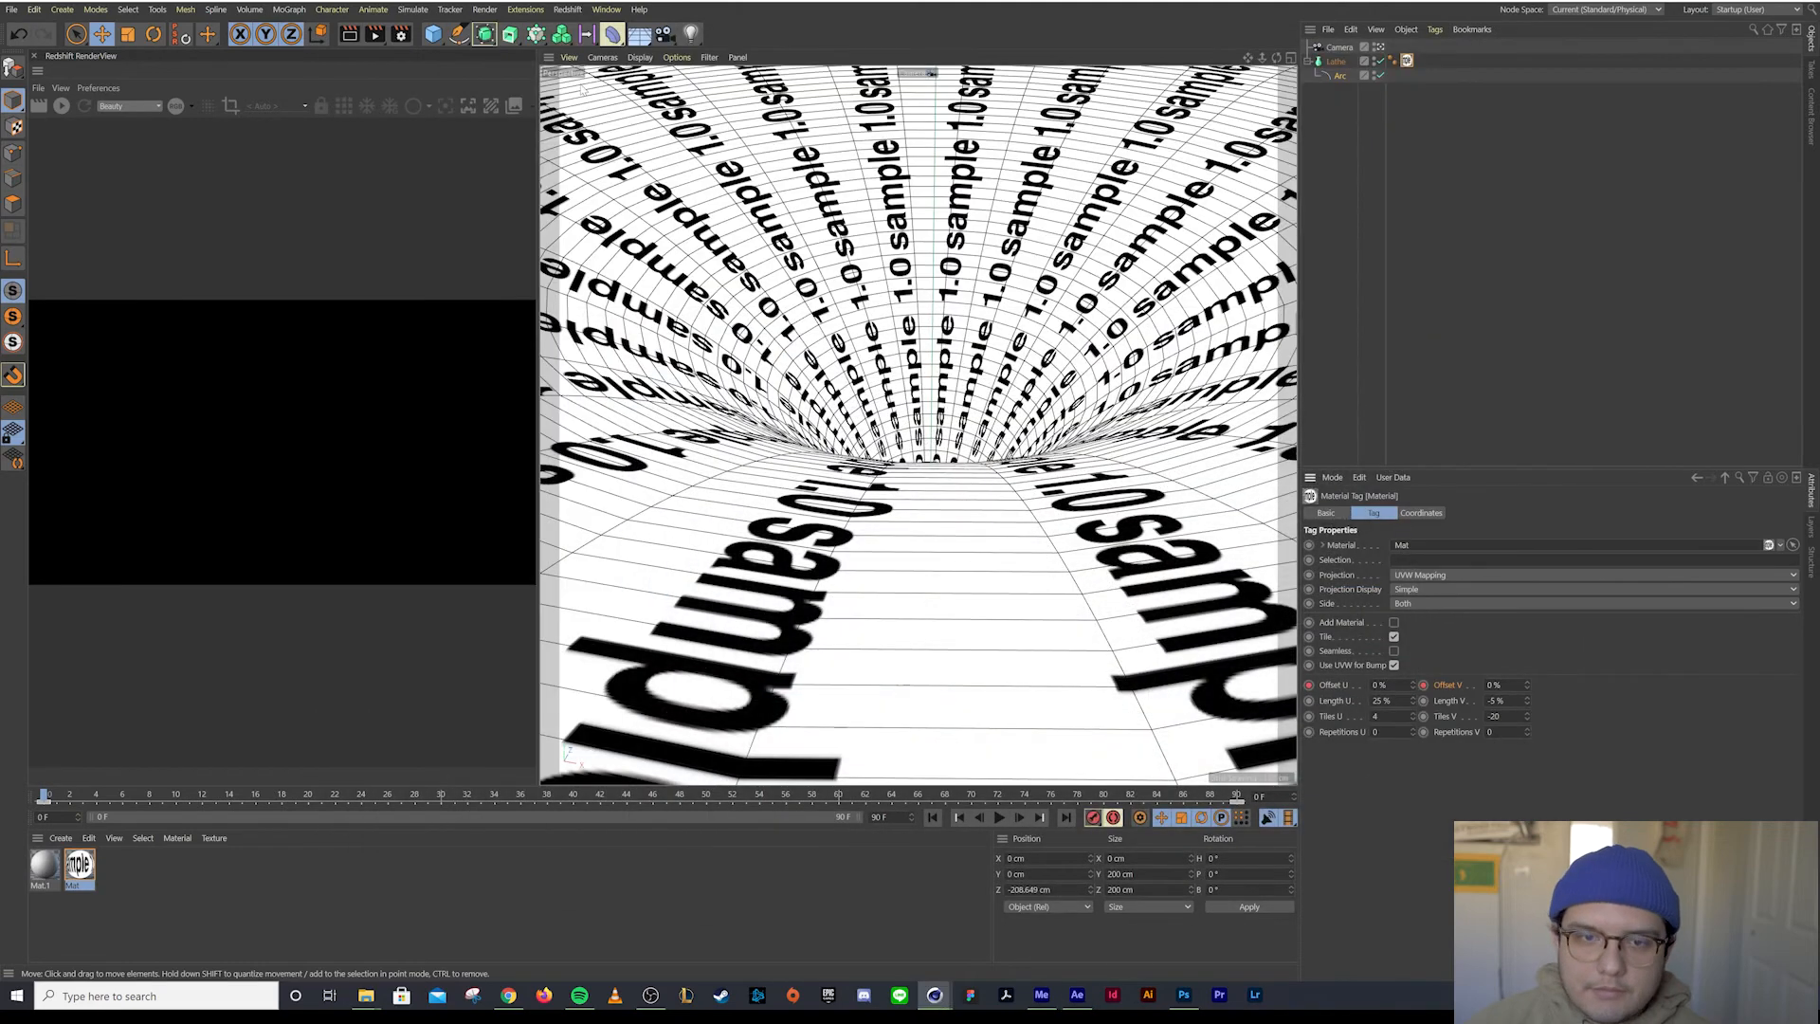
{"action": "left_click", "coordinate": [640, 57]}
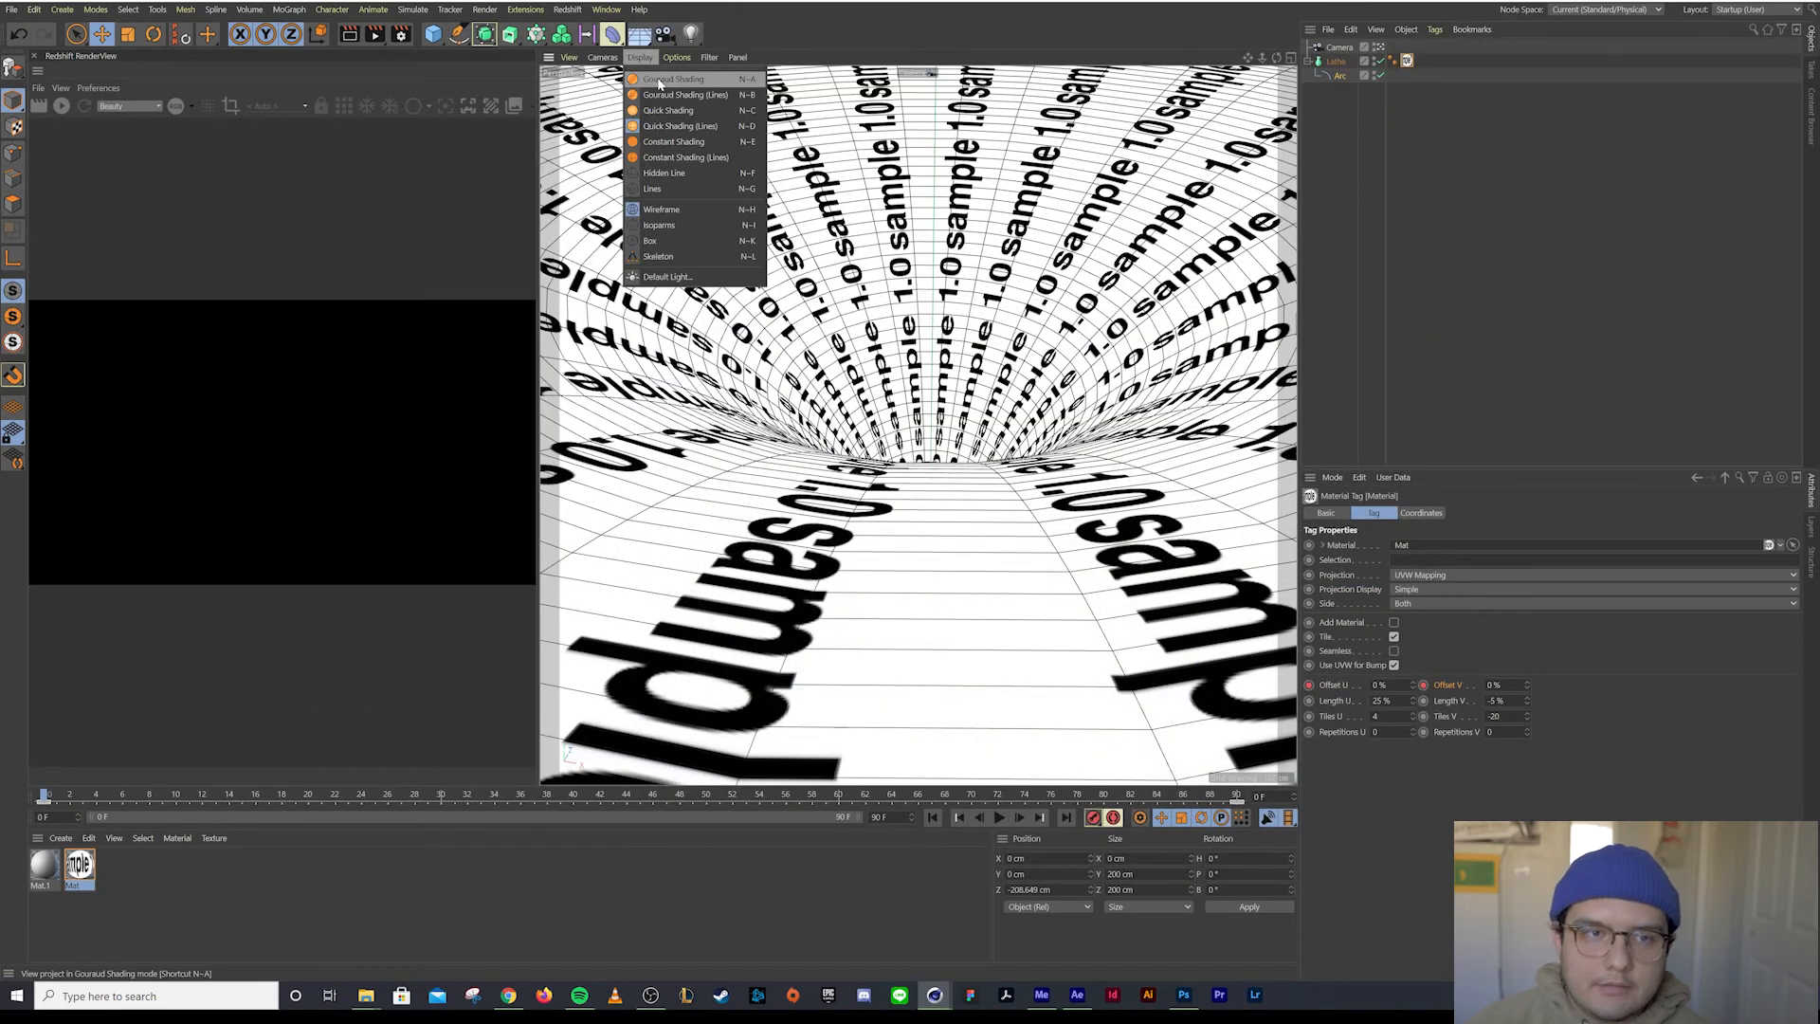
{"action": "left_click", "coordinate": [659, 79]}
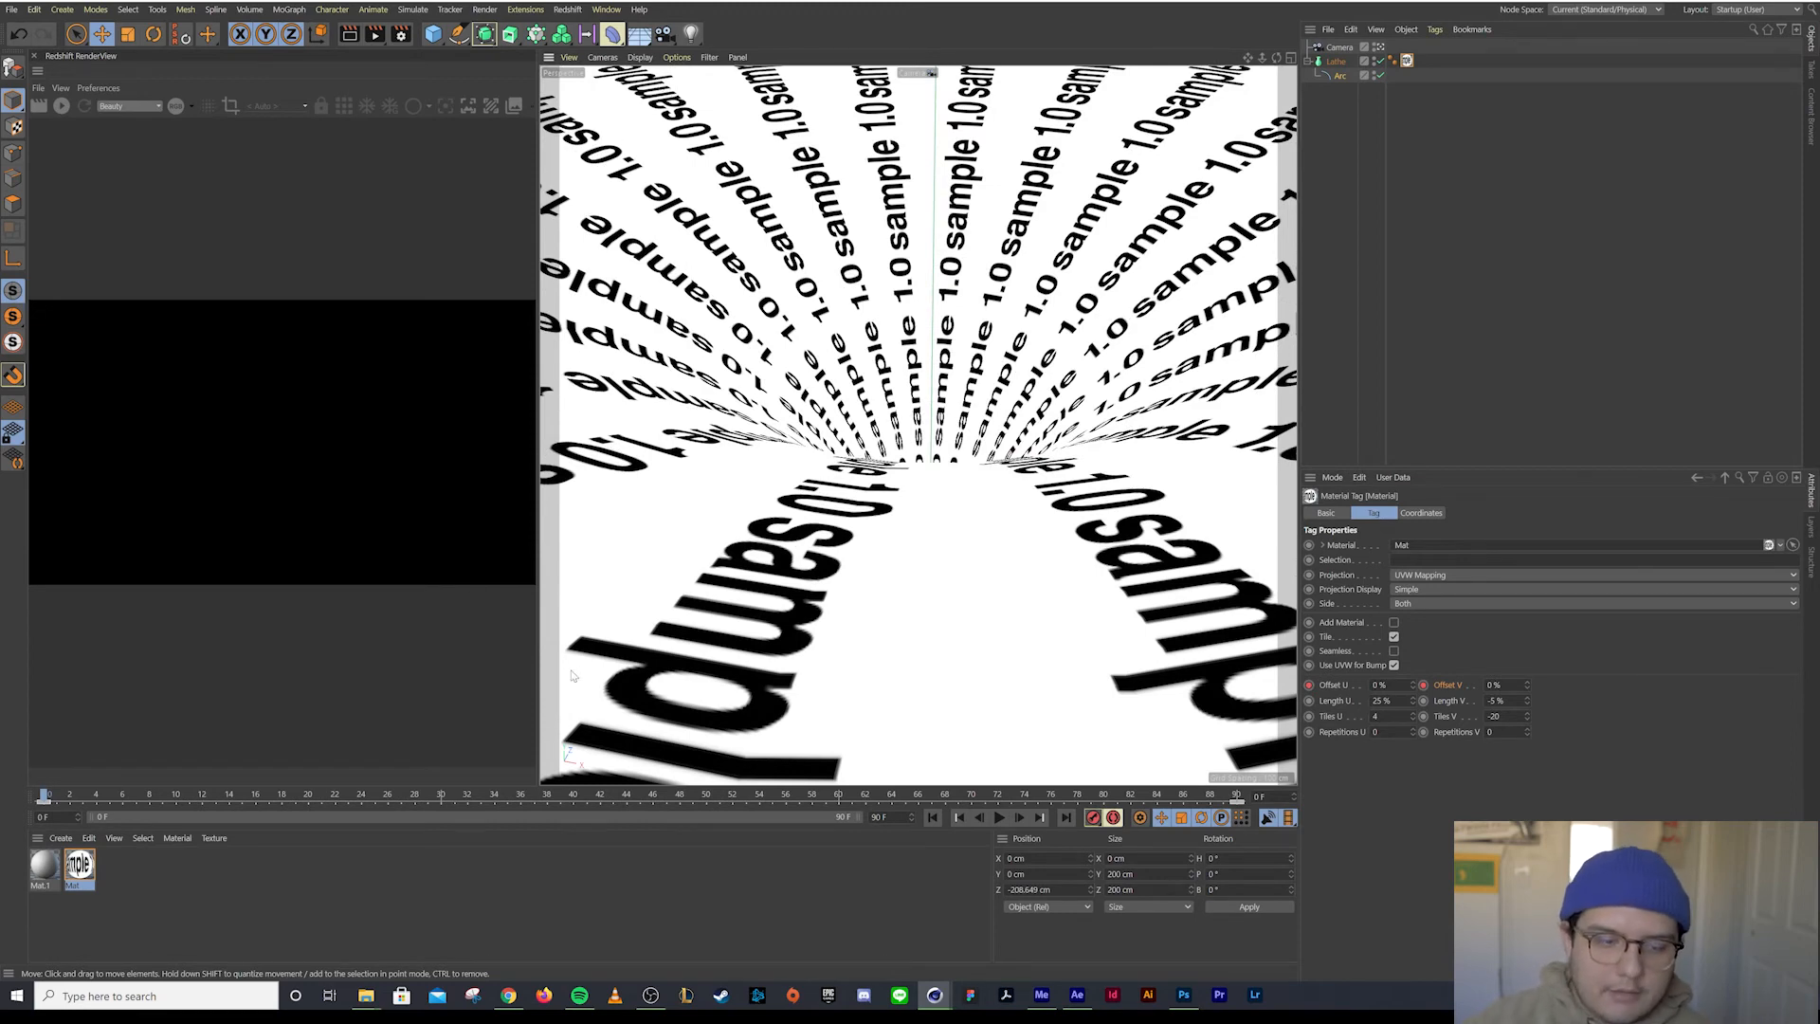
{"action": "left_click", "coordinate": [1077, 994]}
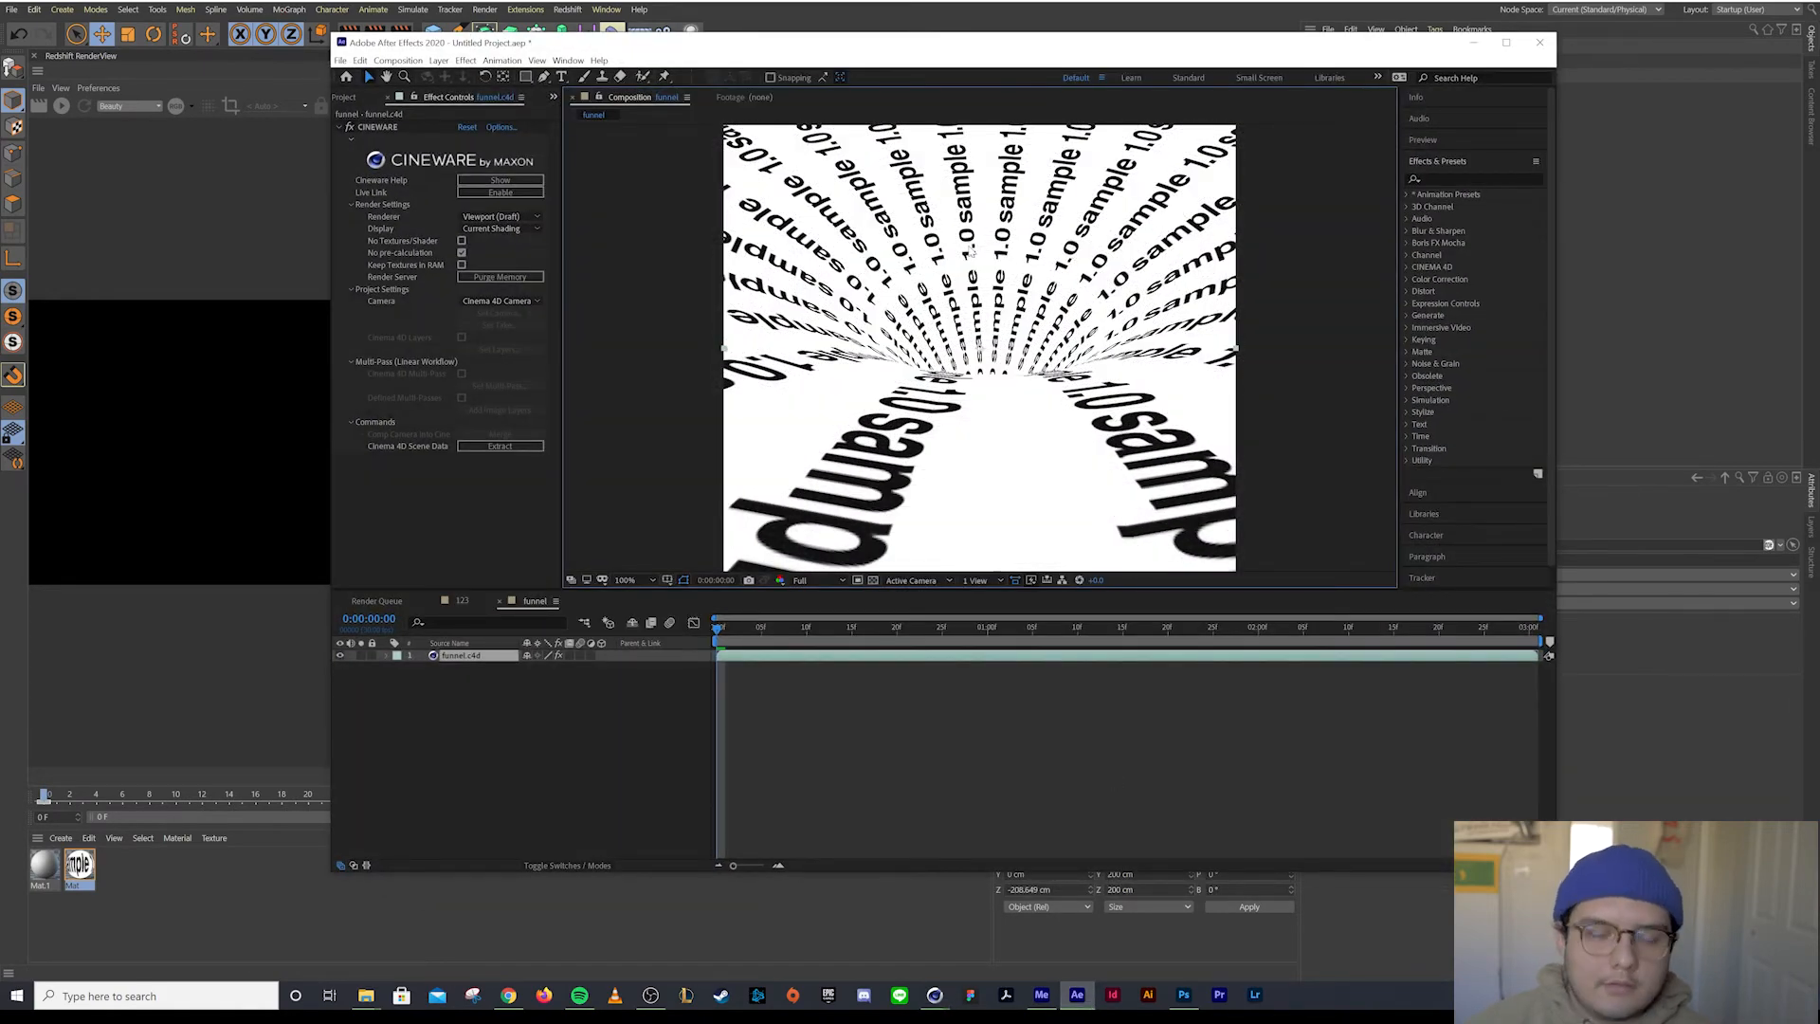
Preview the funnel composition at full resolution, stop playback and return to the first frame
{"action": "key", "text": "space"}
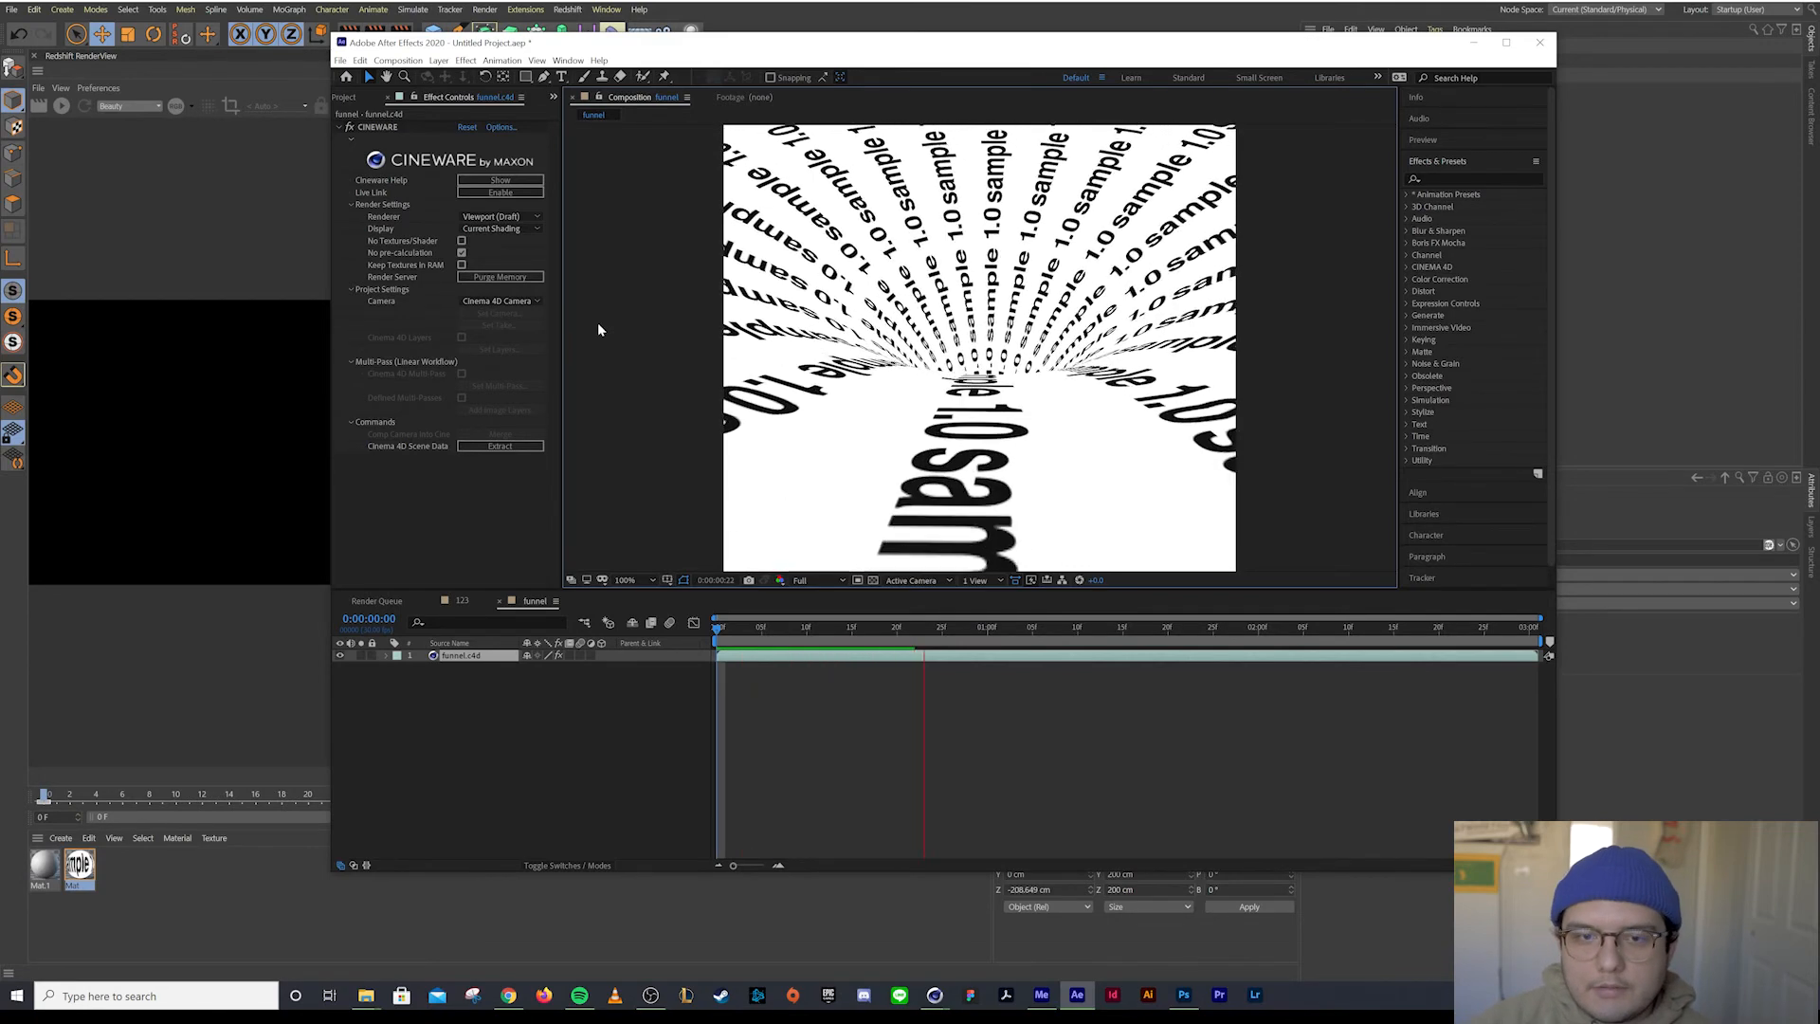
{"action": "key", "text": "space"}
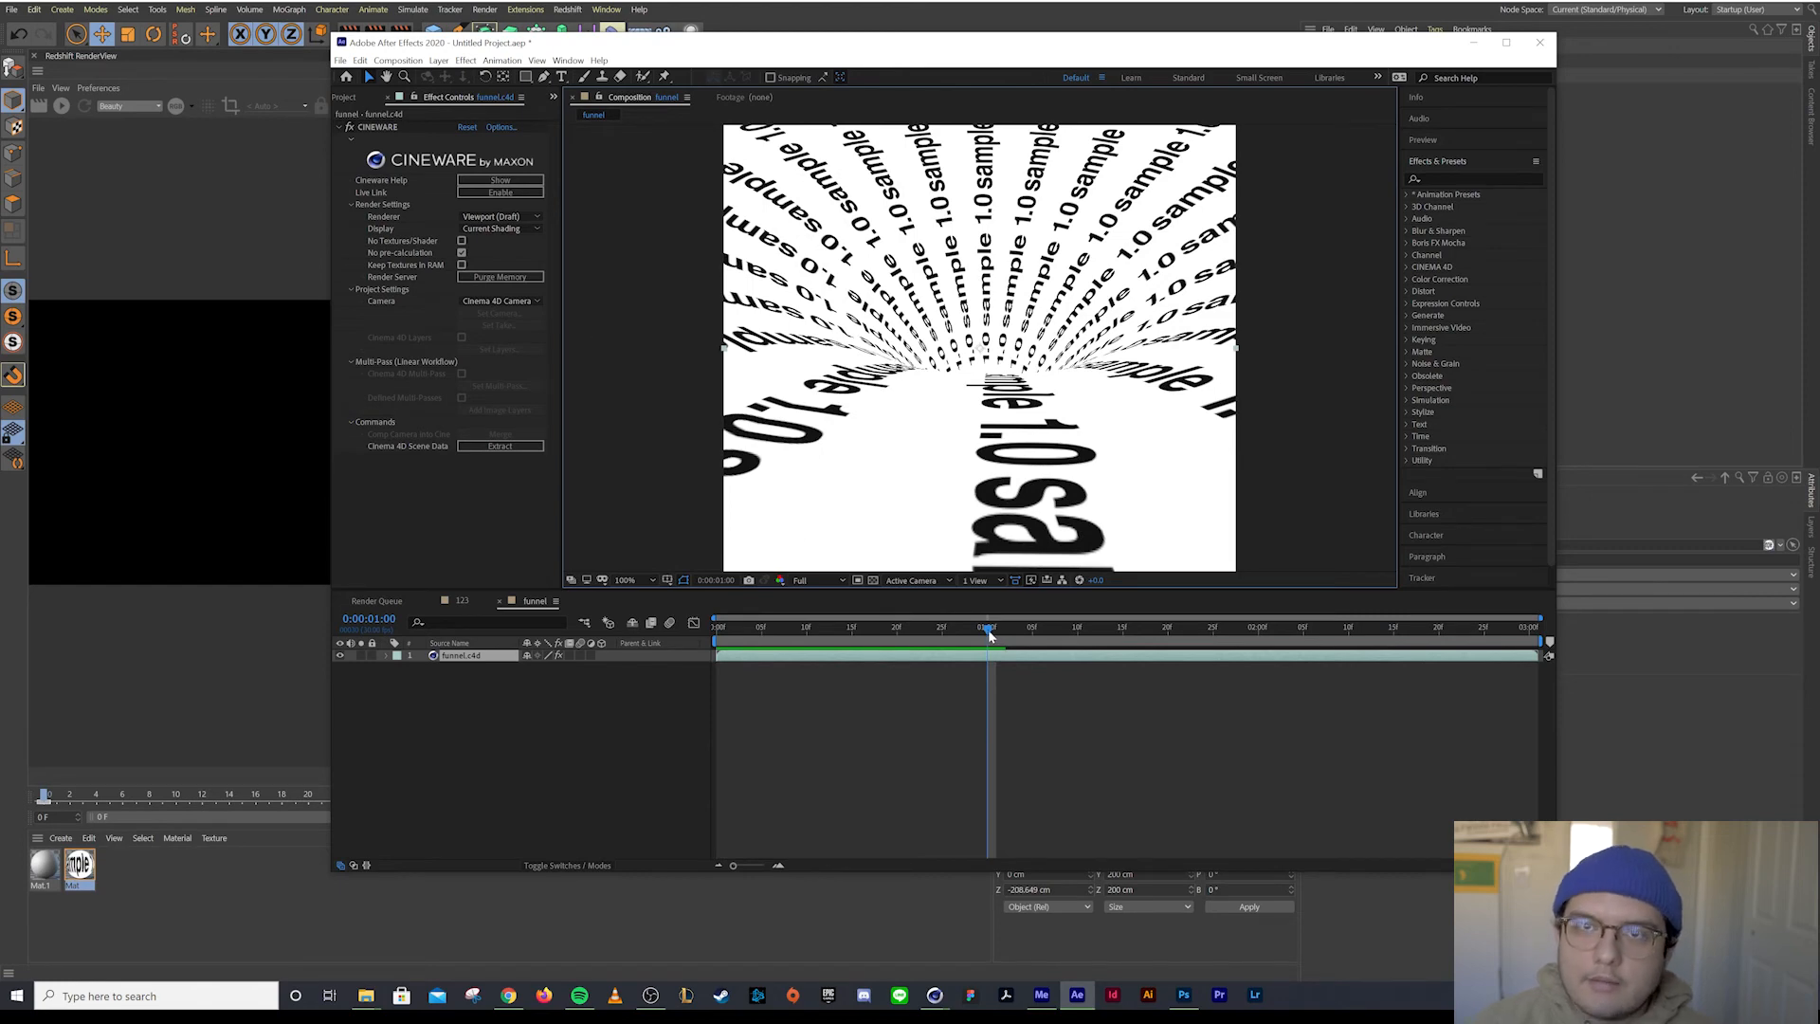
{"action": "key", "text": "Home"}
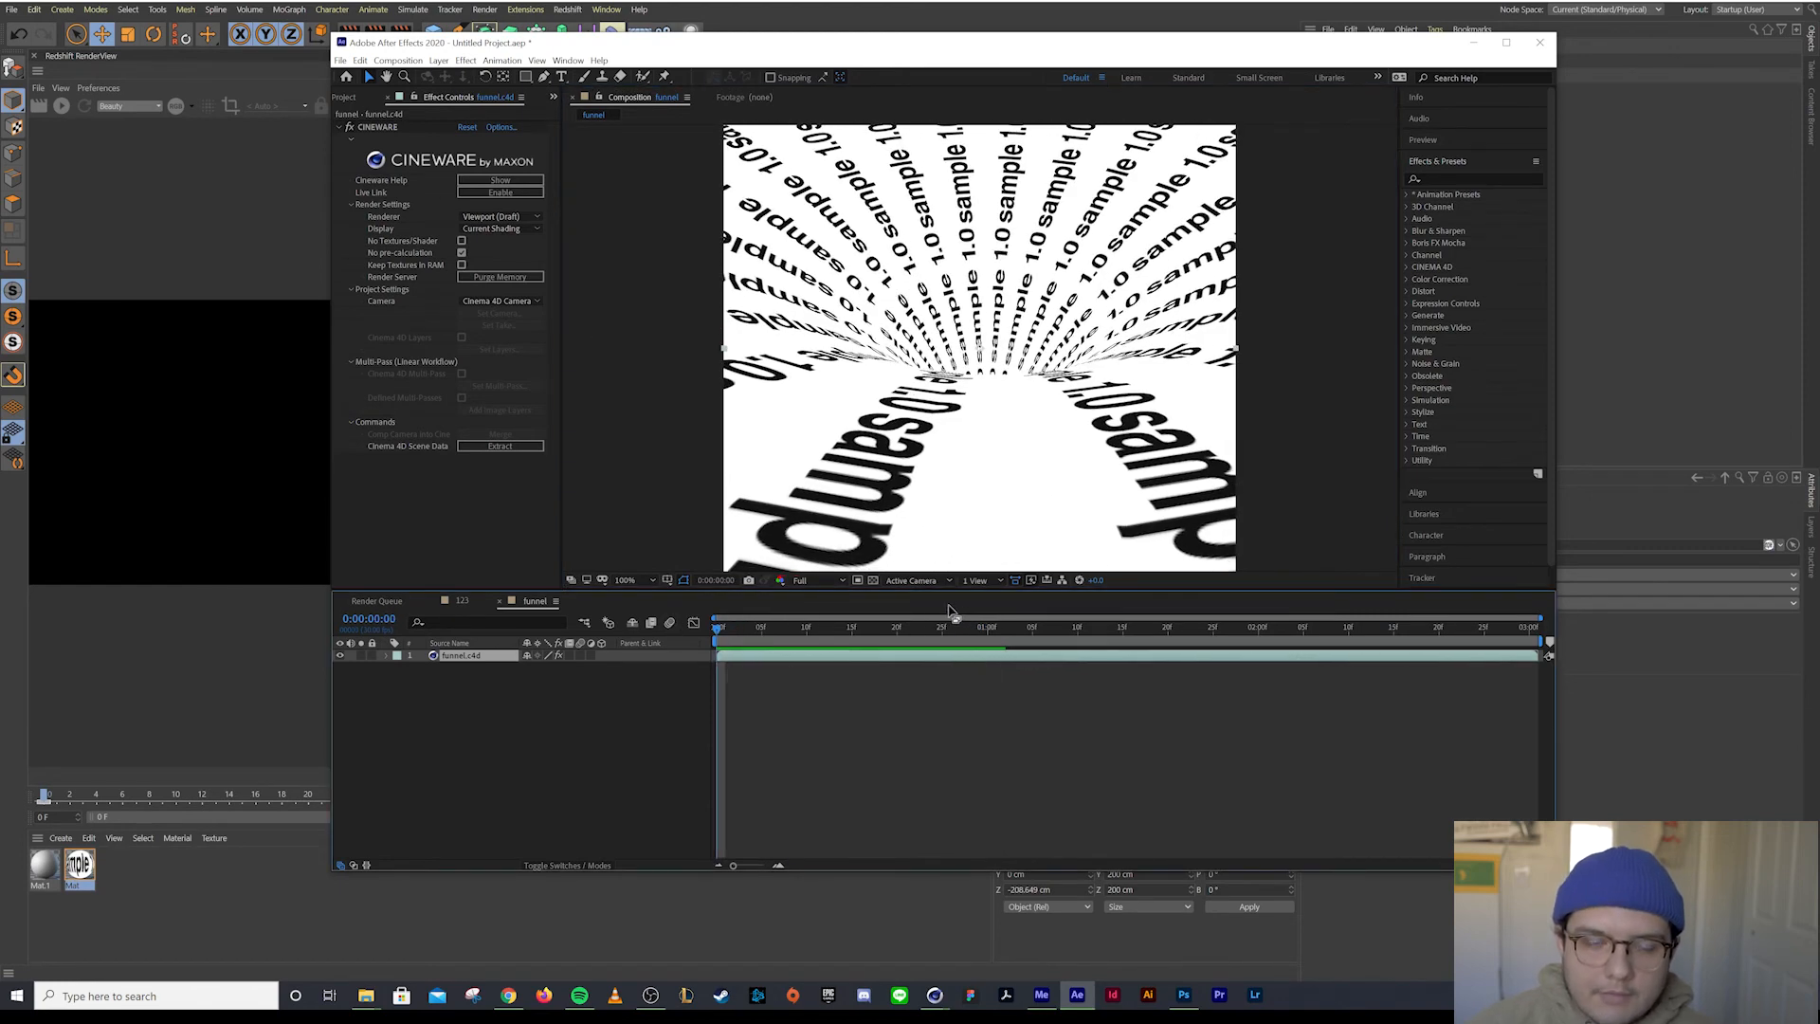
Lower the funnel composition's preview resolution to Quarter and play the animation
{"action": "left_click", "coordinate": [809, 581]}
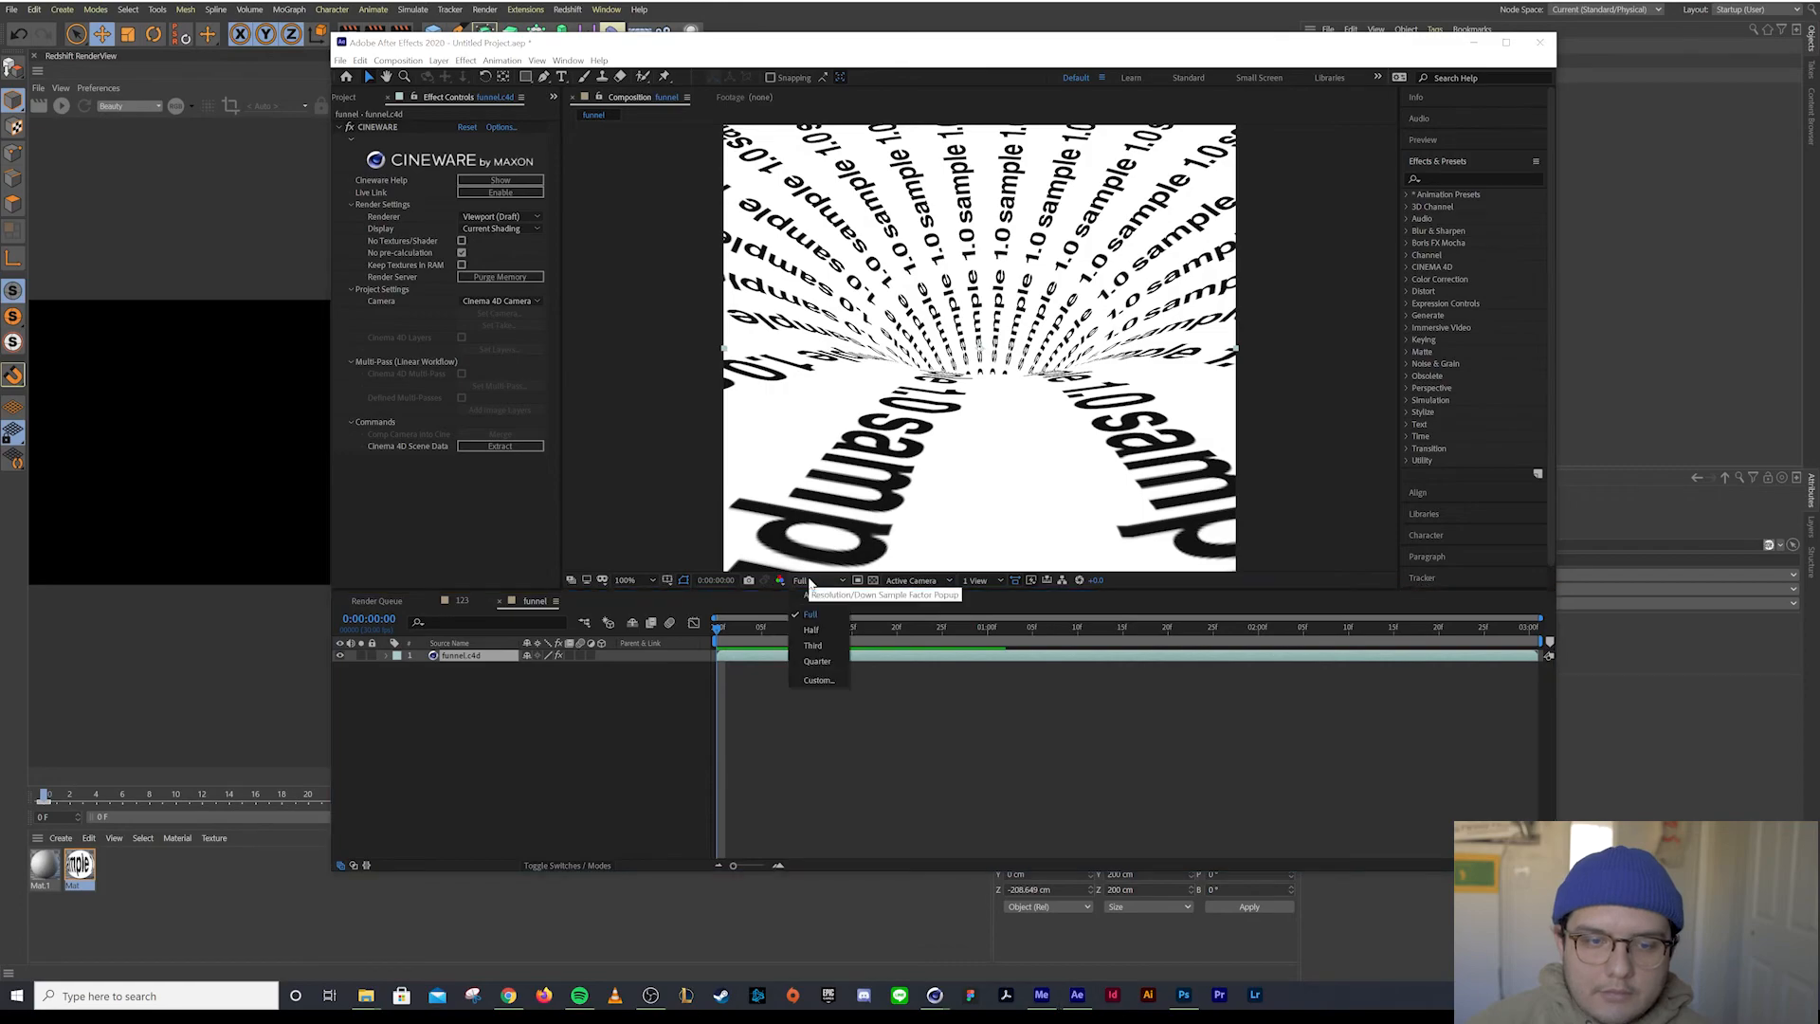
{"action": "left_click", "coordinate": [819, 661]}
{"action": "key", "text": "space"}
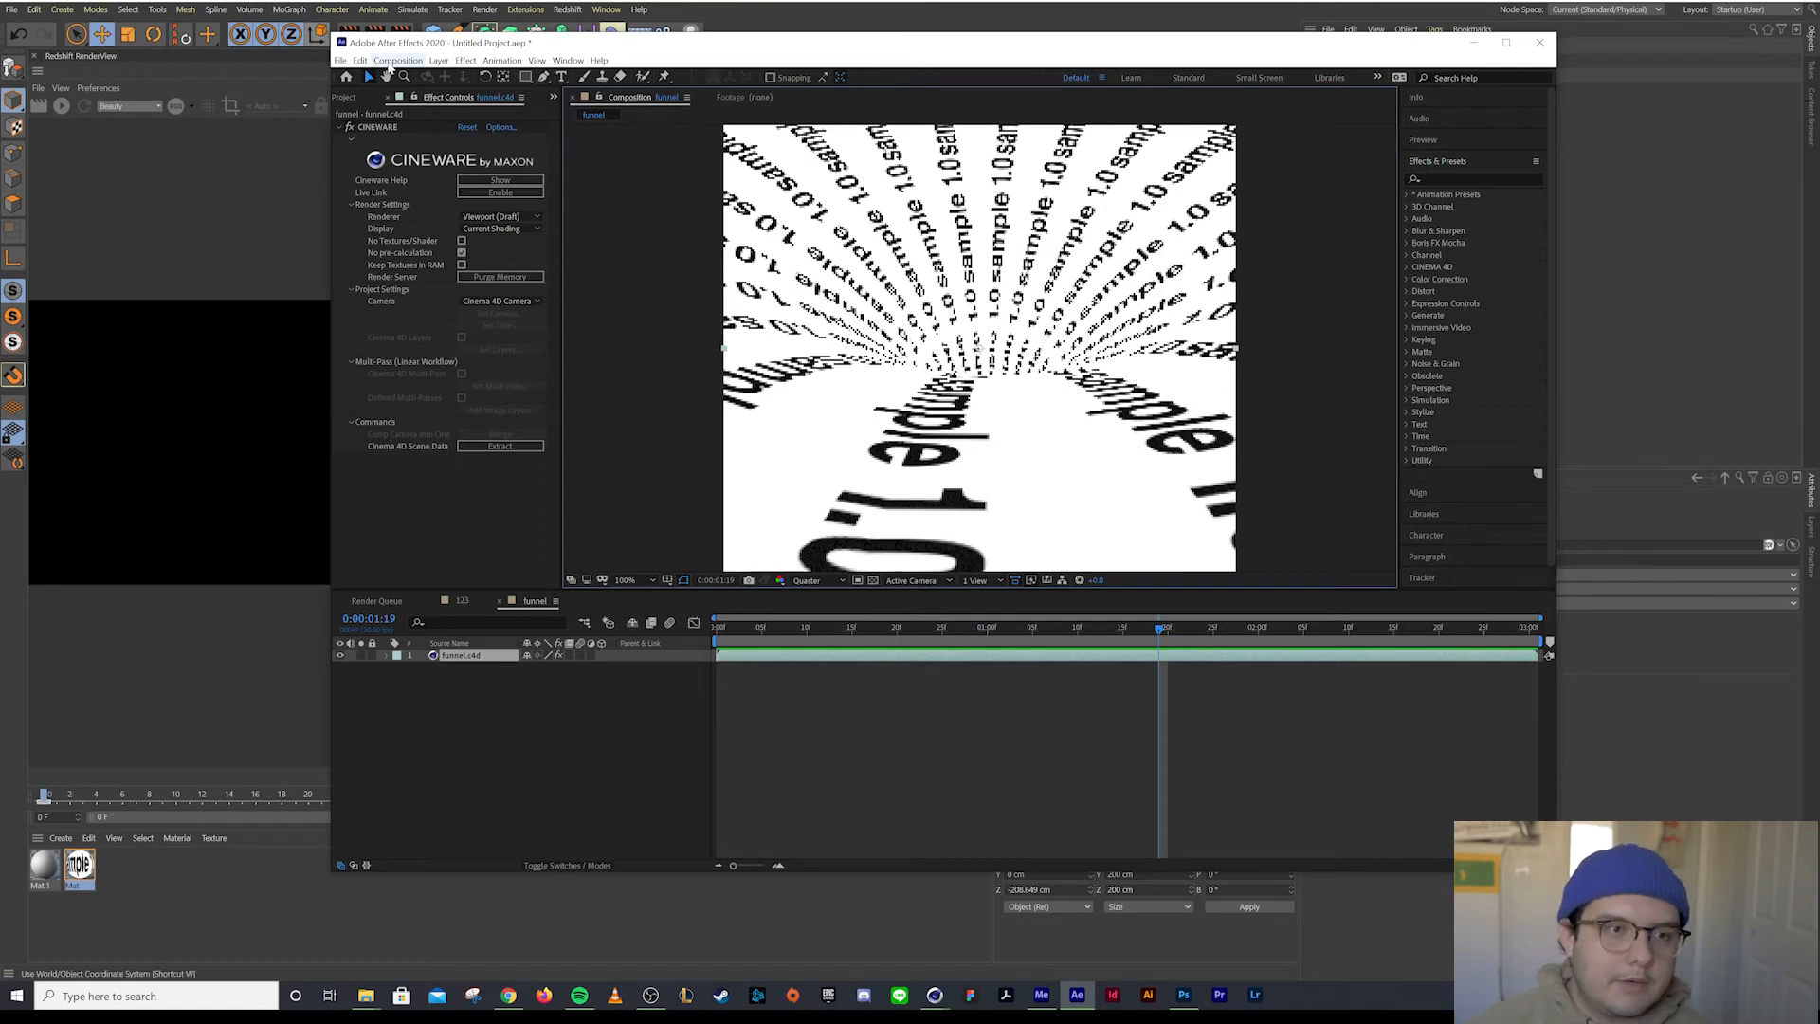
Send the funnel composition to the Adobe Media Encoder queue and reposition the encoder window
{"action": "left_click", "coordinate": [398, 60]}
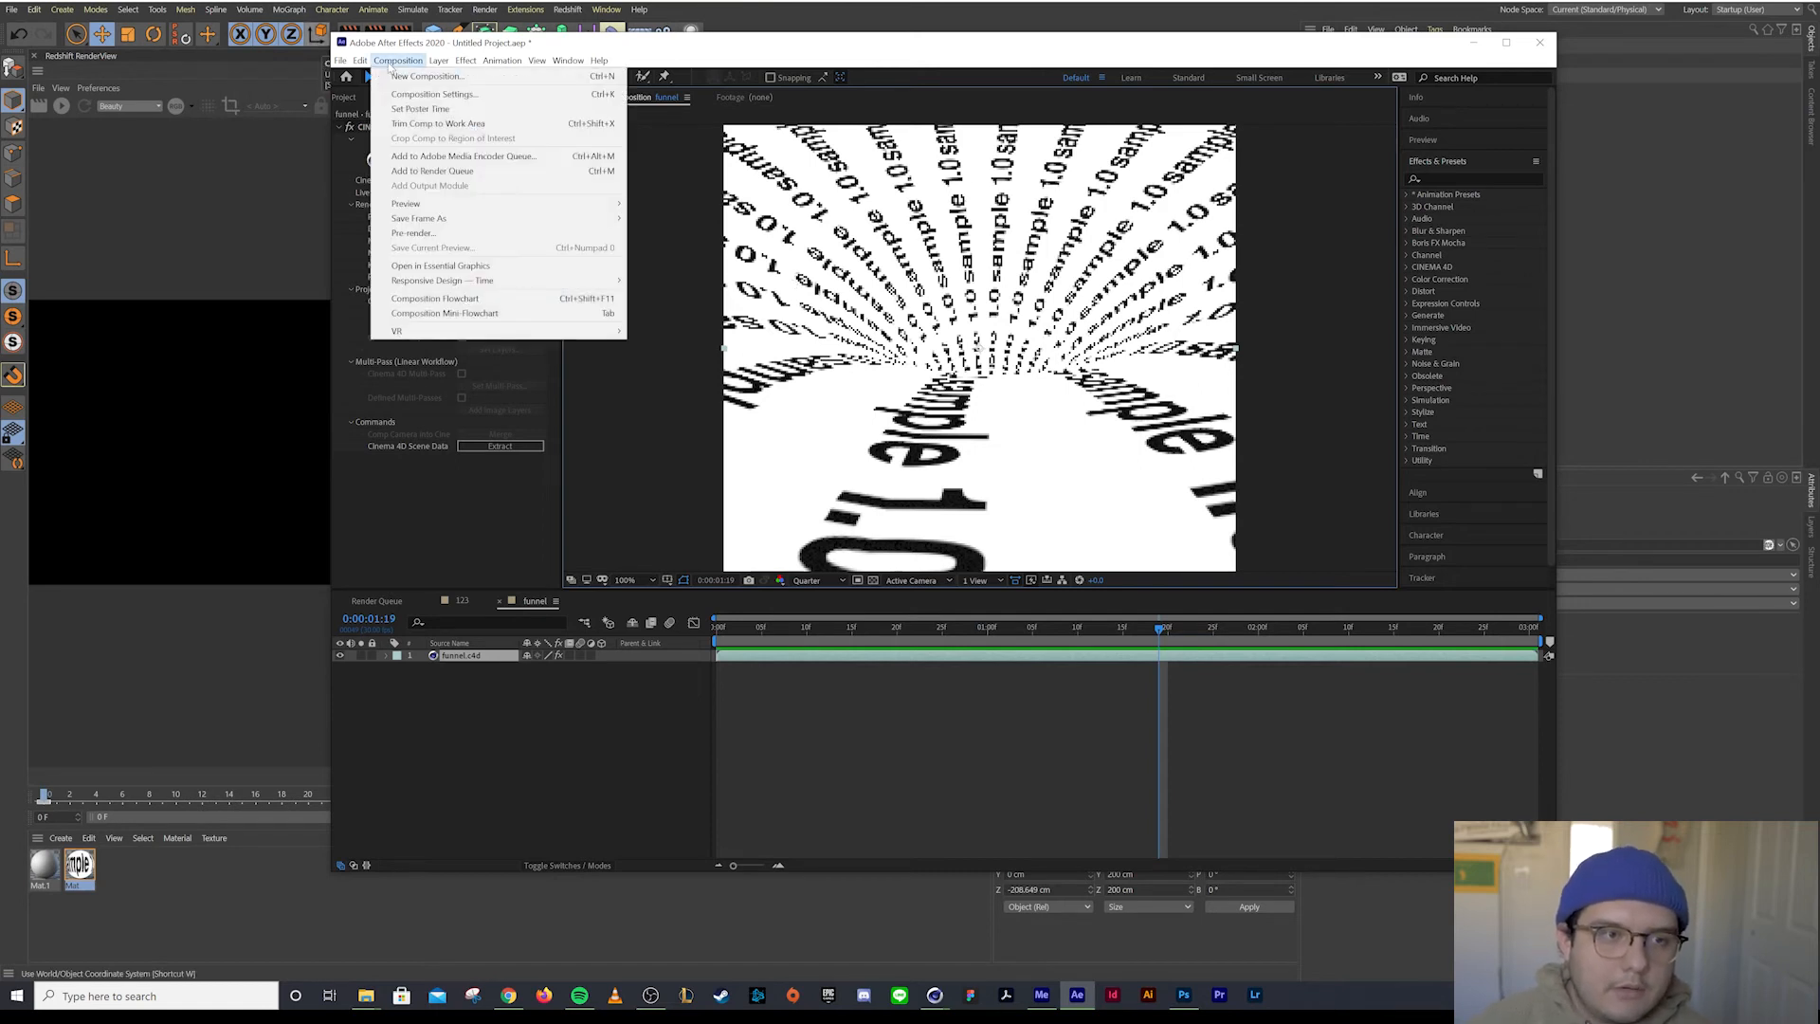
{"action": "left_click", "coordinate": [479, 155]}
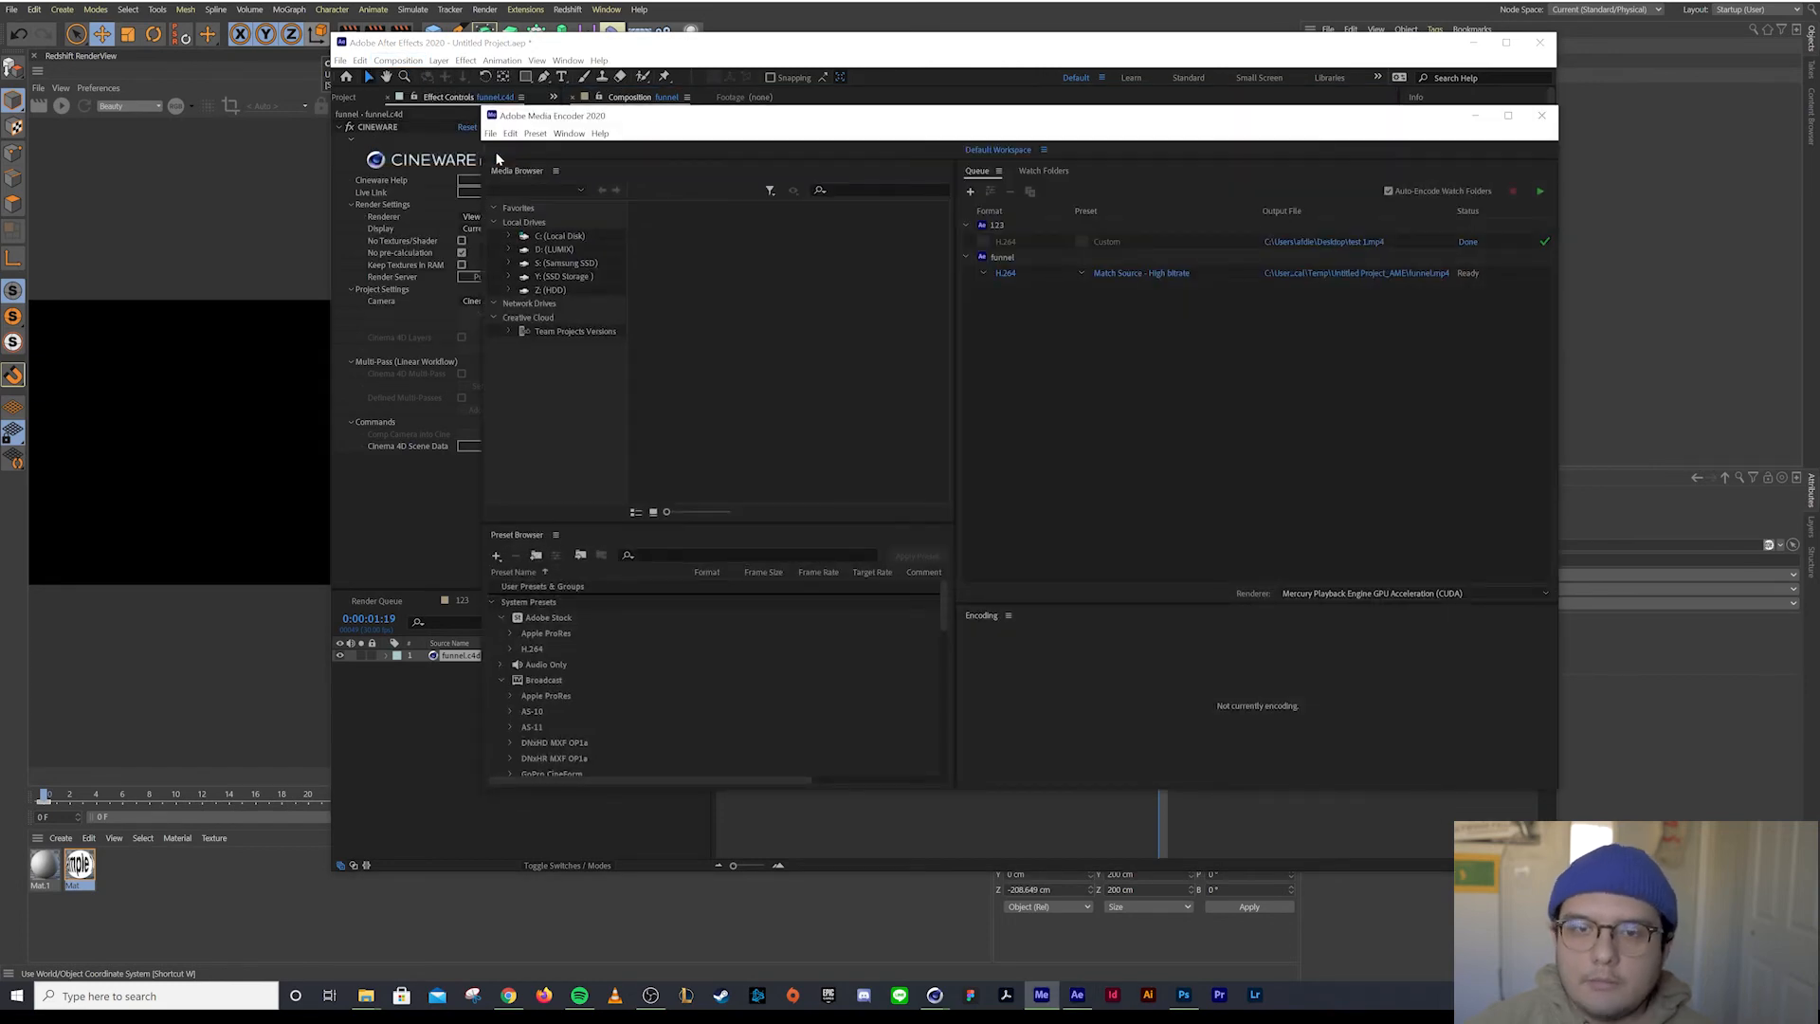
{"action": "left_click_drag", "start_coordinate": [616, 123], "coordinate": [542, 81]}
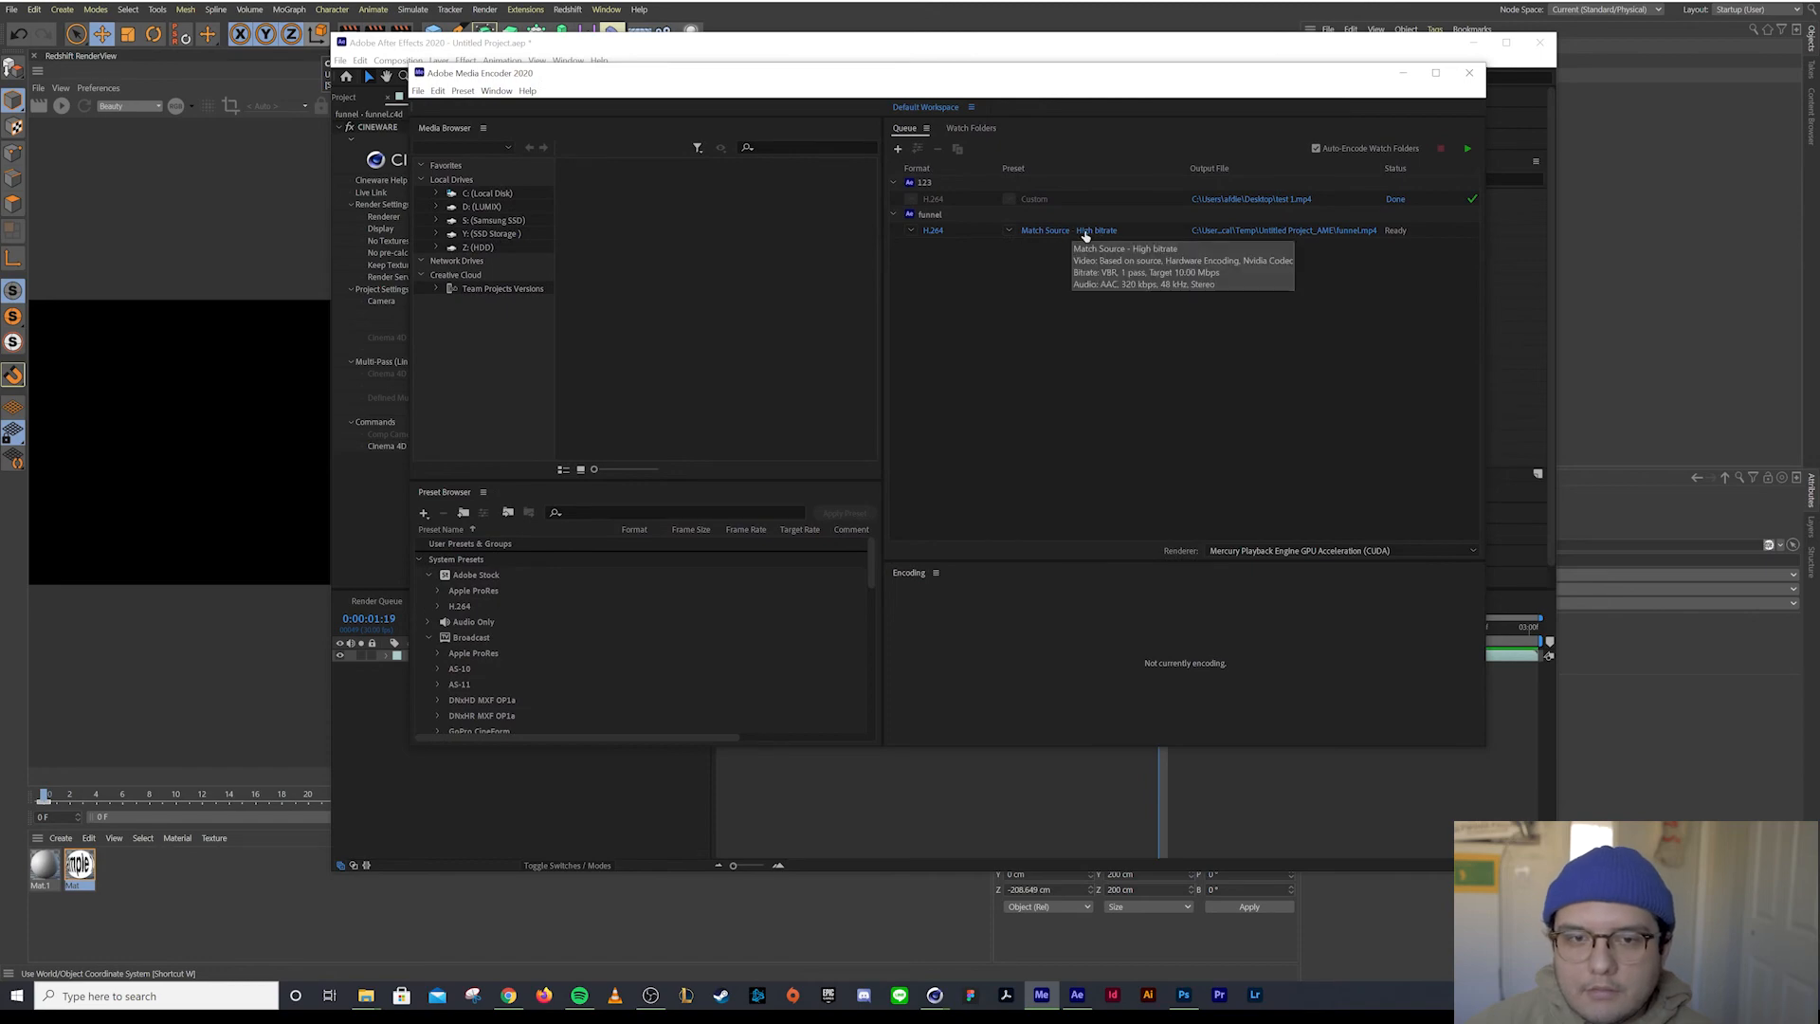
In the funnel job's export settings, set the output file to funnel2.0 on the Desktop
{"action": "left_click", "coordinate": [1079, 235]}
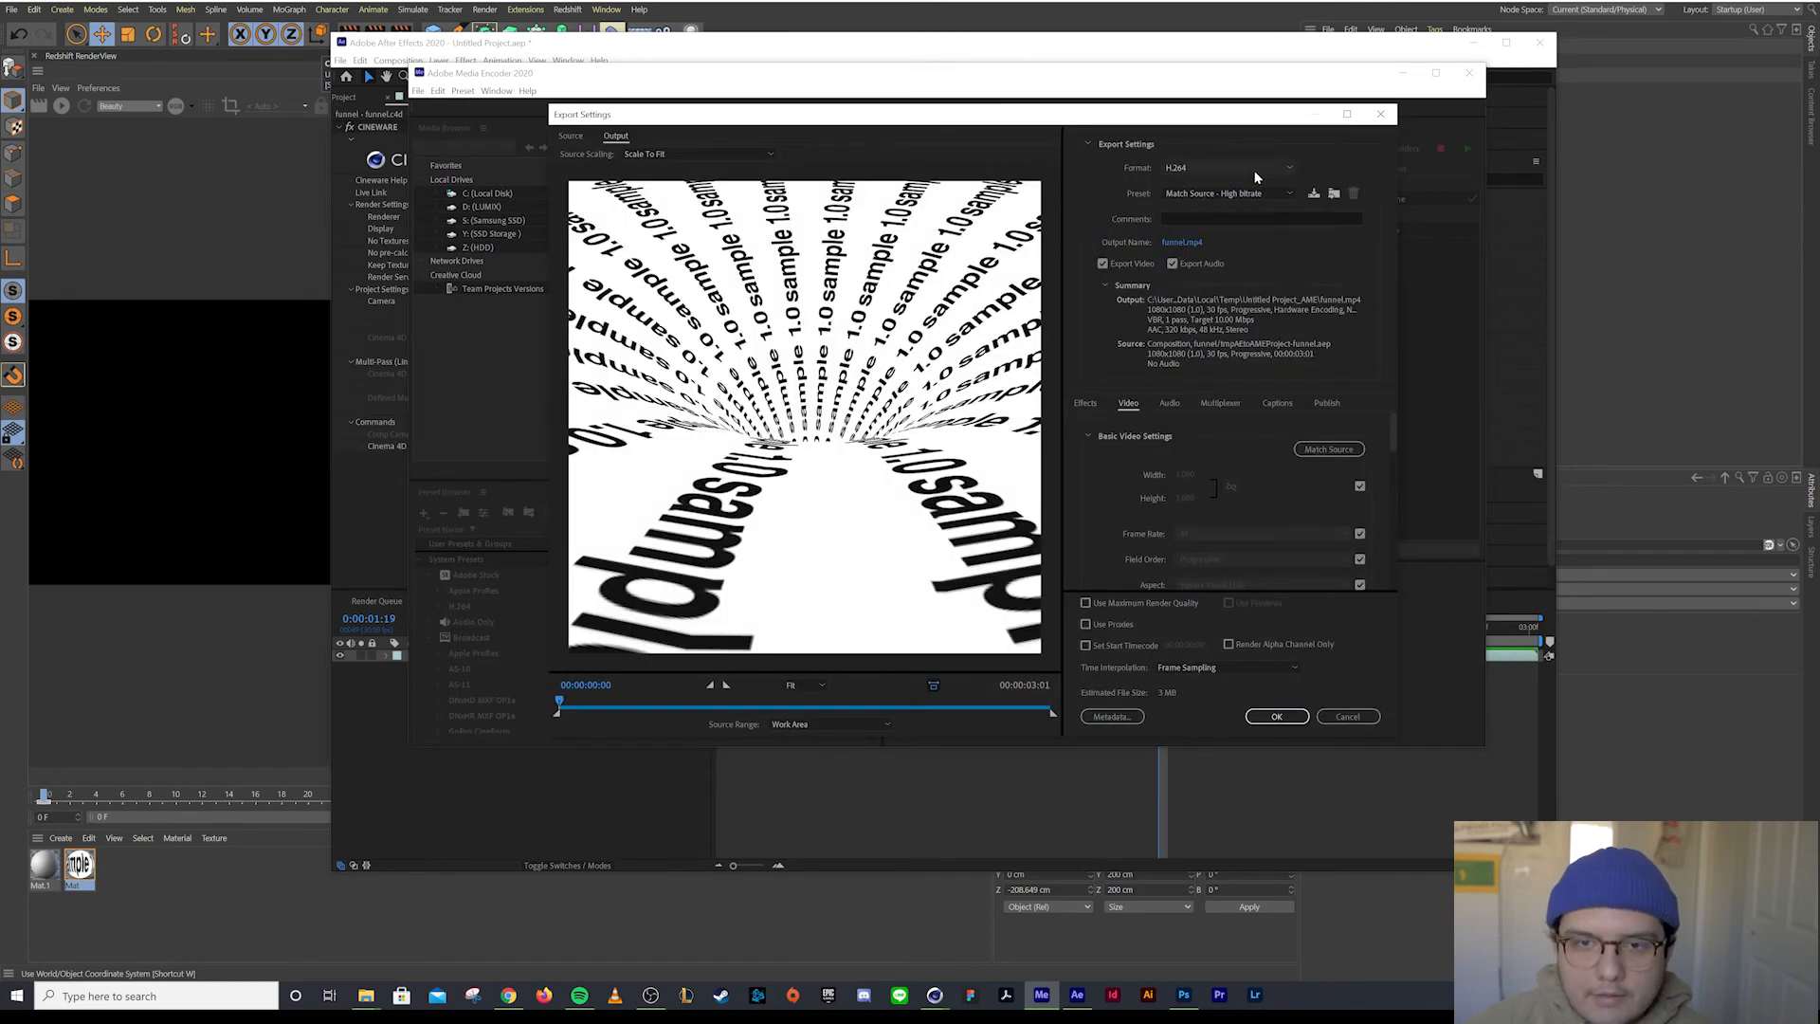
{"action": "left_click", "coordinate": [1182, 243]}
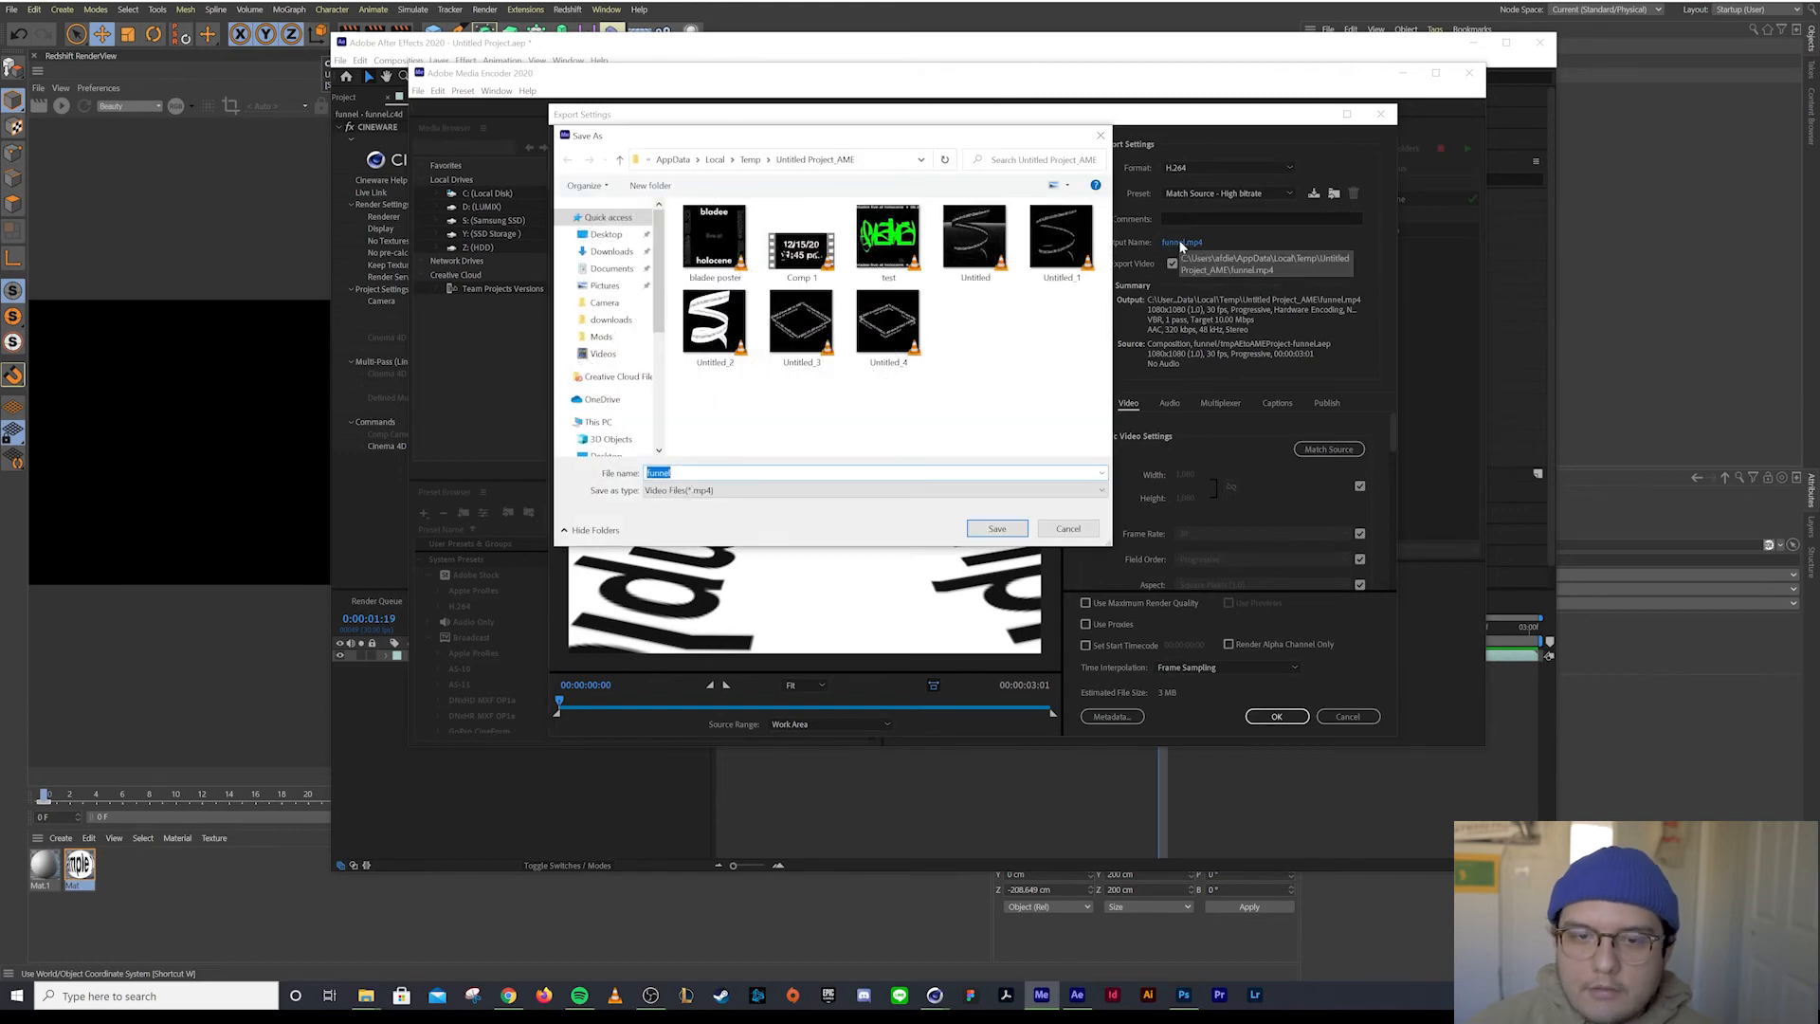
{"action": "left_click", "coordinate": [605, 235]}
{"action": "left_click", "coordinate": [727, 473]}
{"action": "left_click", "coordinate": [726, 473]}
{"action": "type", "text": "2"}
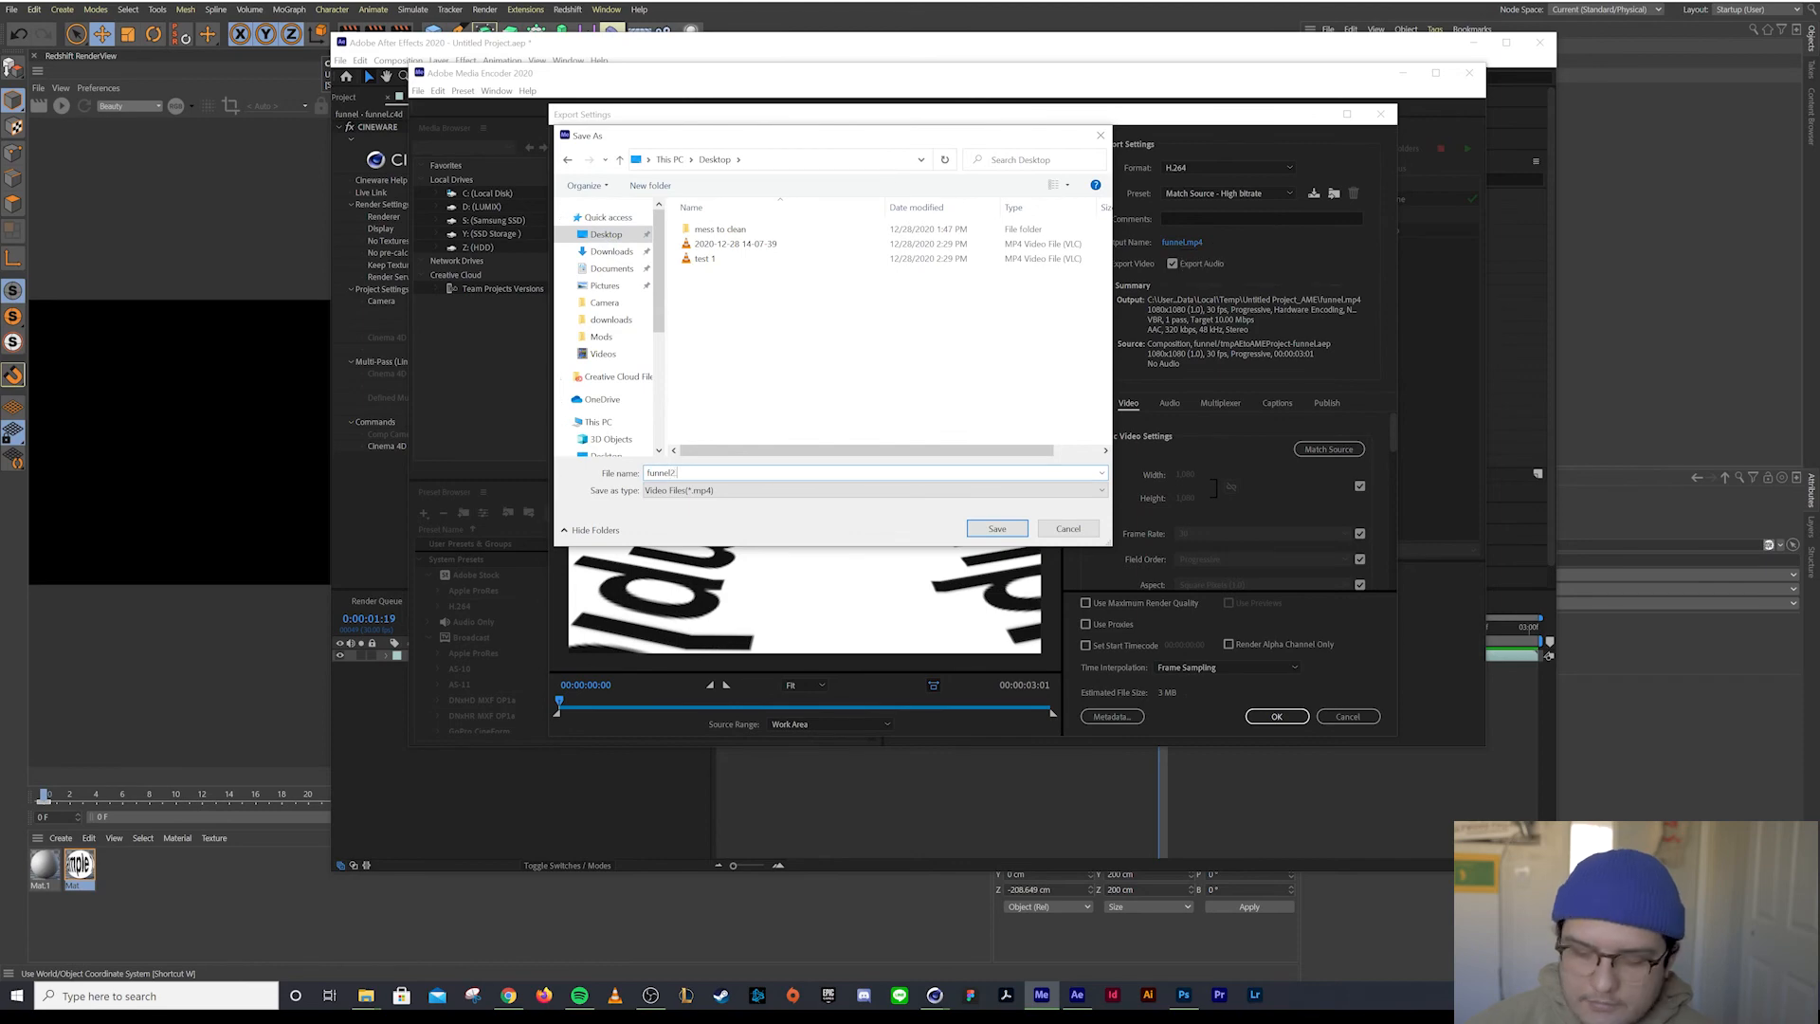
{"action": "left_click", "coordinate": [972, 531]}
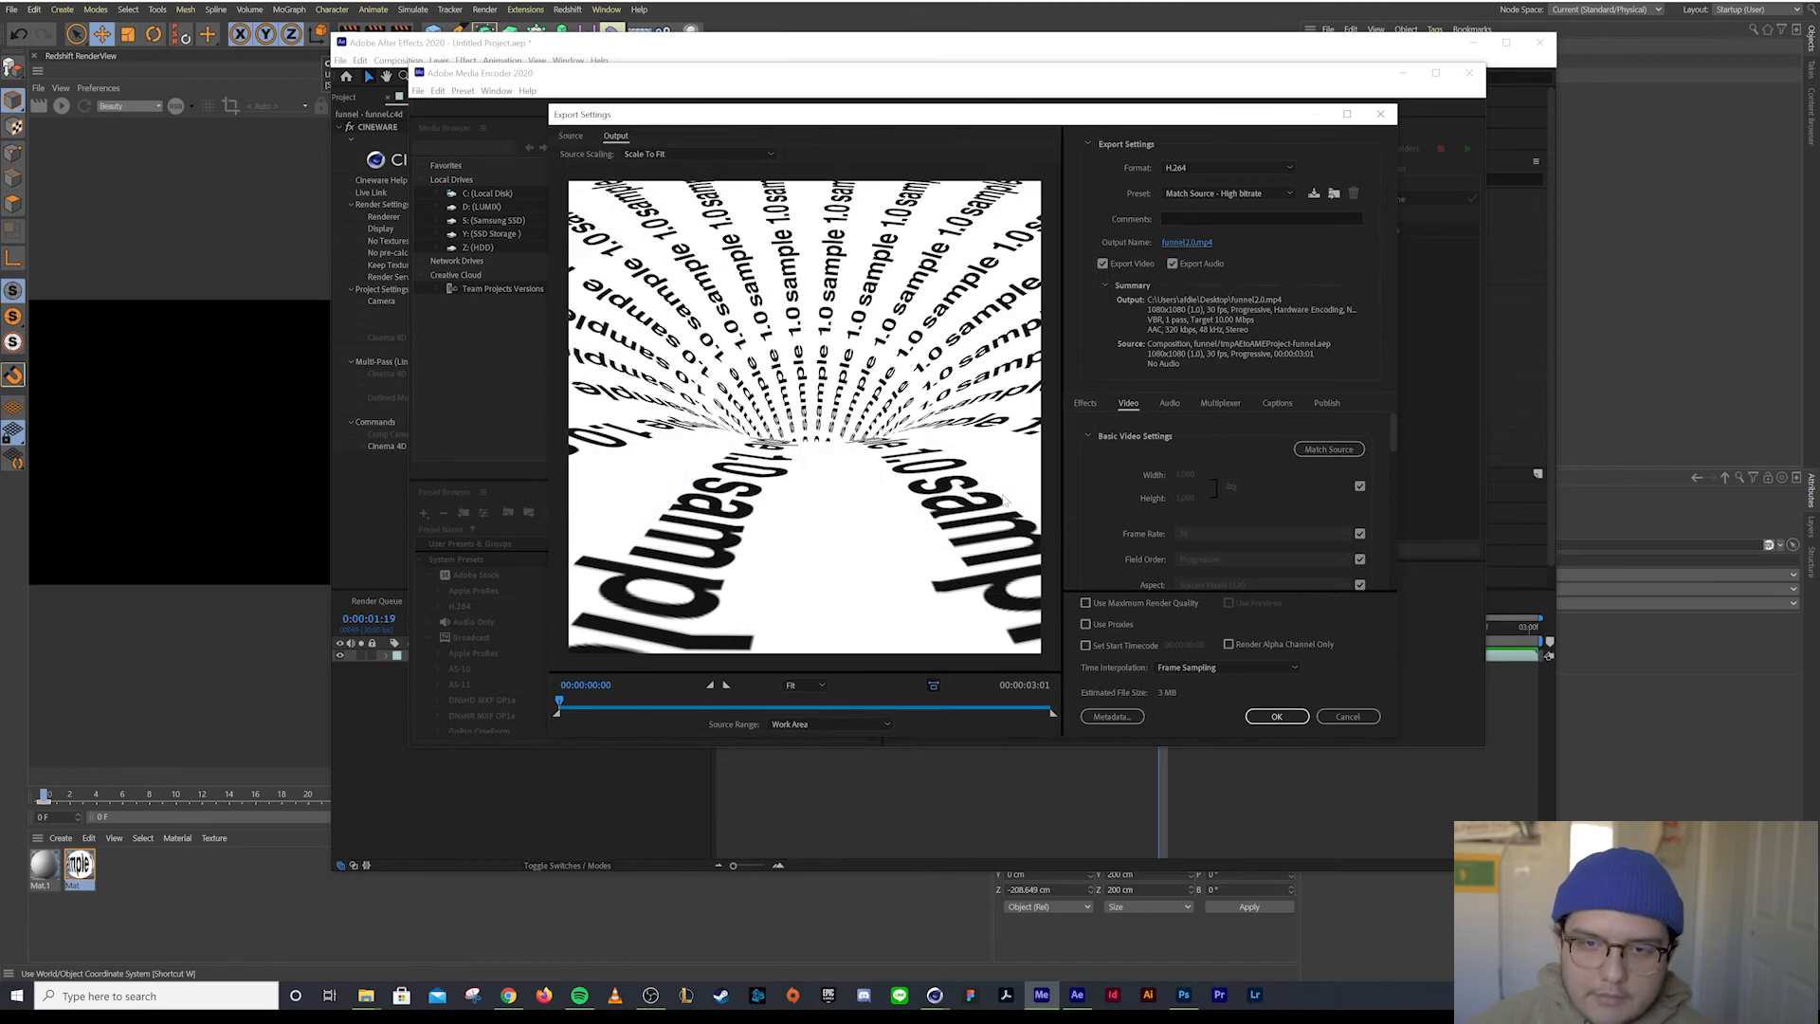
Enable Use Maximum Render Quality for the H.264 export, accept the settings and start encoding the queue
{"action": "scroll", "coordinate": [1227, 493], "scroll_direction": "down", "scroll_amount": 4}
{"action": "left_click", "coordinate": [1128, 612]}
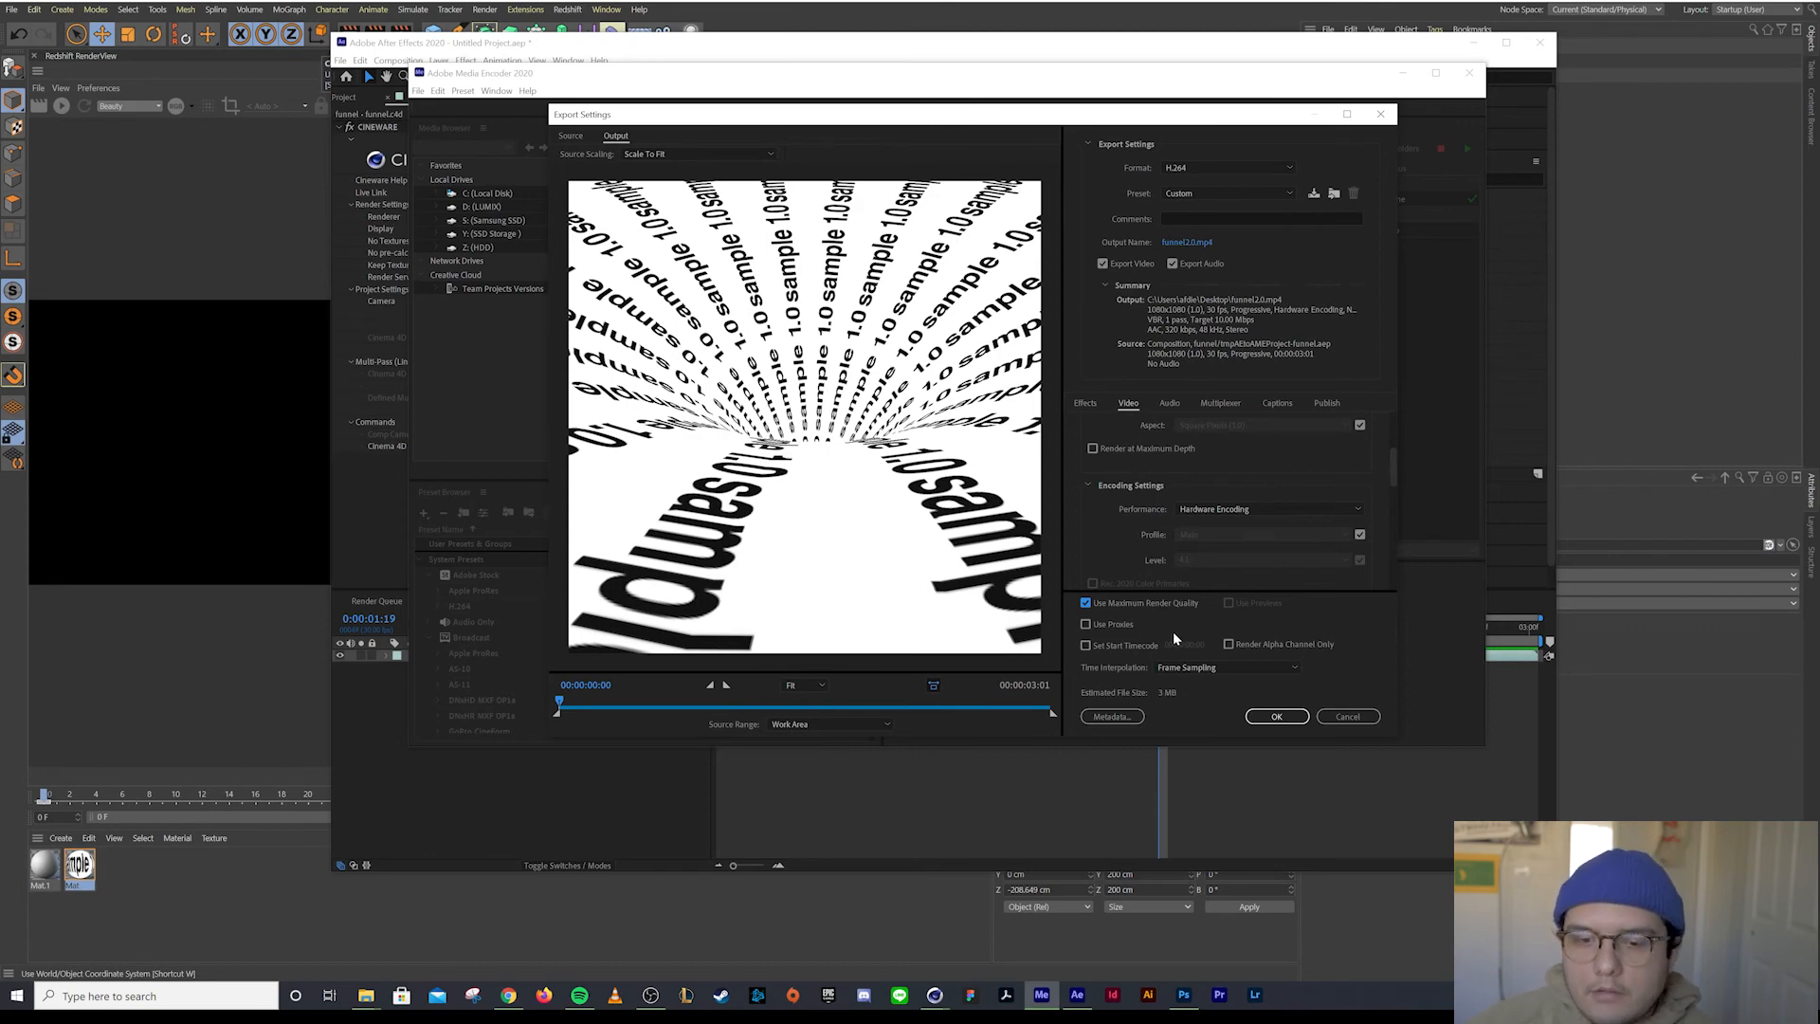
{"action": "left_click", "coordinate": [1291, 719]}
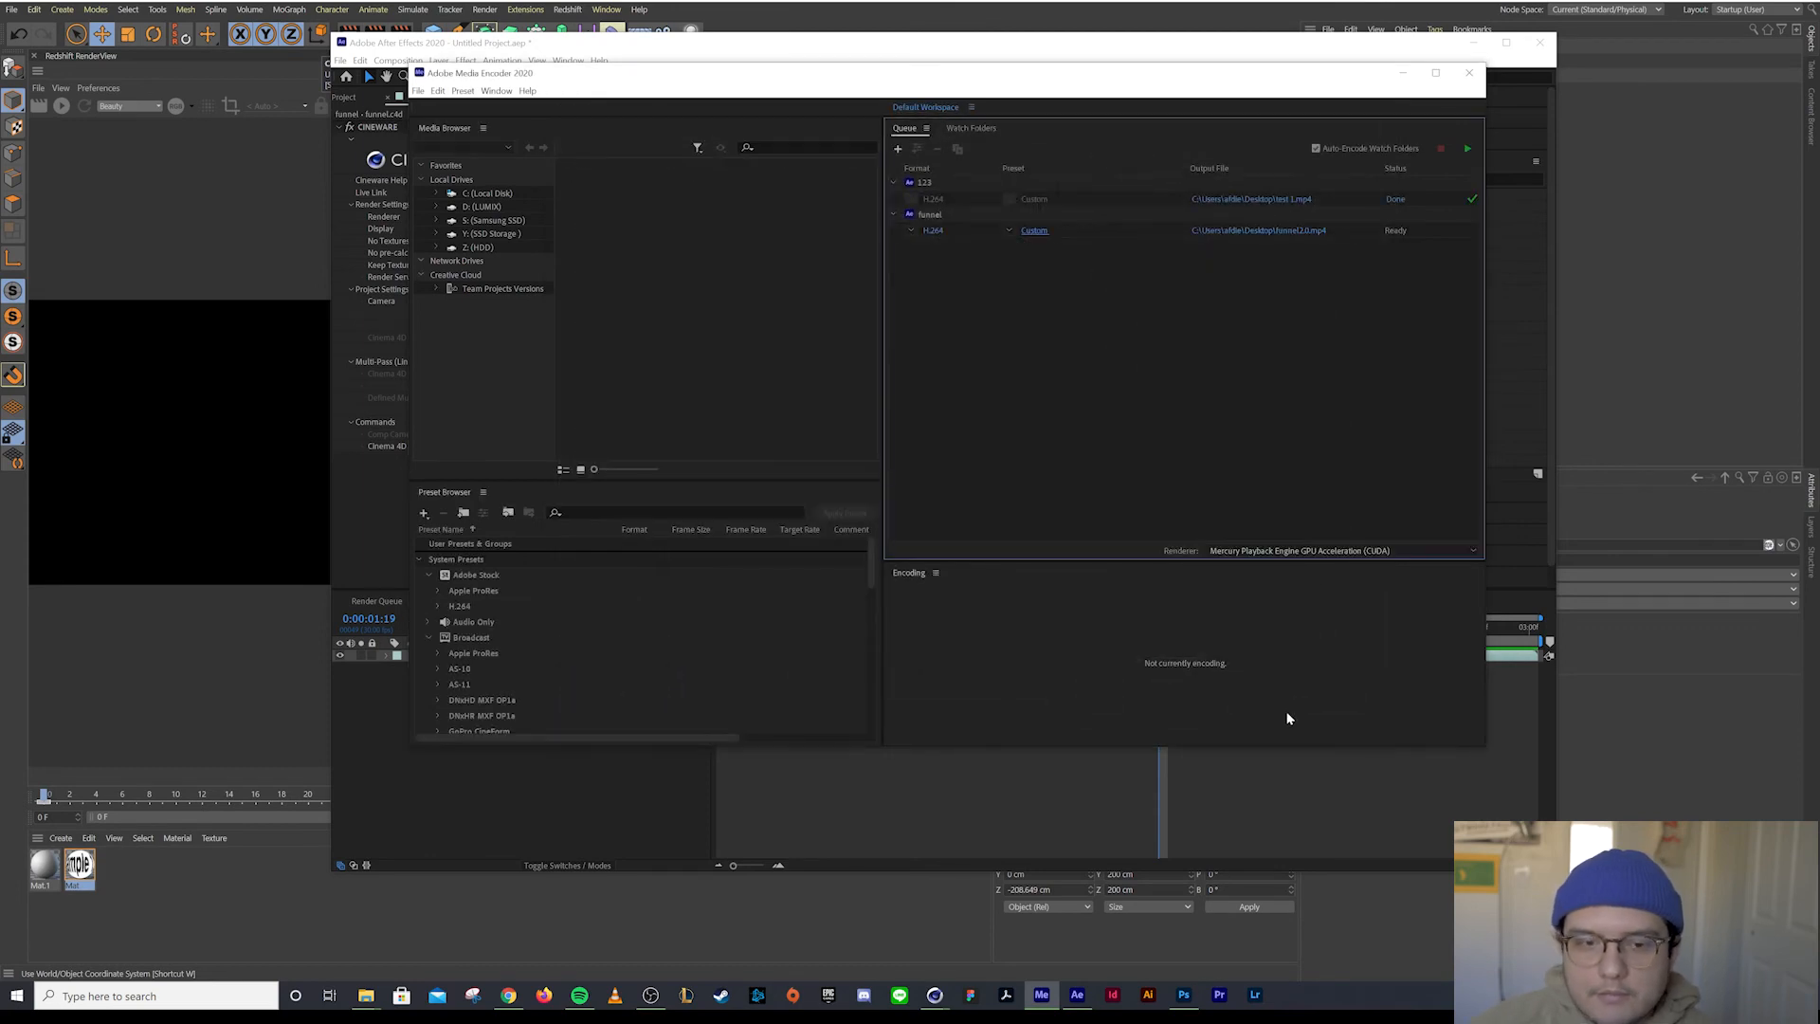
{"action": "left_click", "coordinate": [1469, 149]}
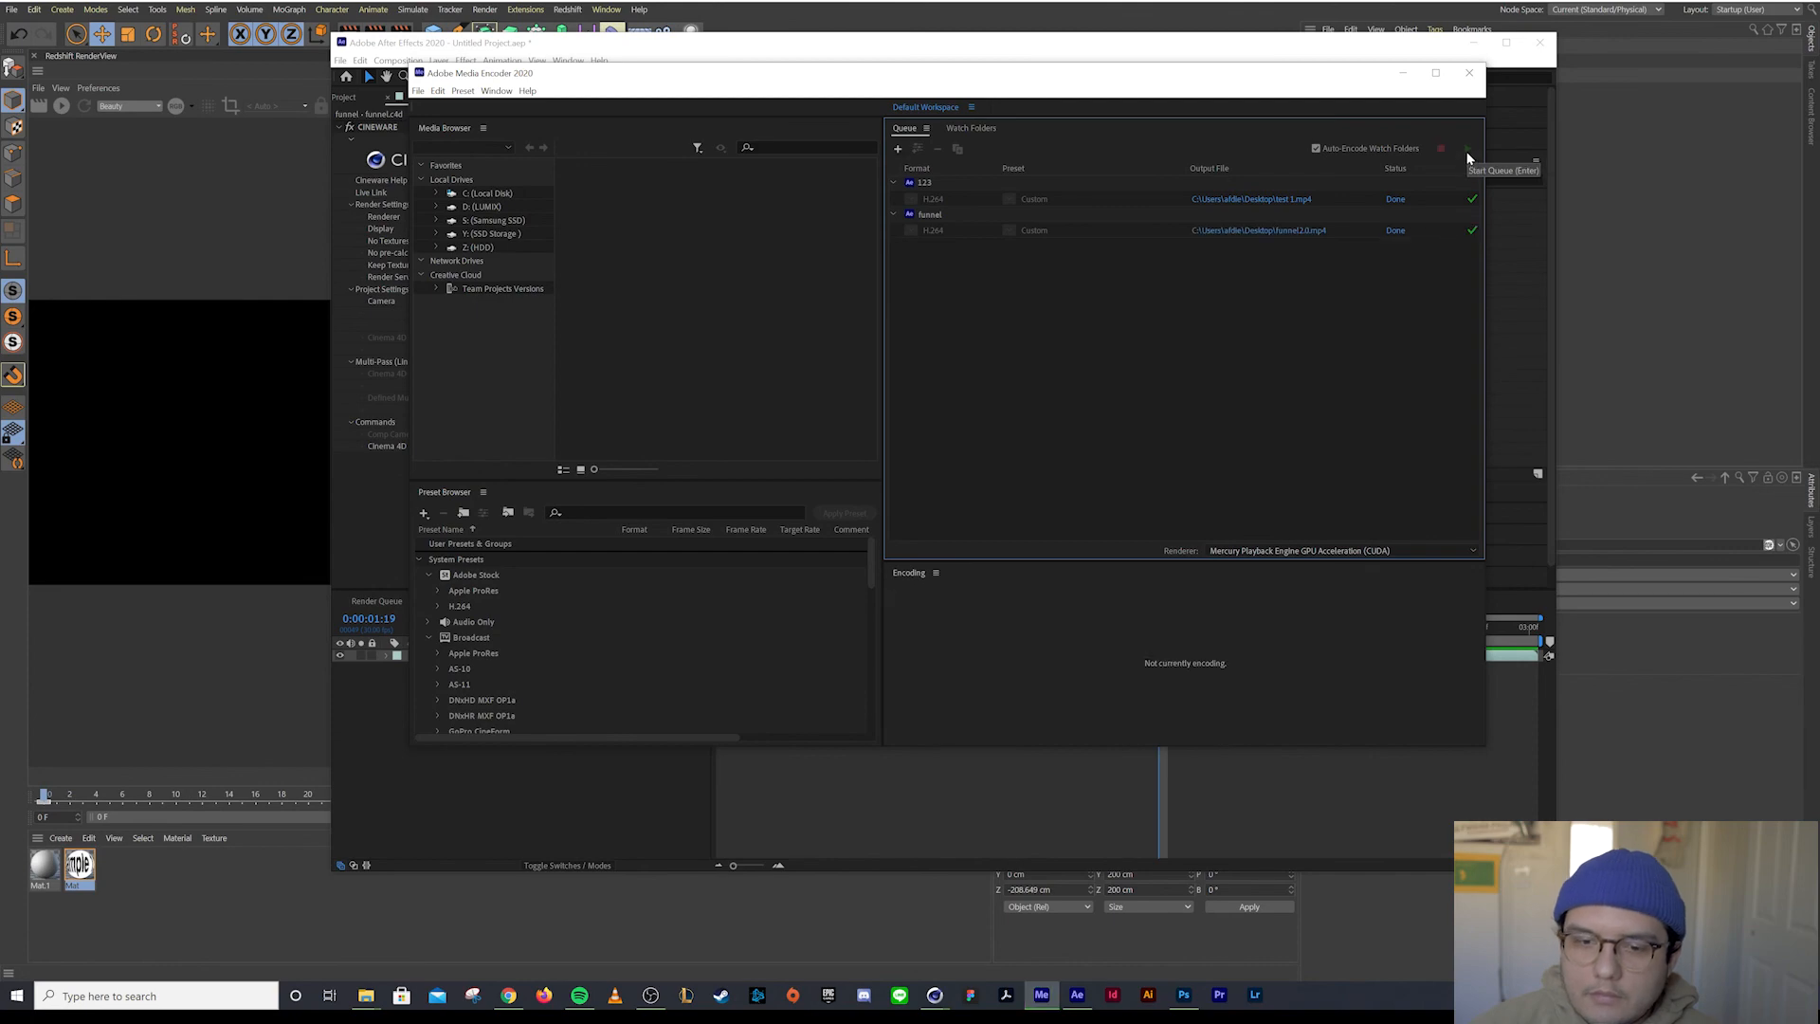
Minimize the open programs, place the exported funnel2.0 video beside test 1 on the desktop, and watch it in VLC
{"action": "left_click", "coordinate": [1402, 73]}
{"action": "left_click", "coordinate": [1474, 43]}
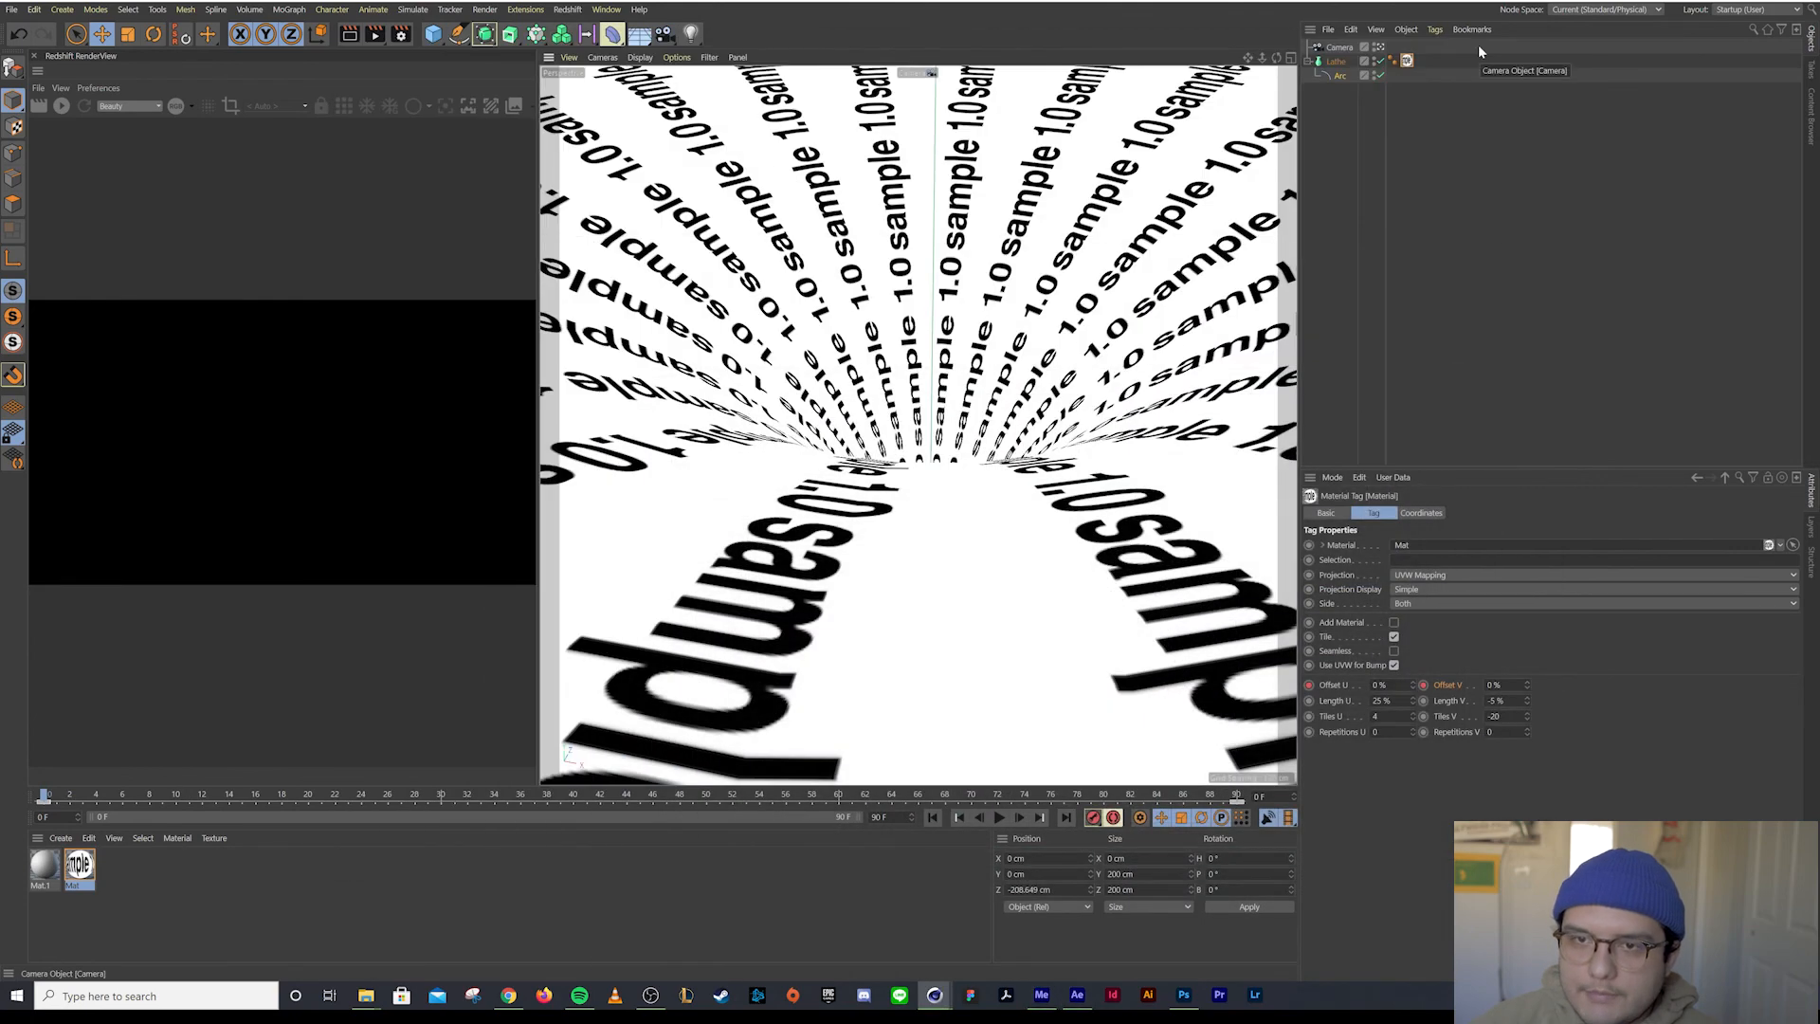
{"action": "left_click", "coordinate": [1735, 2]}
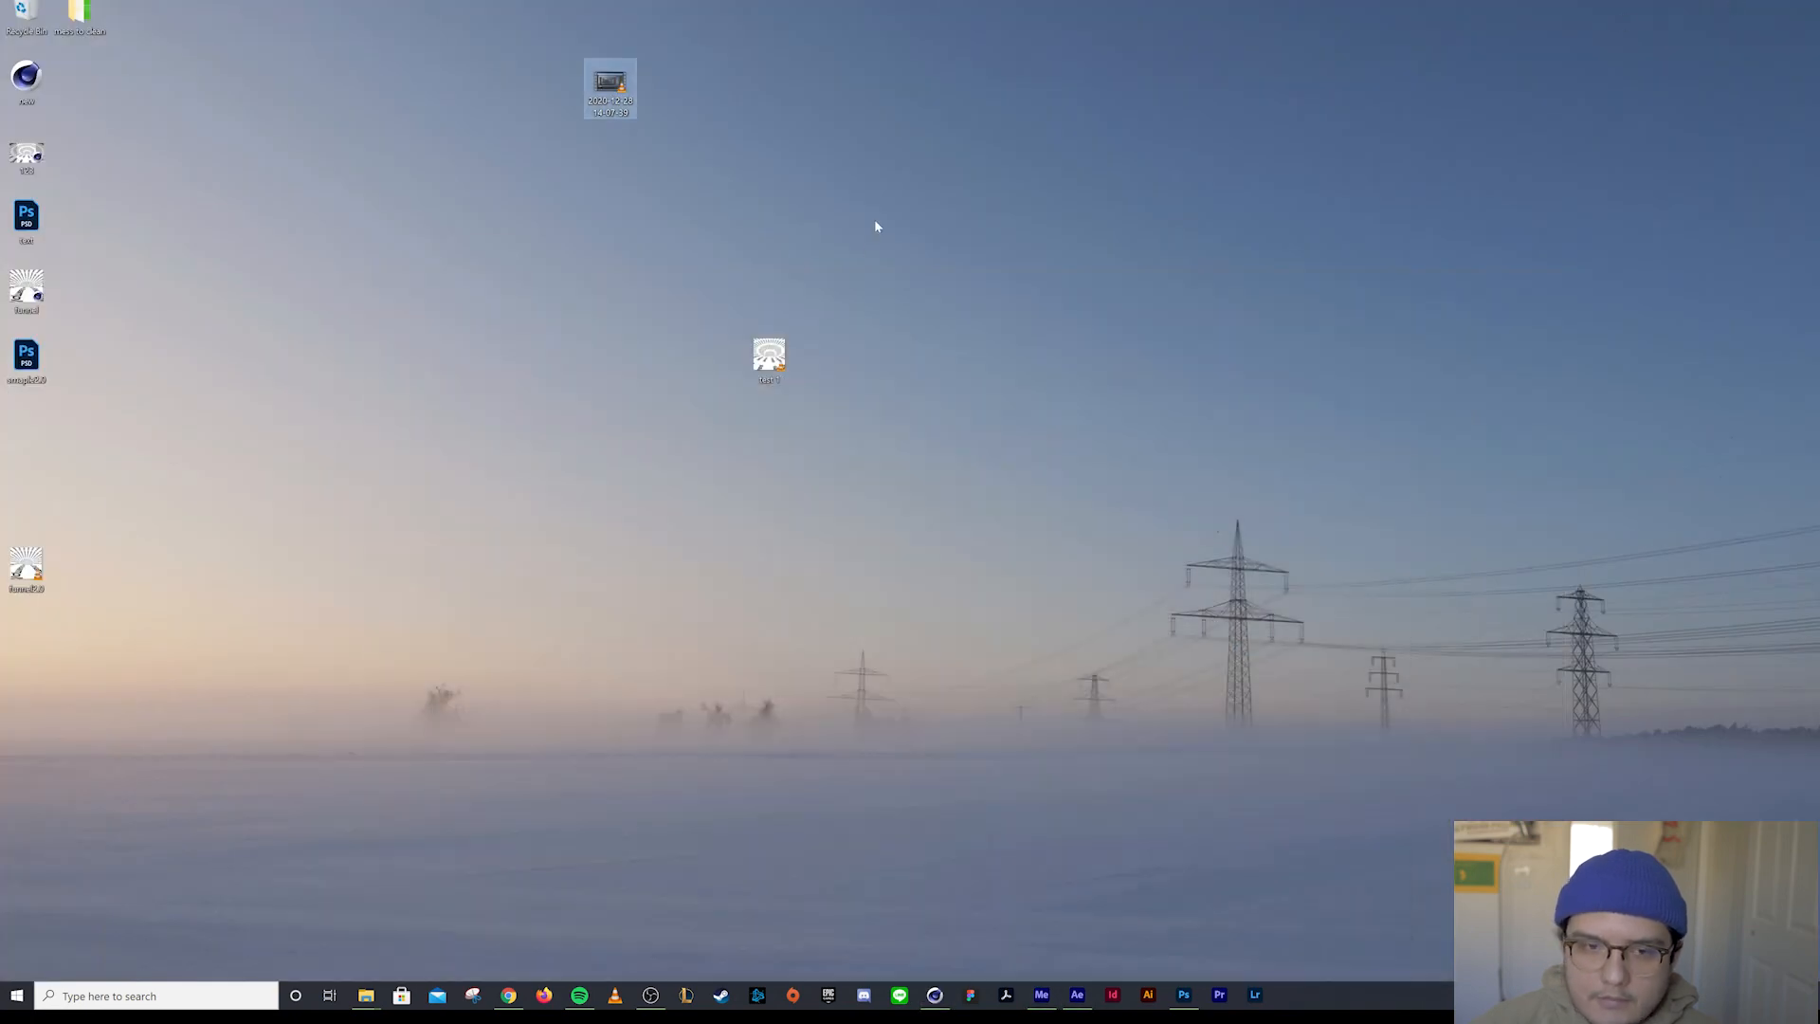
{"action": "left_click_drag", "start_coordinate": [26, 564], "coordinate": [926, 356]}
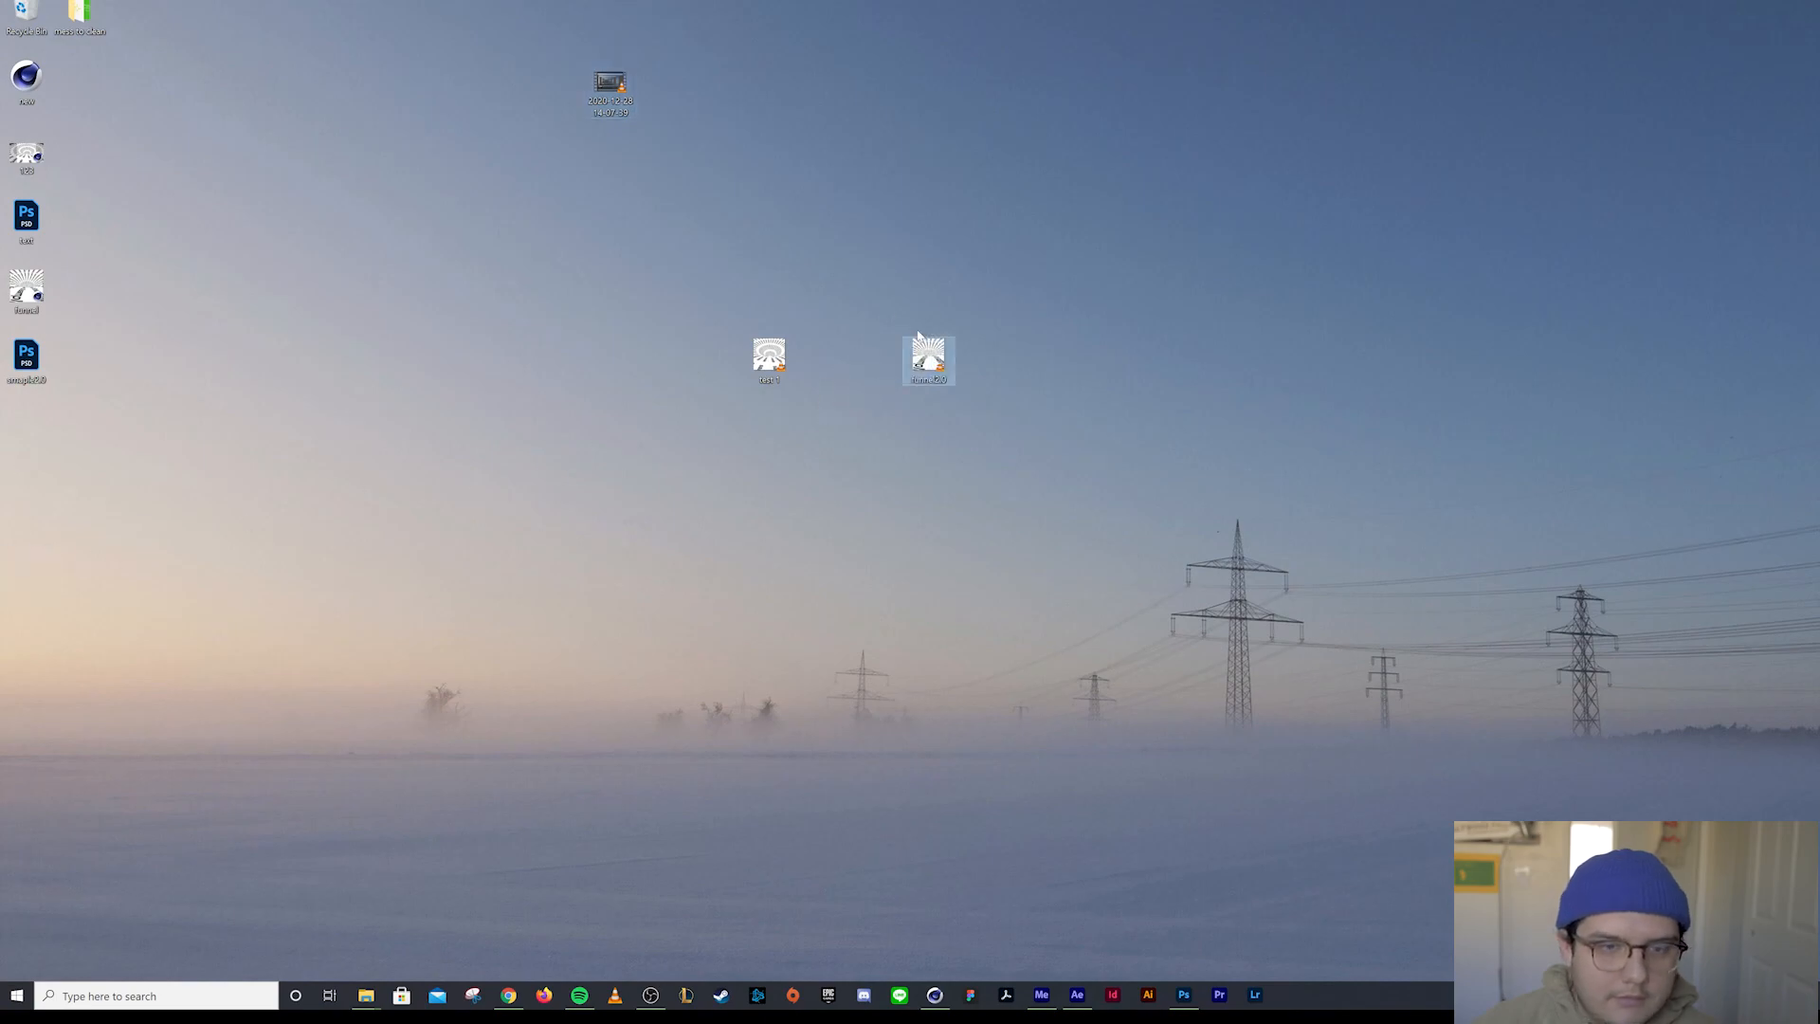
{"action": "double_click", "coordinate": [928, 357]}
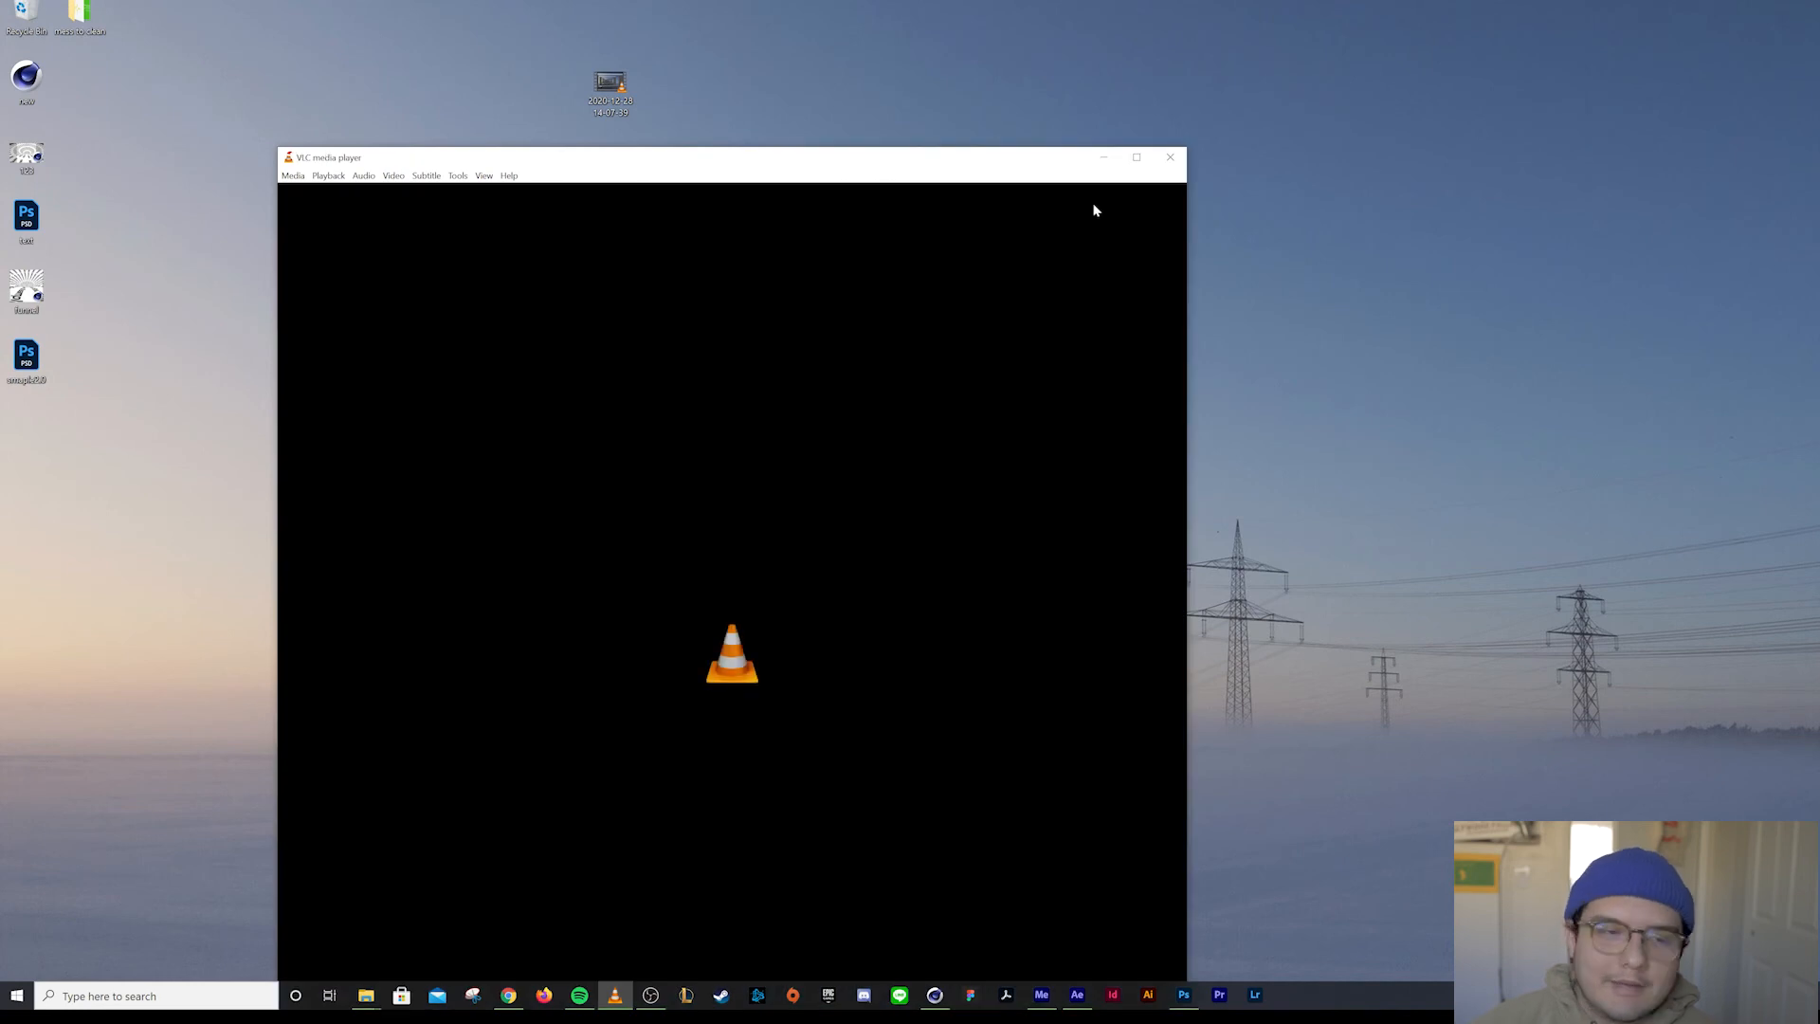
{"action": "left_click", "coordinate": [1169, 156]}
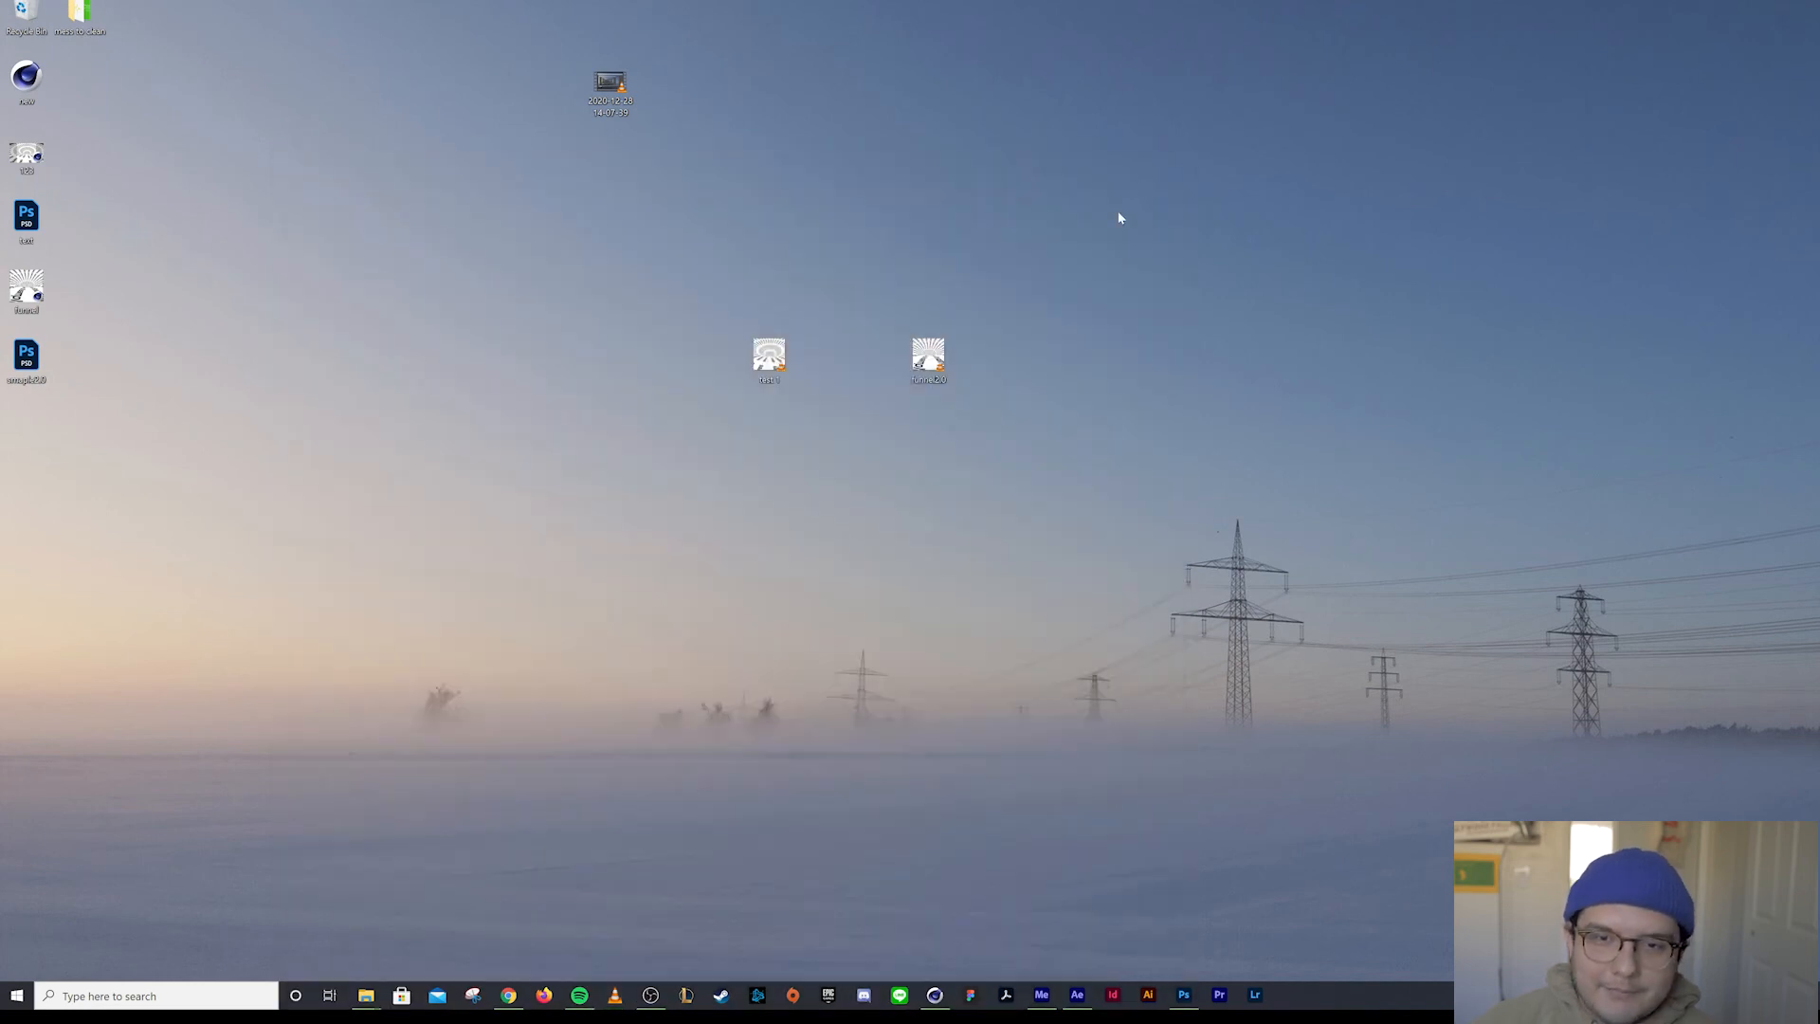